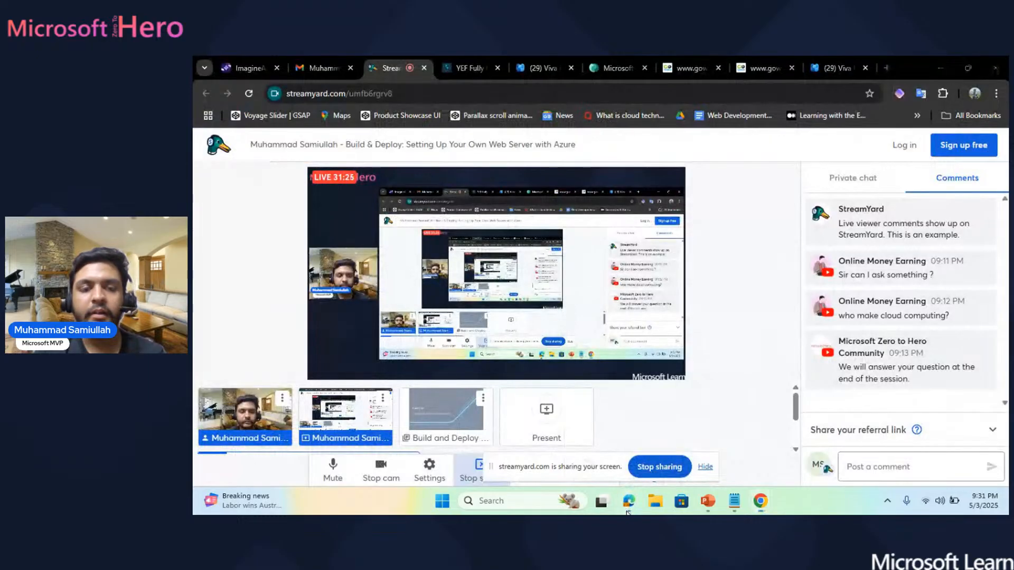
Switch to the Azure portal in Edge and start creating an Azure virtual machine with preset configuration from the Virtual machines service.
{"action": "left_click", "coordinate": [627, 507]}
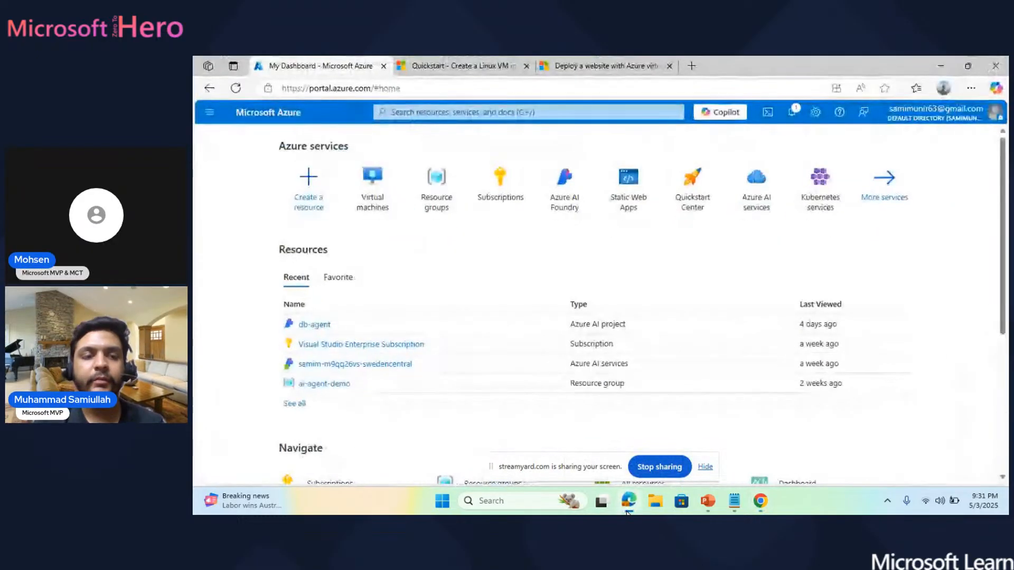
{"action": "left_click", "coordinate": [705, 467]}
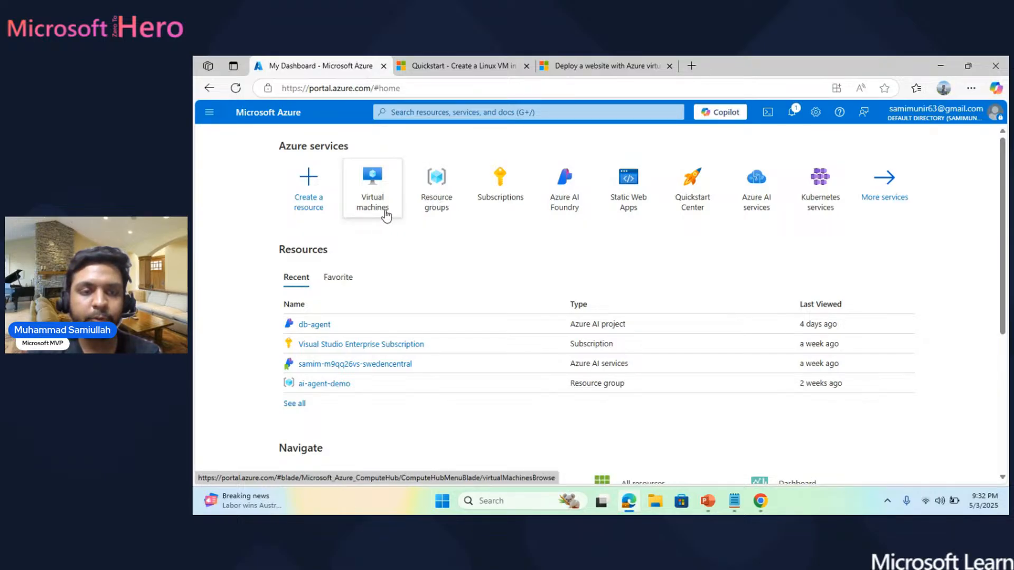
{"action": "mouse_move", "coordinate": [386, 214]}
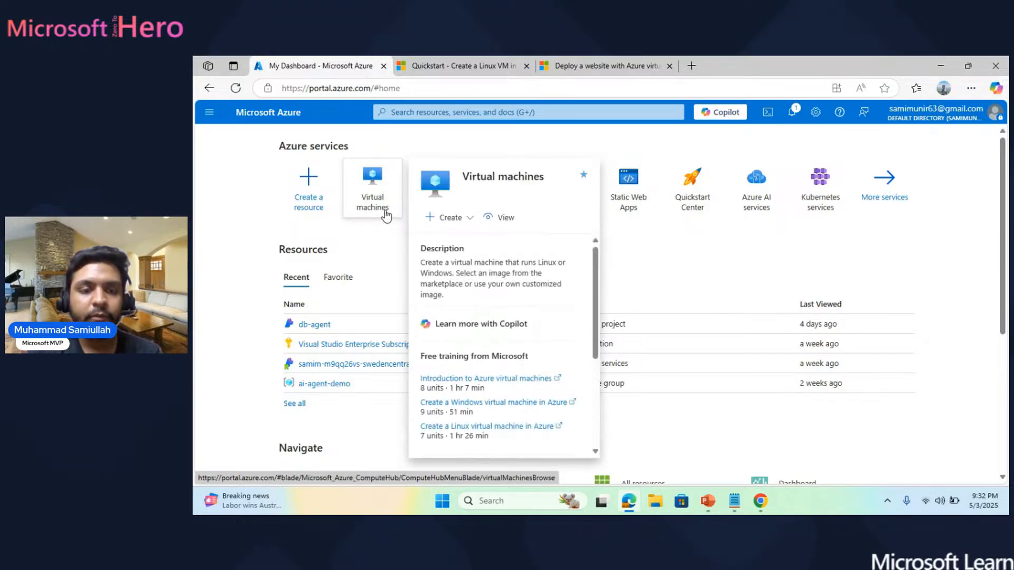
{"action": "left_click", "coordinate": [386, 214]}
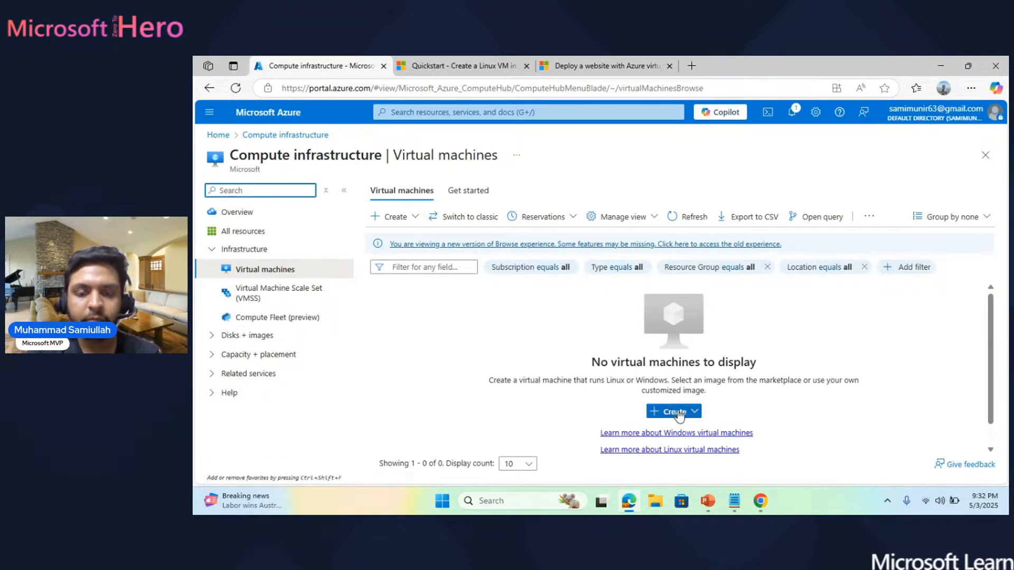
{"action": "left_click", "coordinate": [680, 415]}
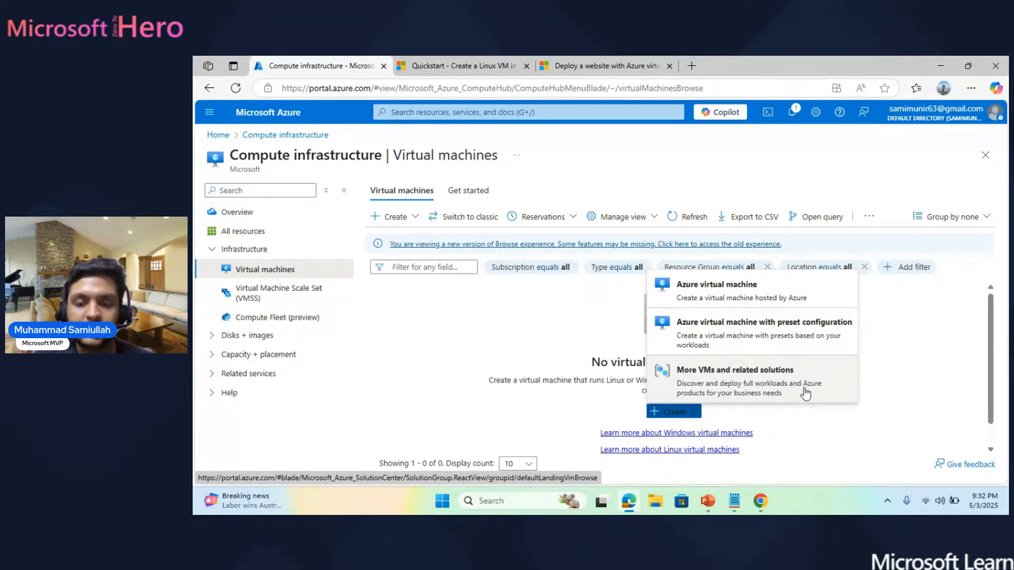
{"action": "left_click", "coordinate": [746, 343]}
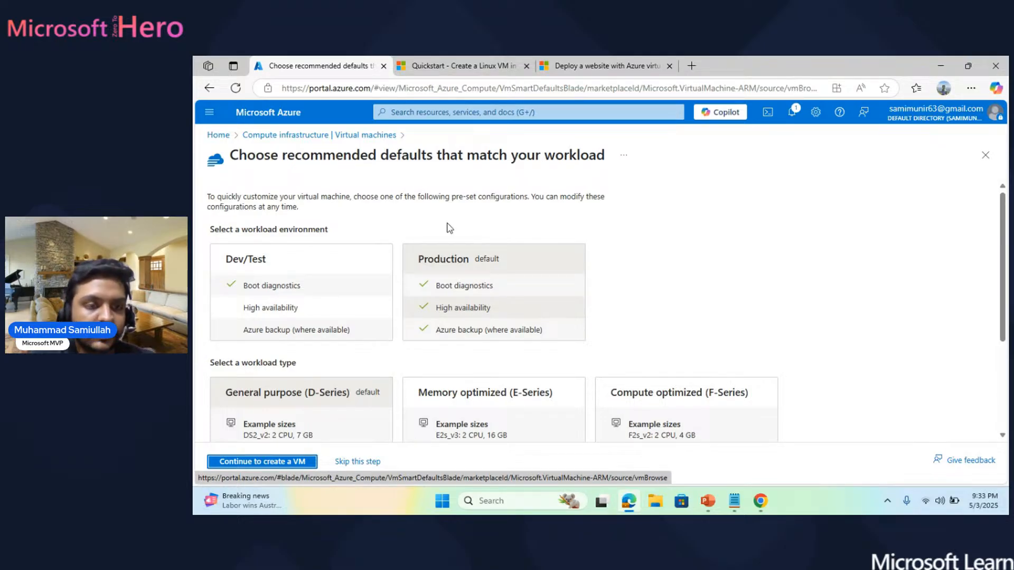
Compare the Dev/Test and Production workload environments and examine the general purpose, memory optimized and compute optimized workload types.
{"action": "scroll", "coordinate": [450, 228], "scroll_direction": "down", "scroll_amount": 1}
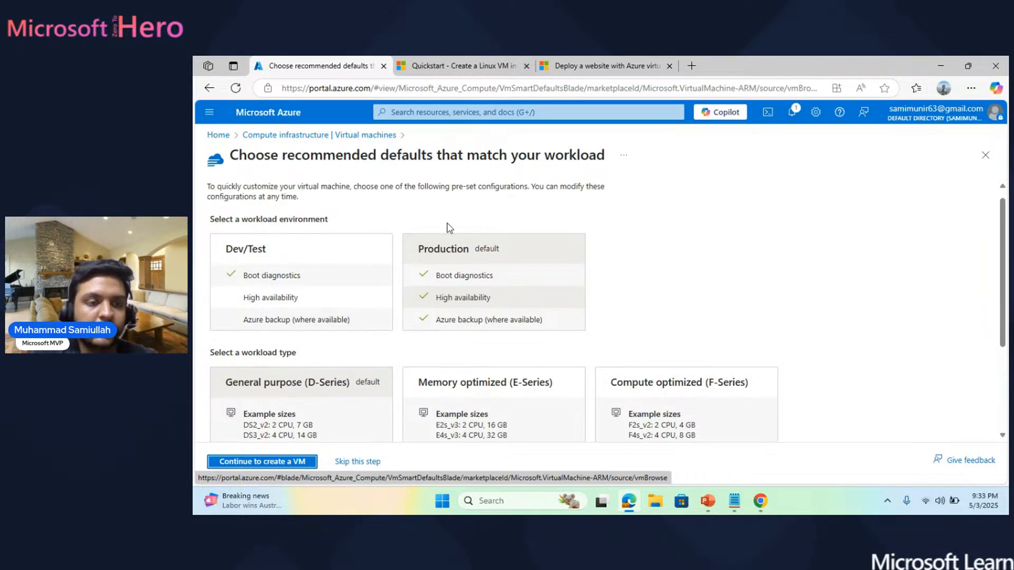
{"action": "left_click", "coordinate": [325, 253]}
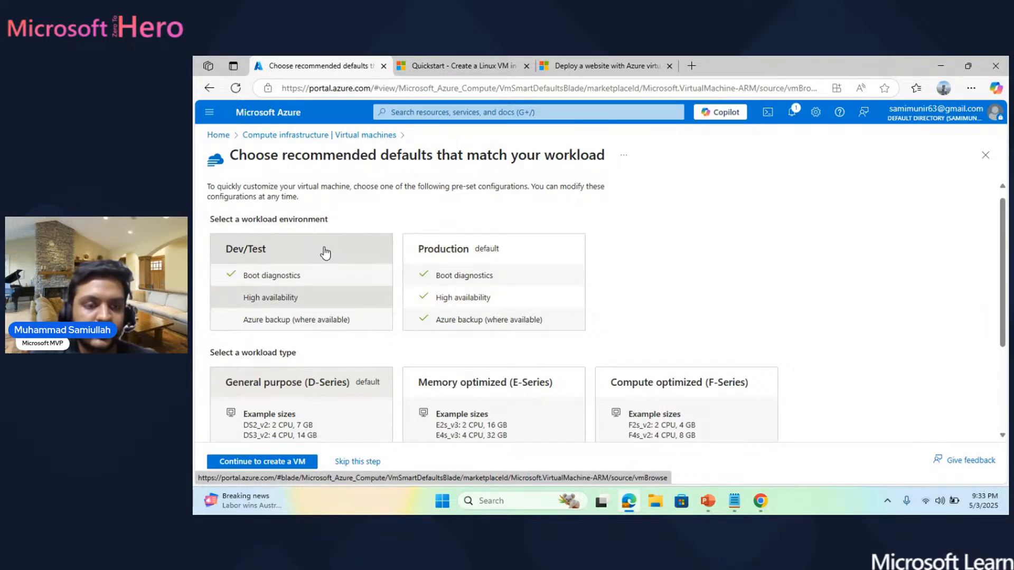
{"action": "left_click", "coordinate": [430, 262]}
{"action": "scroll", "coordinate": [430, 262], "scroll_direction": "down", "scroll_amount": 1}
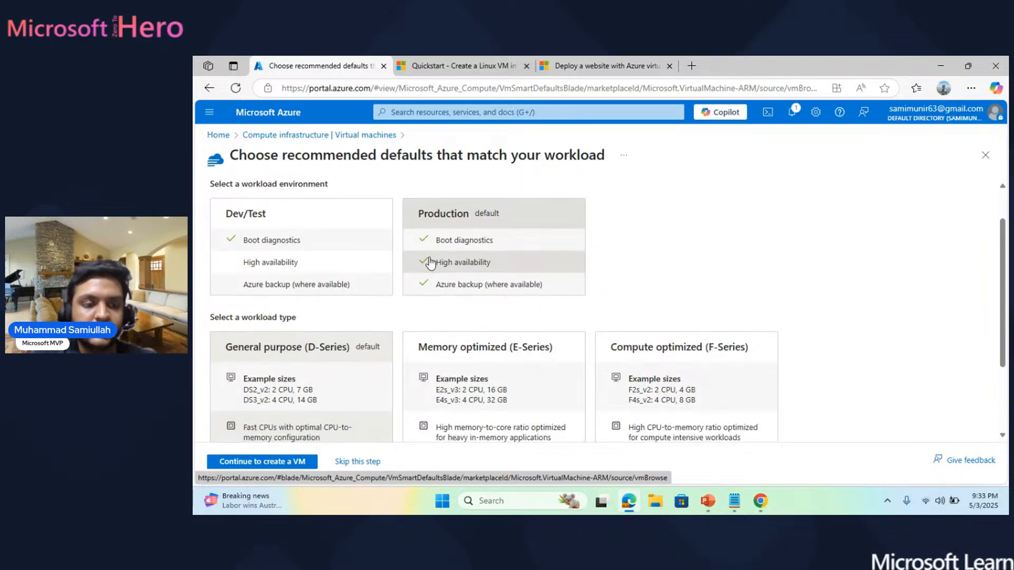
{"action": "scroll", "coordinate": [327, 348], "scroll_direction": "down", "scroll_amount": 2}
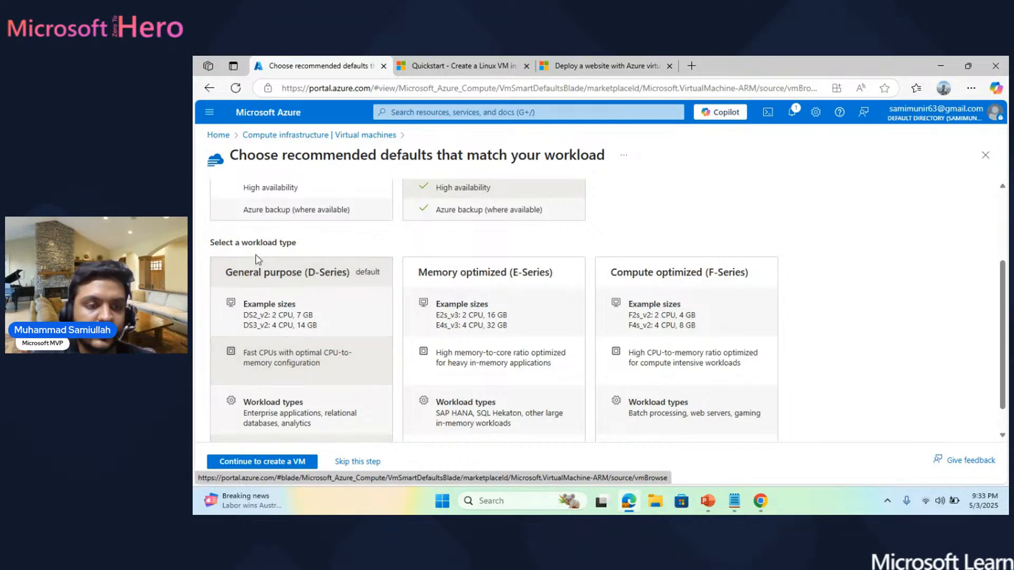
{"action": "scroll", "coordinate": [275, 247], "scroll_direction": "down", "scroll_amount": 1}
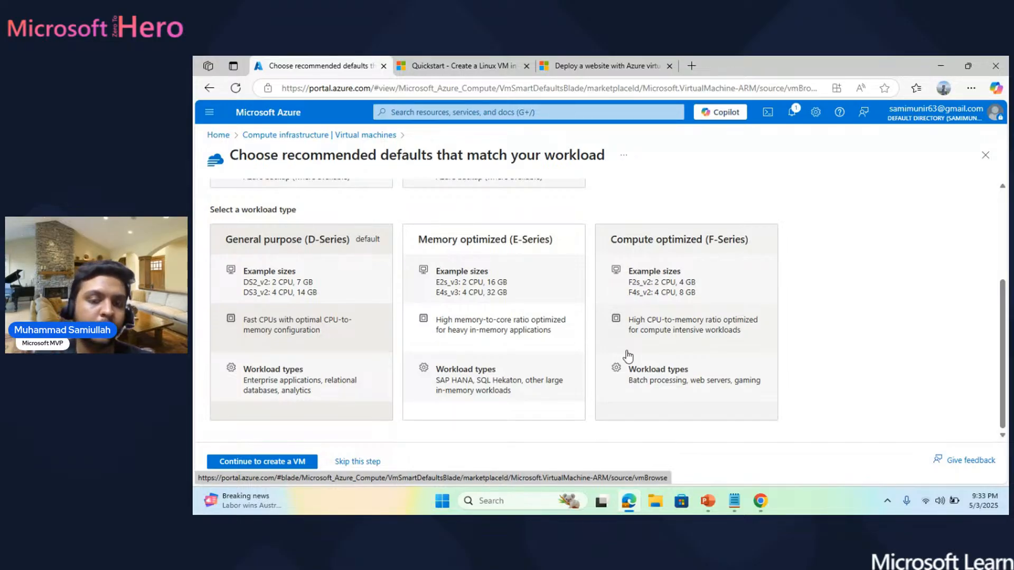
{"action": "scroll", "coordinate": [826, 374], "scroll_direction": "up", "scroll_amount": 2}
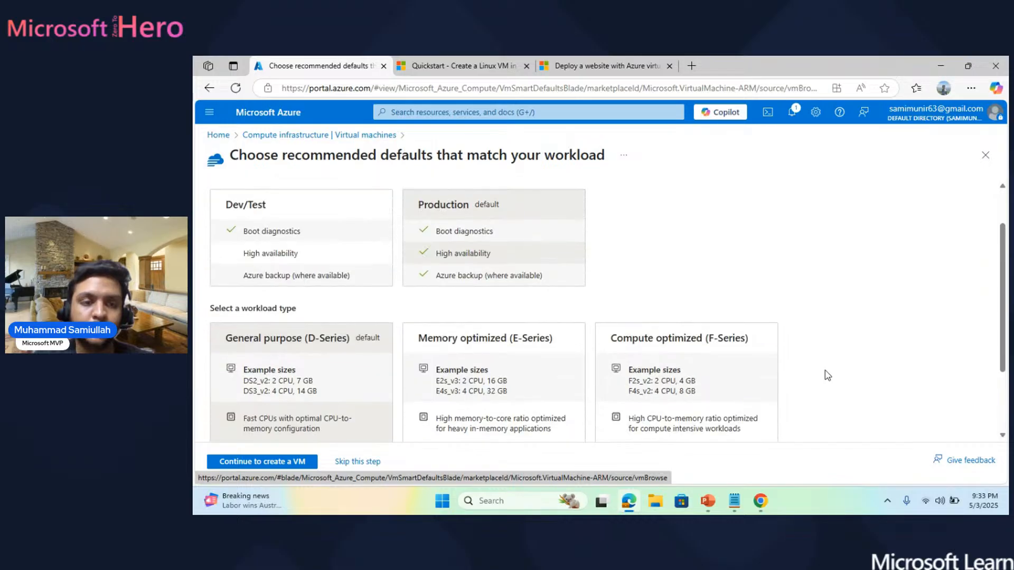
{"action": "scroll", "coordinate": [827, 375], "scroll_direction": "up", "scroll_amount": 1}
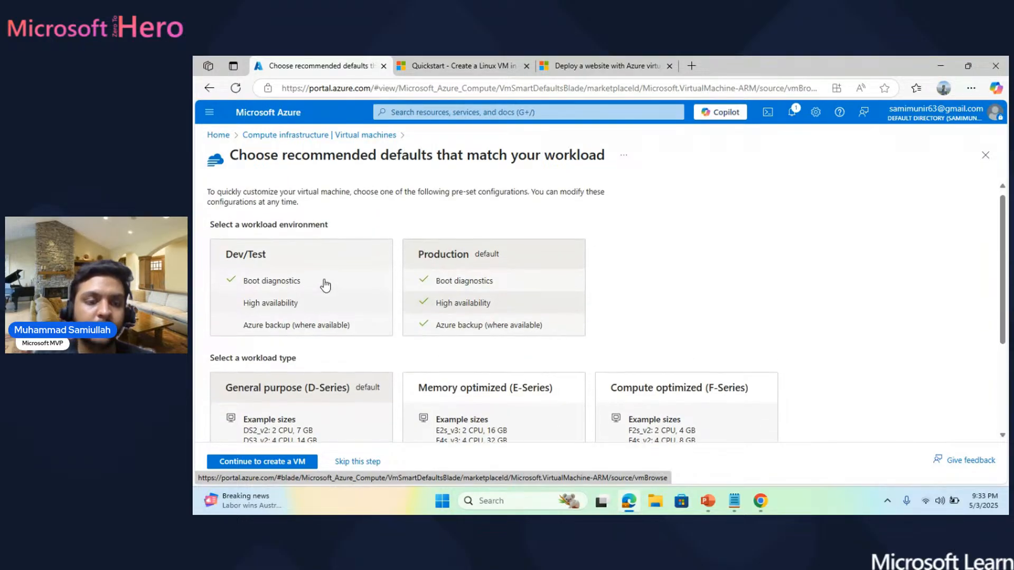
Choose the Production environment with the General purpose (D-Series) workload type and continue to the virtual machine creation form.
{"action": "left_click", "coordinate": [296, 271]}
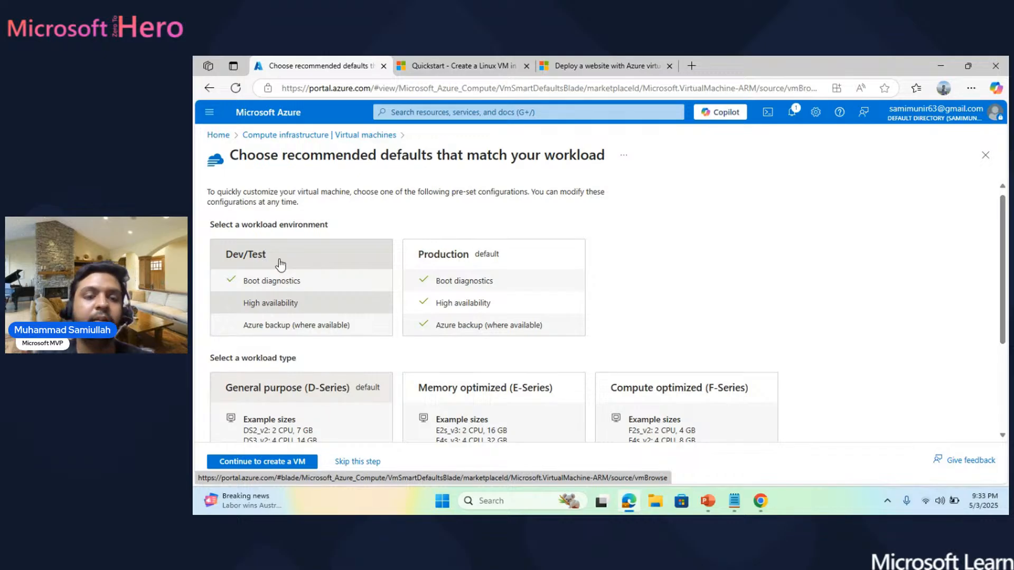
{"action": "left_click", "coordinate": [416, 262]}
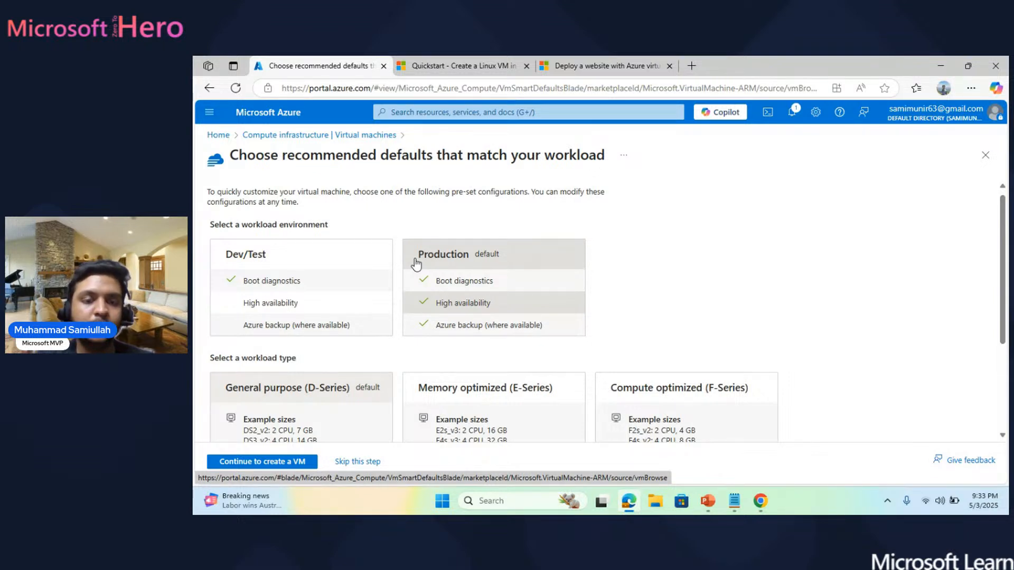
{"action": "scroll", "coordinate": [416, 262], "scroll_direction": "down", "scroll_amount": 1}
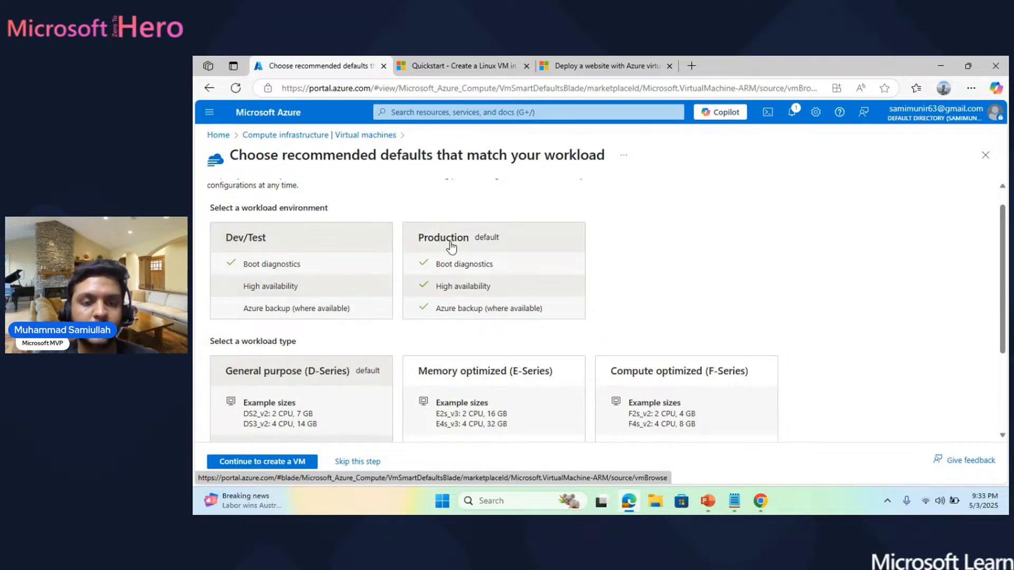
{"action": "scroll", "coordinate": [503, 276], "scroll_direction": "down", "scroll_amount": 3}
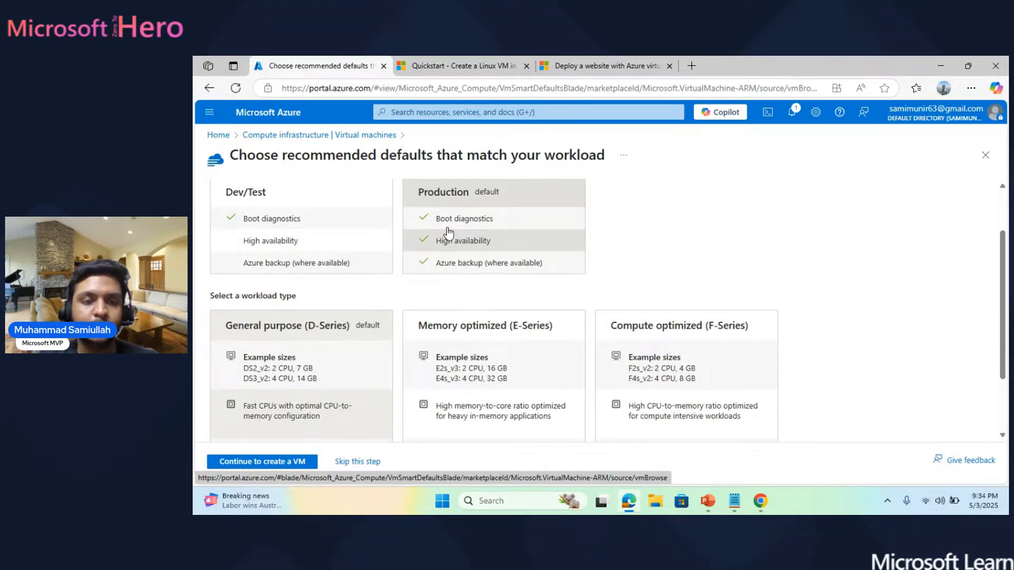
{"action": "scroll", "coordinate": [299, 385], "scroll_direction": "down", "scroll_amount": 5}
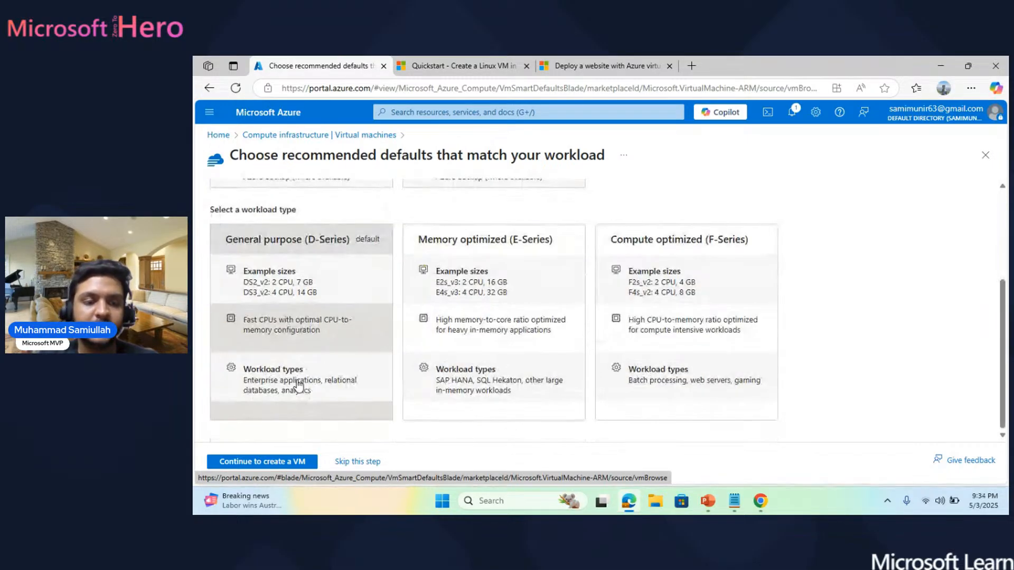
{"action": "left_click", "coordinate": [275, 462]}
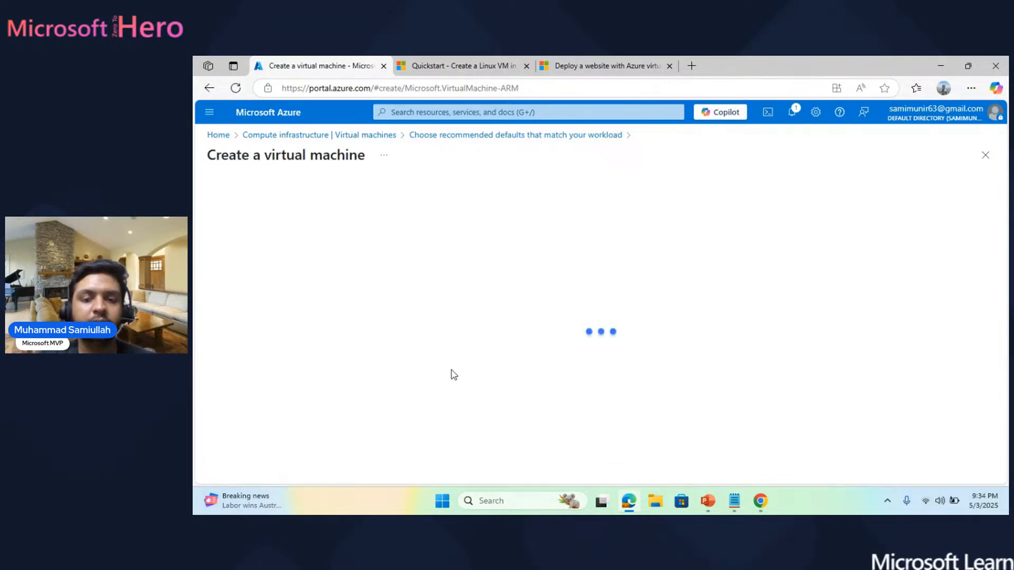
Check the subscription choice and the existing resource groups available for the virtual machine.
{"action": "scroll", "coordinate": [453, 375], "scroll_direction": "down", "scroll_amount": 1}
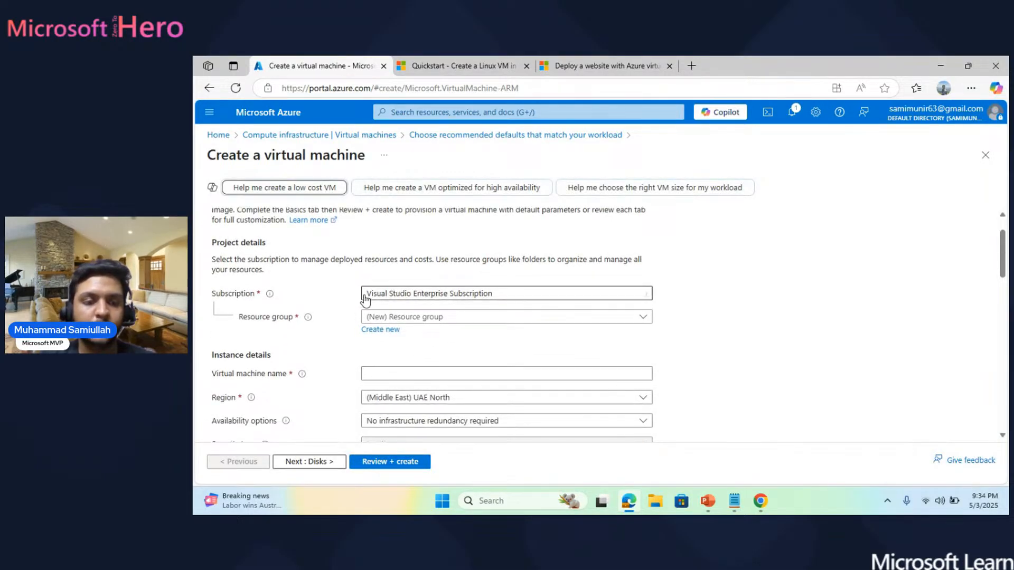
{"action": "left_click", "coordinate": [402, 297]}
{"action": "left_click", "coordinate": [401, 297]}
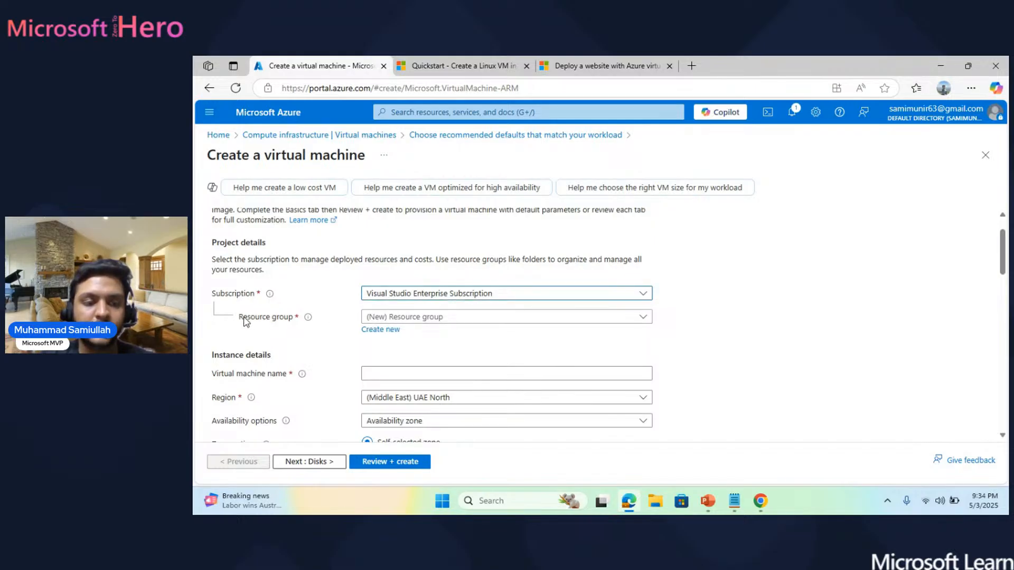
{"action": "left_click_drag", "start_coordinate": [239, 320], "coordinate": [300, 319]}
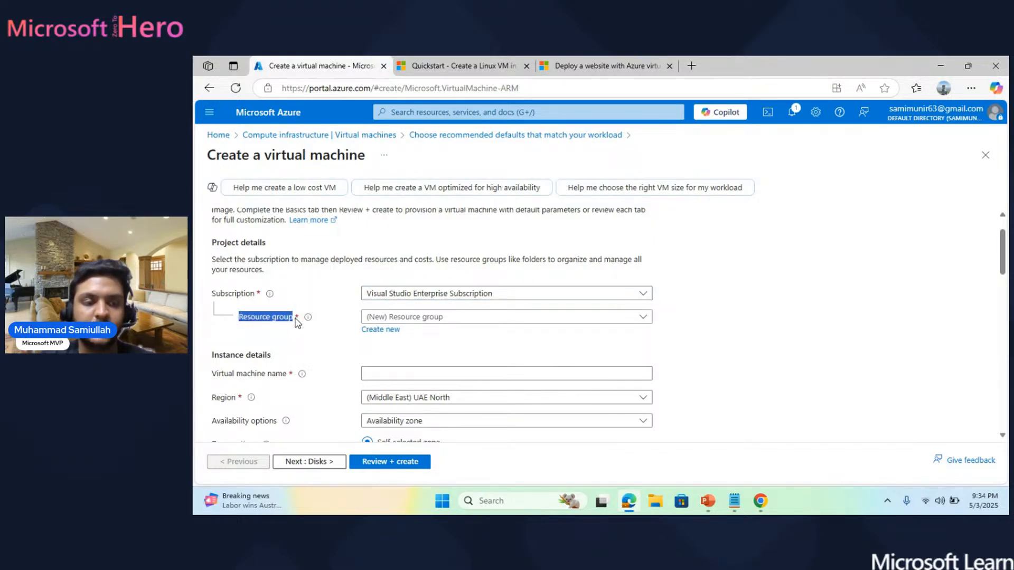
{"action": "left_click", "coordinate": [319, 322]}
{"action": "left_click", "coordinate": [402, 316]}
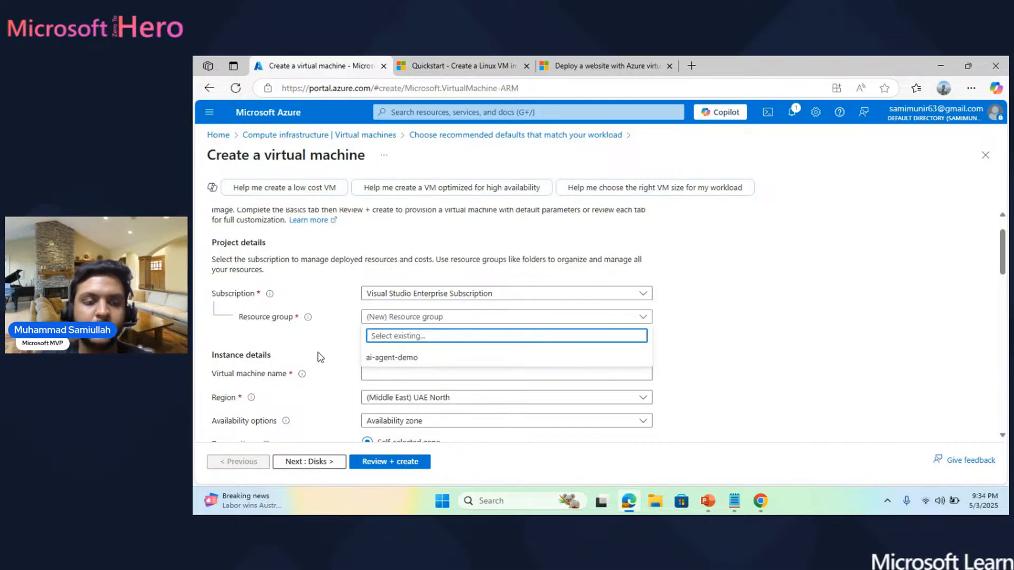
{"action": "left_click", "coordinate": [342, 358]}
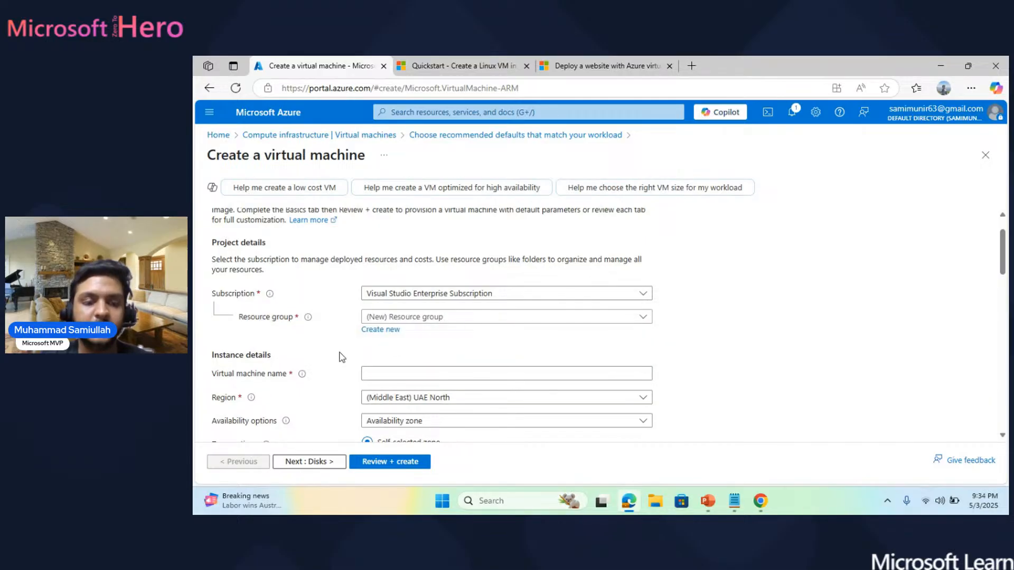
Create a new resource group named vm-demo for the virtual machine.
{"action": "left_click", "coordinate": [388, 332]}
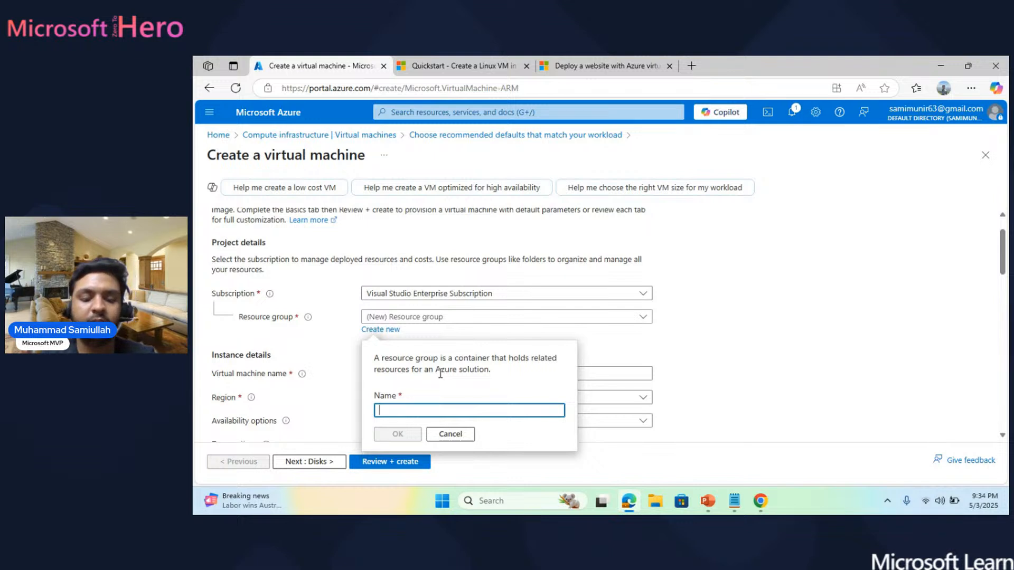
{"action": "type", "text": "VM"}
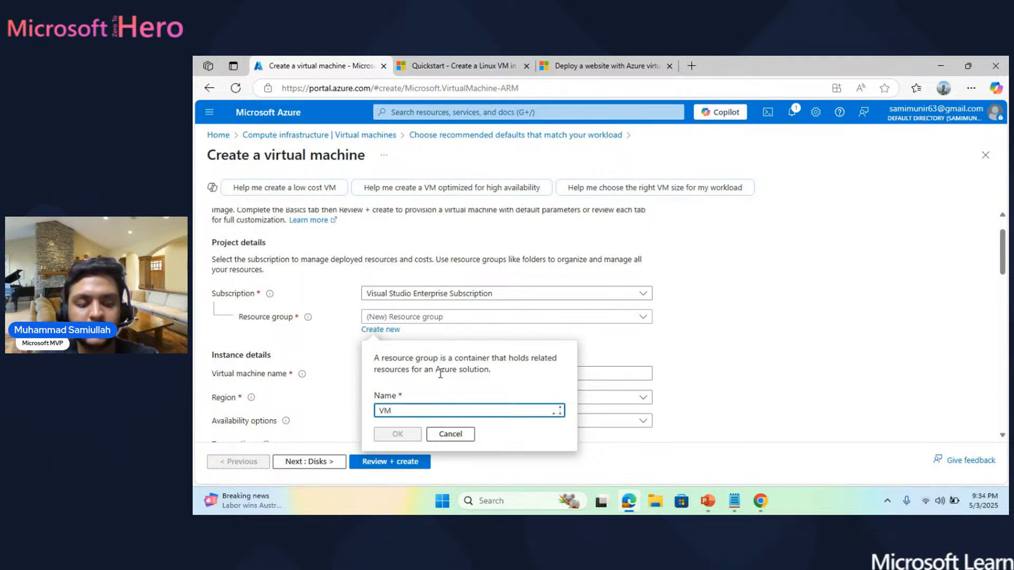
{"action": "key", "text": "BackSpace"}
{"action": "key", "text": "BackSpace"}
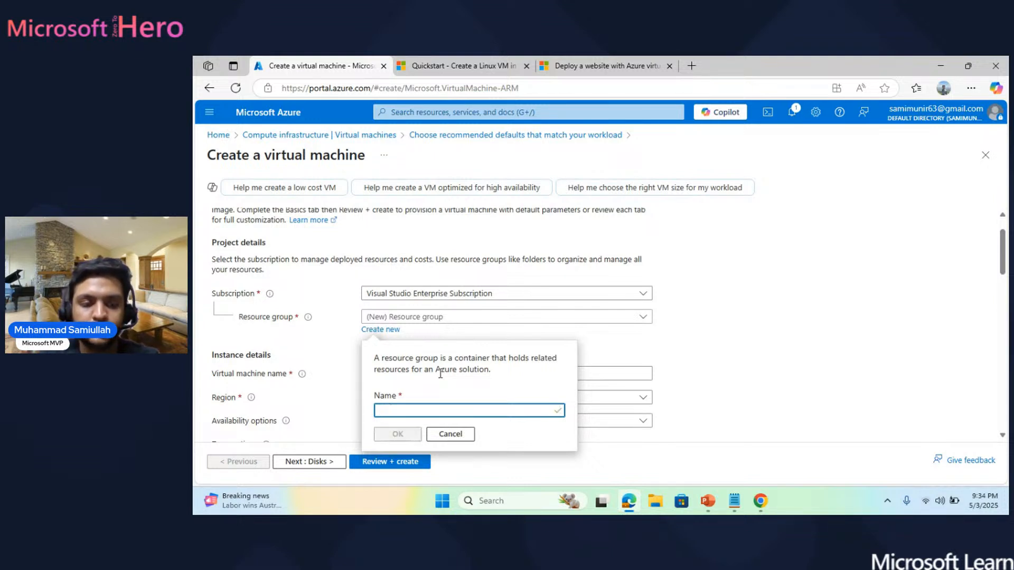
{"action": "type", "text": "vm-demo"}
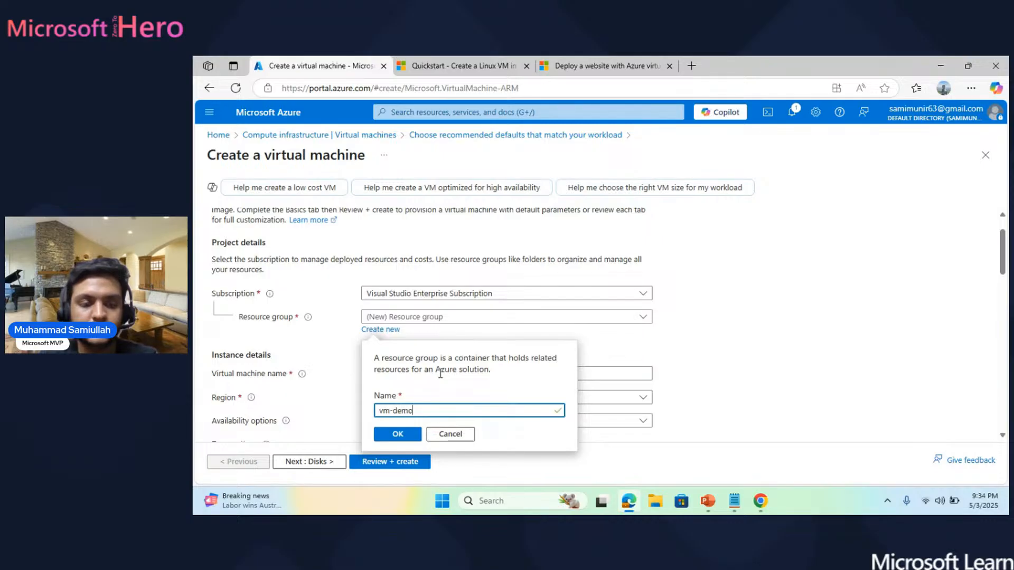
{"action": "left_click", "coordinate": [383, 434]}
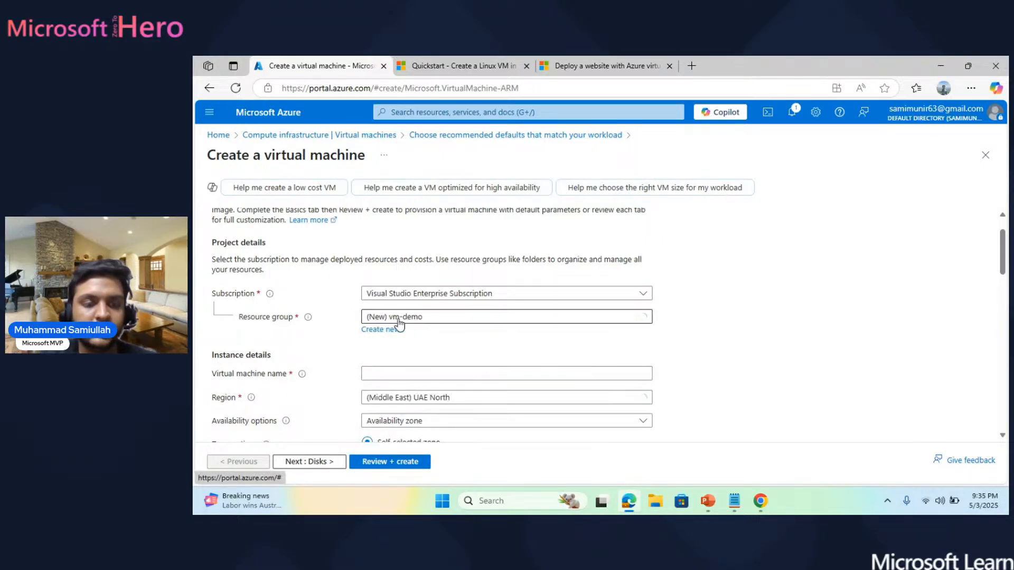
Name the virtual machine demo-vm in the instance details.
{"action": "scroll", "coordinate": [434, 328], "scroll_direction": "down", "scroll_amount": 1}
{"action": "left_click", "coordinate": [433, 323]}
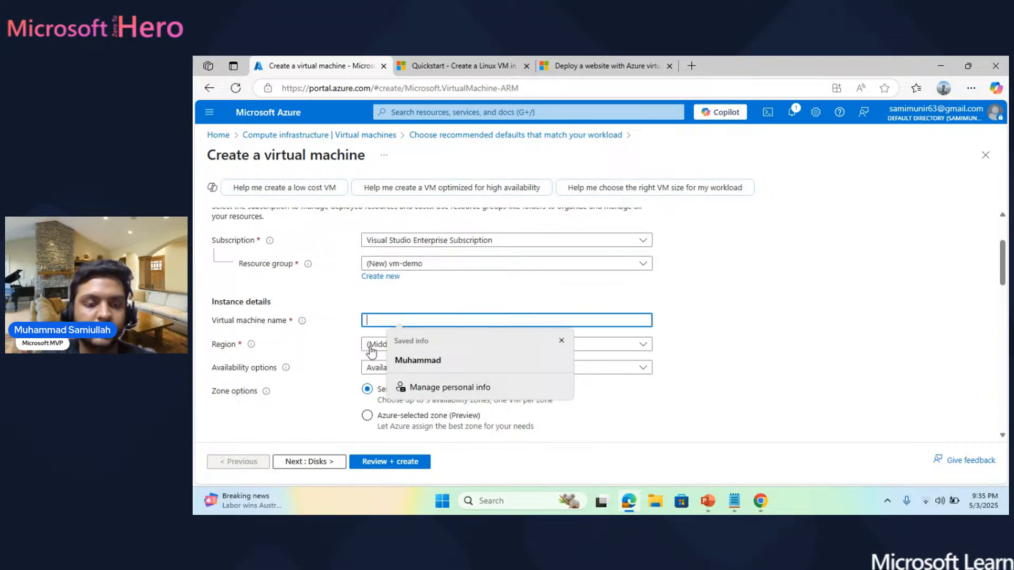
{"action": "left_click", "coordinate": [561, 340]}
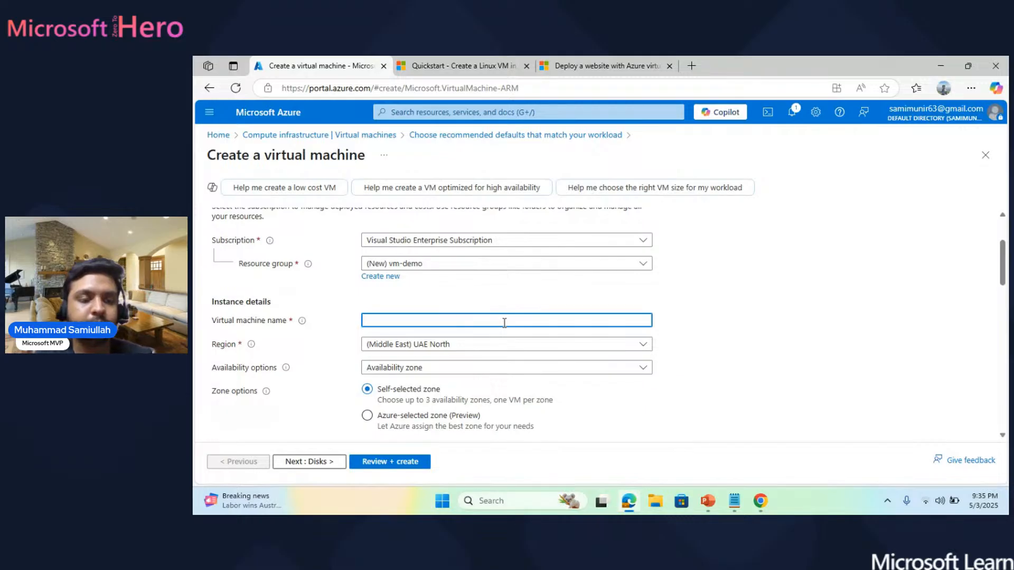
{"action": "type", "text": "dein"}
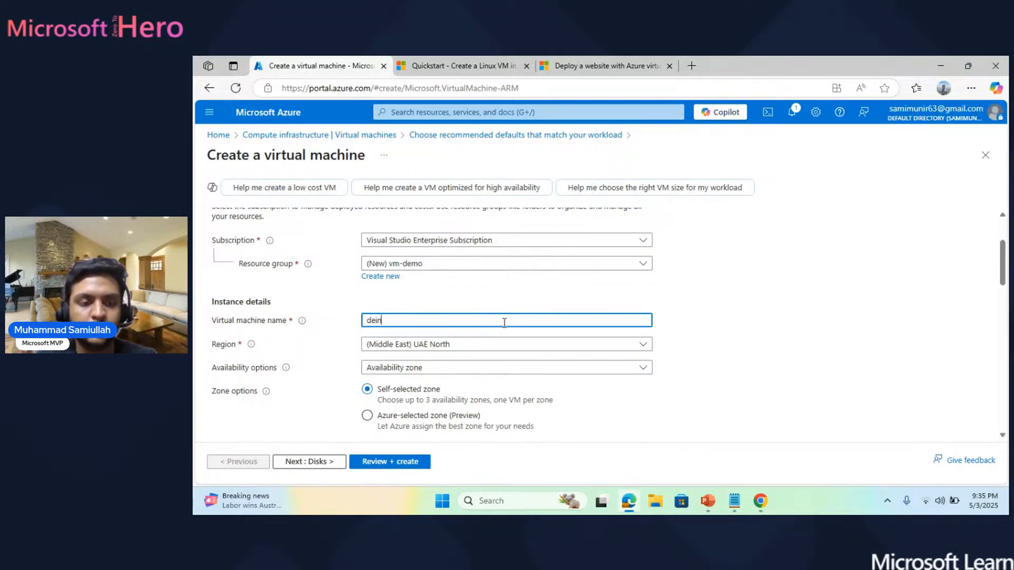
{"action": "key", "text": "BackSpace"}
{"action": "type", "text": "="}
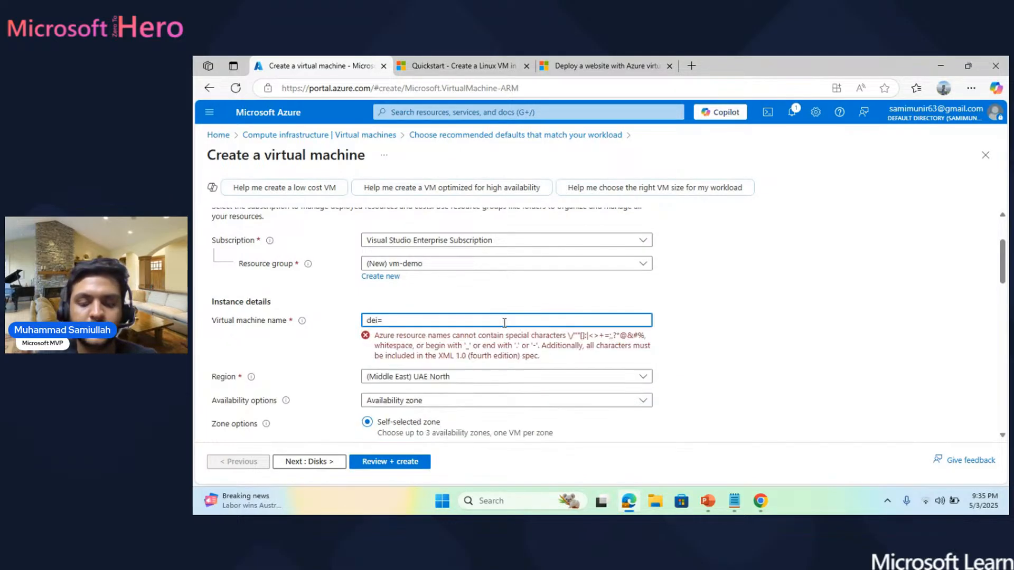
{"action": "key", "text": "BackSpace"}
{"action": "key", "text": "BackSpace"}
{"action": "type", "text": "mo-"}
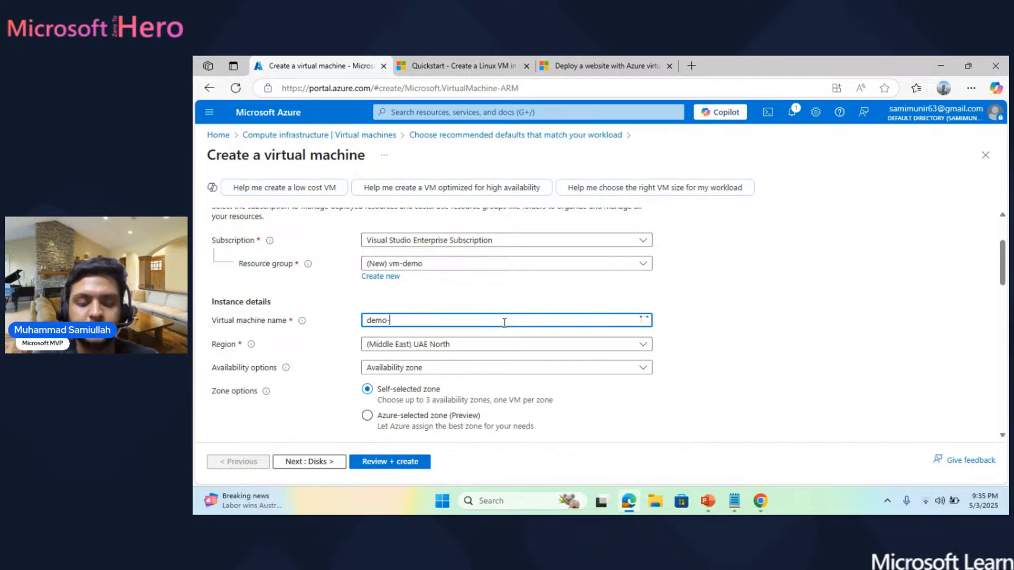
{"action": "type", "text": "vm"}
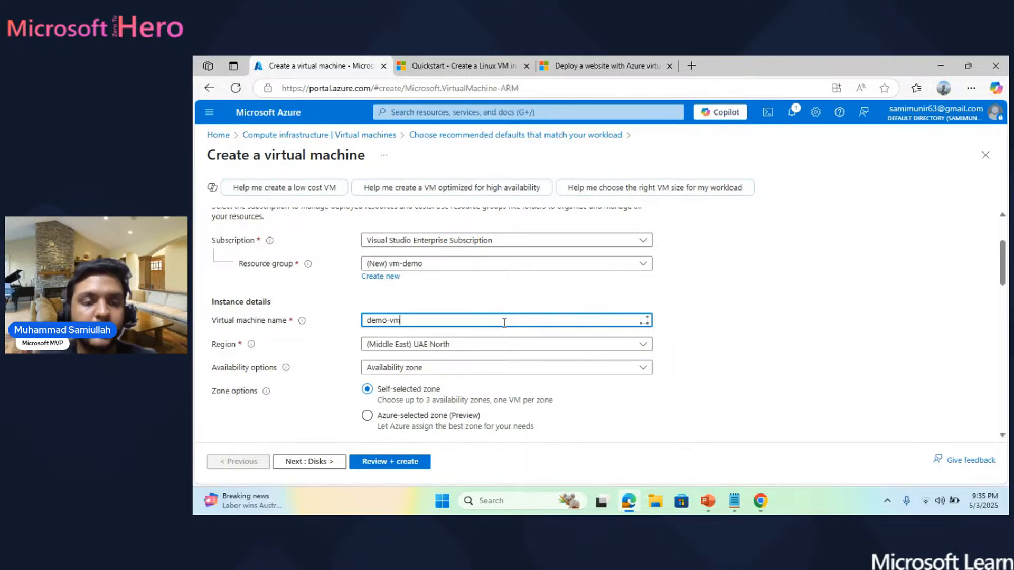
Look through the available Azure regions and choose (Middle East) UAE North for the virtual machine.
{"action": "scroll", "coordinate": [504, 322], "scroll_direction": "down", "scroll_amount": 1}
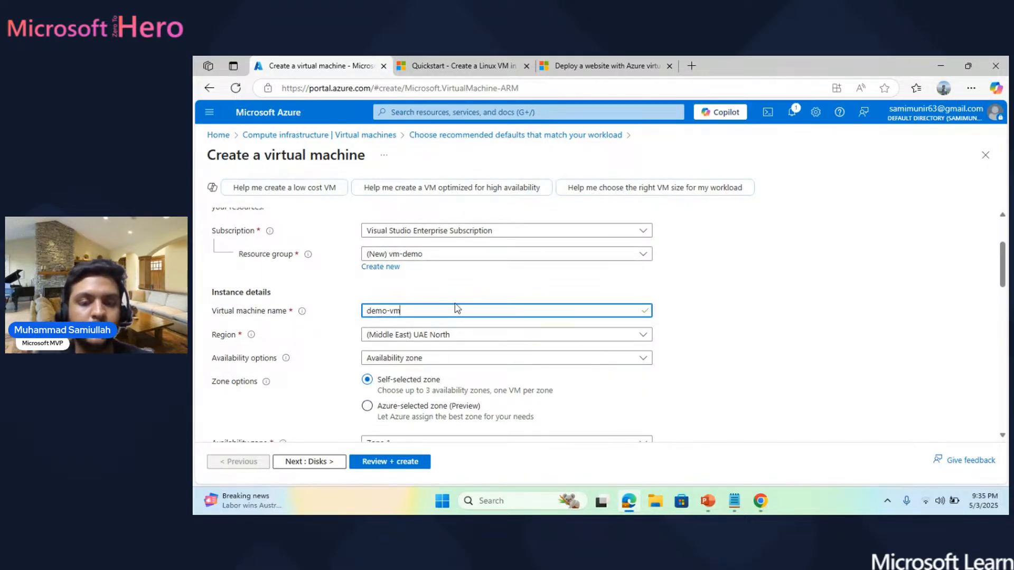
{"action": "scroll", "coordinate": [457, 309], "scroll_direction": "down", "scroll_amount": 1}
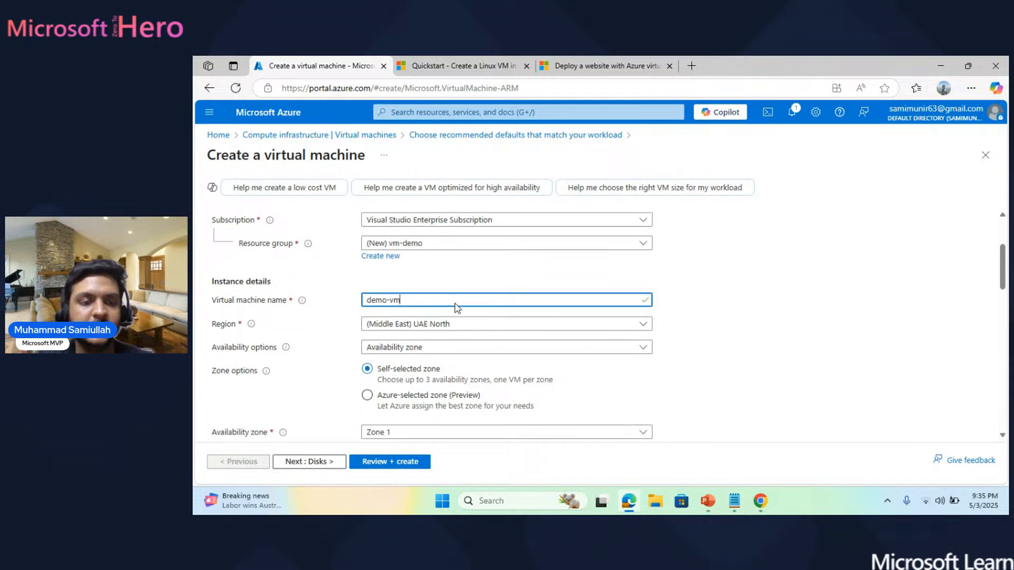
{"action": "scroll", "coordinate": [456, 303], "scroll_direction": "down", "scroll_amount": 1}
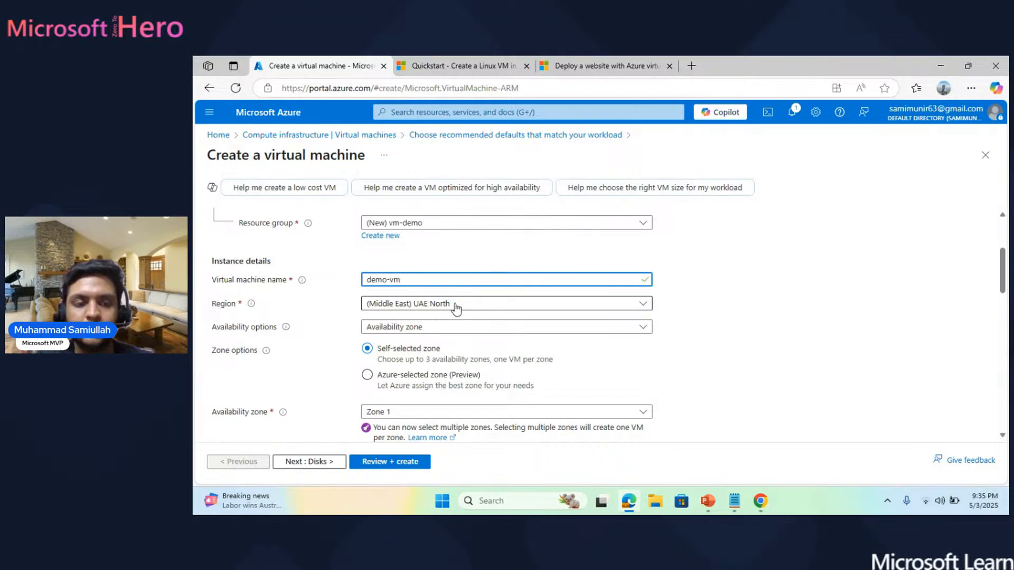
{"action": "scroll", "coordinate": [457, 308], "scroll_direction": "down", "scroll_amount": 2}
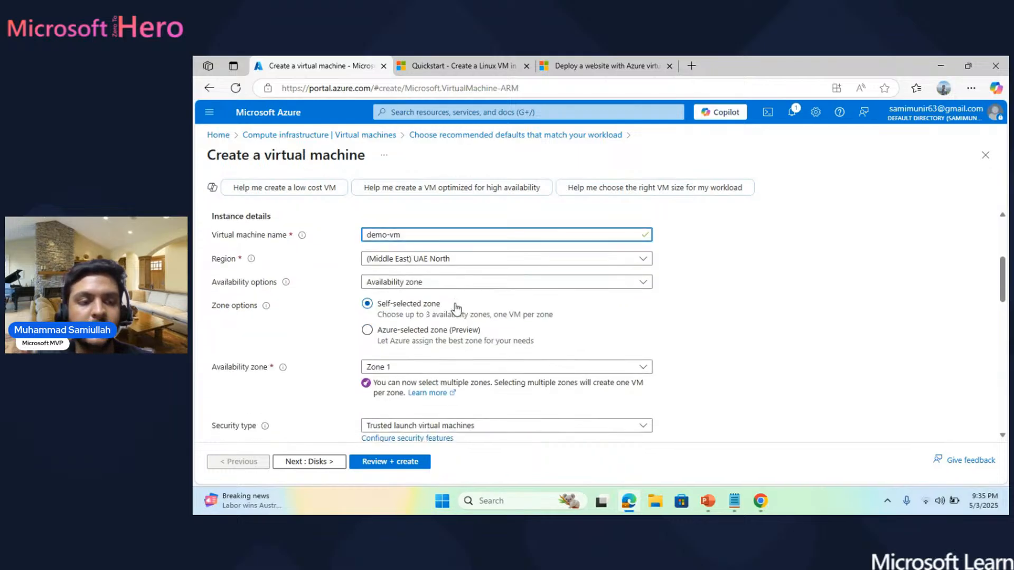
{"action": "left_click", "coordinate": [449, 265]}
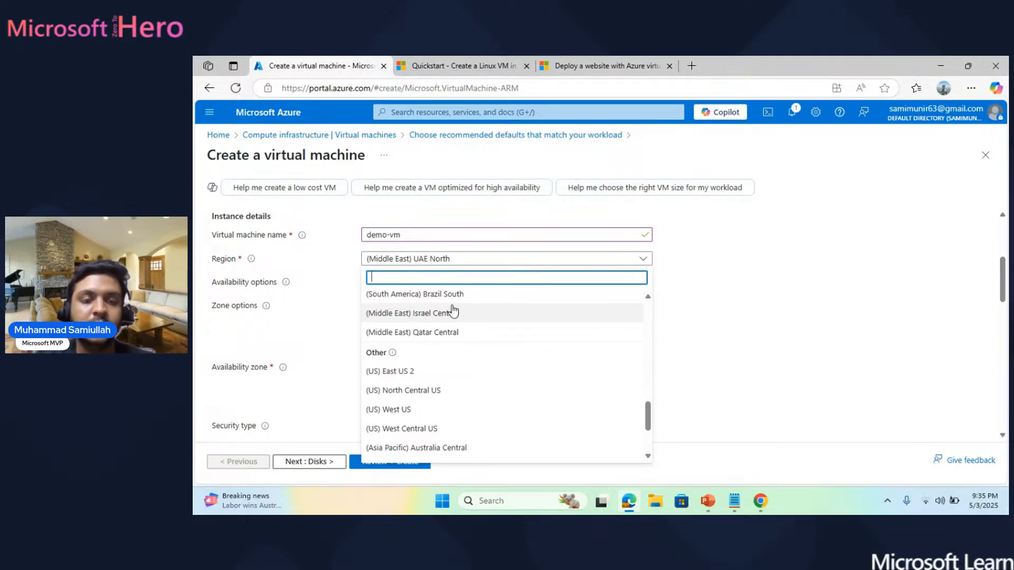
{"action": "scroll", "coordinate": [453, 312], "scroll_direction": "up", "scroll_amount": 10}
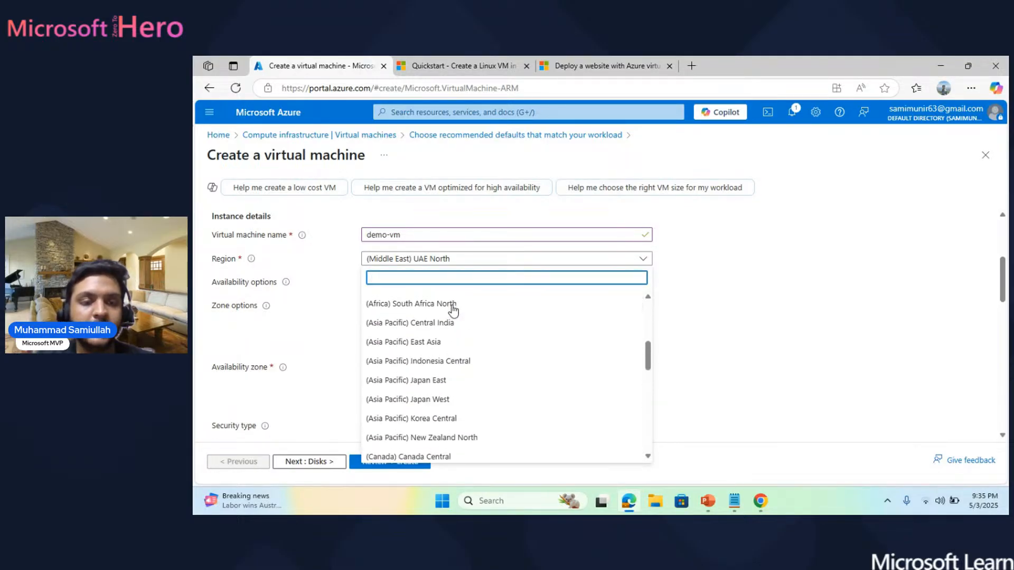
{"action": "scroll", "coordinate": [453, 311], "scroll_direction": "up", "scroll_amount": 4}
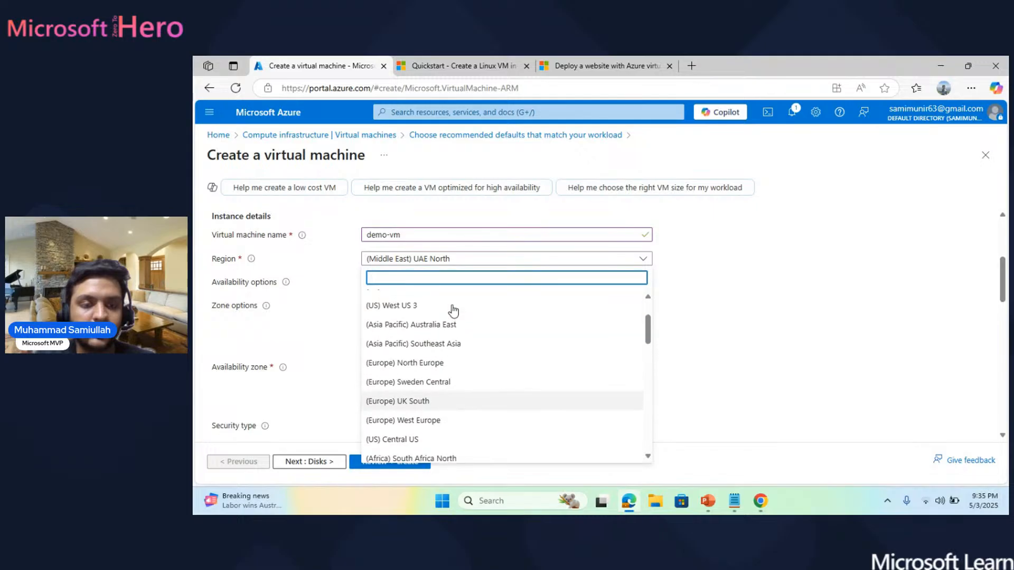
{"action": "scroll", "coordinate": [453, 312], "scroll_direction": "up", "scroll_amount": 2}
{"action": "scroll", "coordinate": [474, 354], "scroll_direction": "down", "scroll_amount": 15}
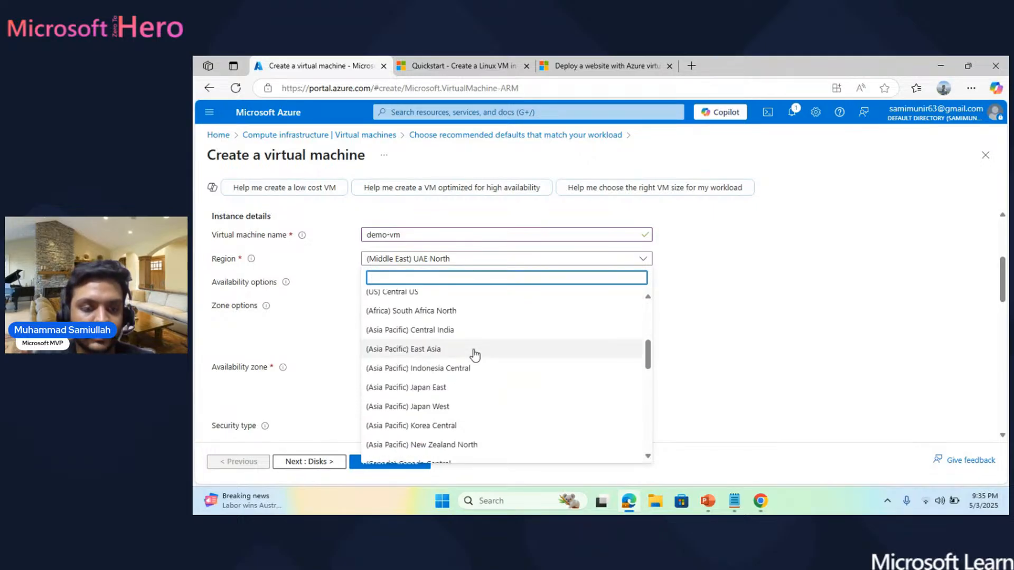
{"action": "scroll", "coordinate": [474, 355], "scroll_direction": "down", "scroll_amount": 5}
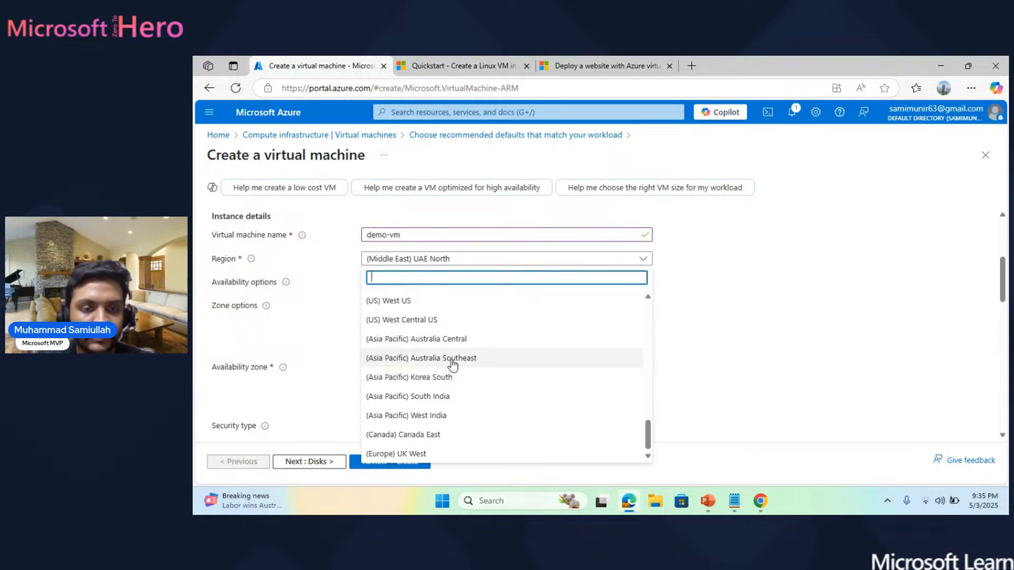
{"action": "scroll", "coordinate": [450, 363], "scroll_direction": "up", "scroll_amount": 1}
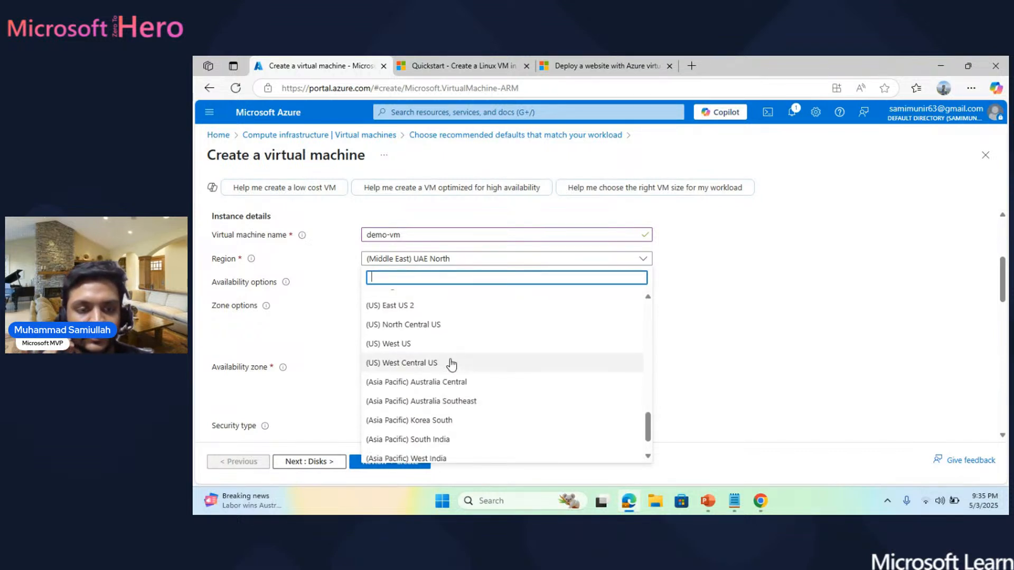
{"action": "scroll", "coordinate": [450, 363], "scroll_direction": "up", "scroll_amount": 2}
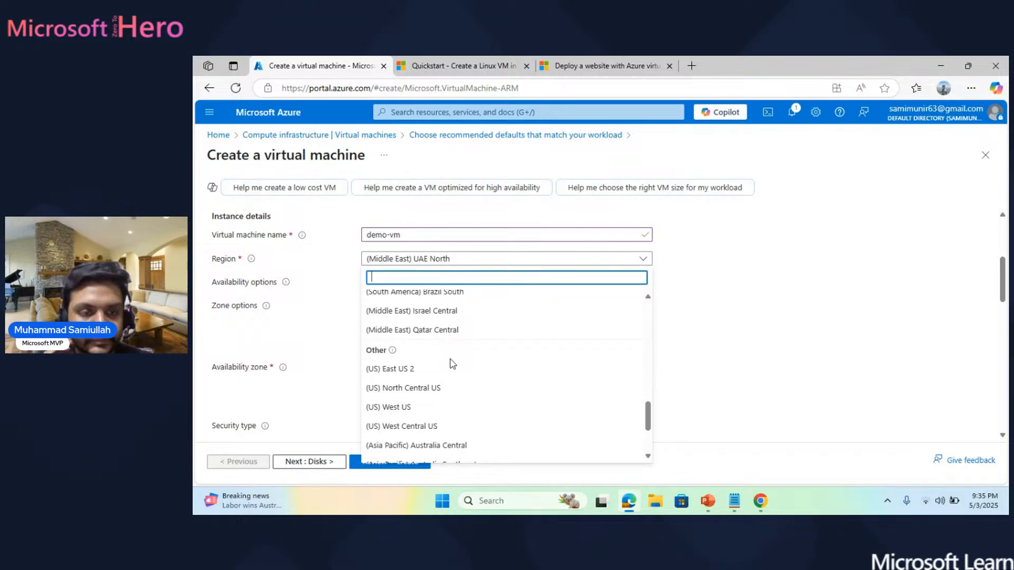
{"action": "scroll", "coordinate": [450, 363], "scroll_direction": "up", "scroll_amount": 2}
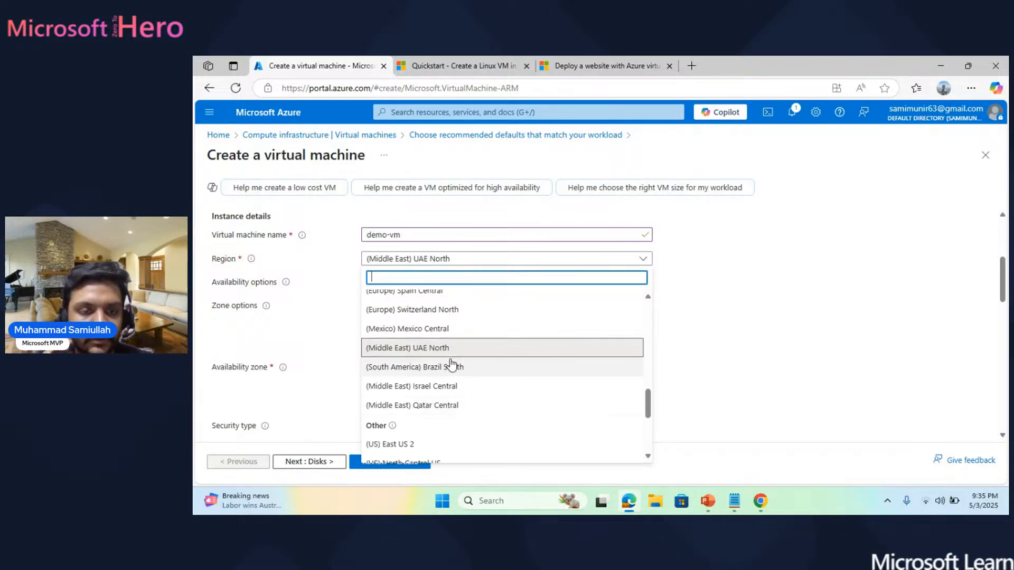
{"action": "left_click", "coordinate": [434, 350]}
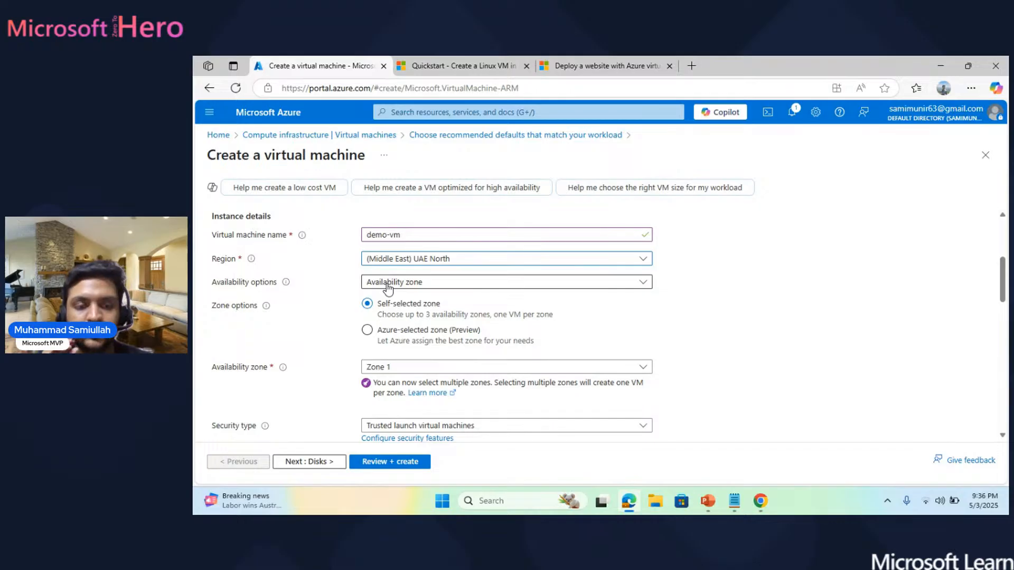
Check which availability options are offered for the virtual machine.
{"action": "scroll", "coordinate": [418, 310], "scroll_direction": "down", "scroll_amount": 1}
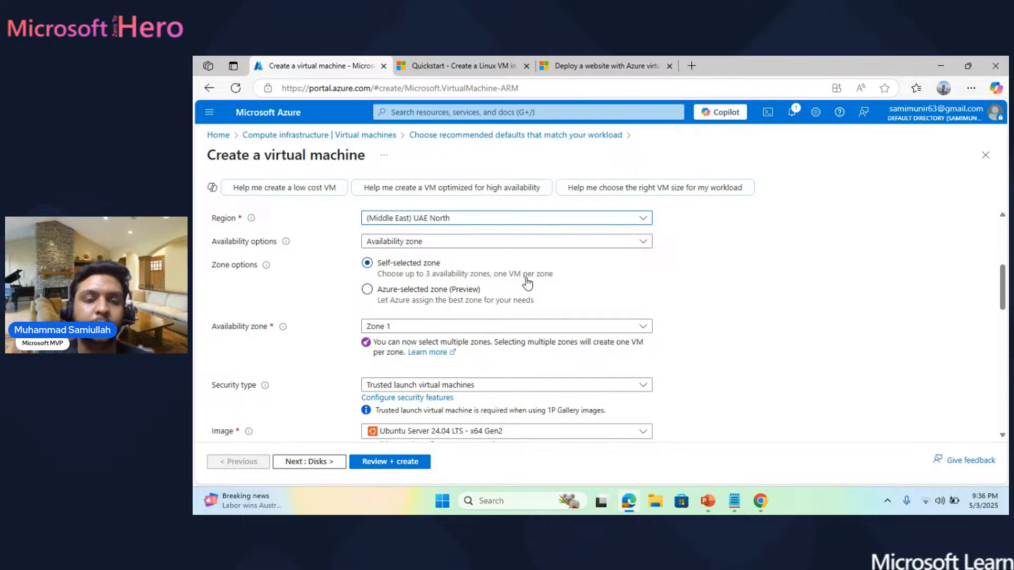
{"action": "scroll", "coordinate": [527, 283], "scroll_direction": "up", "scroll_amount": 1}
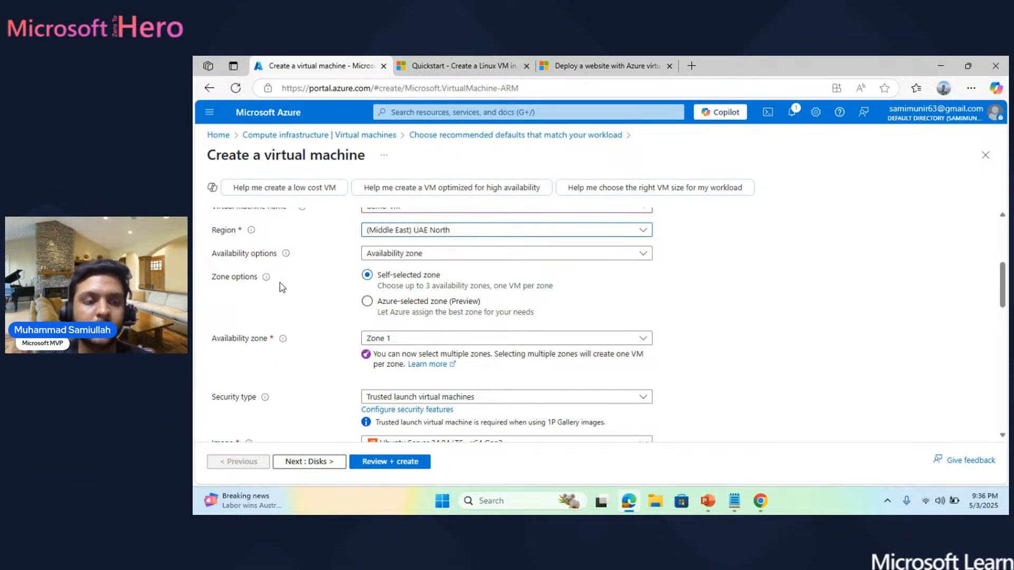
{"action": "left_click", "coordinate": [404, 254]}
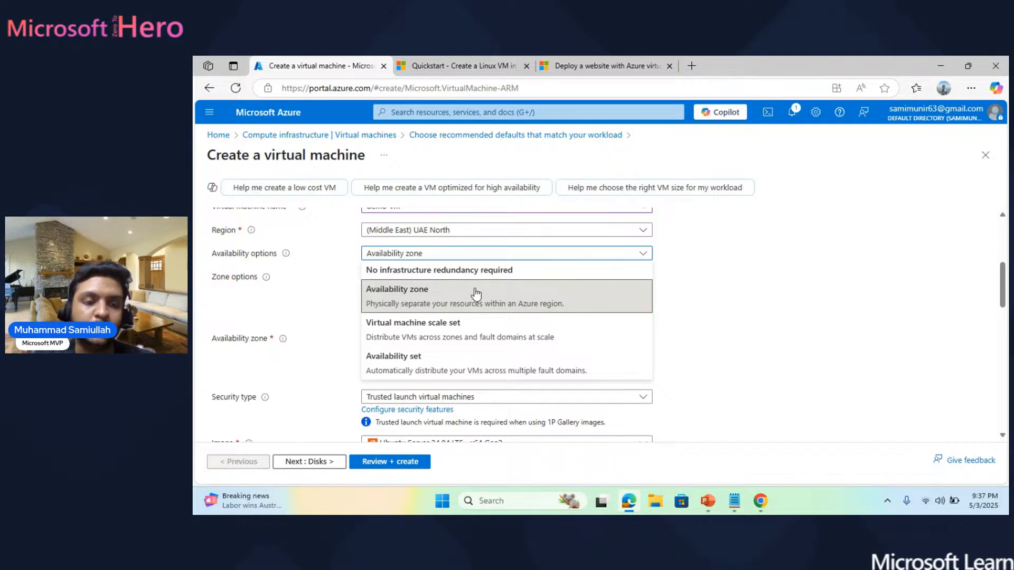
{"action": "left_click", "coordinate": [704, 338]}
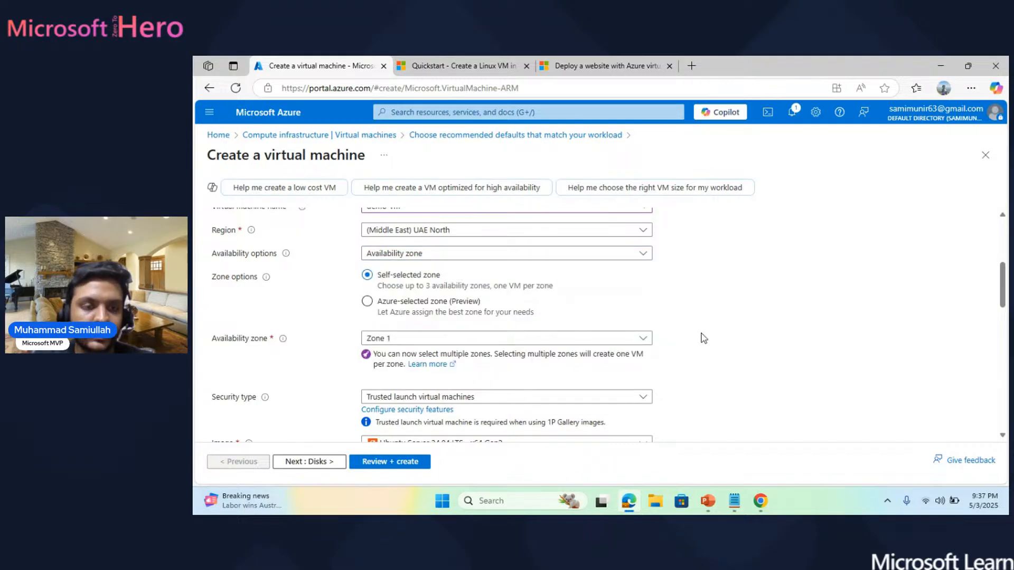
Add Zone 2 to Zone 1 in the virtual machine's self-selected availability zones.
{"action": "left_click", "coordinate": [499, 339]}
{"action": "left_click", "coordinate": [499, 339]}
{"action": "scroll", "coordinate": [500, 335], "scroll_direction": "down", "scroll_amount": 1}
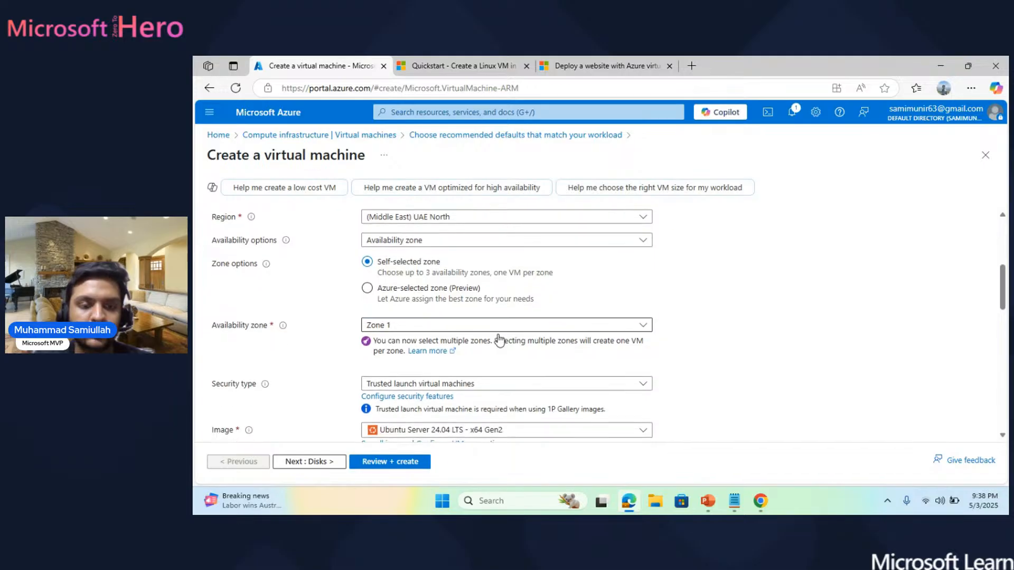
{"action": "left_click", "coordinate": [494, 331]}
{"action": "left_click", "coordinate": [374, 360]}
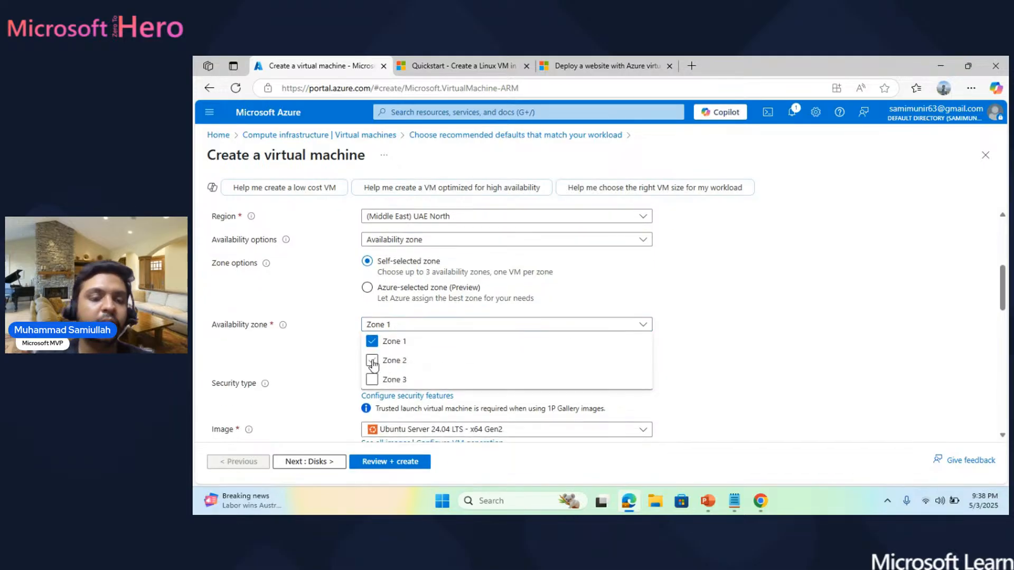
{"action": "scroll", "coordinate": [371, 379], "scroll_direction": "down", "scroll_amount": 2}
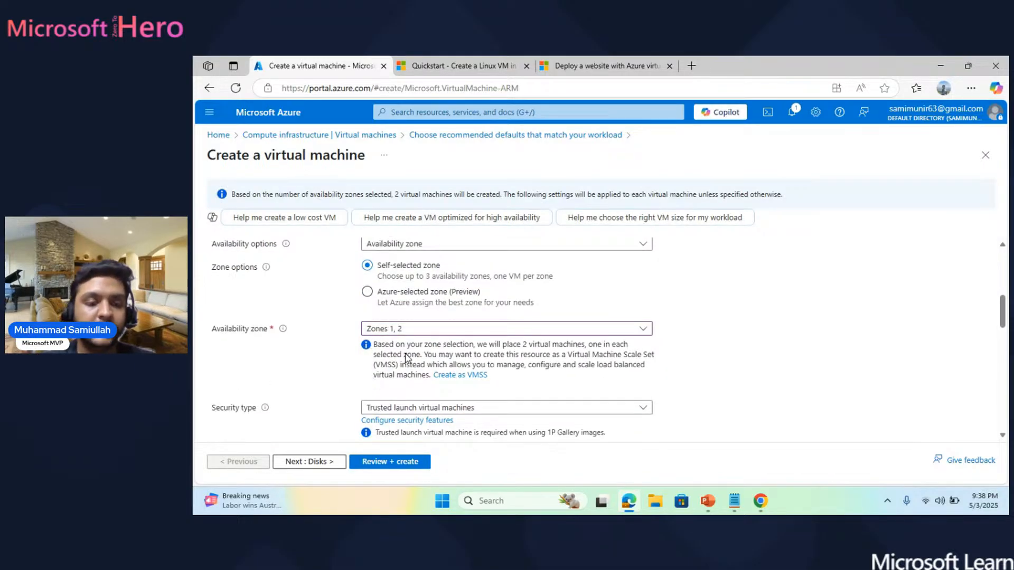
{"action": "scroll", "coordinate": [400, 362], "scroll_direction": "down", "scroll_amount": 2}
{"action": "scroll", "coordinate": [403, 338], "scroll_direction": "up", "scroll_amount": 1}
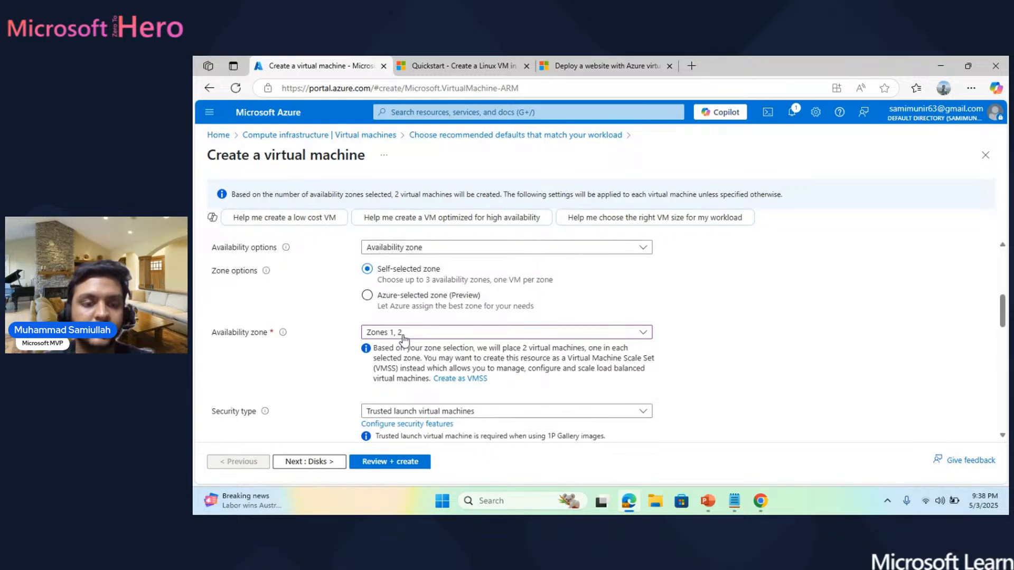
Set the virtual machine's availability options to No infrastructure redundancy required.
{"action": "left_click", "coordinate": [404, 338]}
{"action": "scroll", "coordinate": [326, 280], "scroll_direction": "up", "scroll_amount": 2}
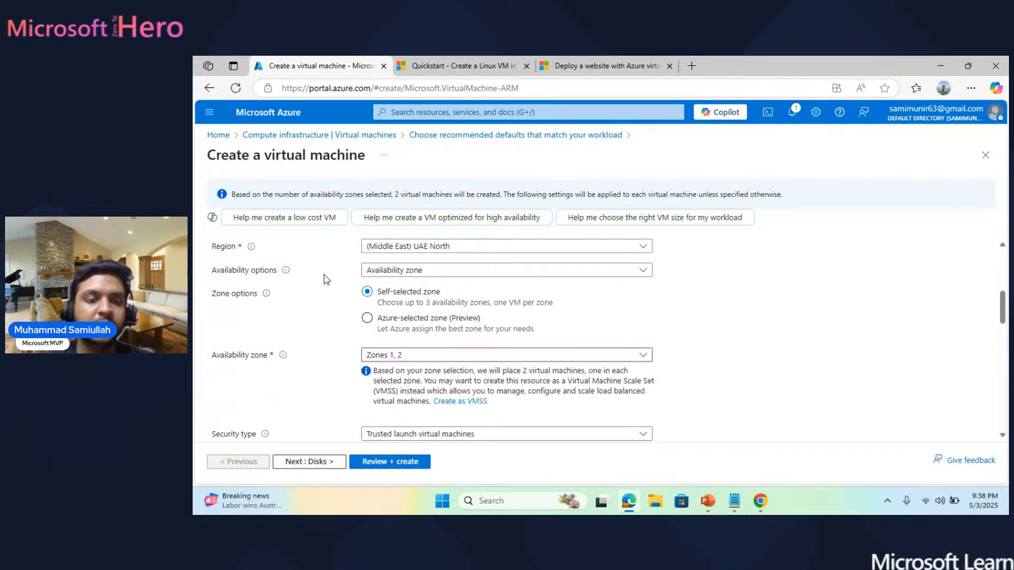
{"action": "left_click", "coordinate": [390, 311]}
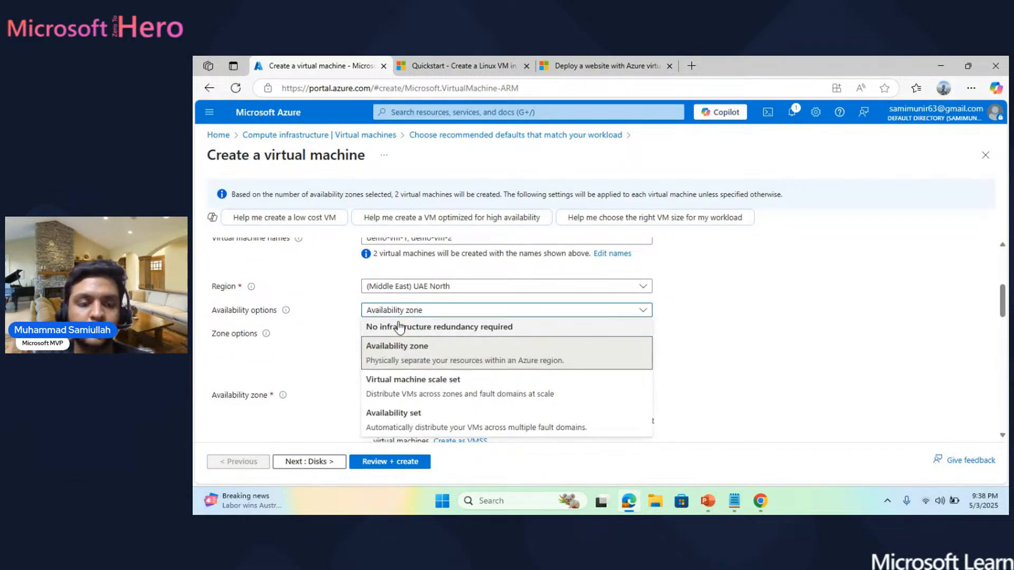
{"action": "left_click", "coordinate": [424, 329]}
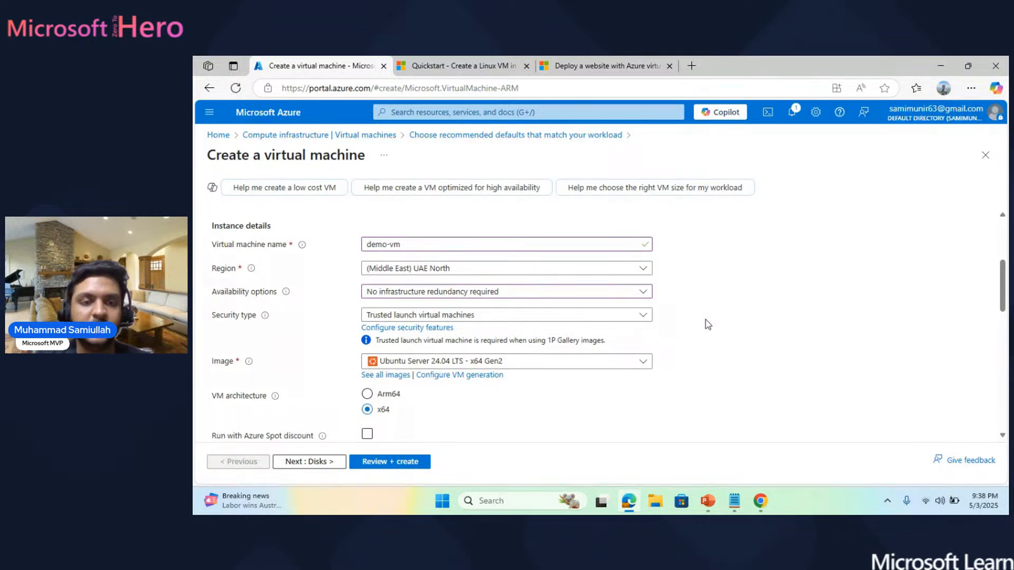
Compare the security types offered for the virtual machine, keeping the current selection.
{"action": "scroll", "coordinate": [705, 319], "scroll_direction": "down", "scroll_amount": 1}
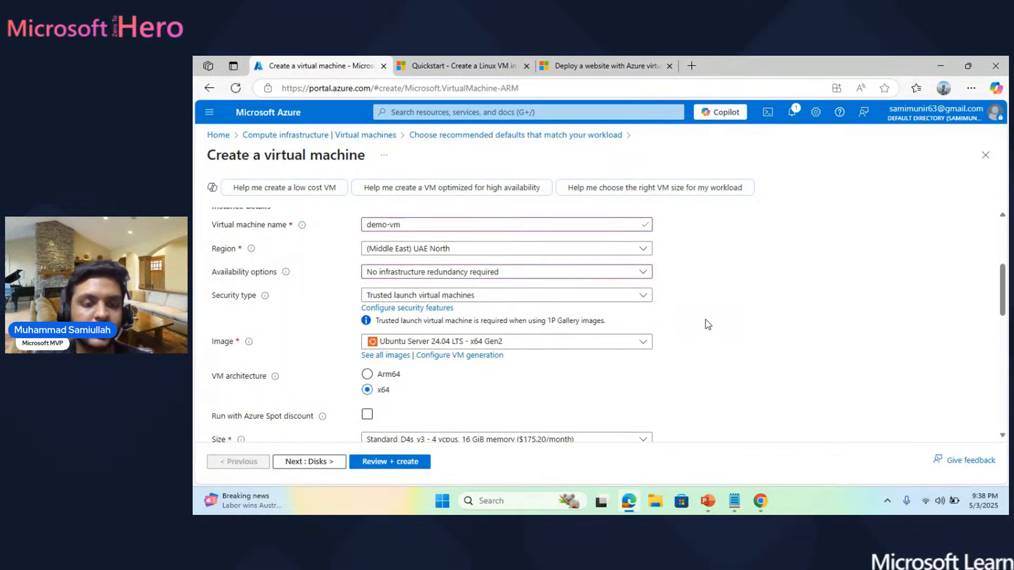
{"action": "left_click", "coordinate": [521, 299]}
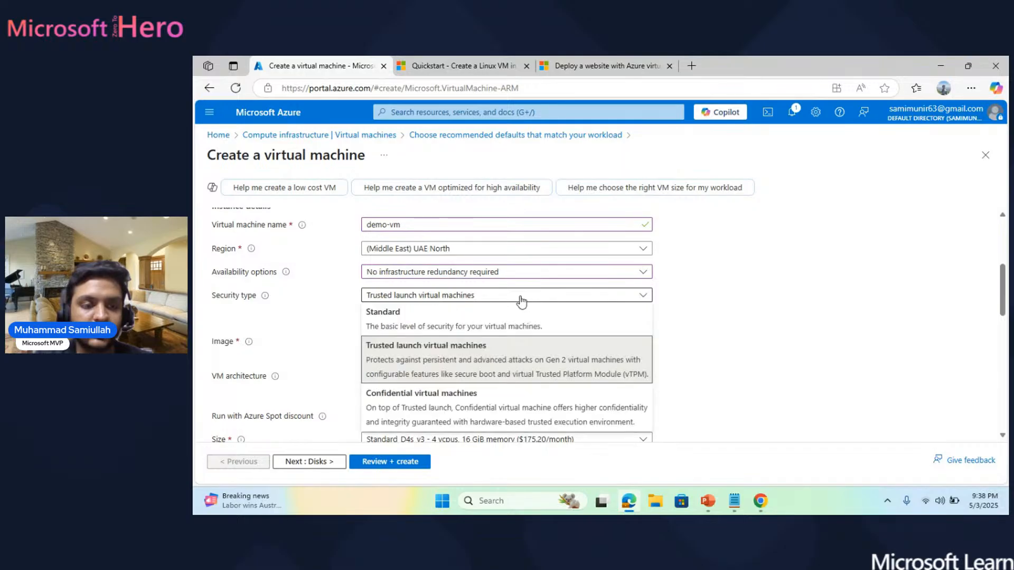
{"action": "left_click", "coordinate": [521, 299]}
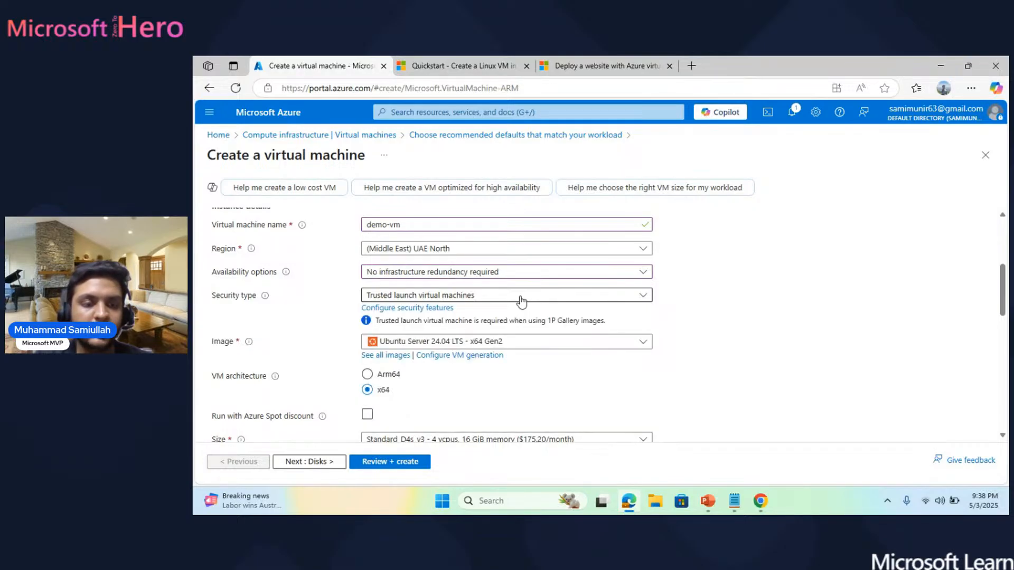
{"action": "left_click", "coordinate": [481, 299]}
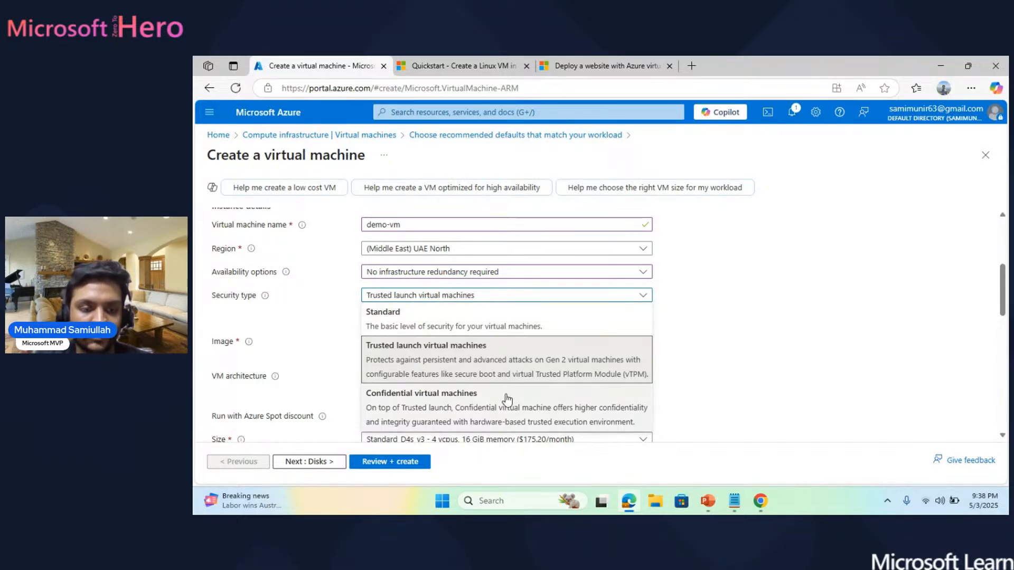
{"action": "scroll", "coordinate": [506, 395], "scroll_direction": "down", "scroll_amount": 1}
{"action": "left_click", "coordinate": [491, 284]}
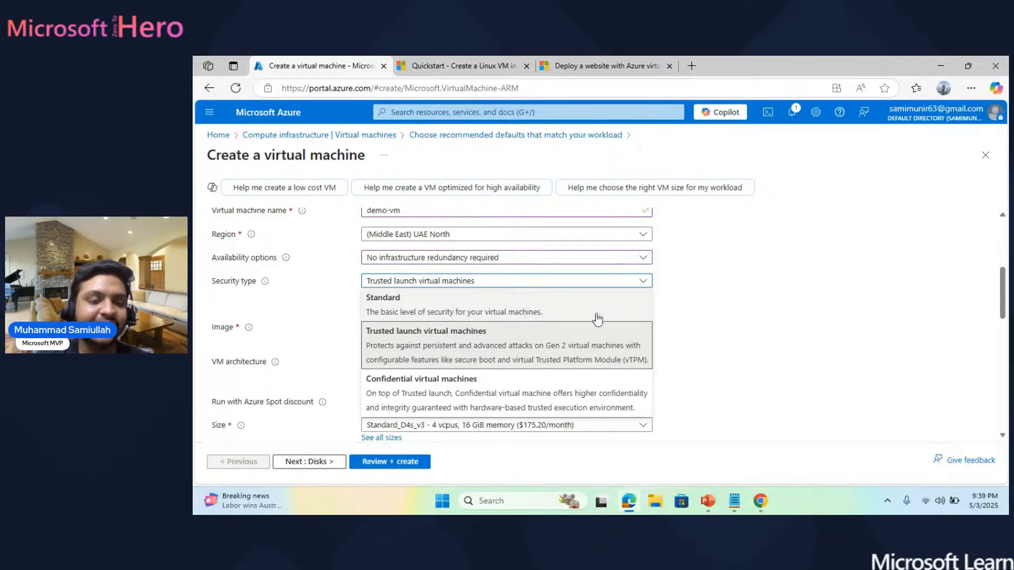
{"action": "left_click", "coordinate": [696, 329]}
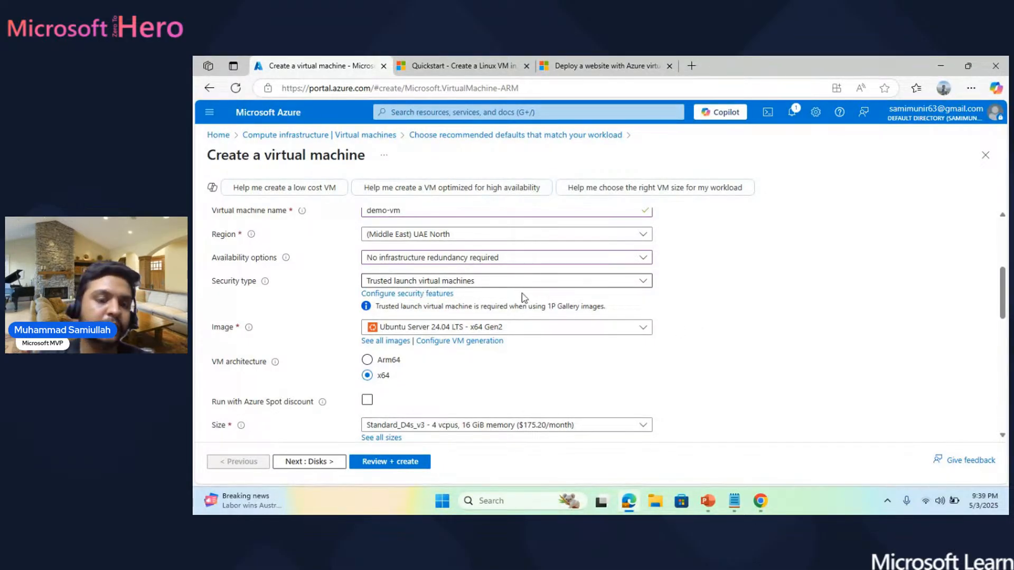
Browse the operating system images offered for the virtual machine and pick Ubuntu Server 24.04 LTS - x64 Gen2.
{"action": "scroll", "coordinate": [541, 301], "scroll_direction": "down", "scroll_amount": 1}
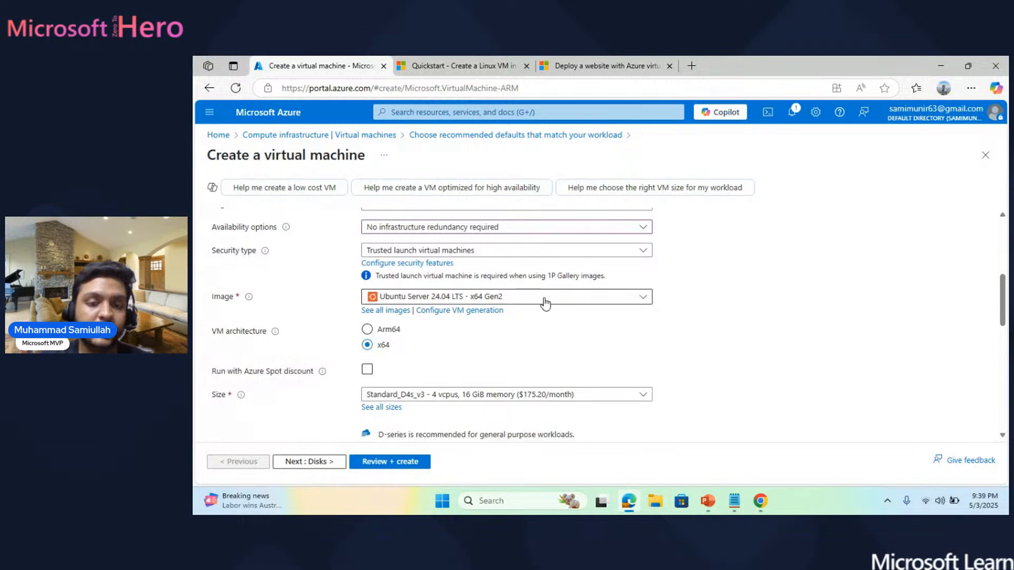
{"action": "left_click", "coordinate": [545, 302]}
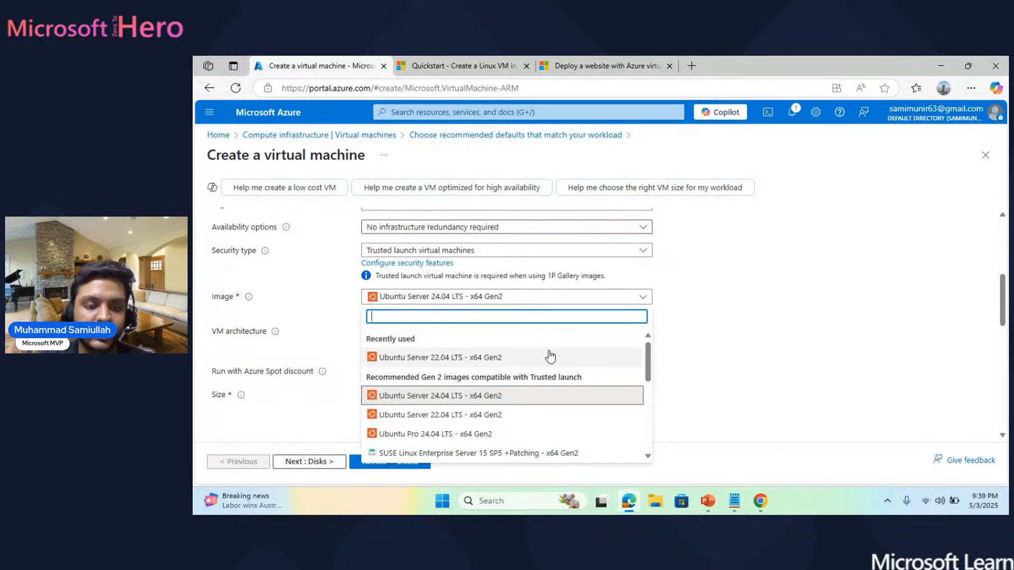
{"action": "scroll", "coordinate": [550, 355], "scroll_direction": "down", "scroll_amount": 1}
{"action": "scroll", "coordinate": [551, 356], "scroll_direction": "down", "scroll_amount": 1}
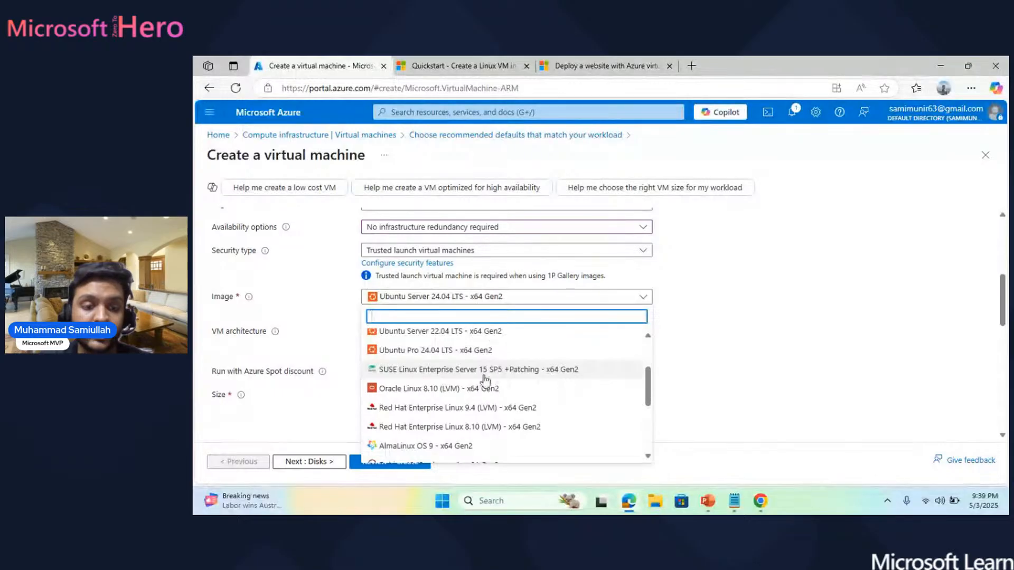
{"action": "scroll", "coordinate": [485, 380], "scroll_direction": "down", "scroll_amount": 1}
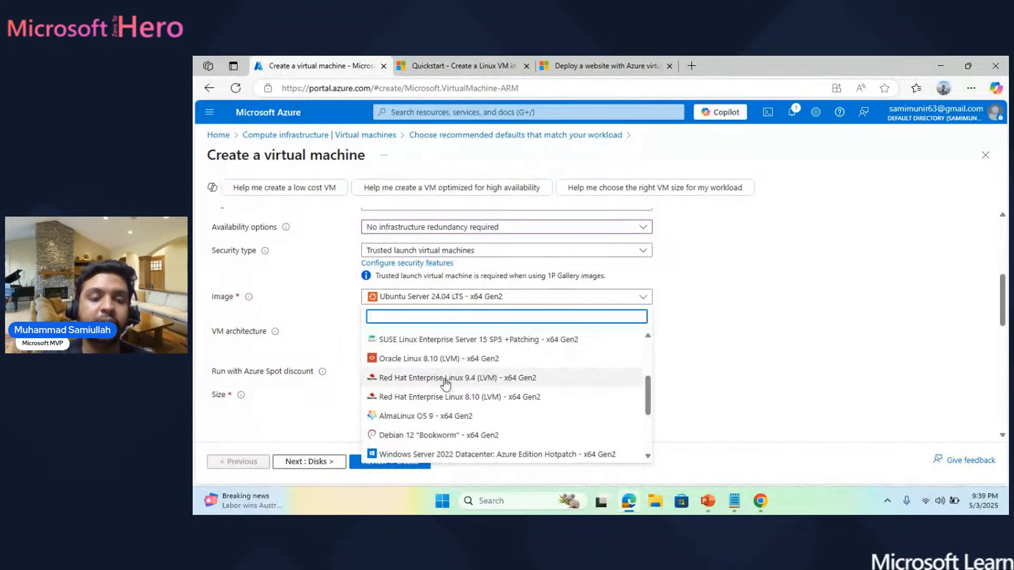
{"action": "scroll", "coordinate": [445, 383], "scroll_direction": "down", "scroll_amount": 2}
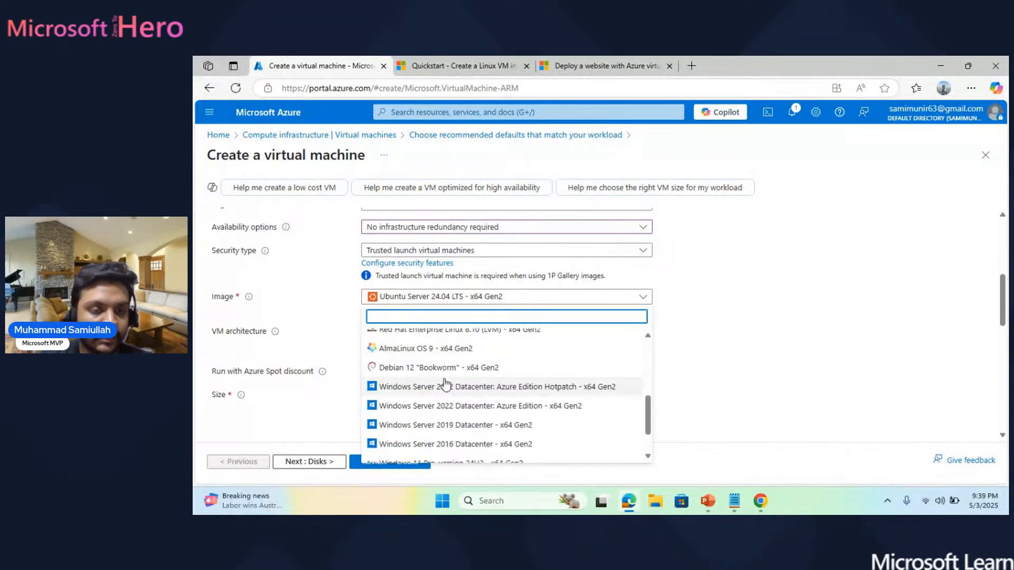
{"action": "scroll", "coordinate": [423, 378], "scroll_direction": "down", "scroll_amount": 2}
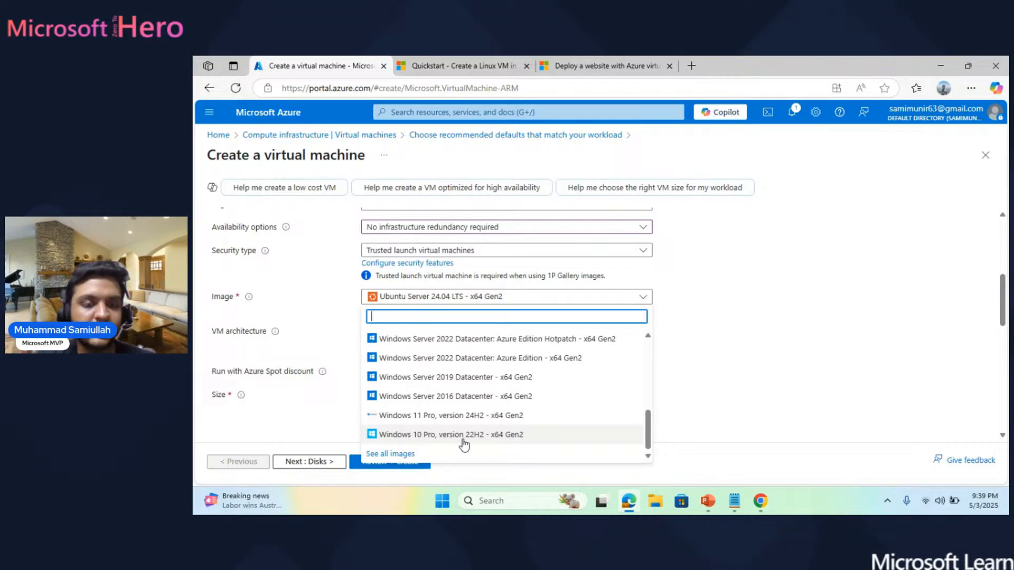
{"action": "scroll", "coordinate": [475, 365], "scroll_direction": "up", "scroll_amount": 2}
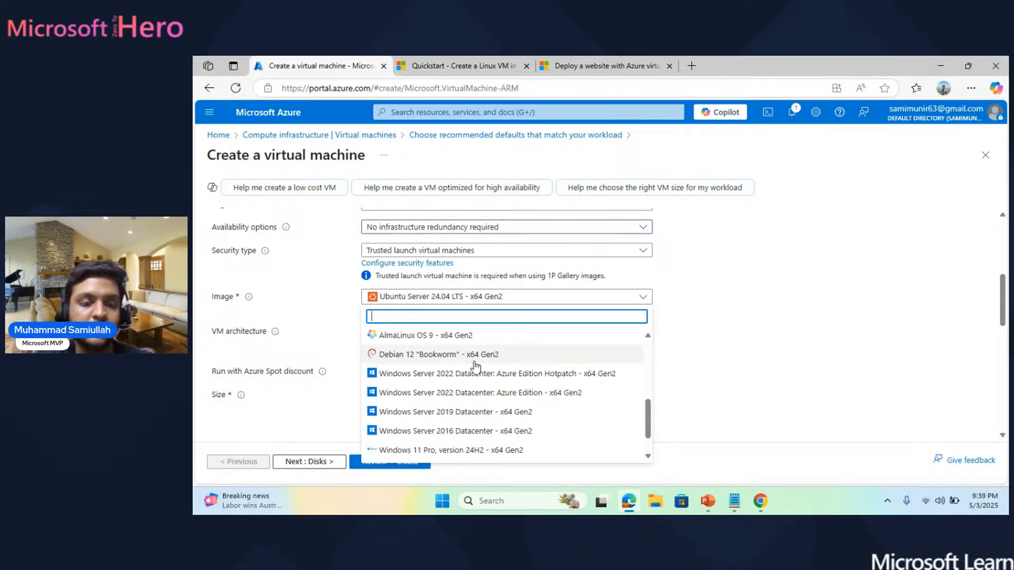
{"action": "scroll", "coordinate": [476, 365], "scroll_direction": "up", "scroll_amount": 3}
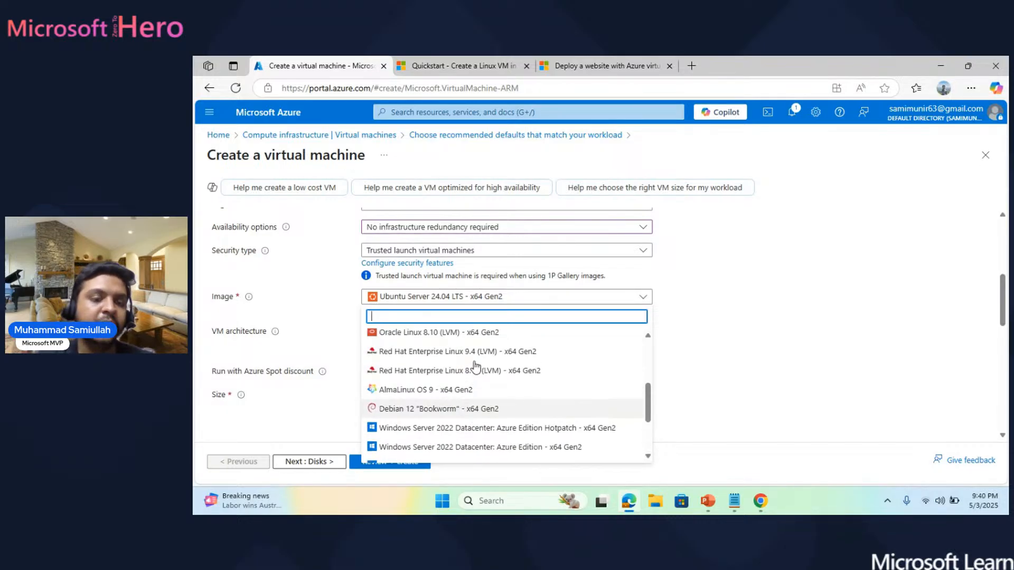
{"action": "scroll", "coordinate": [475, 365], "scroll_direction": "up", "scroll_amount": 1}
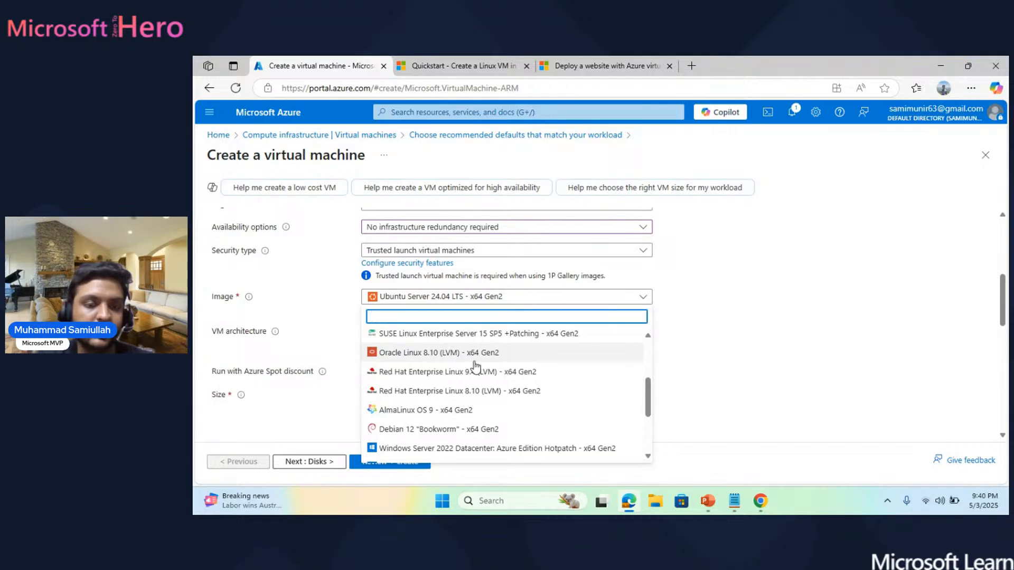
{"action": "scroll", "coordinate": [476, 366], "scroll_direction": "up", "scroll_amount": 4}
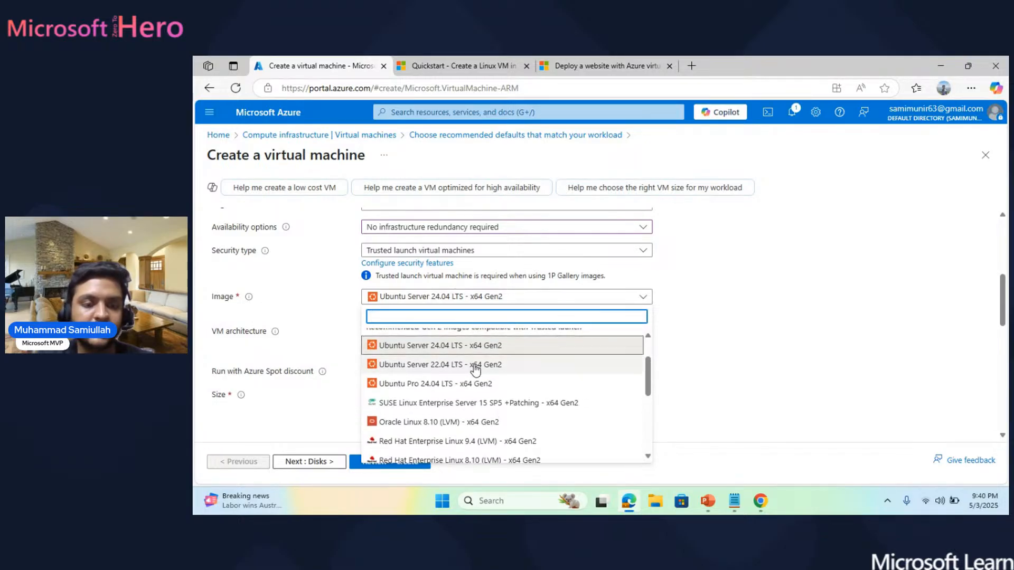
{"action": "left_click", "coordinate": [461, 346]}
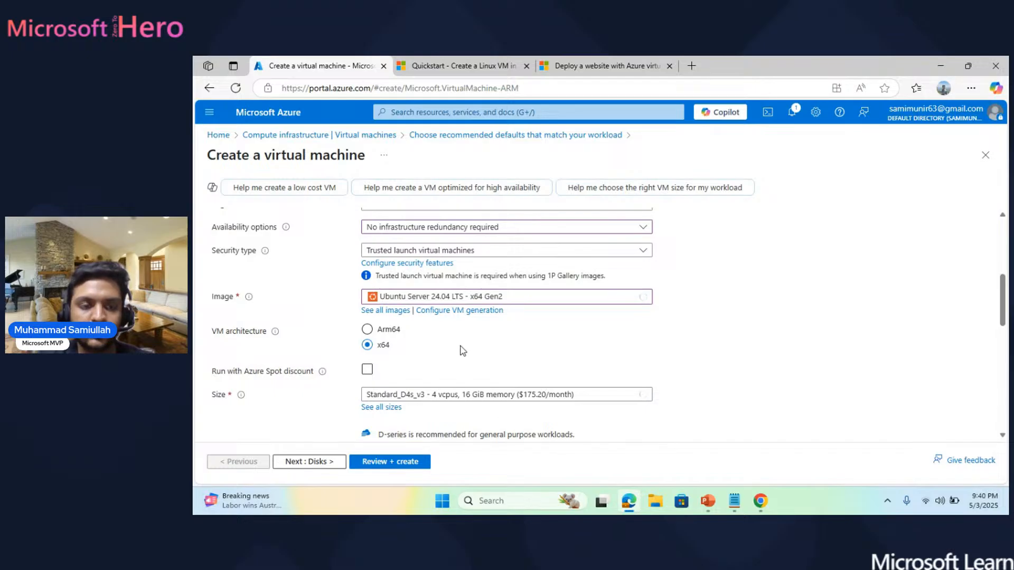
Read the explanation of the Run with Azure Spot discount option.
{"action": "scroll", "coordinate": [461, 349], "scroll_direction": "down", "scroll_amount": 1}
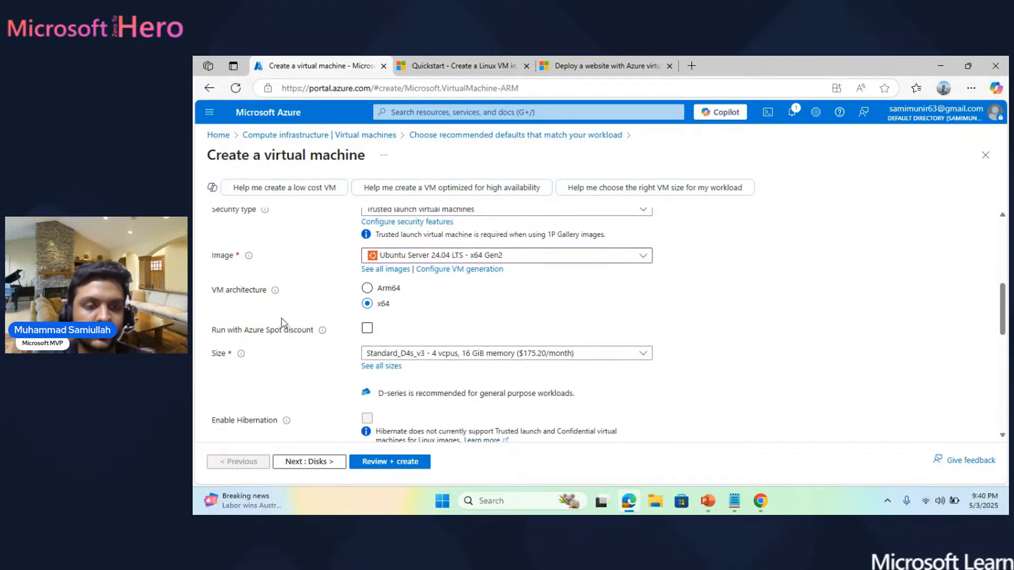
{"action": "scroll", "coordinate": [319, 352], "scroll_direction": "down", "scroll_amount": 1}
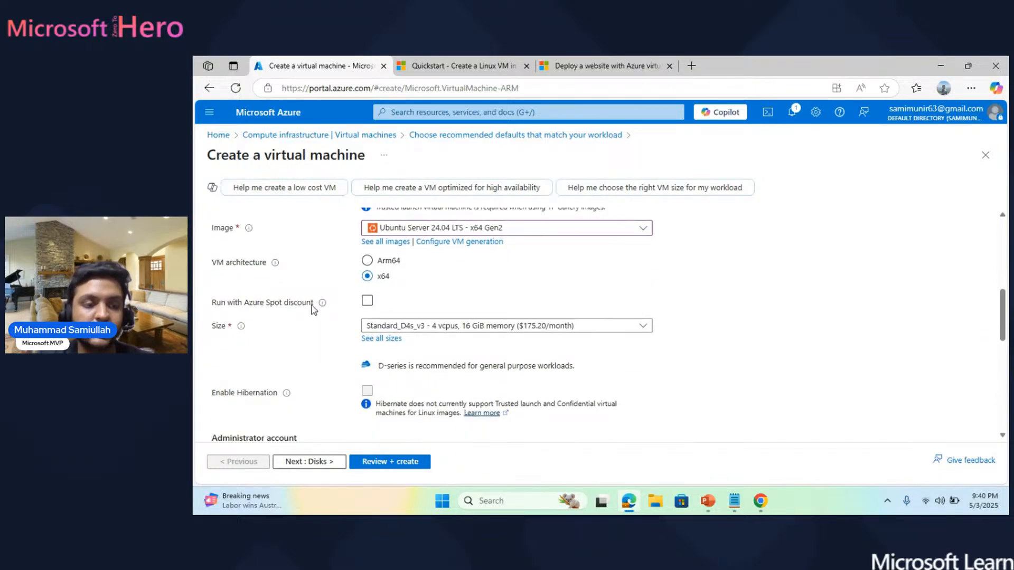
{"action": "mouse_move", "coordinate": [320, 308]}
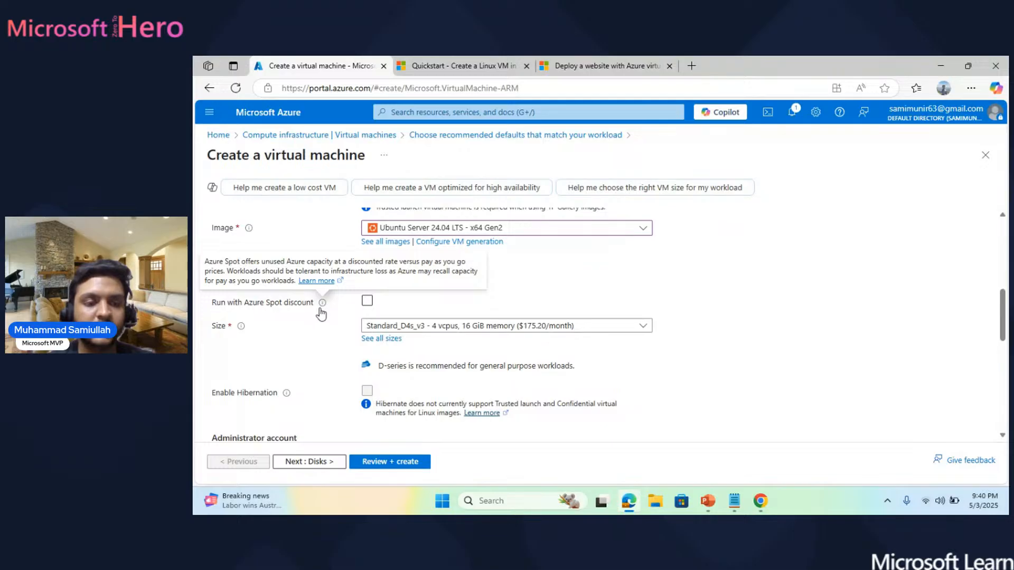
{"action": "scroll", "coordinate": [323, 315], "scroll_direction": "down", "scroll_amount": 1}
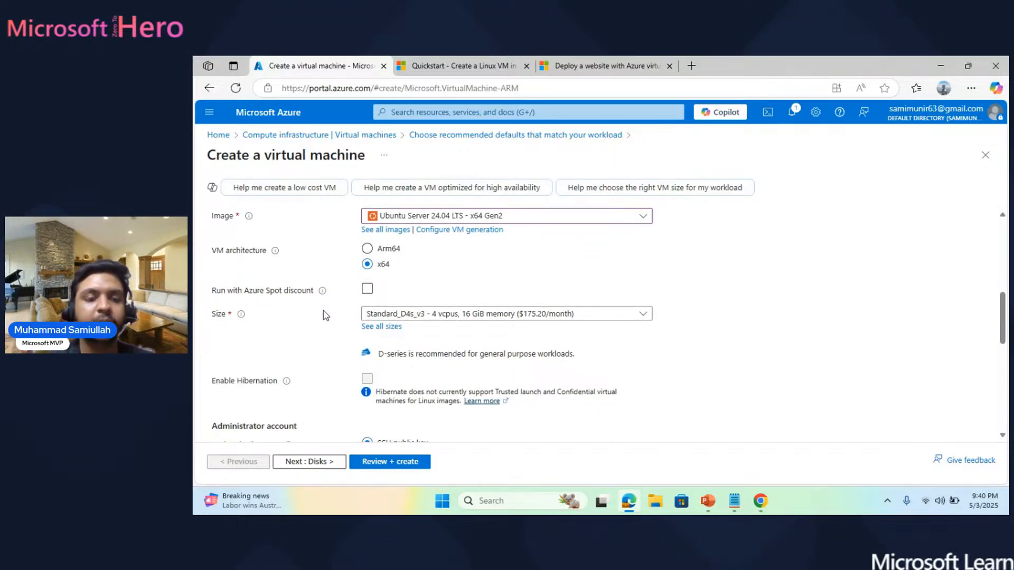
Check the recommended virtual machine sizes and open the full list of VM sizes.
{"action": "scroll", "coordinate": [326, 315], "scroll_direction": "down", "scroll_amount": 1}
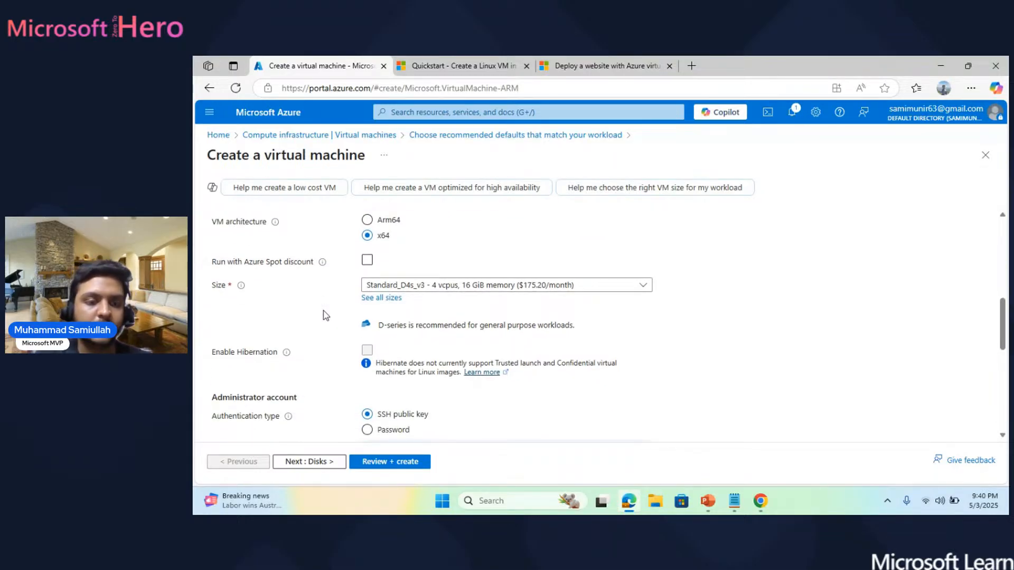
{"action": "left_click", "coordinate": [460, 287]}
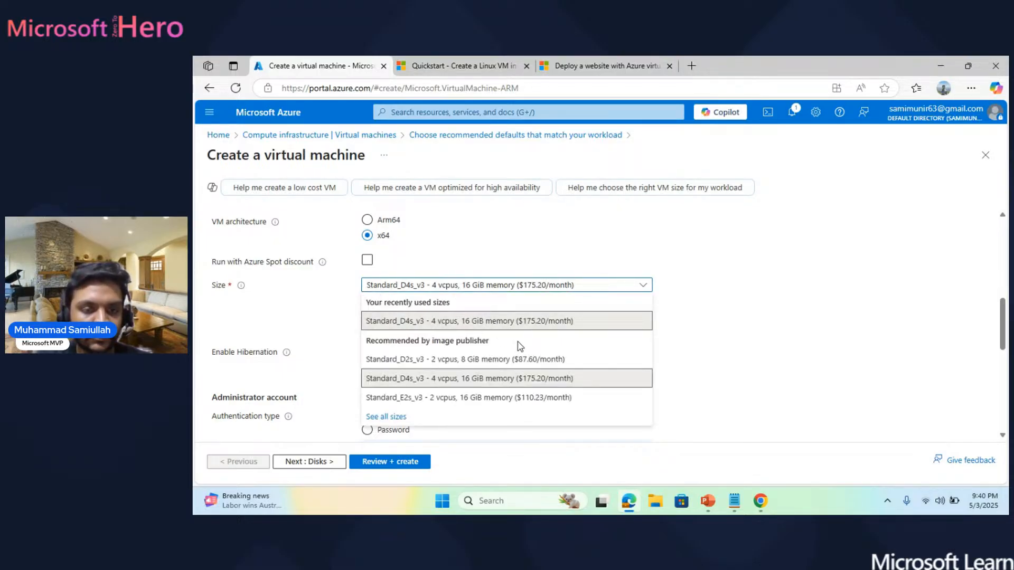
{"action": "left_click", "coordinate": [727, 366]}
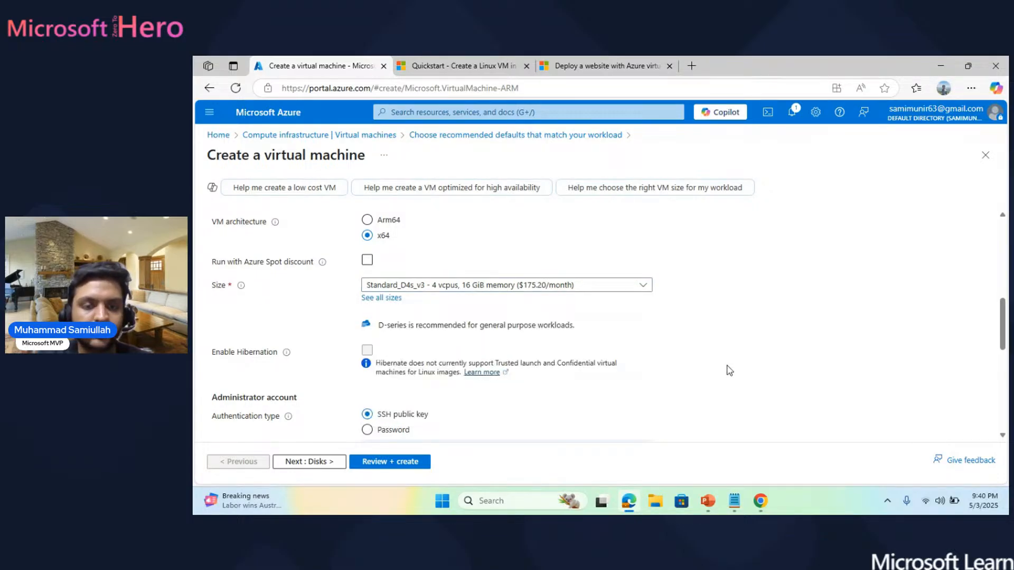
{"action": "left_click", "coordinate": [501, 292]}
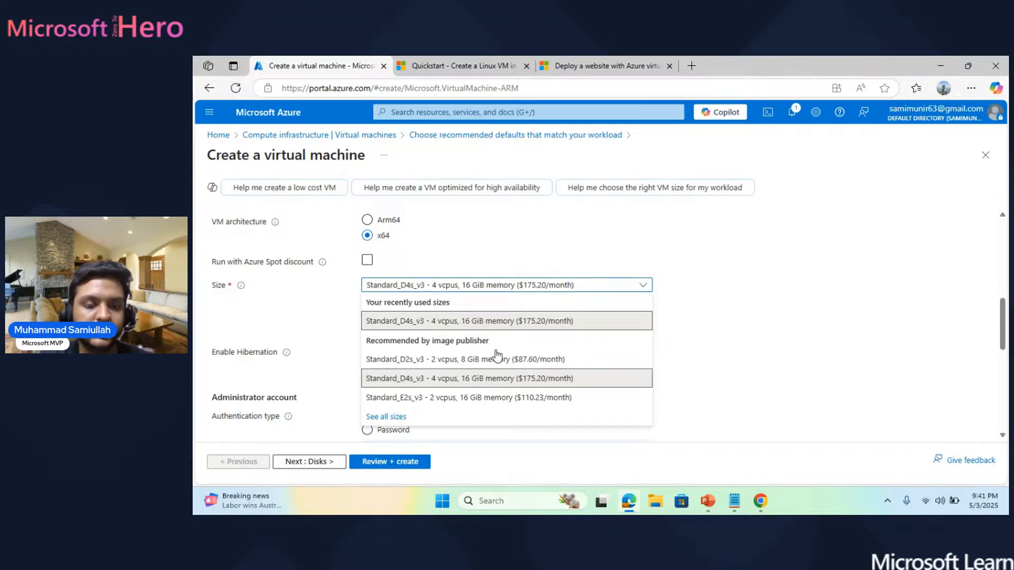
{"action": "left_click", "coordinate": [399, 419]}
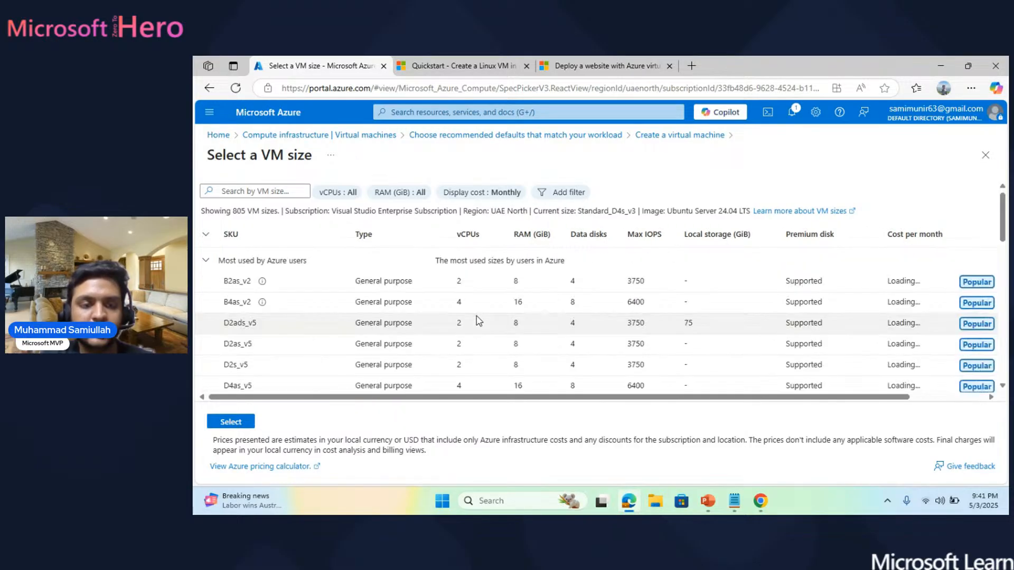
Compare the most used VM sizes by vCPUs, RAM, data disks and monthly cost.
{"action": "scroll", "coordinate": [478, 320], "scroll_direction": "right", "scroll_amount": 1}
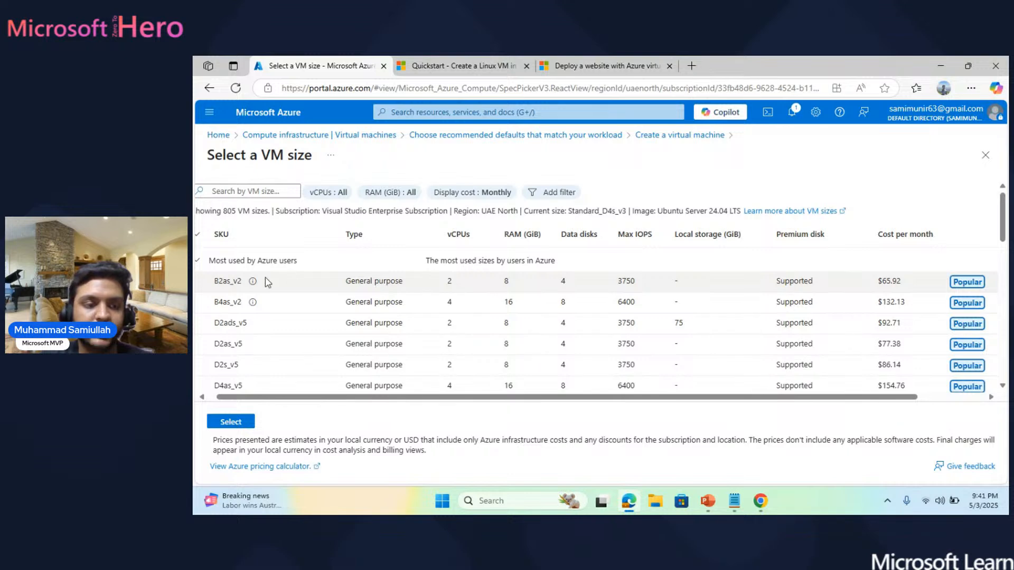
{"action": "scroll", "coordinate": [267, 283], "scroll_direction": "left", "scroll_amount": 1}
{"action": "scroll", "coordinate": [277, 329], "scroll_direction": "down", "scroll_amount": 3}
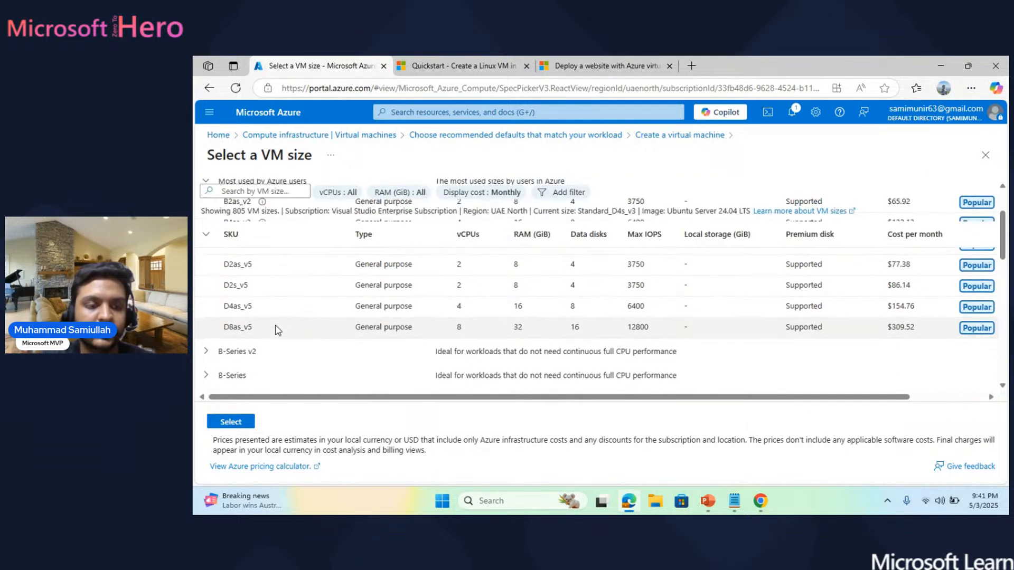
{"action": "scroll", "coordinate": [278, 330], "scroll_direction": "up", "scroll_amount": 3}
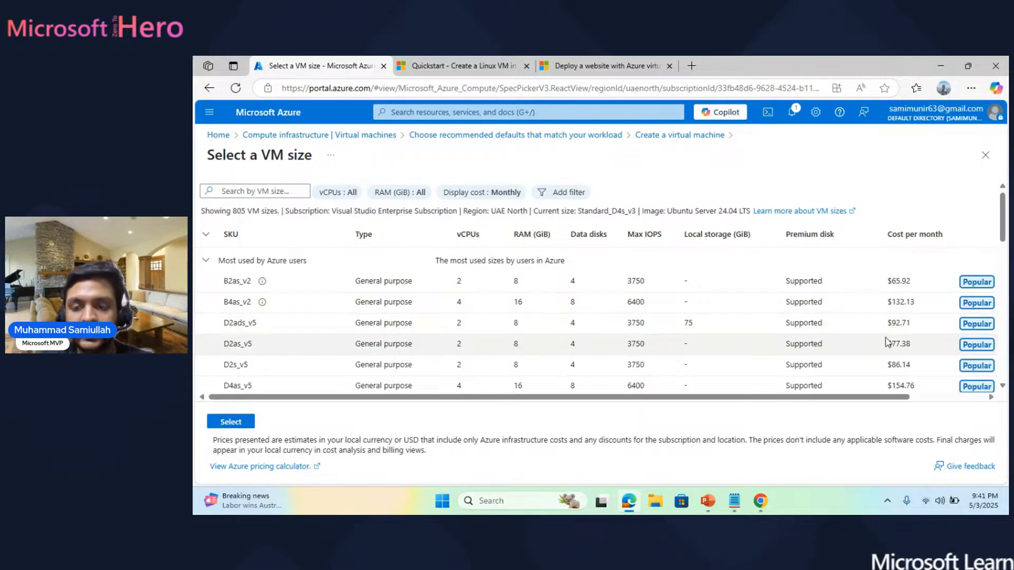
{"action": "scroll", "coordinate": [895, 353], "scroll_direction": "down", "scroll_amount": 1}
{"action": "scroll", "coordinate": [895, 353], "scroll_direction": "right", "scroll_amount": 1}
{"action": "scroll", "coordinate": [895, 353], "scroll_direction": "down", "scroll_amount": 2}
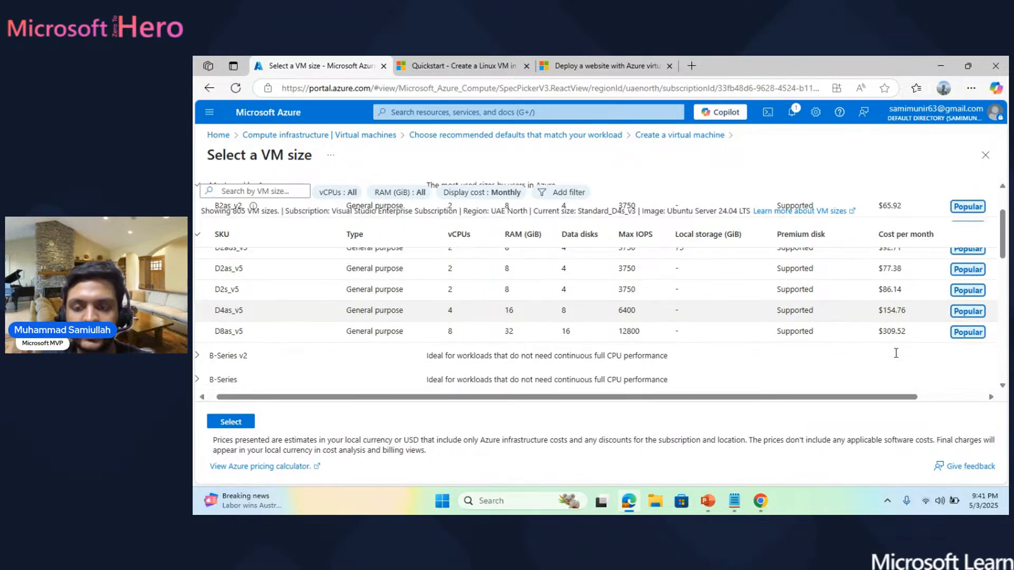
{"action": "scroll", "coordinate": [896, 353], "scroll_direction": "up", "scroll_amount": 2}
{"action": "scroll", "coordinate": [896, 354], "scroll_direction": "right", "scroll_amount": 1}
{"action": "scroll", "coordinate": [896, 353], "scroll_direction": "up", "scroll_amount": 1}
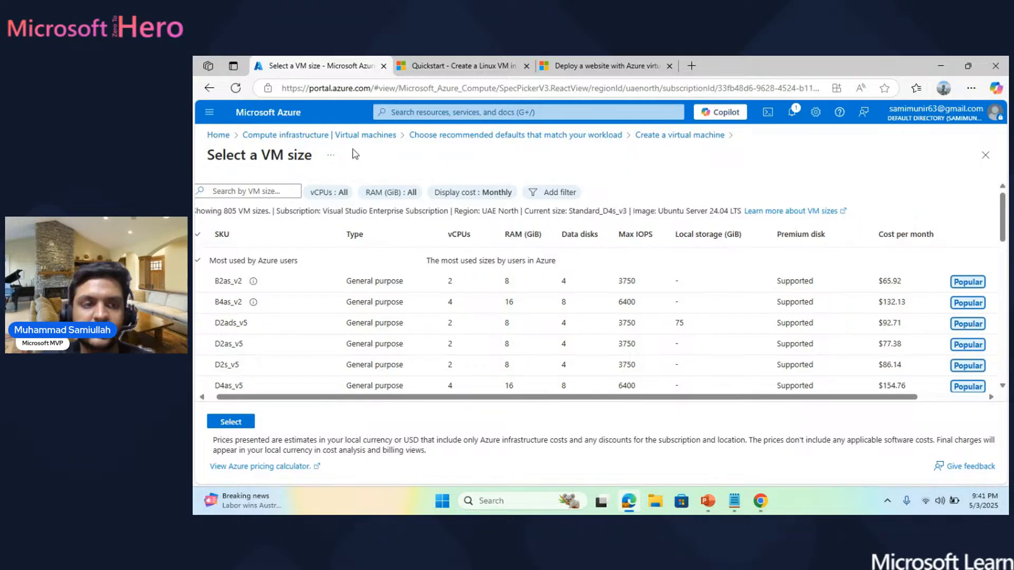
Return to the recommended workload defaults and continue to a fresh virtual machine form with the default Production and General purpose (D-Series) choices.
{"action": "left_click", "coordinate": [450, 137]}
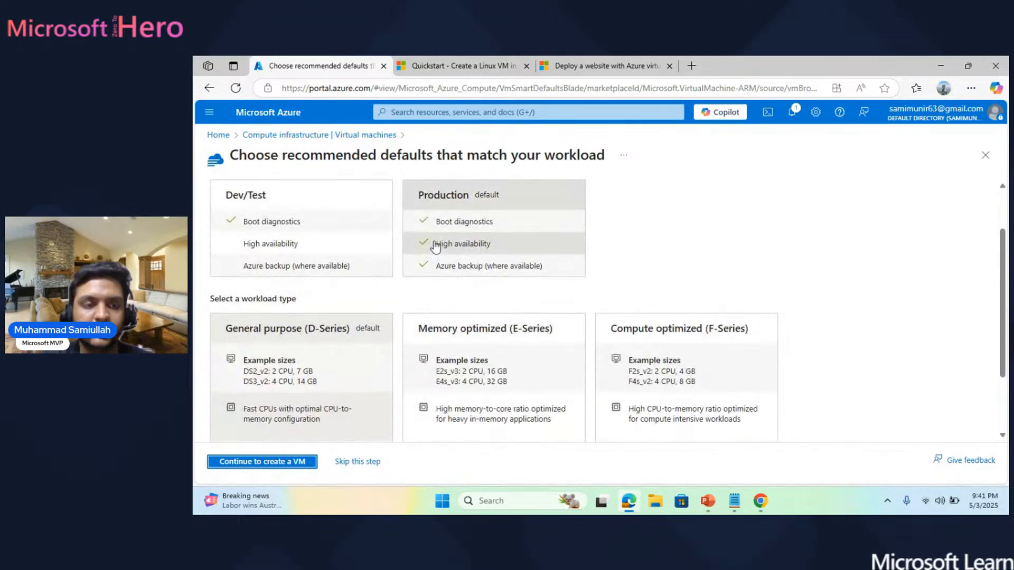
{"action": "scroll", "coordinate": [435, 246], "scroll_direction": "down", "scroll_amount": 3}
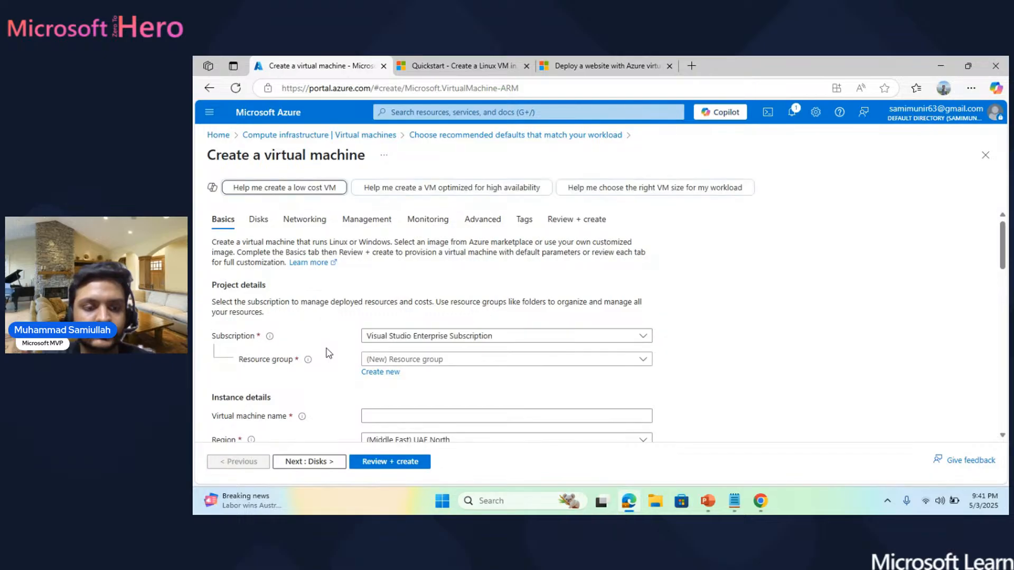
Create a new resource group named vm-demo for the virtual machine.
{"action": "scroll", "coordinate": [328, 351], "scroll_direction": "down", "scroll_amount": 2}
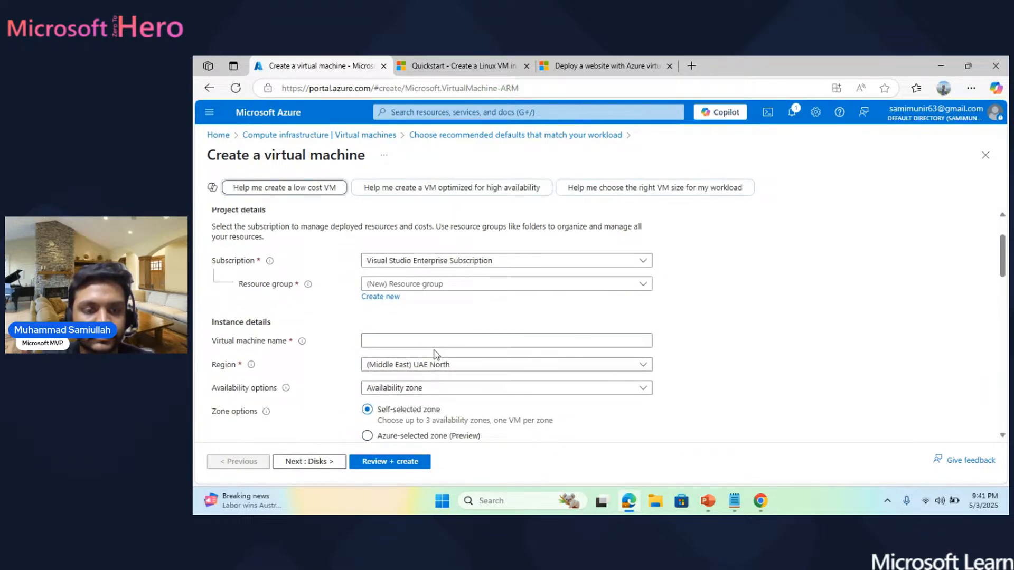
{"action": "left_click", "coordinate": [493, 286]}
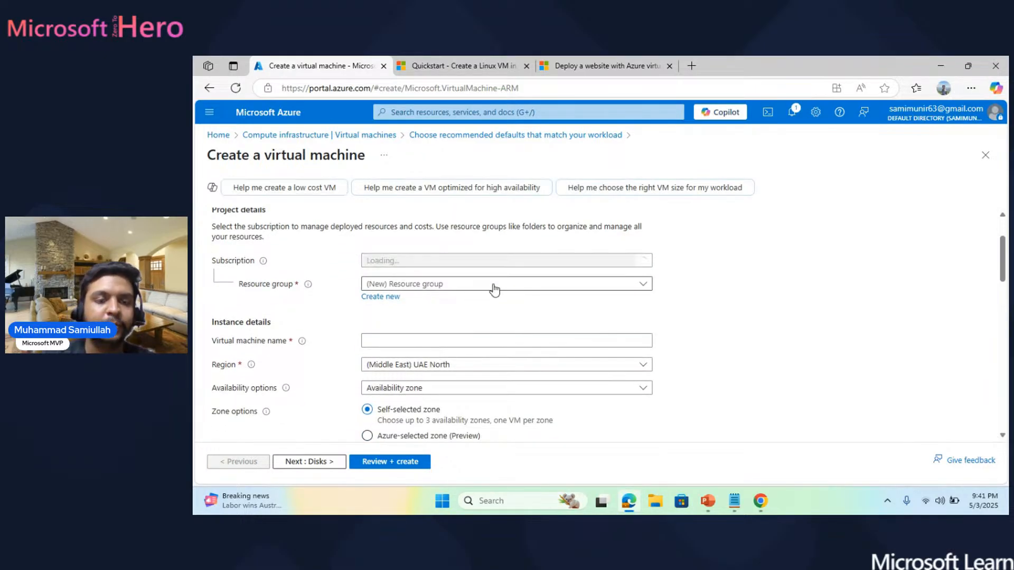
{"action": "left_click", "coordinate": [342, 305]}
{"action": "left_click", "coordinate": [379, 298]}
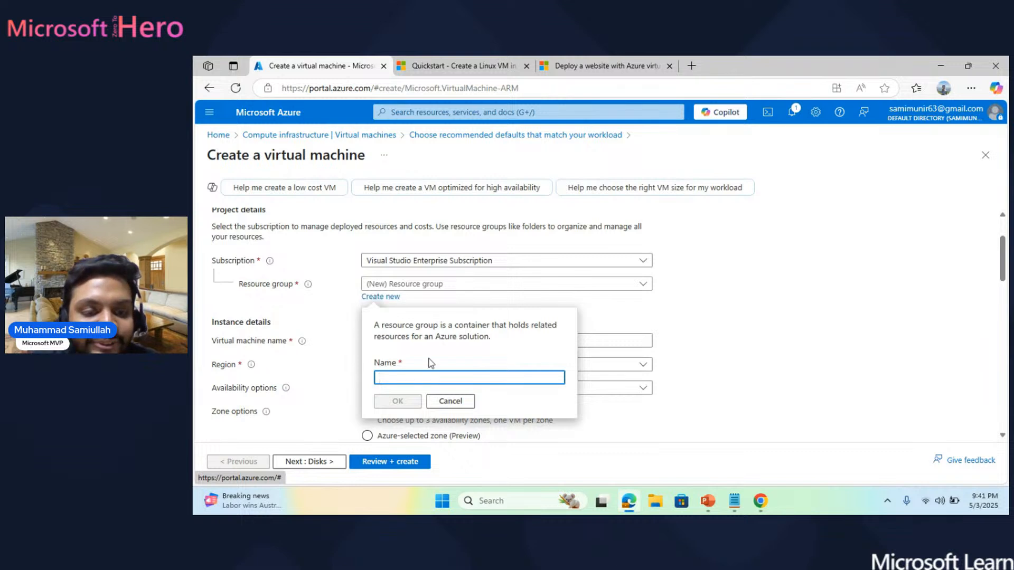
{"action": "type", "text": "vm"}
{"action": "key", "text": "BackSpace"}
{"action": "key", "text": "BackSpace"}
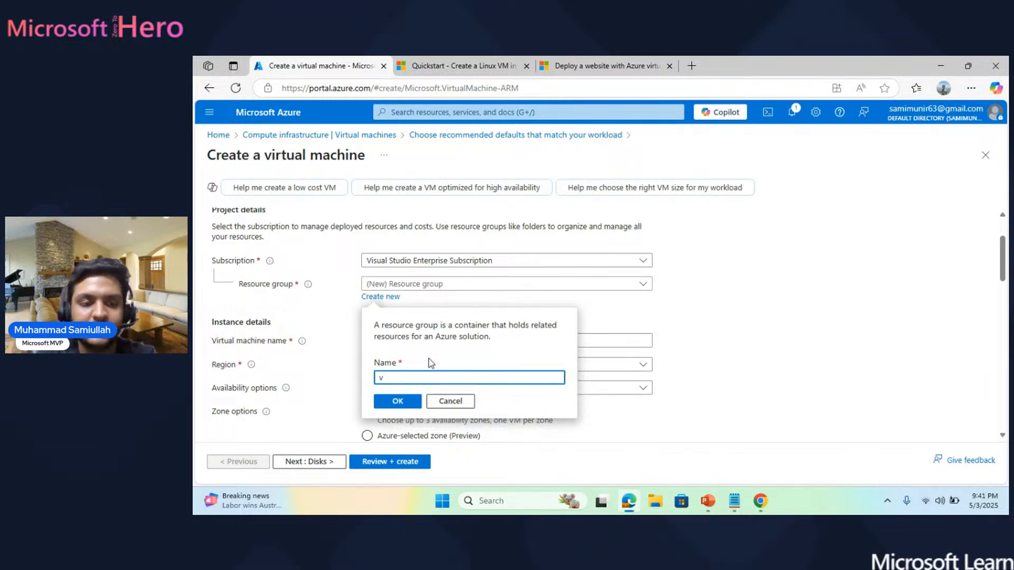
{"action": "type", "text": "vm-"}
{"action": "type", "text": "seb"}
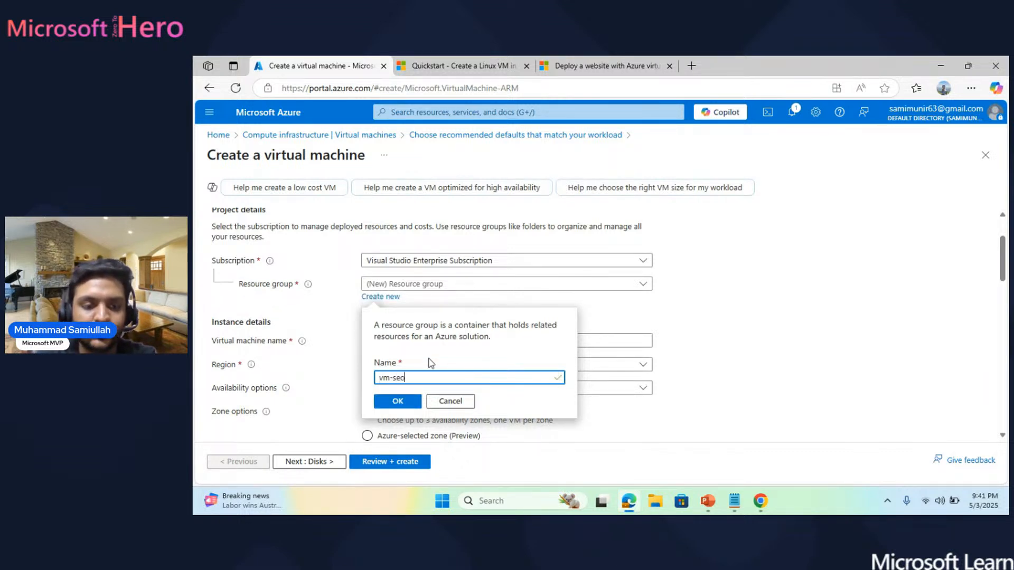
{"action": "key", "text": "BackSpace"}
{"action": "key", "text": "BackSpace"}
{"action": "key", "text": "BackSpace"}
{"action": "type", "text": "demo"}
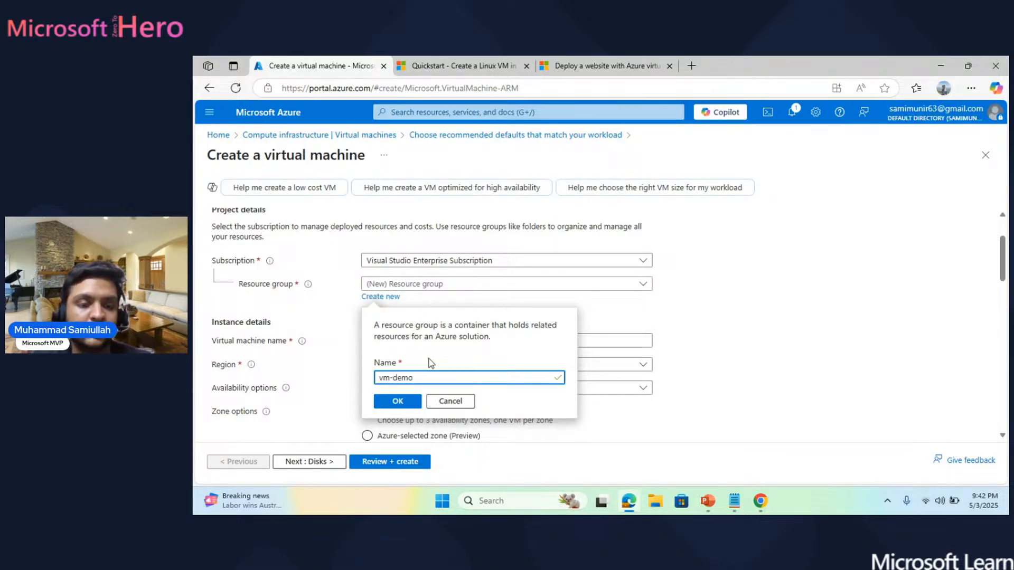
{"action": "left_click", "coordinate": [378, 404]}
Confirm the new resource group and set the virtual machine name to vm-demo.
{"action": "left_click", "coordinate": [385, 340]}
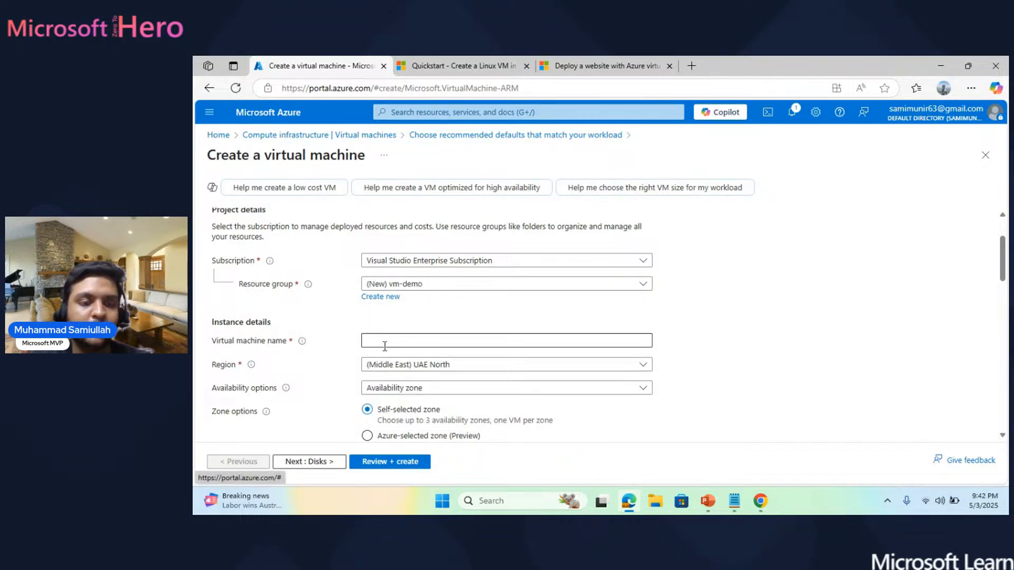
{"action": "left_click", "coordinate": [384, 342]}
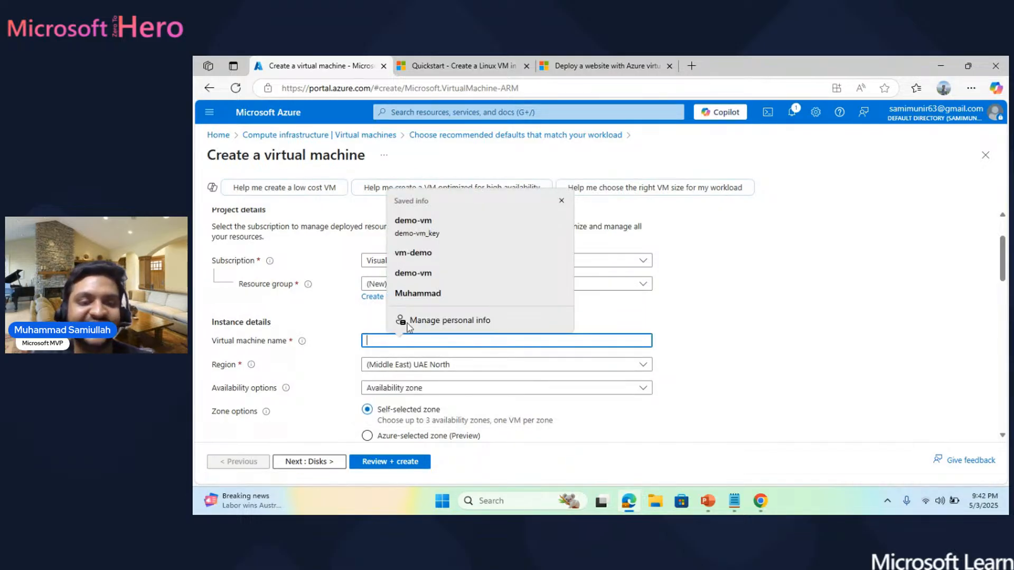
{"action": "left_click", "coordinate": [431, 260]}
{"action": "scroll", "coordinate": [431, 370], "scroll_direction": "down", "scroll_amount": 2}
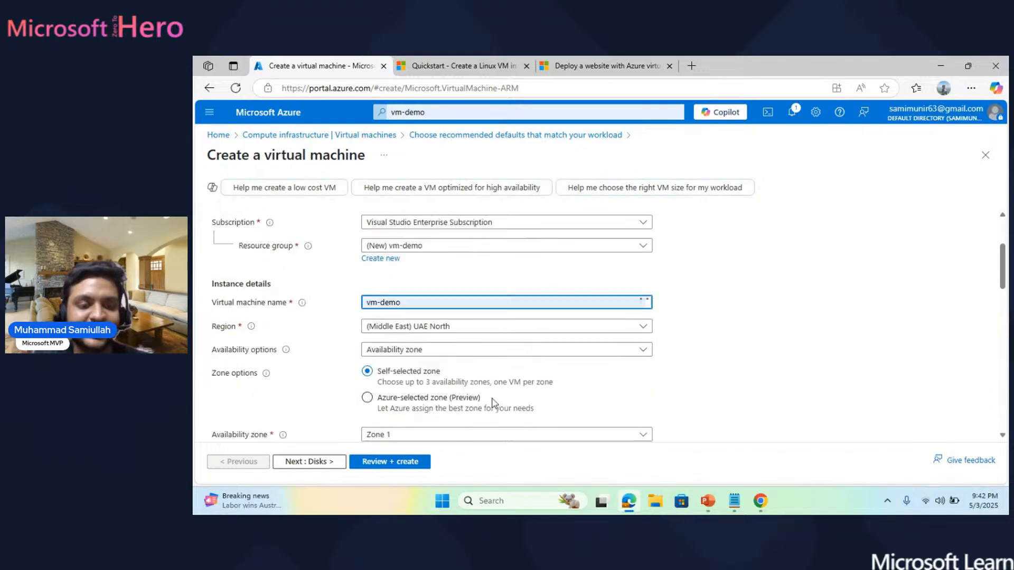
Set the virtual machine's availability options to No infrastructure redundancy required.
{"action": "scroll", "coordinate": [438, 341], "scroll_direction": "down", "scroll_amount": 1}
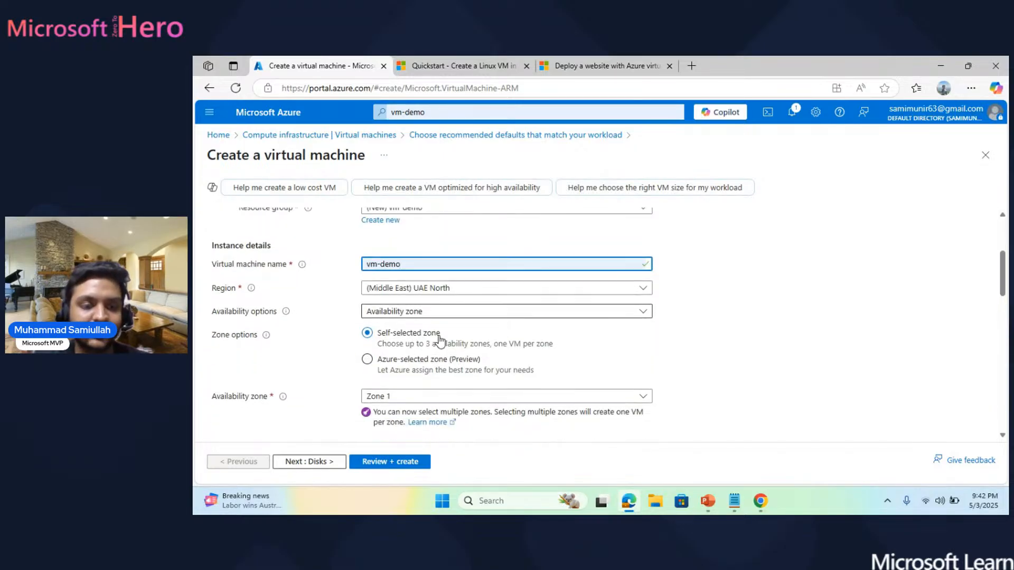
{"action": "left_click", "coordinate": [478, 281]}
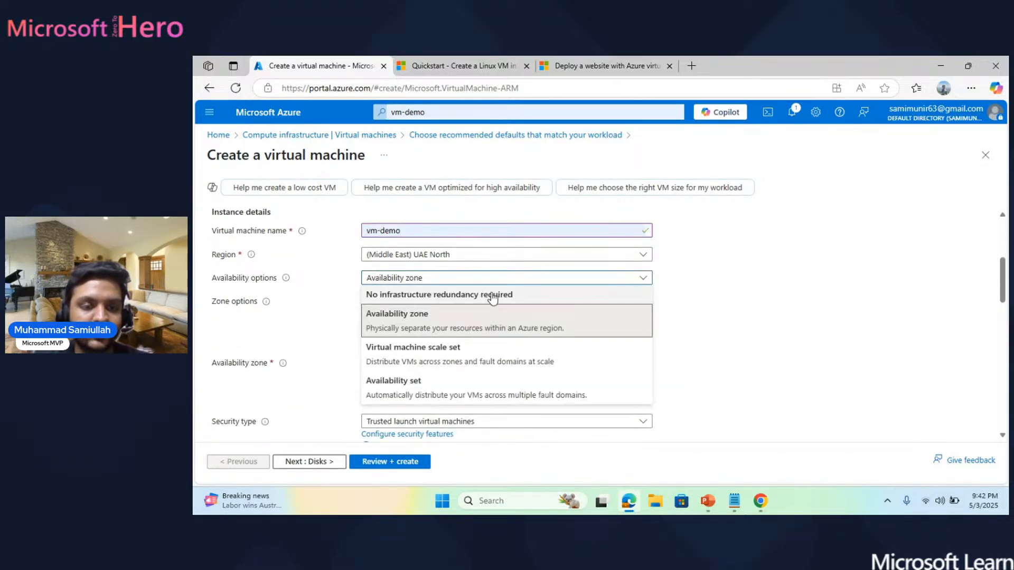
{"action": "left_click", "coordinate": [493, 299]}
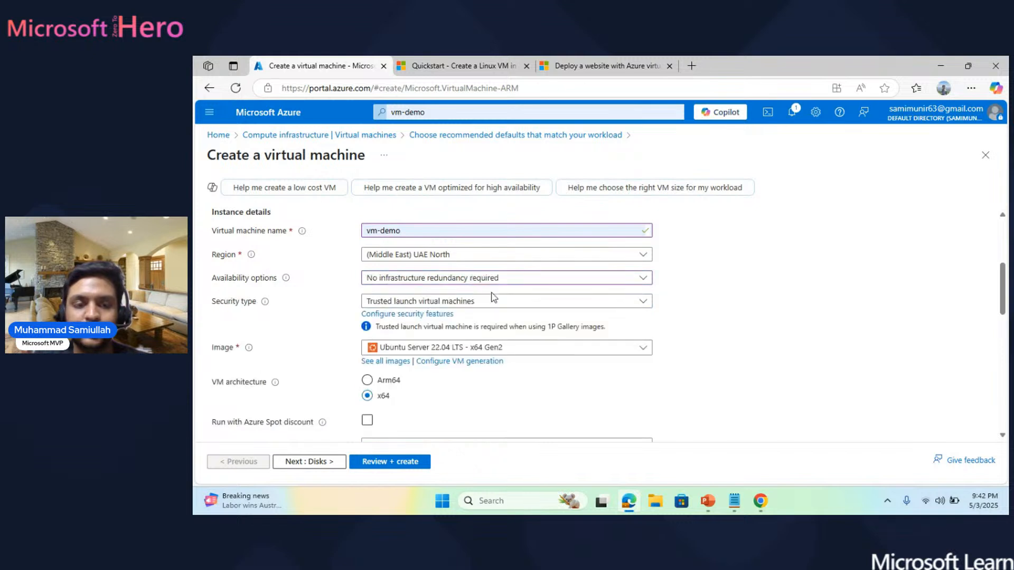
Review the image, size and administrator account settings, keeping Generate new key pair as the SSH public key source.
{"action": "scroll", "coordinate": [525, 325], "scroll_direction": "down", "scroll_amount": 1}
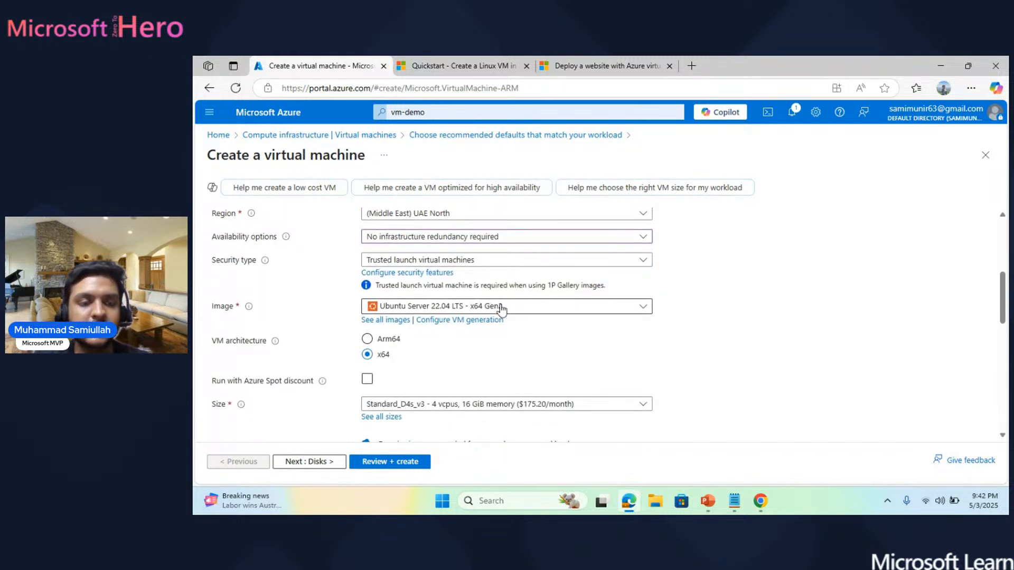
{"action": "scroll", "coordinate": [532, 313], "scroll_direction": "down", "scroll_amount": 1}
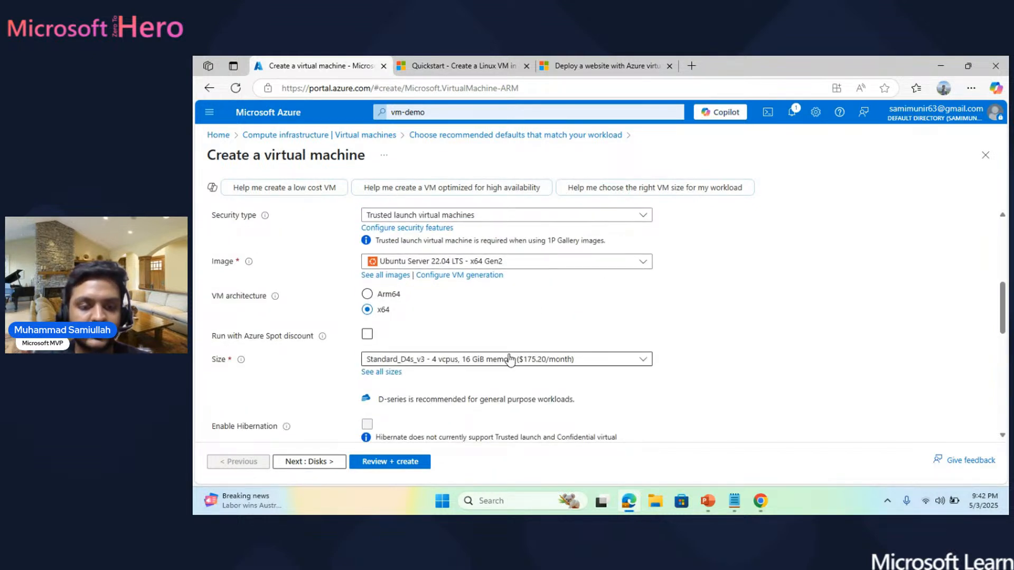
{"action": "scroll", "coordinate": [517, 365], "scroll_direction": "down", "scroll_amount": 2}
{"action": "scroll", "coordinate": [517, 363], "scroll_direction": "down", "scroll_amount": 4}
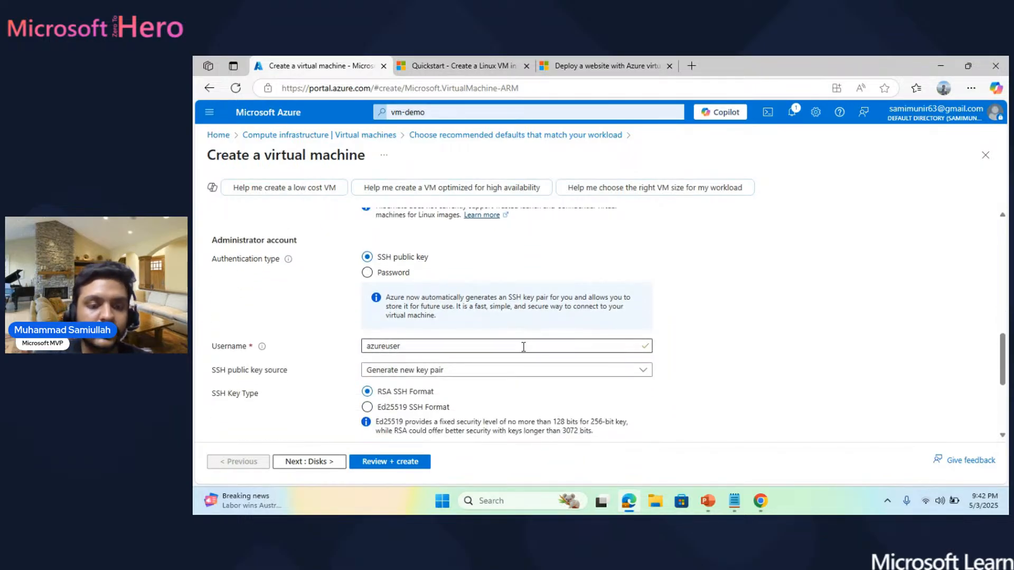
{"action": "scroll", "coordinate": [523, 349], "scroll_direction": "down", "scroll_amount": 1}
{"action": "left_click", "coordinate": [543, 342]}
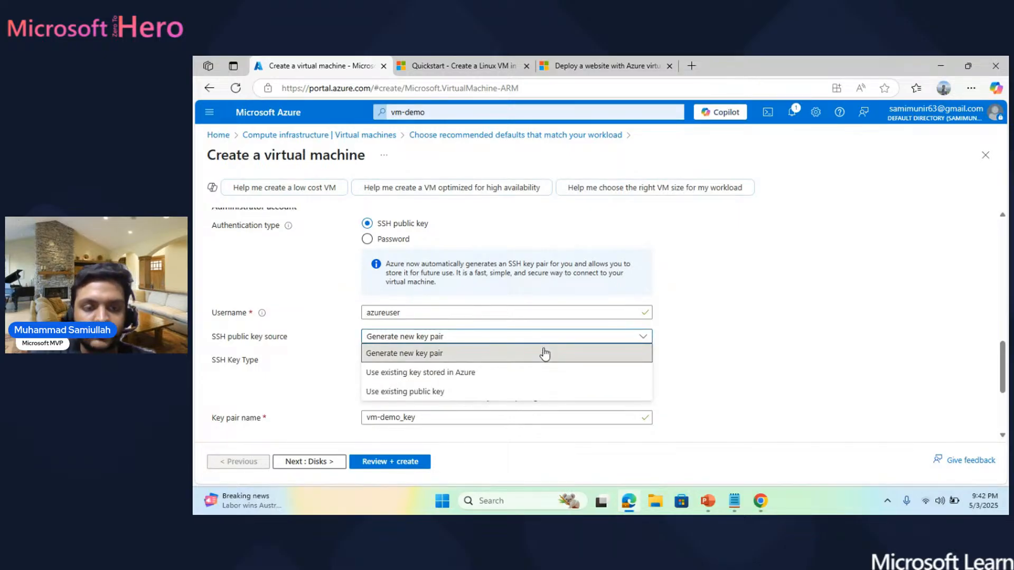
{"action": "left_click", "coordinate": [544, 351]}
{"action": "scroll", "coordinate": [331, 336], "scroll_direction": "down", "scroll_amount": 2}
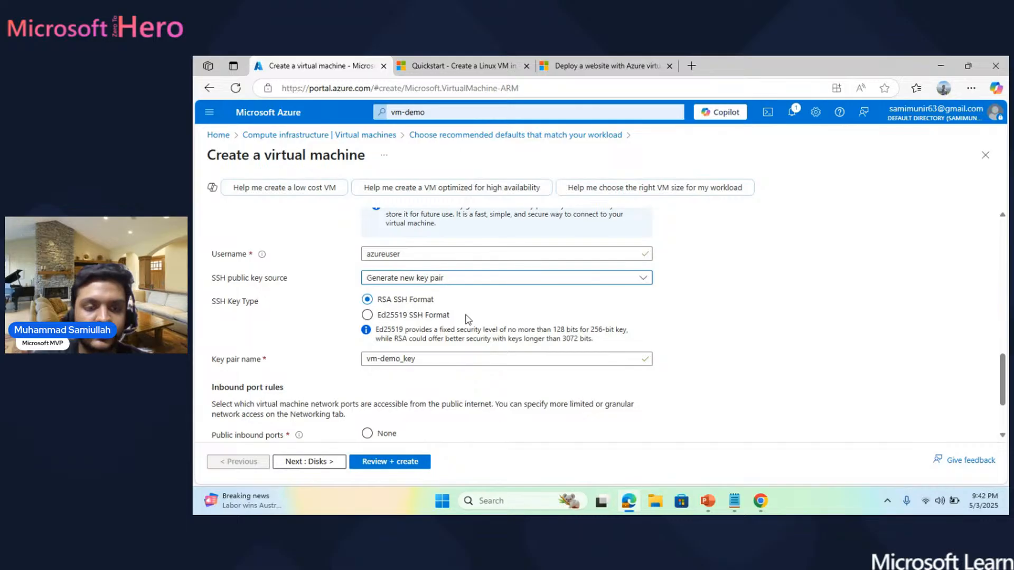
{"action": "scroll", "coordinate": [503, 350], "scroll_direction": "down", "scroll_amount": 1}
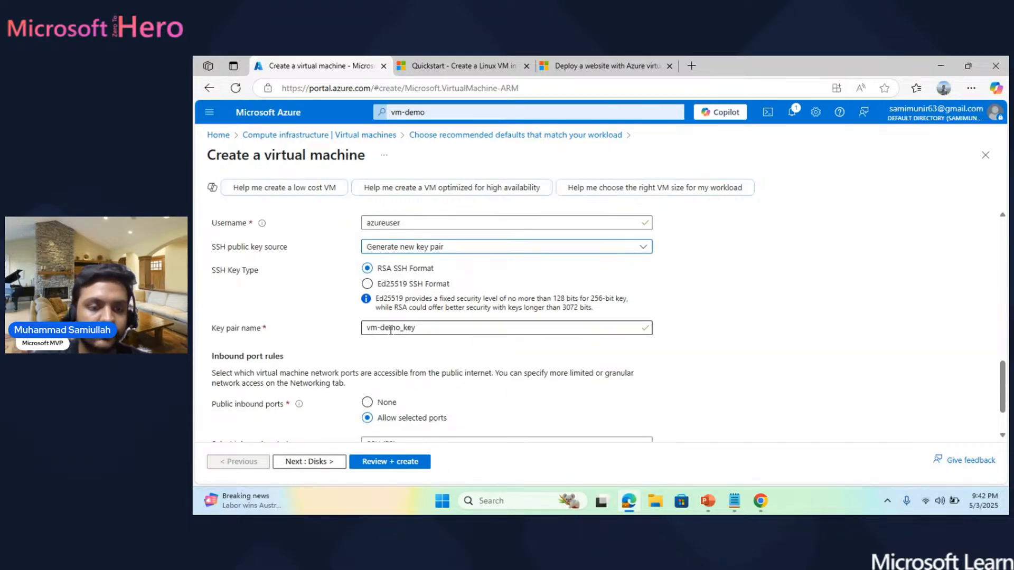
Allow HTTP (80) and HTTPS (443) alongside SSH (22) as public inbound ports.
{"action": "scroll", "coordinate": [476, 346], "scroll_direction": "down", "scroll_amount": 3}
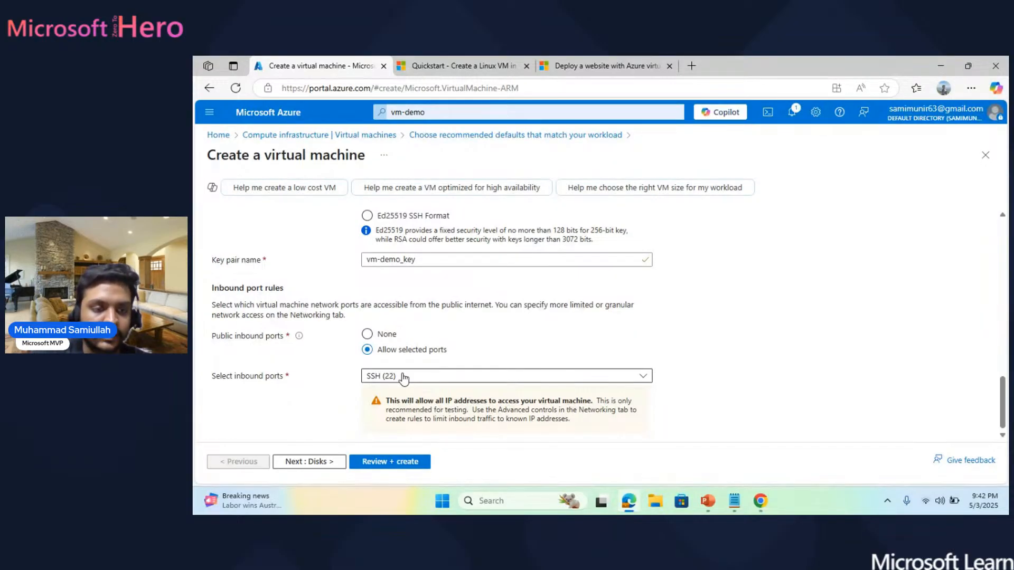
{"action": "left_click", "coordinate": [404, 377]}
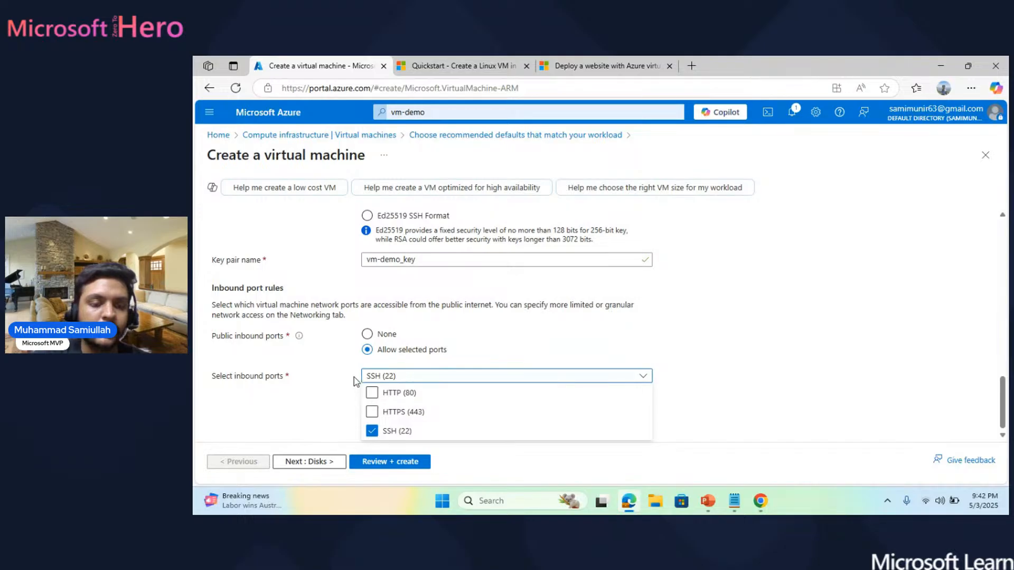
{"action": "left_click", "coordinate": [373, 412]}
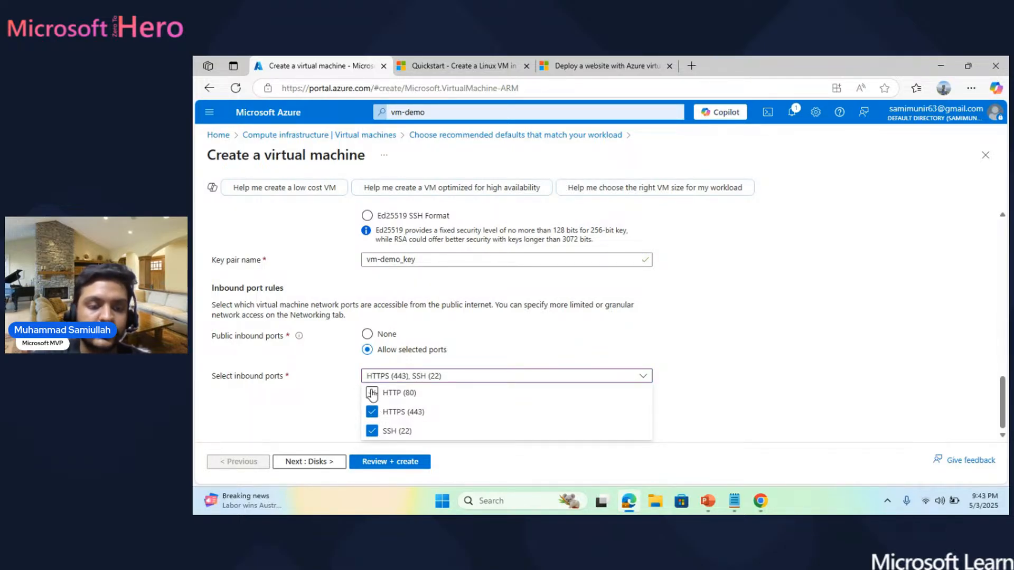
{"action": "left_click", "coordinate": [371, 393]}
{"action": "left_click", "coordinate": [318, 381]}
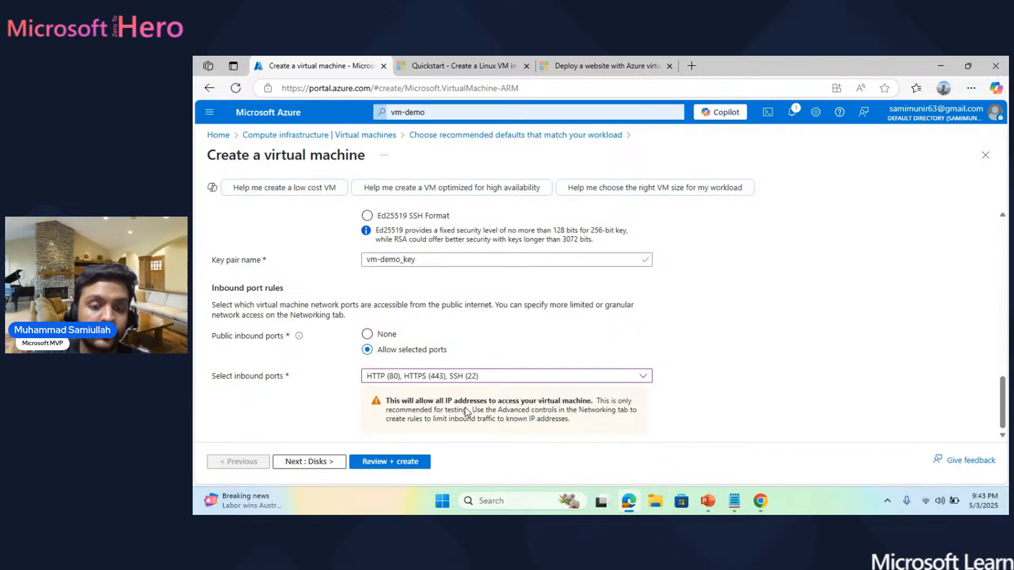
Remove HTTP (80) from the allowed inbound ports and check the access warning below the selection.
{"action": "left_click", "coordinate": [506, 379]}
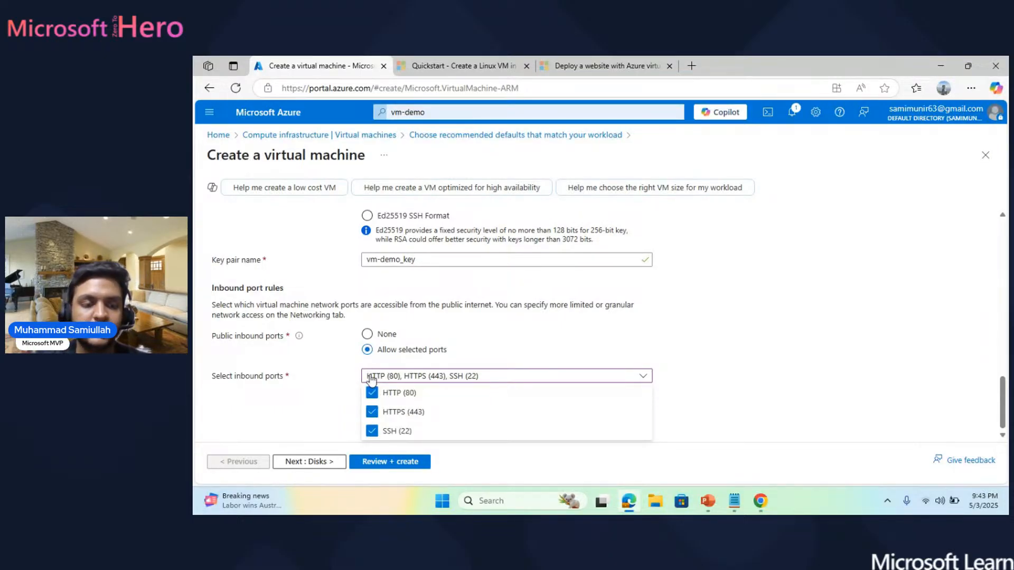
{"action": "left_click", "coordinate": [372, 393]}
{"action": "left_click", "coordinate": [329, 391]}
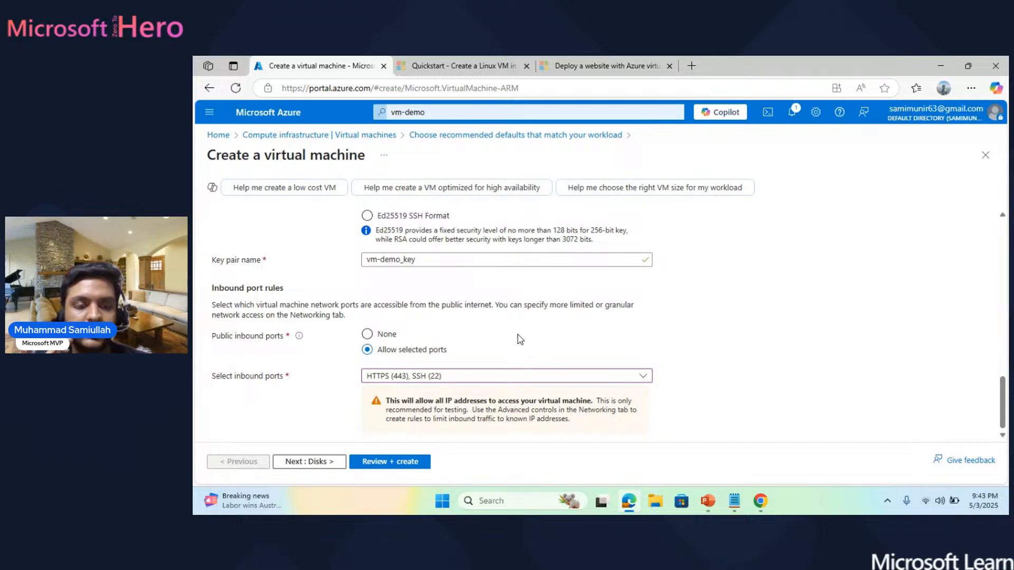
{"action": "scroll", "coordinate": [520, 340], "scroll_direction": "up", "scroll_amount": 1}
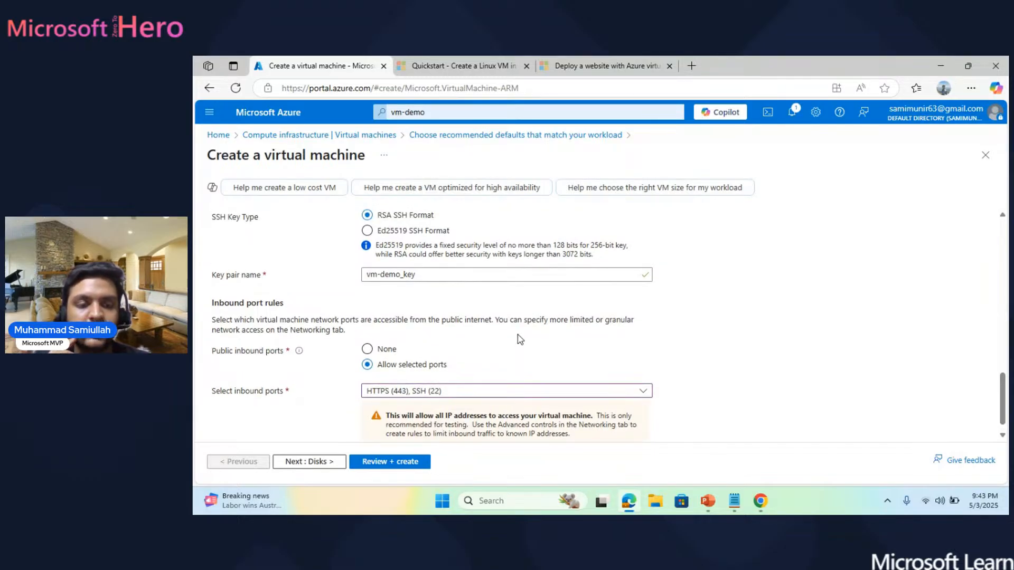
{"action": "scroll", "coordinate": [520, 340], "scroll_direction": "down", "scroll_amount": 1}
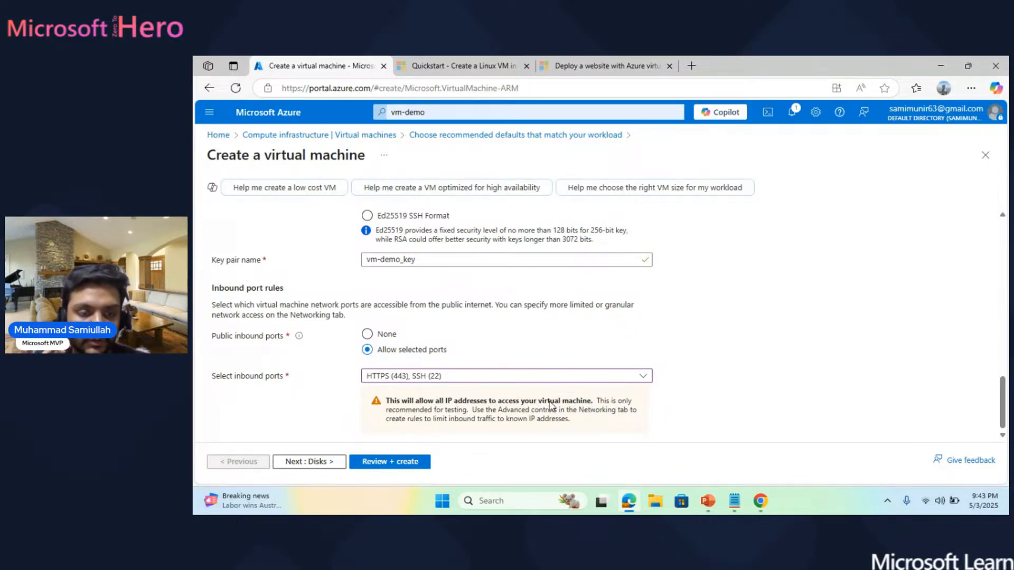
{"action": "left_click_drag", "start_coordinate": [575, 423], "coordinate": [569, 423]}
{"action": "left_click", "coordinate": [570, 421]}
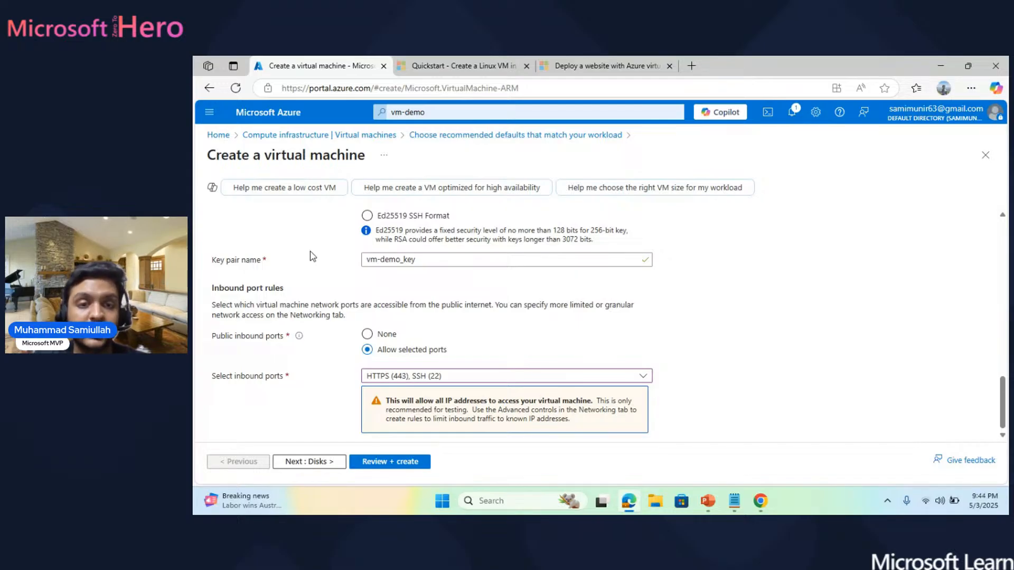
Ask Copilot for help creating a low cost VM and go through its introduction to start the chat.
{"action": "scroll", "coordinate": [313, 256], "scroll_direction": "up", "scroll_amount": 1}
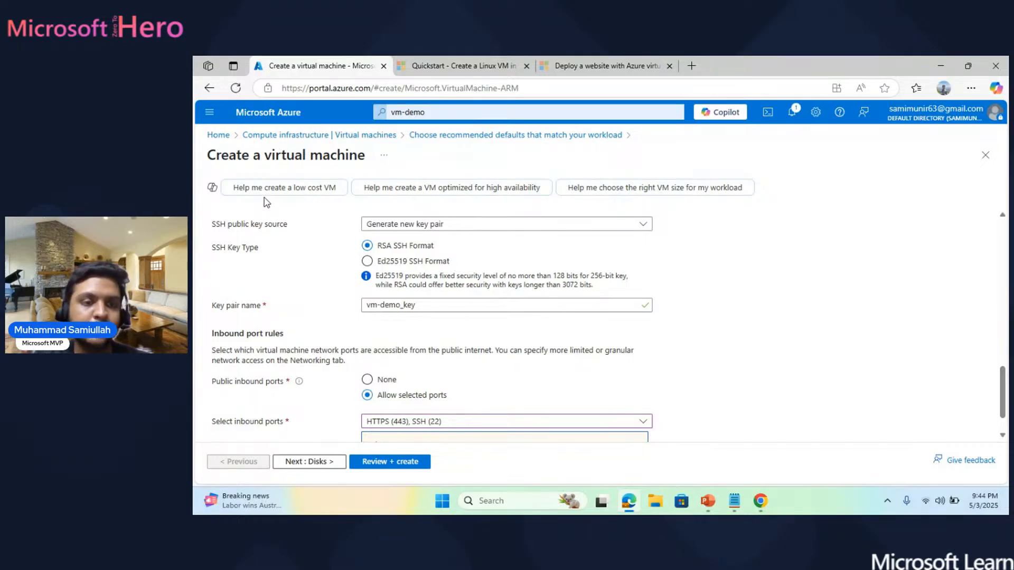
{"action": "scroll", "coordinate": [316, 248], "scroll_direction": "up", "scroll_amount": 10}
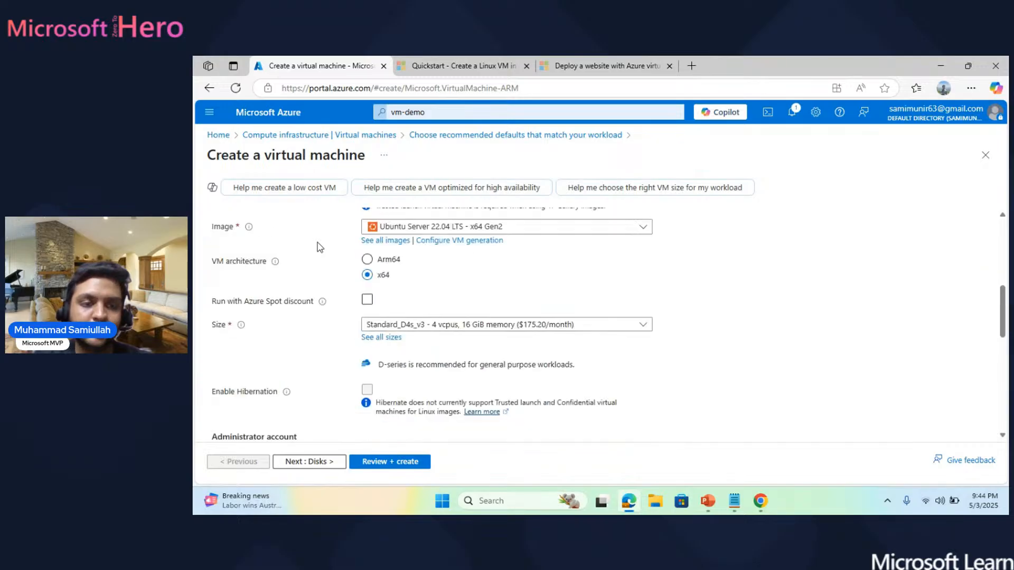
{"action": "left_click", "coordinate": [274, 197]}
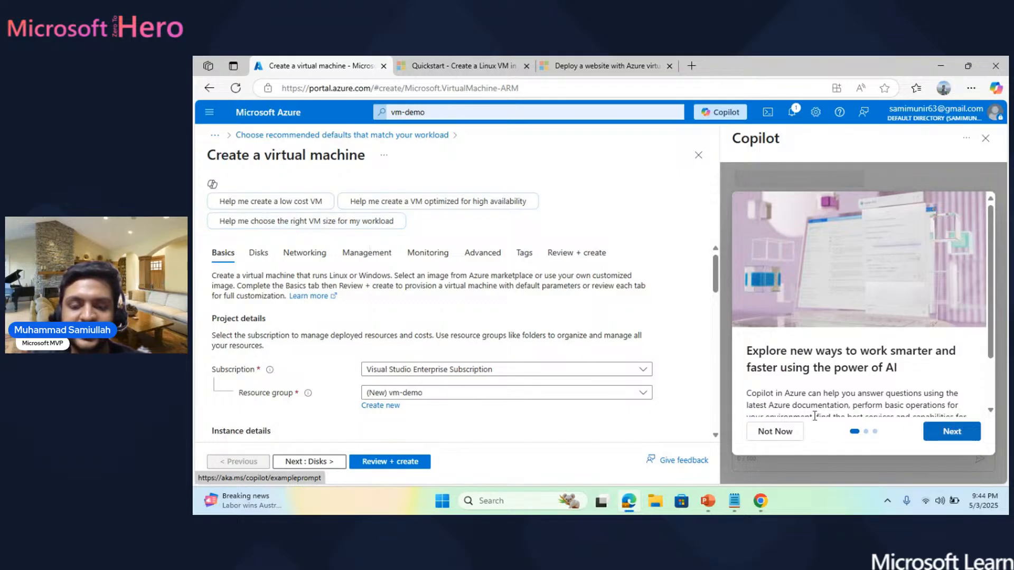
{"action": "scroll", "coordinate": [889, 361], "scroll_direction": "down", "scroll_amount": 2}
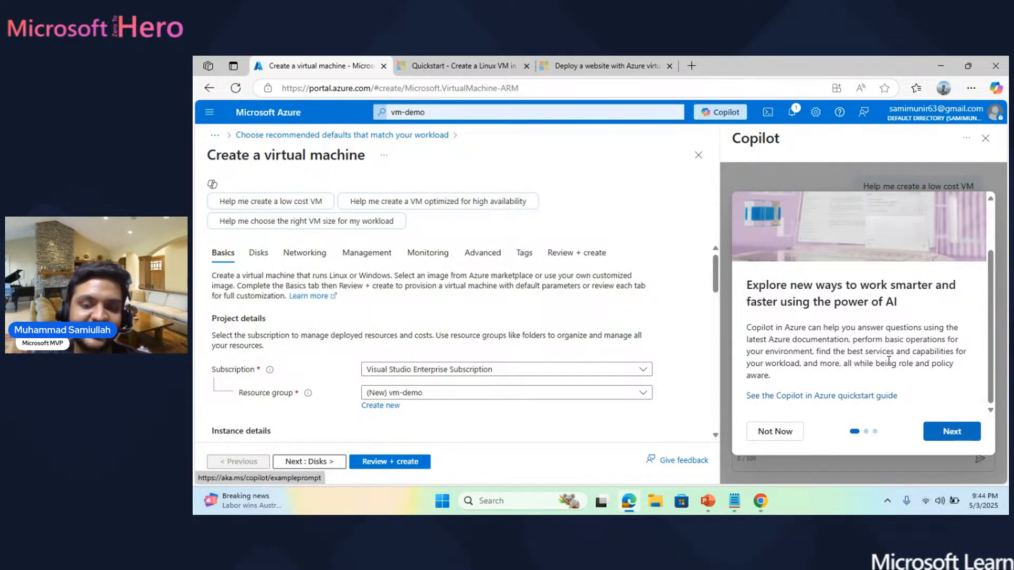
{"action": "left_click", "coordinate": [952, 431]}
{"action": "left_click", "coordinate": [953, 432]}
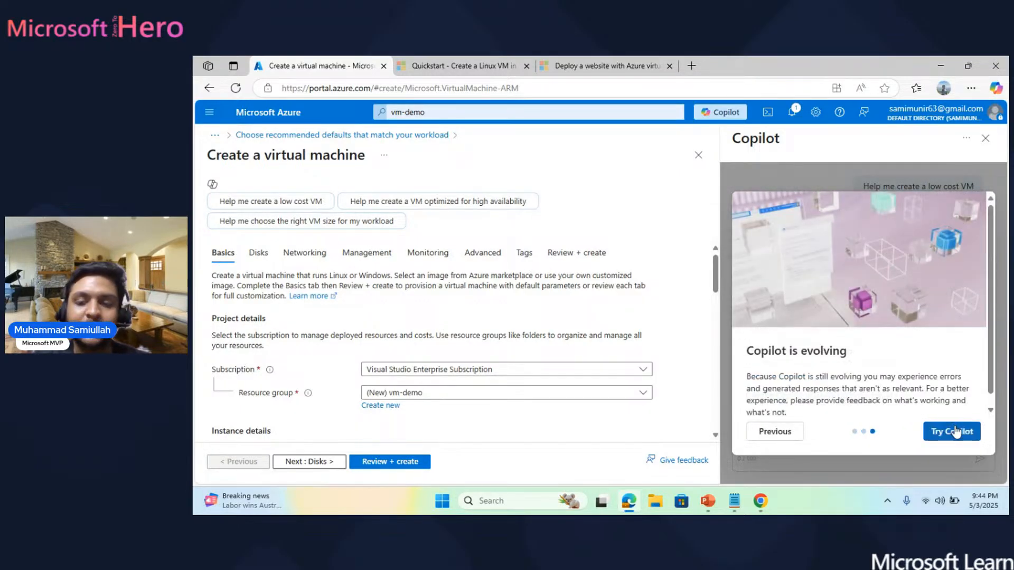
{"action": "left_click", "coordinate": [955, 431]}
{"action": "left_click", "coordinate": [956, 431]}
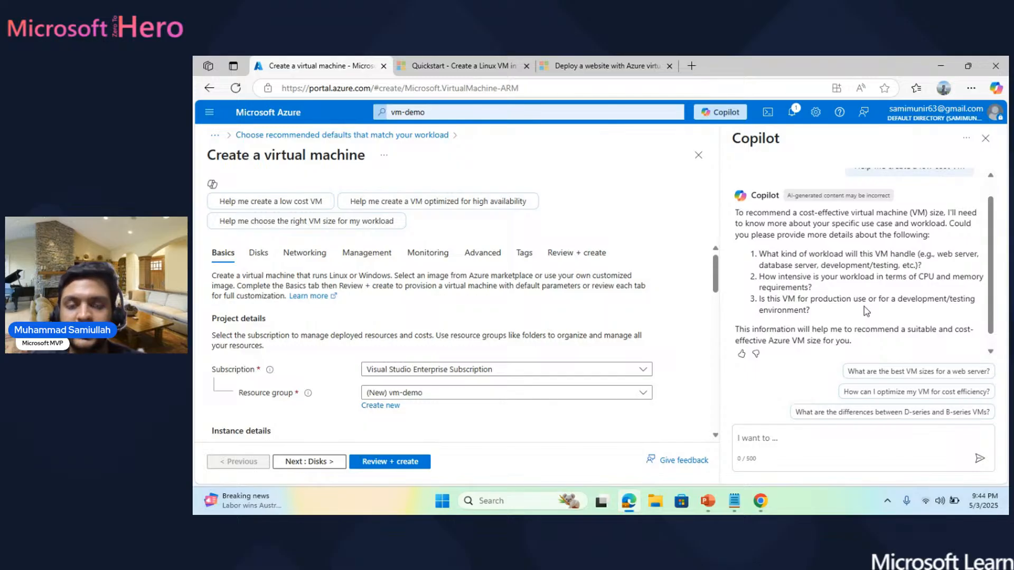
Read Copilot's questions about the workload alongside the form's image and size settings, and close Copilot.
{"action": "scroll", "coordinate": [842, 280], "scroll_direction": "up", "scroll_amount": 1}
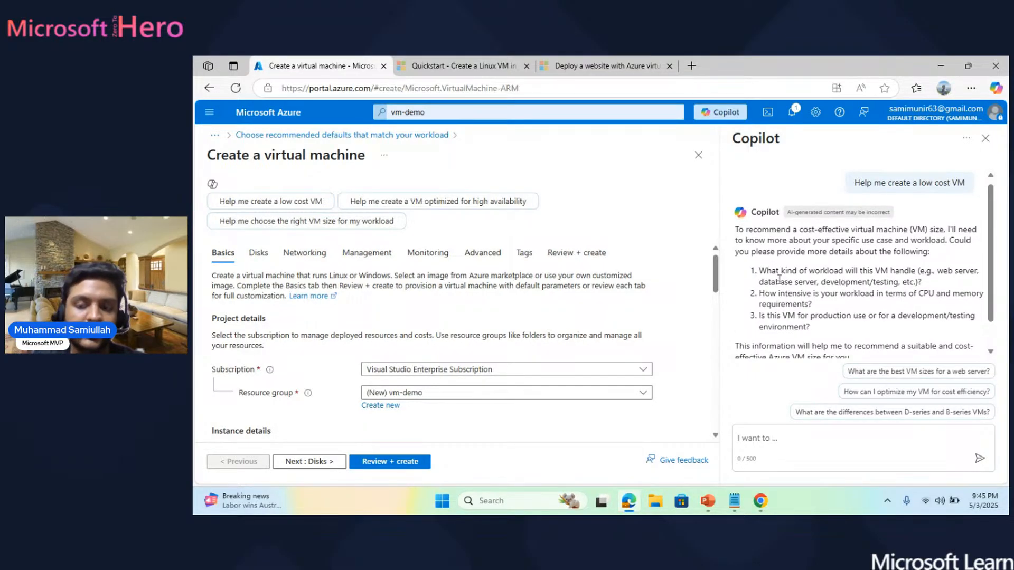
{"action": "scroll", "coordinate": [559, 332], "scroll_direction": "down", "scroll_amount": 1}
{"action": "scroll", "coordinate": [561, 337], "scroll_direction": "down", "scroll_amount": 3}
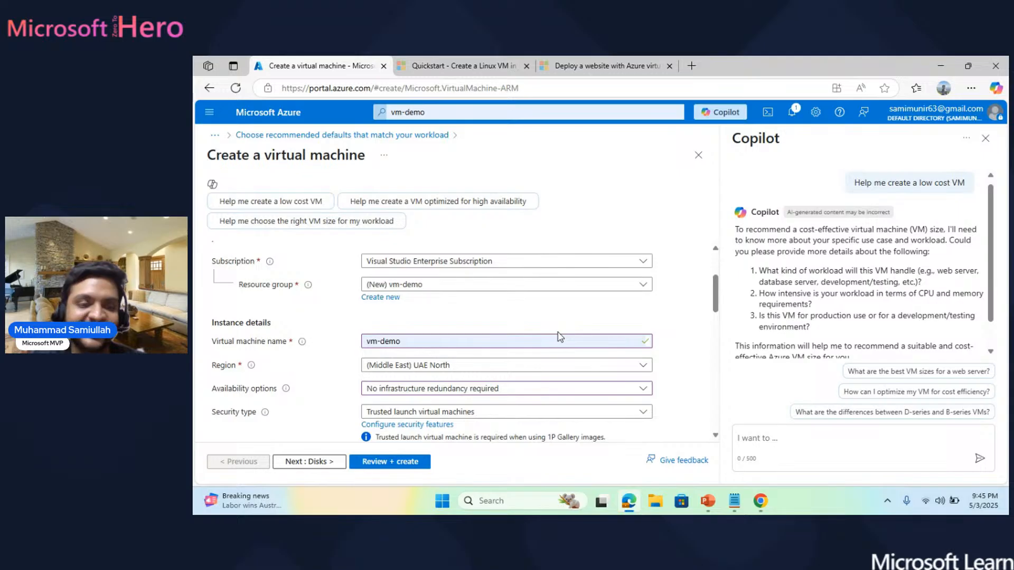
{"action": "scroll", "coordinate": [560, 338], "scroll_direction": "down", "scroll_amount": 5}
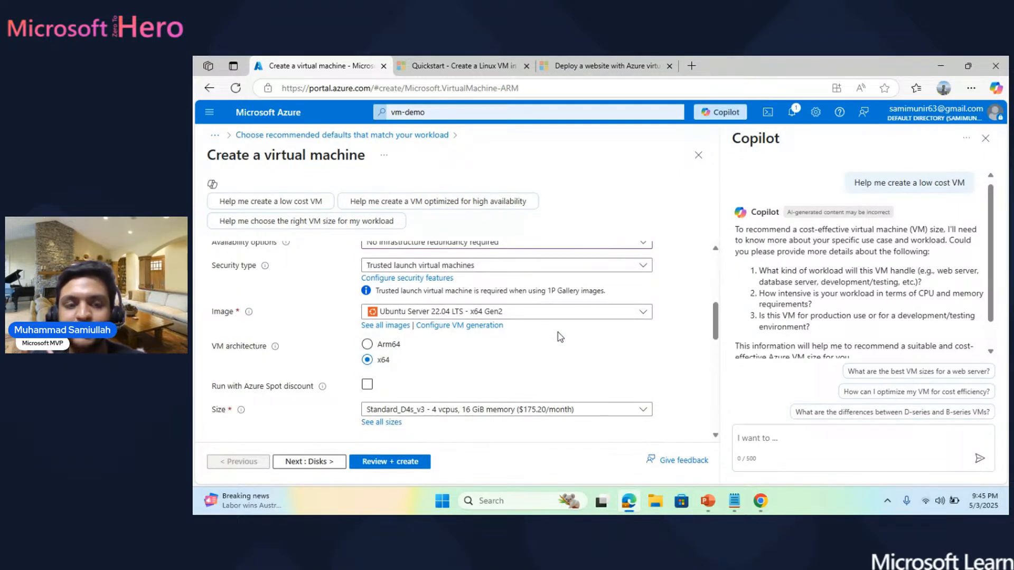
{"action": "scroll", "coordinate": [560, 336], "scroll_direction": "down", "scroll_amount": 2}
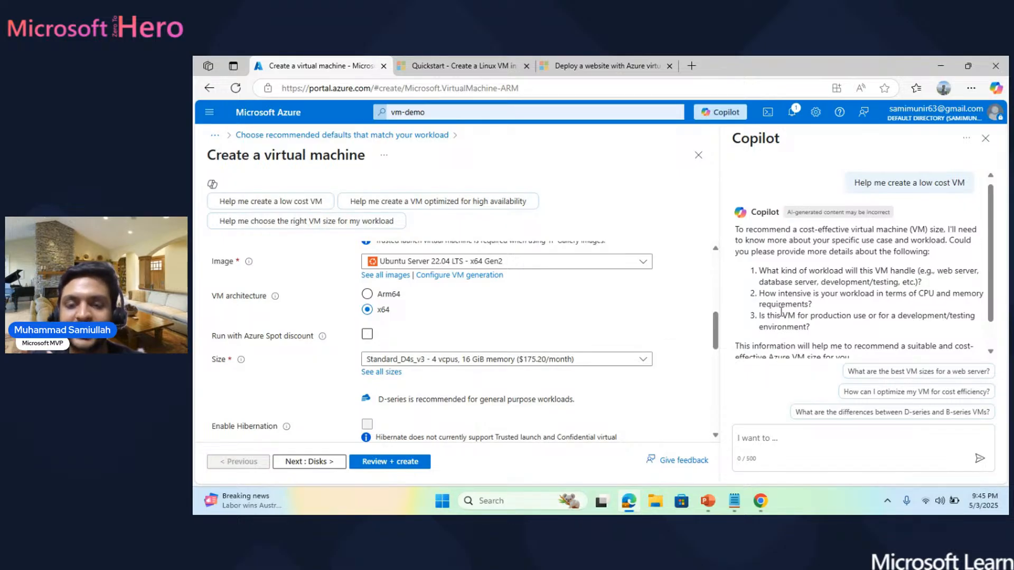
{"action": "scroll", "coordinate": [782, 311], "scroll_direction": "down", "scroll_amount": 1}
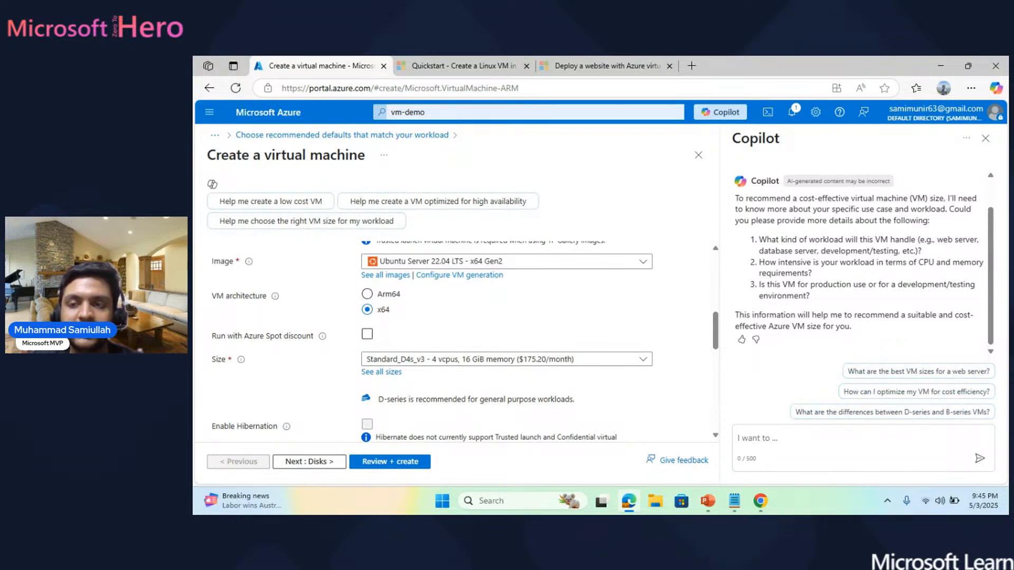
{"action": "left_click", "coordinate": [986, 139]}
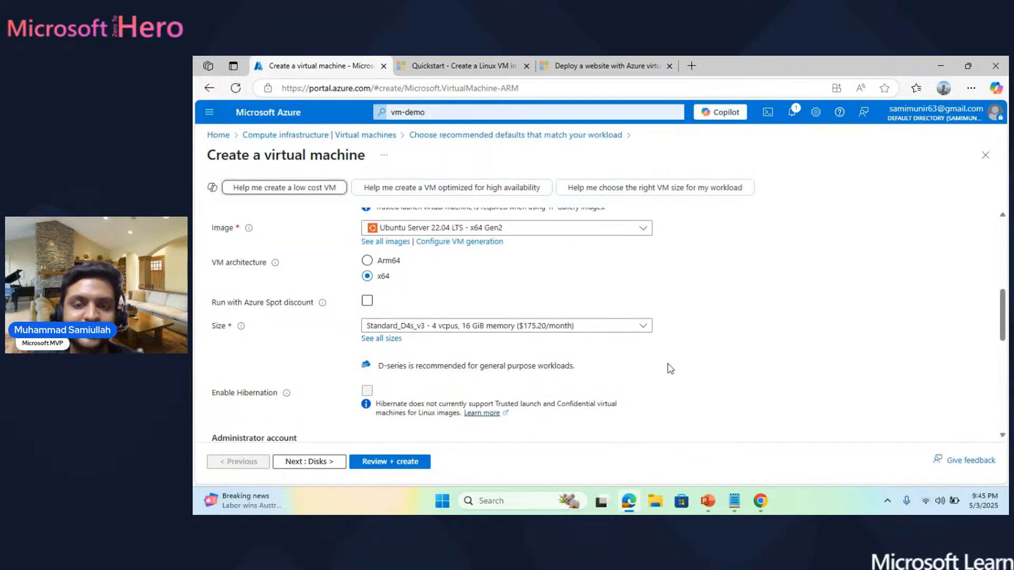
Continue to the virtual machine's disk settings and look over the encryption and OS disk options.
{"action": "left_click", "coordinate": [309, 463]}
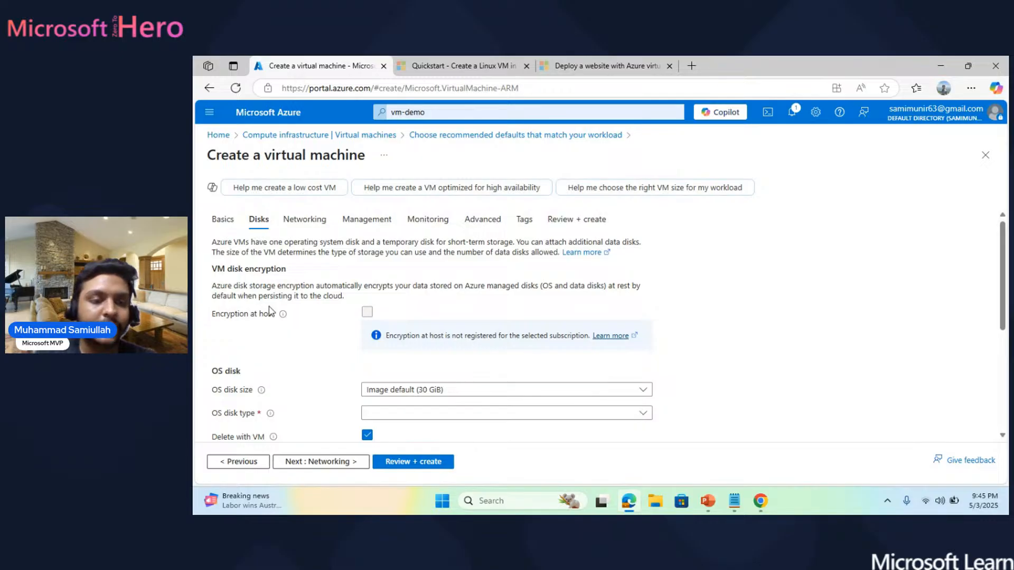
{"action": "scroll", "coordinate": [268, 306], "scroll_direction": "down", "scroll_amount": 1}
{"action": "scroll", "coordinate": [268, 306], "scroll_direction": "up", "scroll_amount": 1}
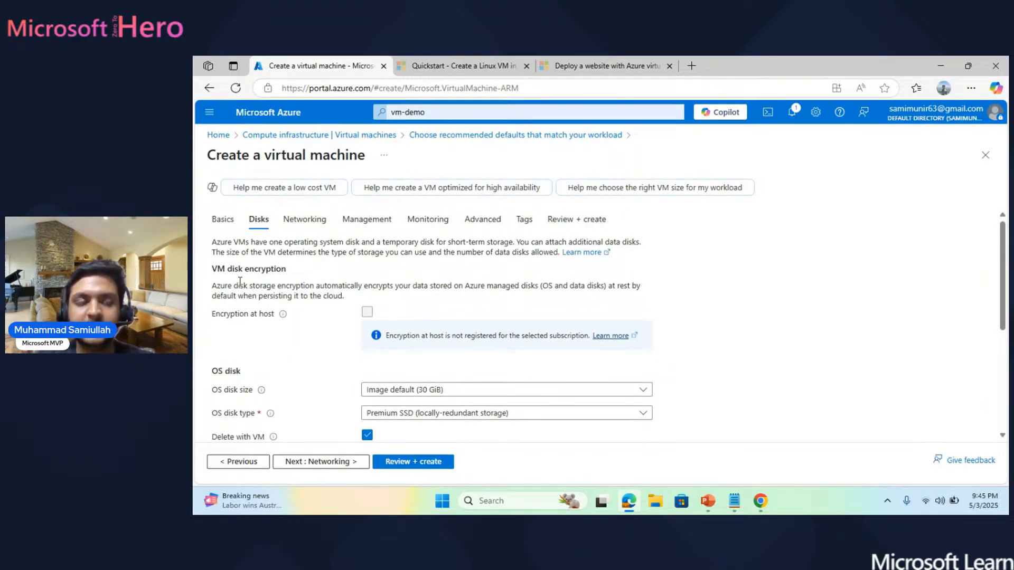
Look through the OS disk type, deletion, key management and Ultra Disk options and the data disks section for vm-demo.
{"action": "scroll", "coordinate": [271, 328], "scroll_direction": "down", "scroll_amount": 3}
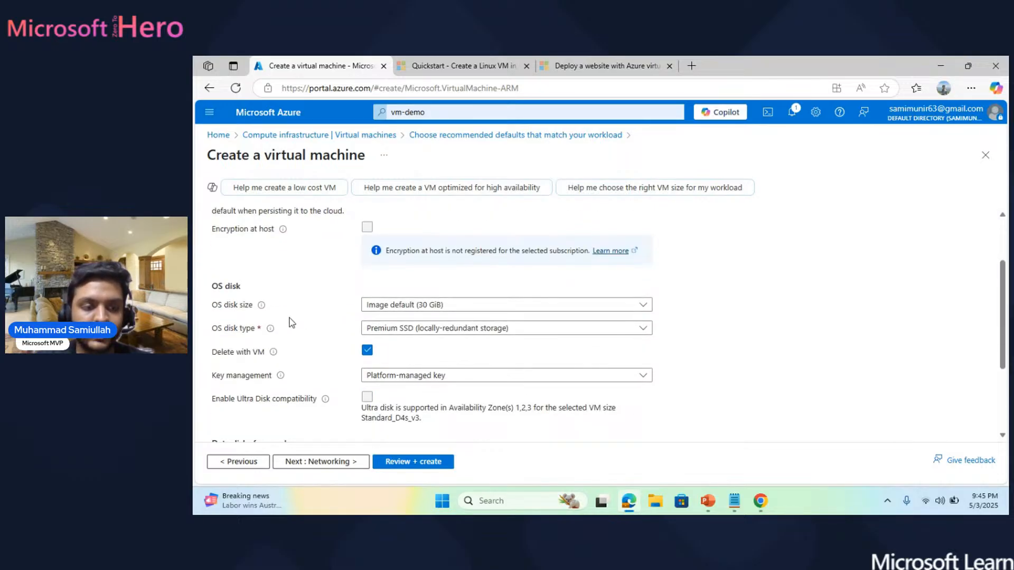
{"action": "scroll", "coordinate": [289, 323], "scroll_direction": "down", "scroll_amount": 1}
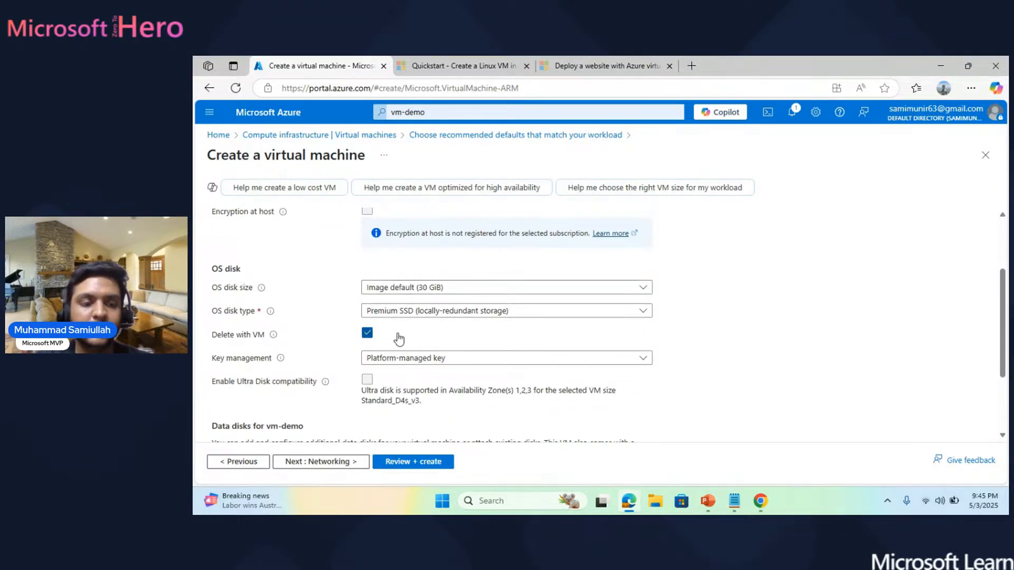
{"action": "scroll", "coordinate": [399, 339], "scroll_direction": "down", "scroll_amount": 2}
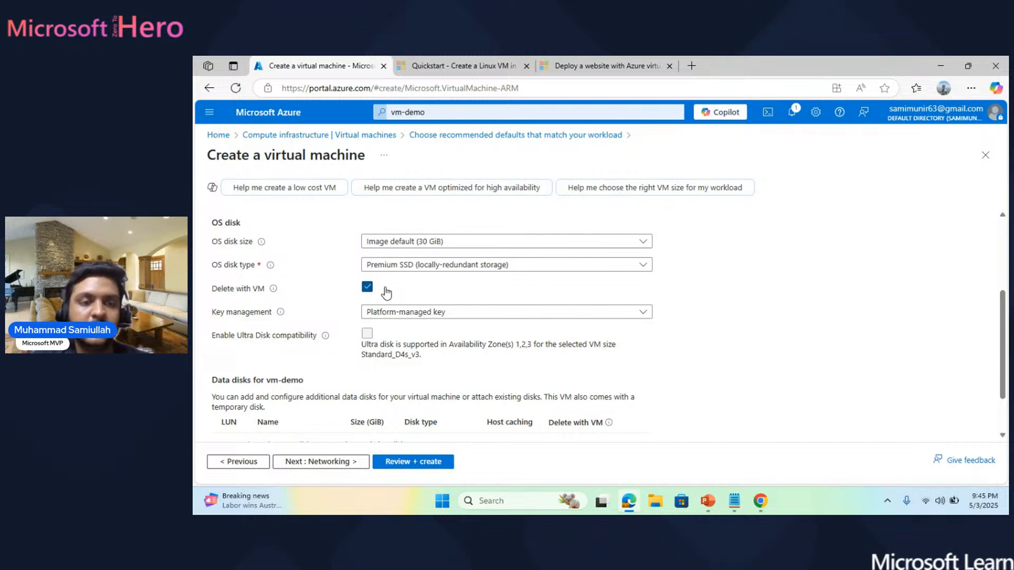
{"action": "scroll", "coordinate": [386, 293], "scroll_direction": "down", "scroll_amount": 1}
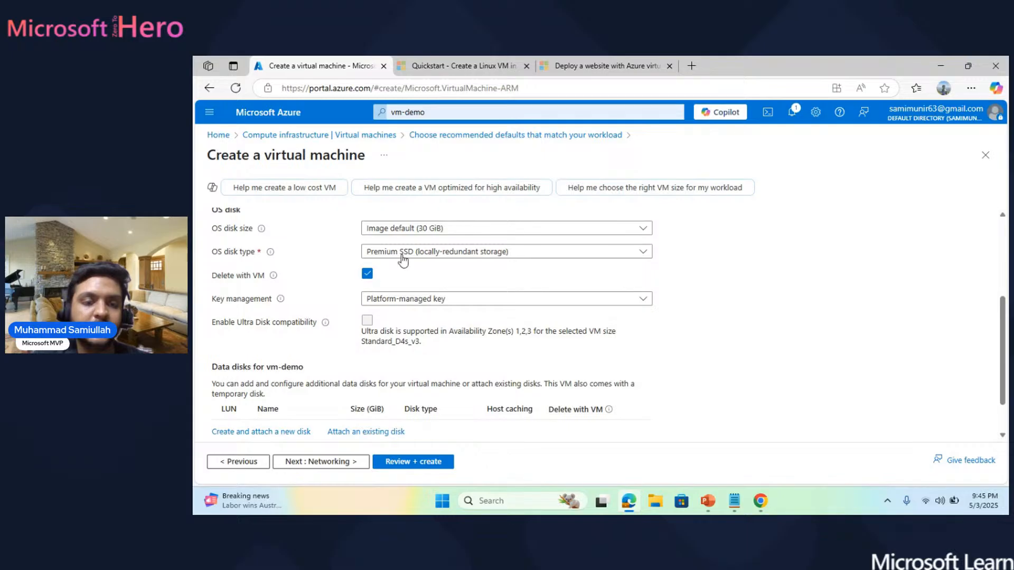
{"action": "scroll", "coordinate": [322, 240], "scroll_direction": "down", "scroll_amount": 1}
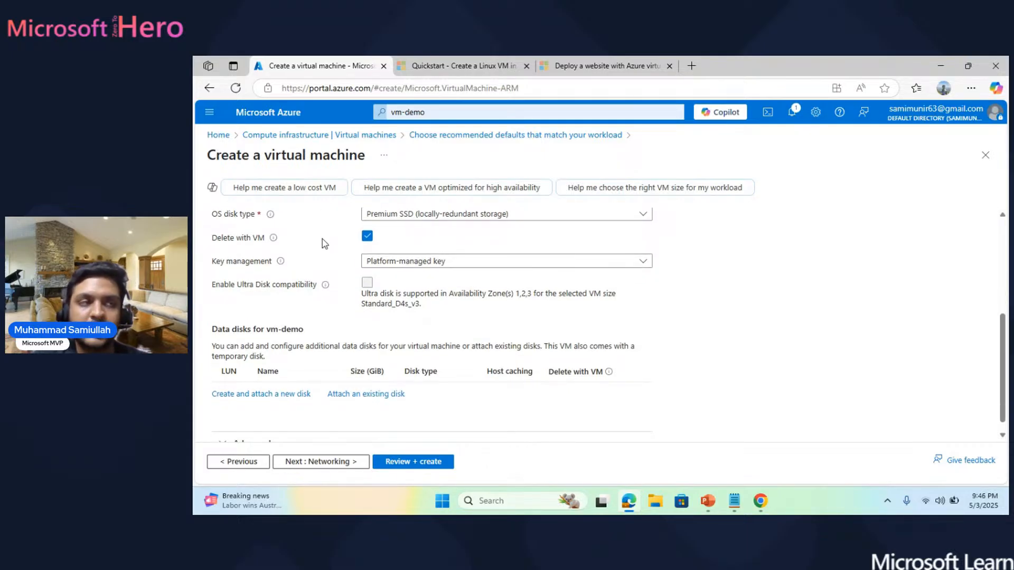
{"action": "scroll", "coordinate": [322, 239], "scroll_direction": "up", "scroll_amount": 1}
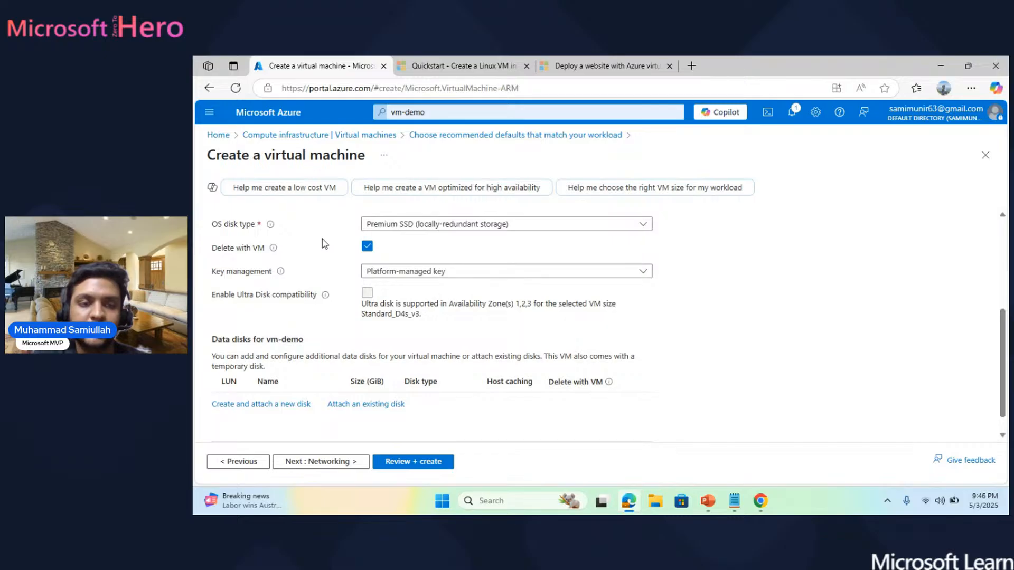
{"action": "scroll", "coordinate": [322, 243], "scroll_direction": "down", "scroll_amount": 1}
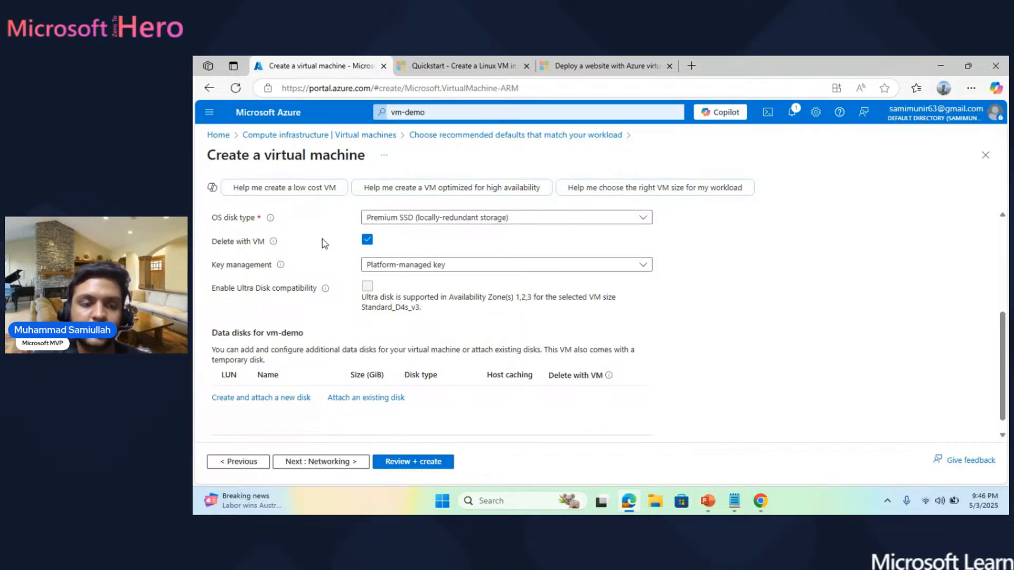
{"action": "scroll", "coordinate": [322, 239], "scroll_direction": "up", "scroll_amount": 1}
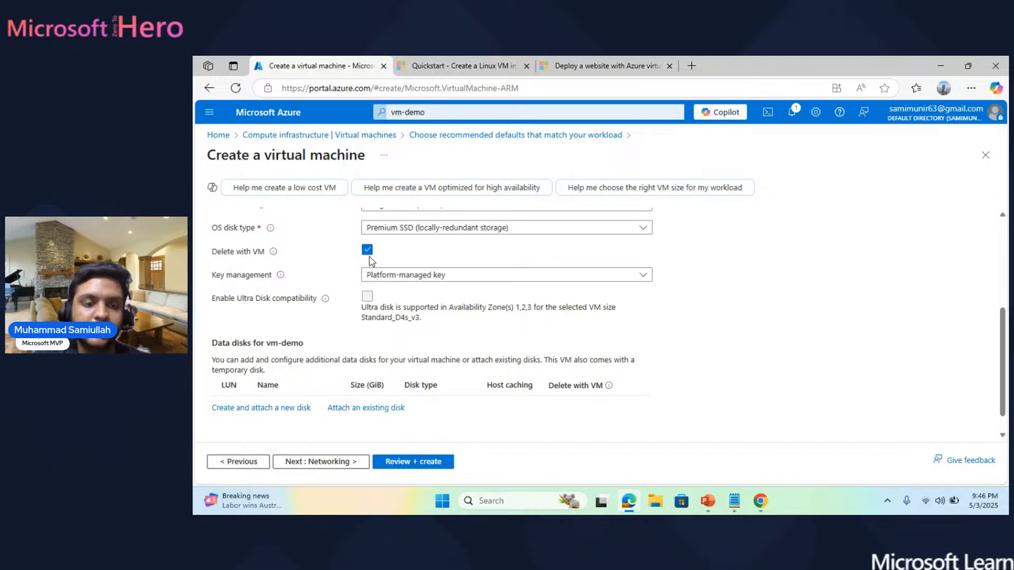
{"action": "scroll", "coordinate": [372, 260], "scroll_direction": "down", "scroll_amount": 2}
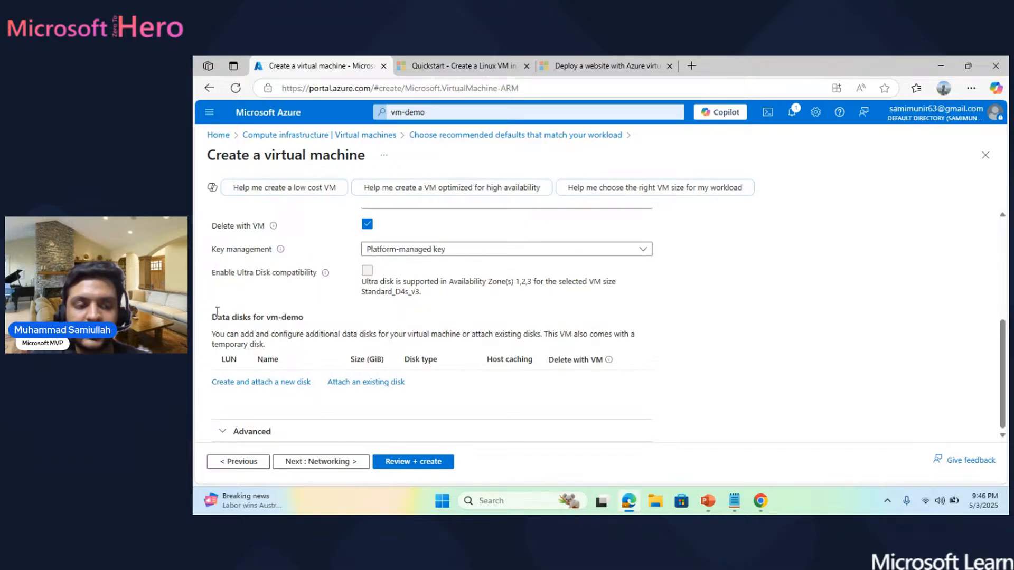
{"action": "scroll", "coordinate": [217, 312], "scroll_direction": "up", "scroll_amount": 3}
{"action": "scroll", "coordinate": [217, 312], "scroll_direction": "down", "scroll_amount": 3}
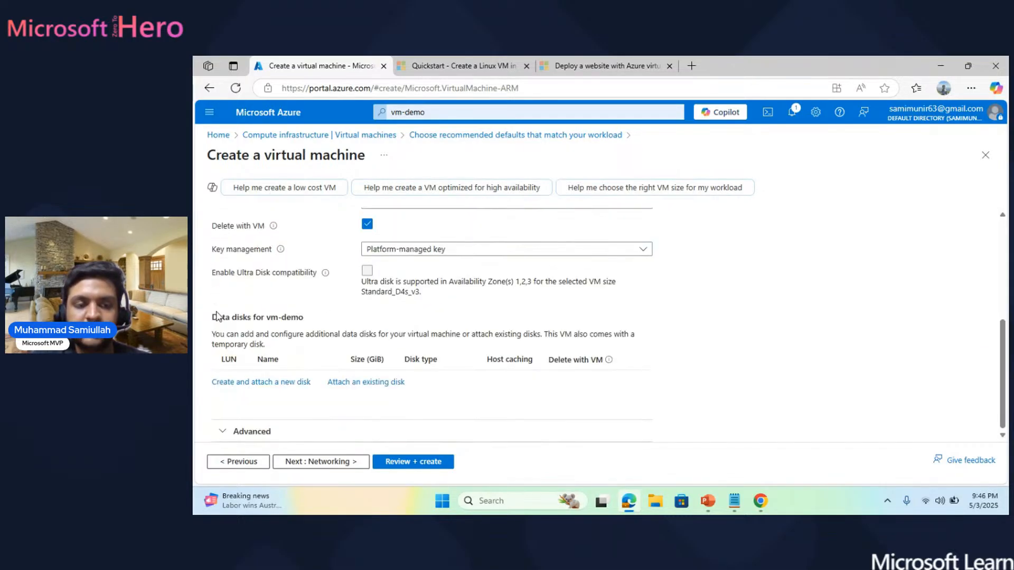
Continue to the virtual machine's networking settings and enable deletion of the public IP and NIC when the VM is deleted.
{"action": "left_click", "coordinate": [317, 461]}
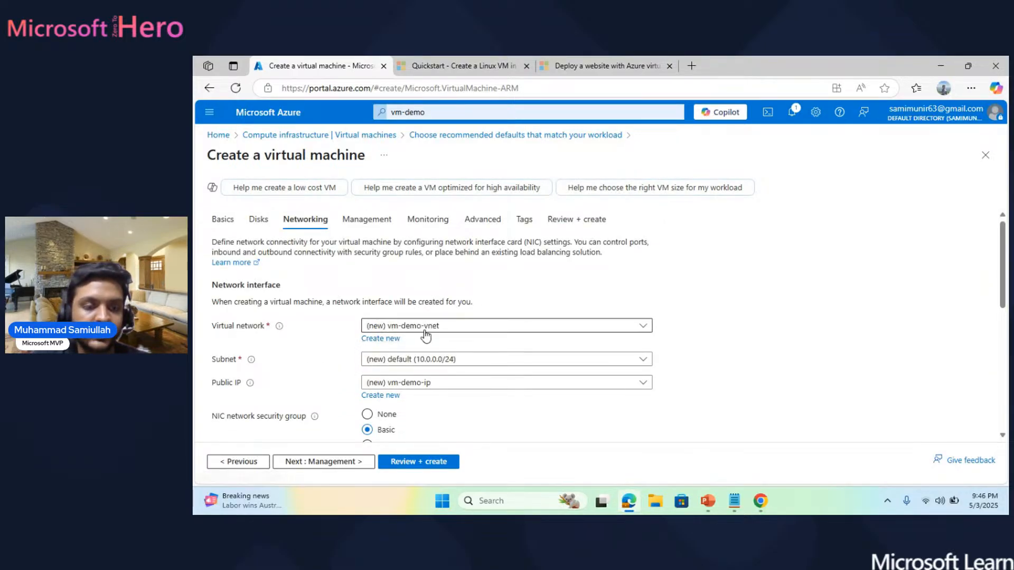
{"action": "scroll", "coordinate": [433, 336], "scroll_direction": "down", "scroll_amount": 1}
{"action": "scroll", "coordinate": [442, 335], "scroll_direction": "down", "scroll_amount": 1}
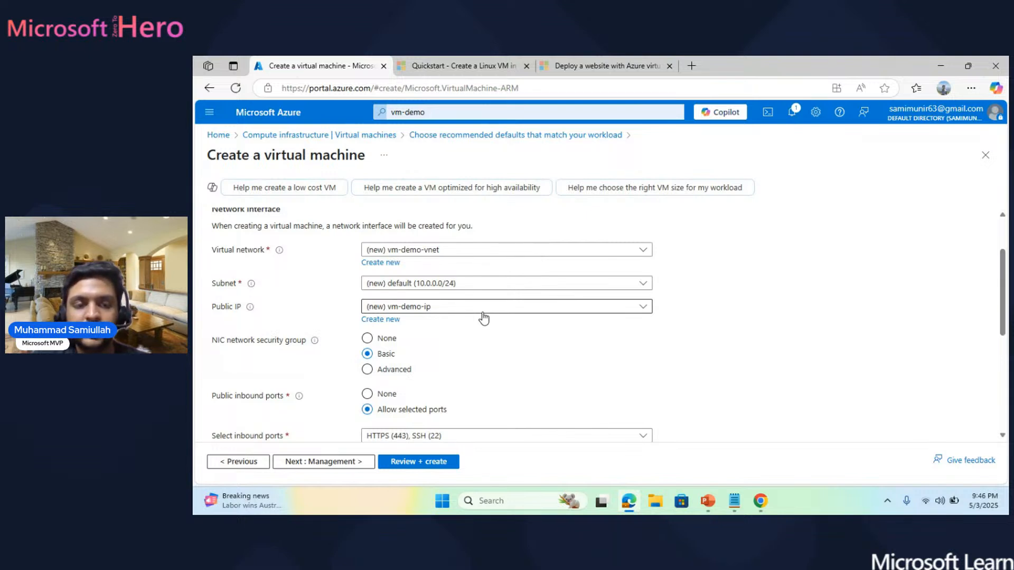
{"action": "scroll", "coordinate": [484, 318], "scroll_direction": "down", "scroll_amount": 1}
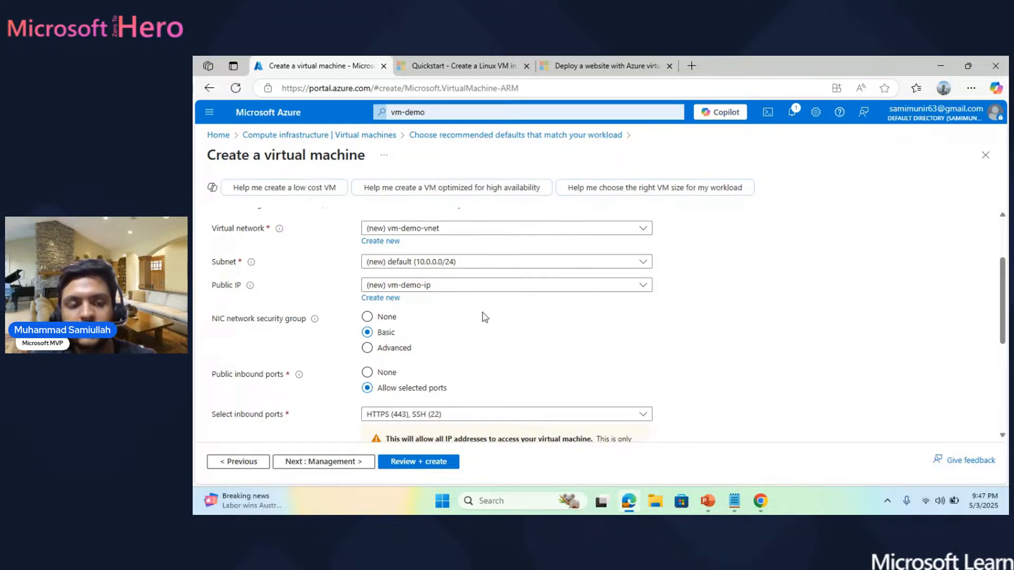
{"action": "scroll", "coordinate": [485, 317], "scroll_direction": "down", "scroll_amount": 2}
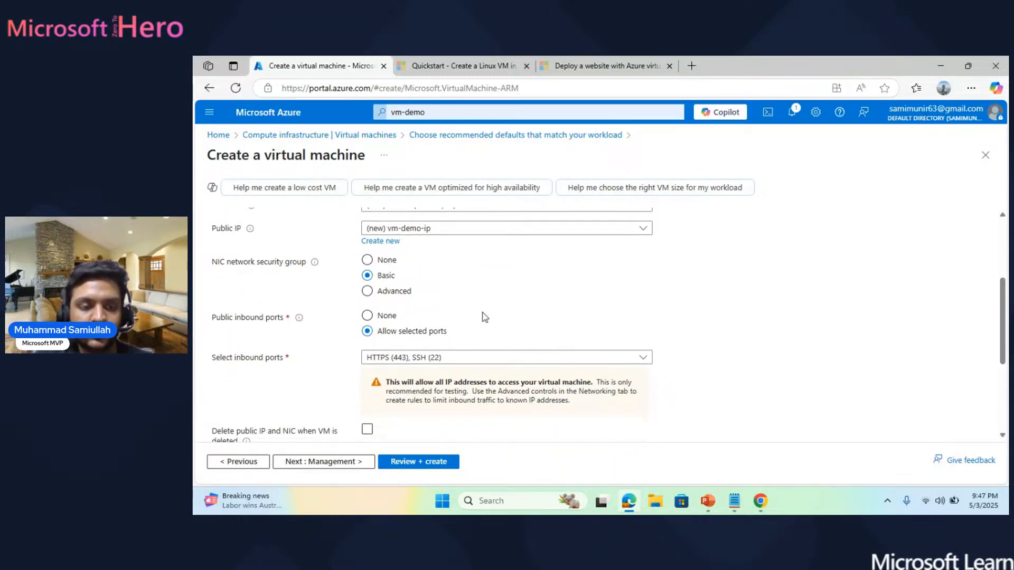
{"action": "scroll", "coordinate": [315, 318], "scroll_direction": "down", "scroll_amount": 1}
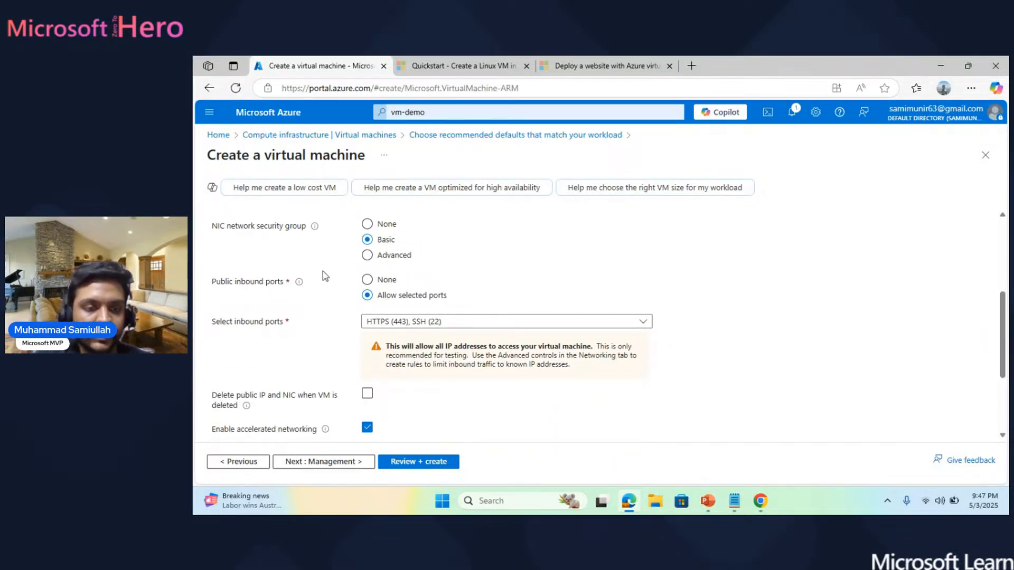
{"action": "scroll", "coordinate": [323, 276], "scroll_direction": "down", "scroll_amount": 1}
{"action": "left_click", "coordinate": [367, 355]}
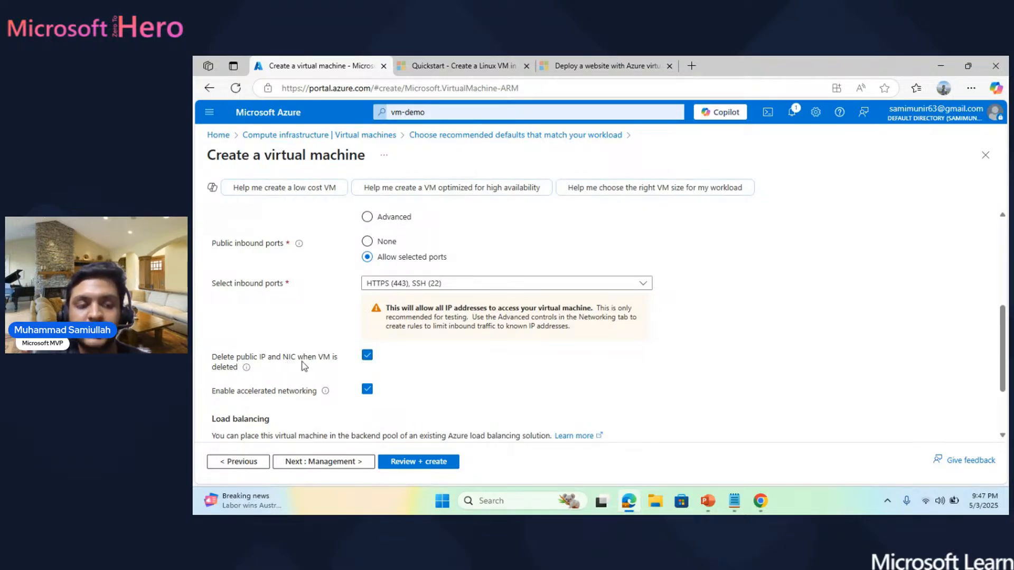
Look over the load balancing section and its options at the end of the networking settings.
{"action": "scroll", "coordinate": [303, 365], "scroll_direction": "down", "scroll_amount": 3}
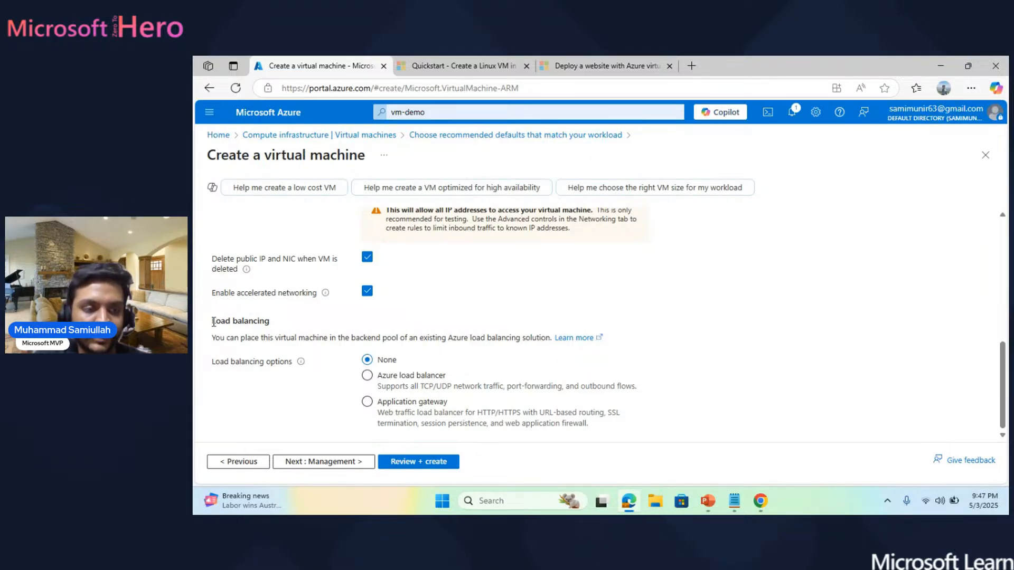
{"action": "left_click_drag", "start_coordinate": [213, 321], "coordinate": [284, 327]}
{"action": "left_click", "coordinate": [284, 328]}
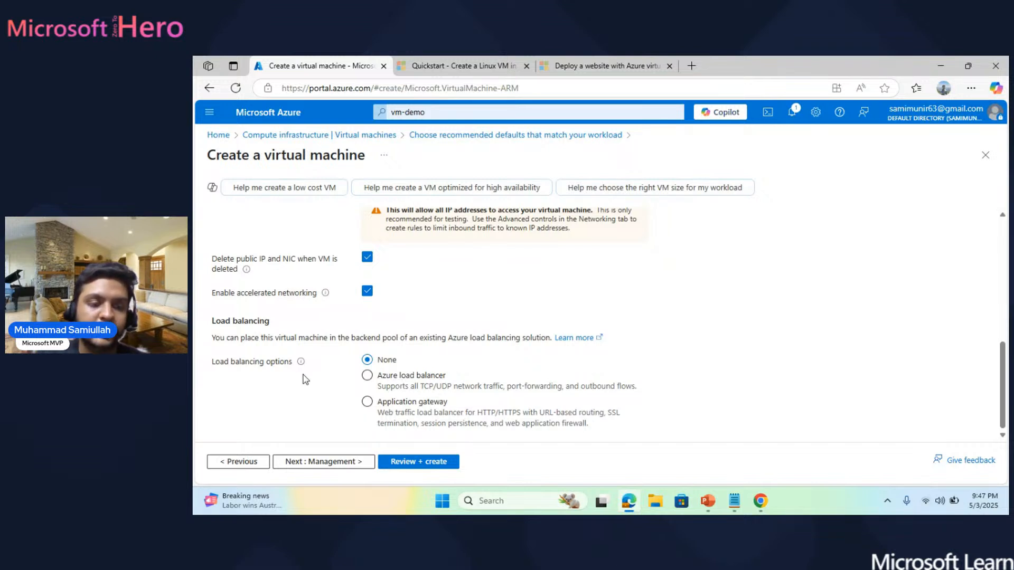
Continue to the virtual machine's management settings and look over the Defender, identity, Microsoft Entra ID and auto-shutdown options.
{"action": "left_click", "coordinate": [319, 464]}
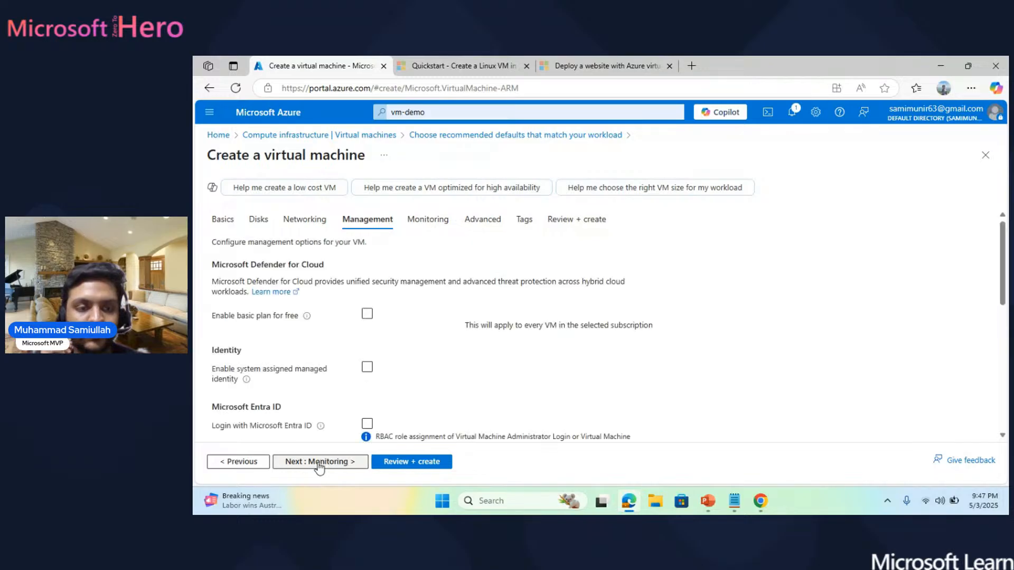
{"action": "scroll", "coordinate": [308, 401], "scroll_direction": "down", "scroll_amount": 1}
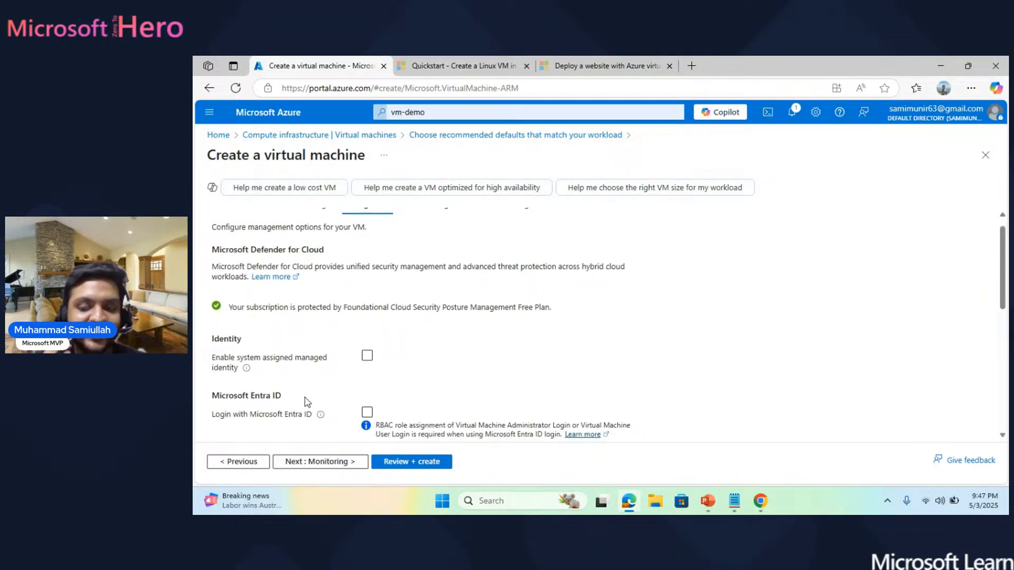
{"action": "scroll", "coordinate": [308, 402], "scroll_direction": "down", "scroll_amount": 5}
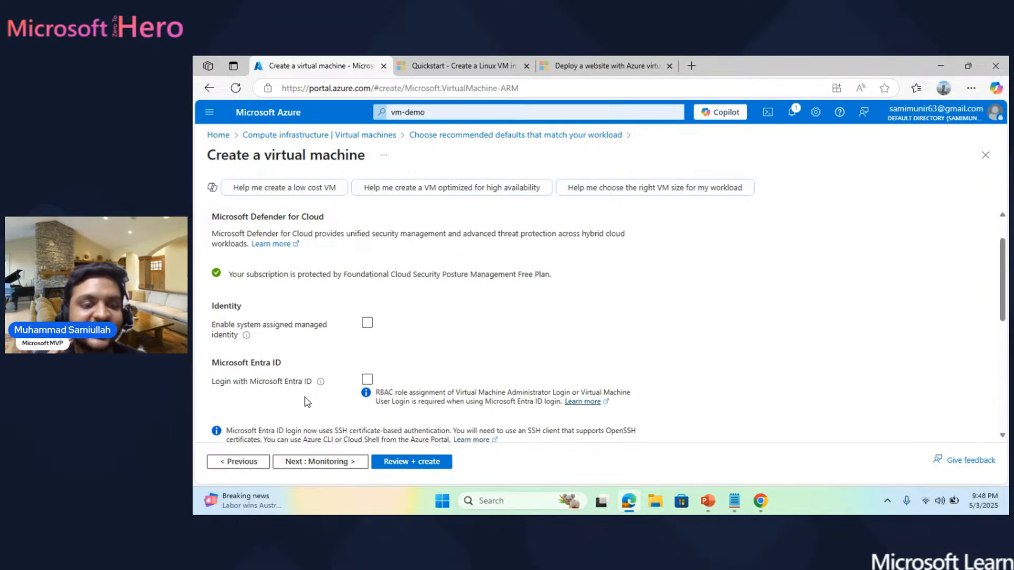
{"action": "scroll", "coordinate": [305, 398], "scroll_direction": "down", "scroll_amount": 4}
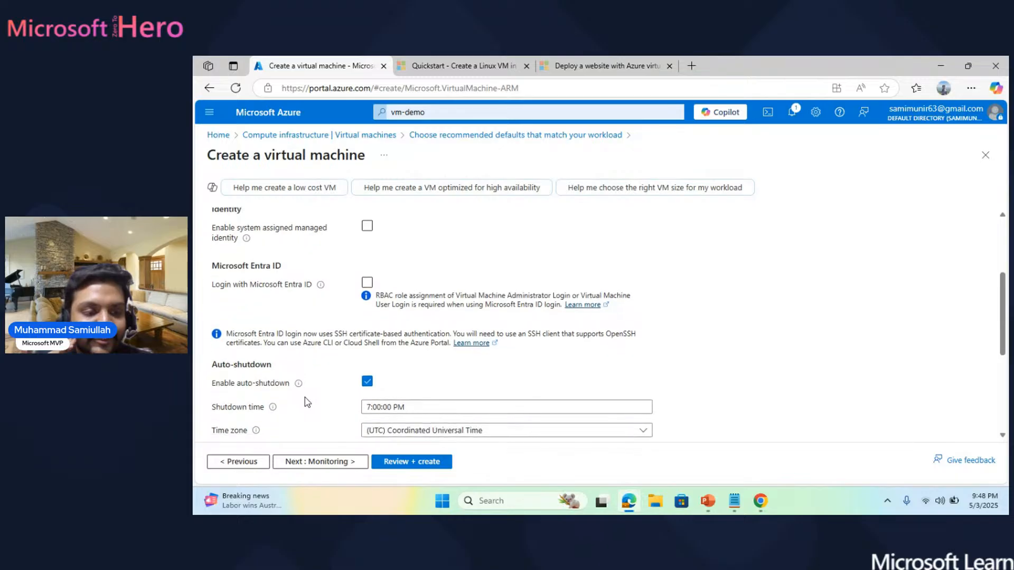
{"action": "scroll", "coordinate": [318, 397], "scroll_direction": "down", "scroll_amount": 2}
{"action": "scroll", "coordinate": [335, 373], "scroll_direction": "down", "scroll_amount": 2}
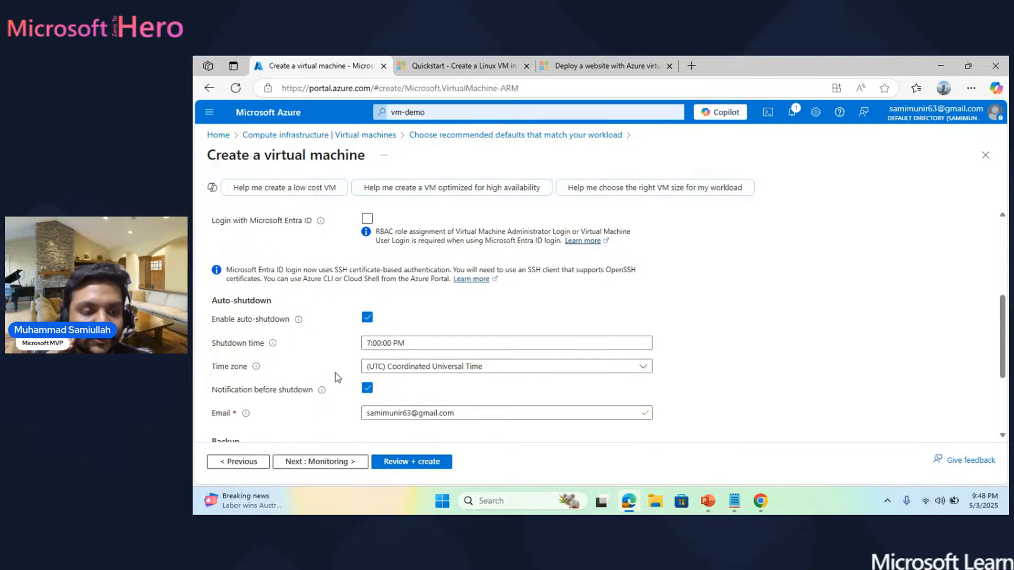
{"action": "scroll", "coordinate": [404, 346], "scroll_direction": "down", "scroll_amount": 1}
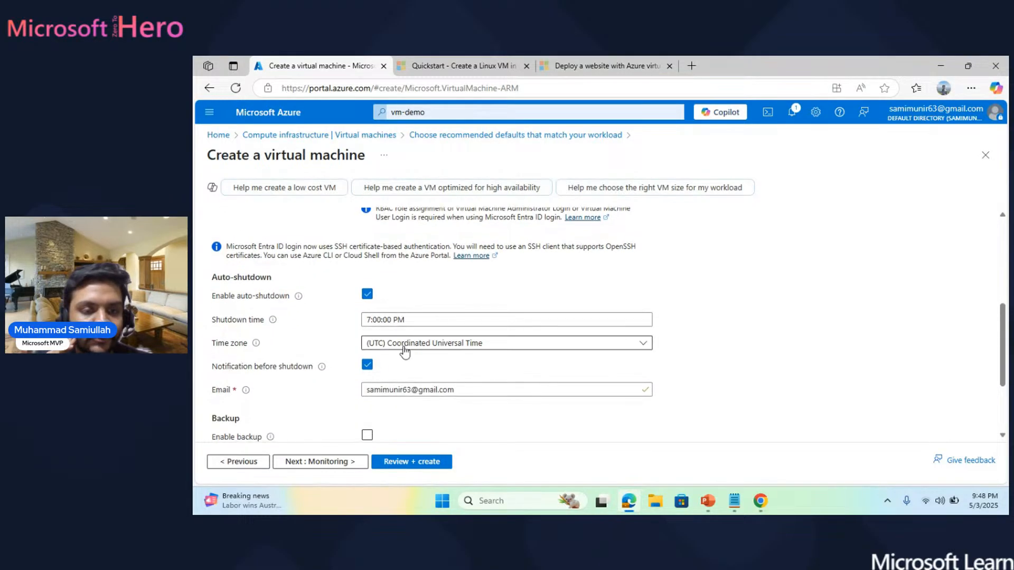
Check the time zone choices for auto-shutdown, and switch auto-shutdown off and back on.
{"action": "left_click", "coordinate": [405, 346]}
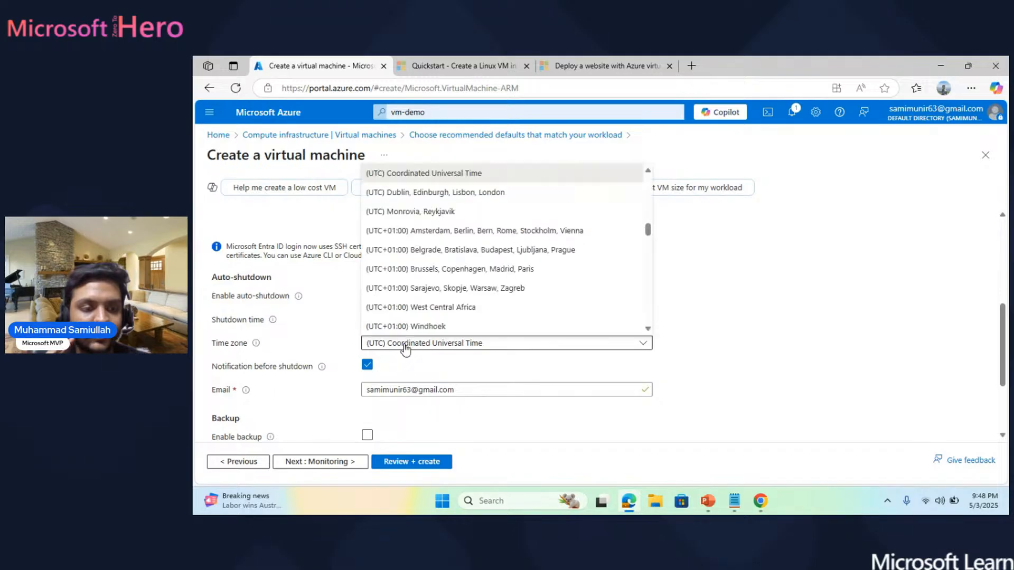
{"action": "left_click", "coordinate": [404, 346]}
{"action": "scroll", "coordinate": [417, 355], "scroll_direction": "down", "scroll_amount": 2}
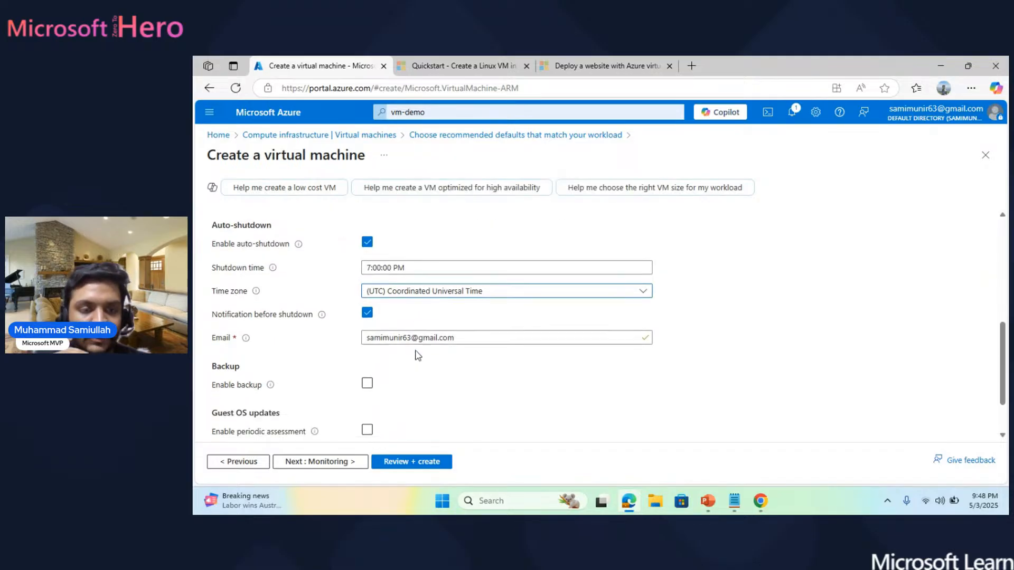
{"action": "left_click", "coordinate": [368, 244]}
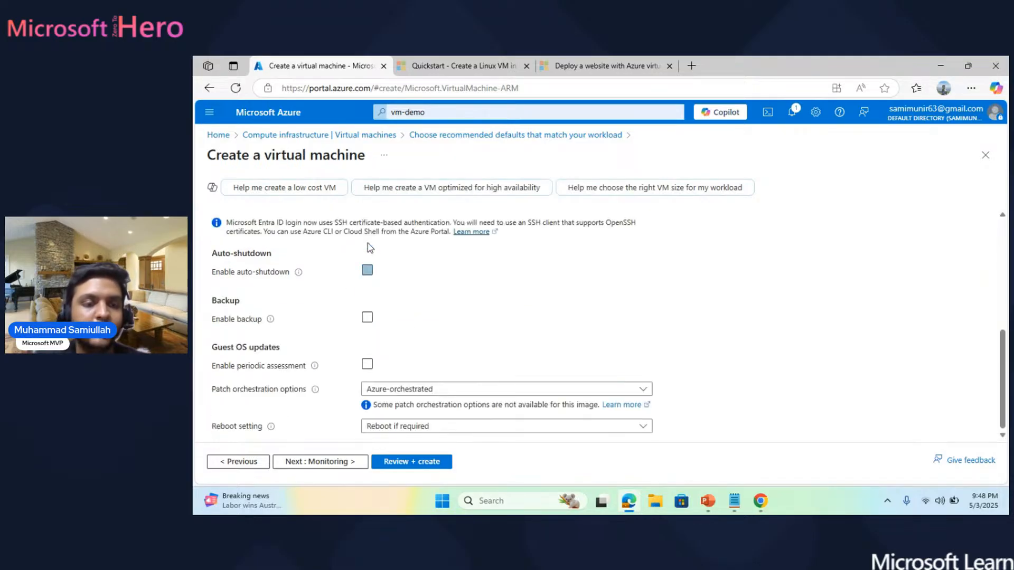
{"action": "left_click", "coordinate": [367, 272]}
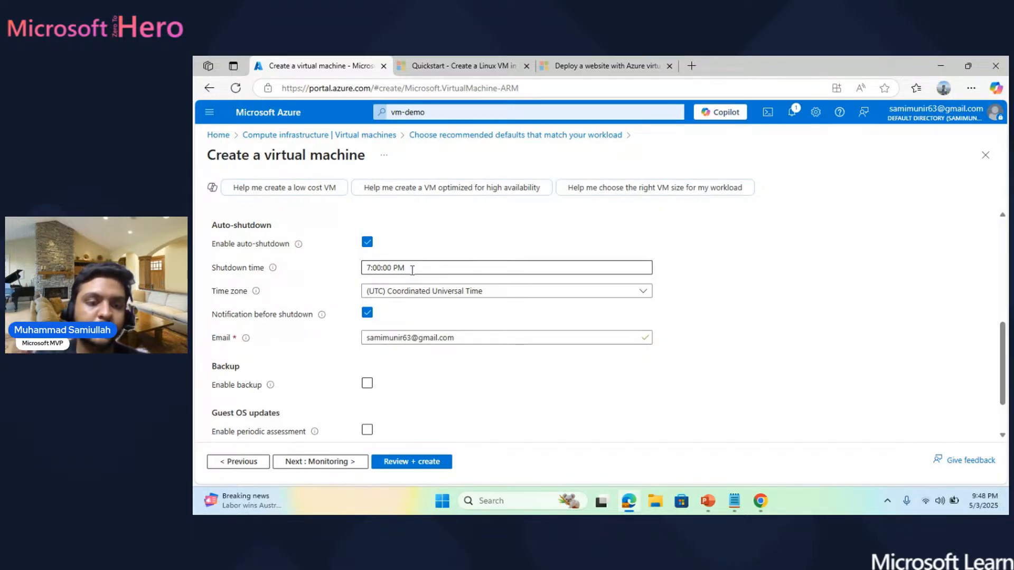
Check the backup and guest OS update options and continue to the virtual machine's monitoring settings.
{"action": "scroll", "coordinate": [412, 269], "scroll_direction": "down", "scroll_amount": 1}
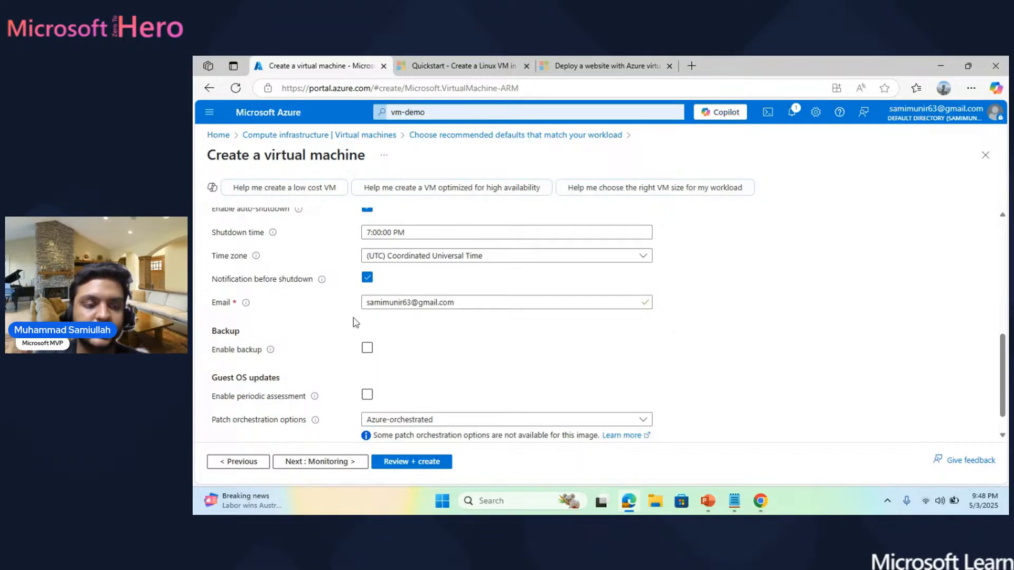
{"action": "scroll", "coordinate": [355, 320], "scroll_direction": "down", "scroll_amount": 1}
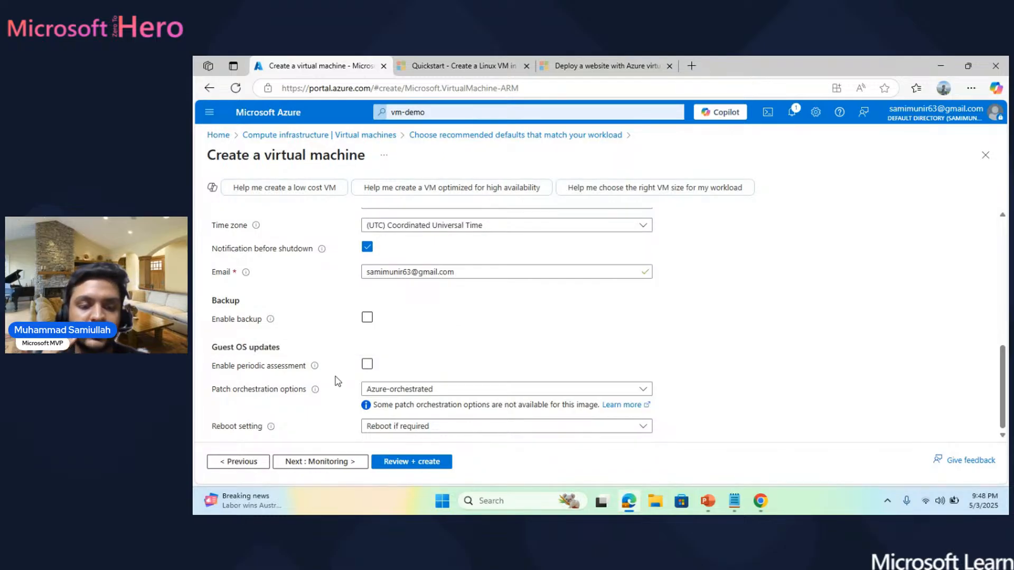
{"action": "left_click", "coordinate": [325, 461]}
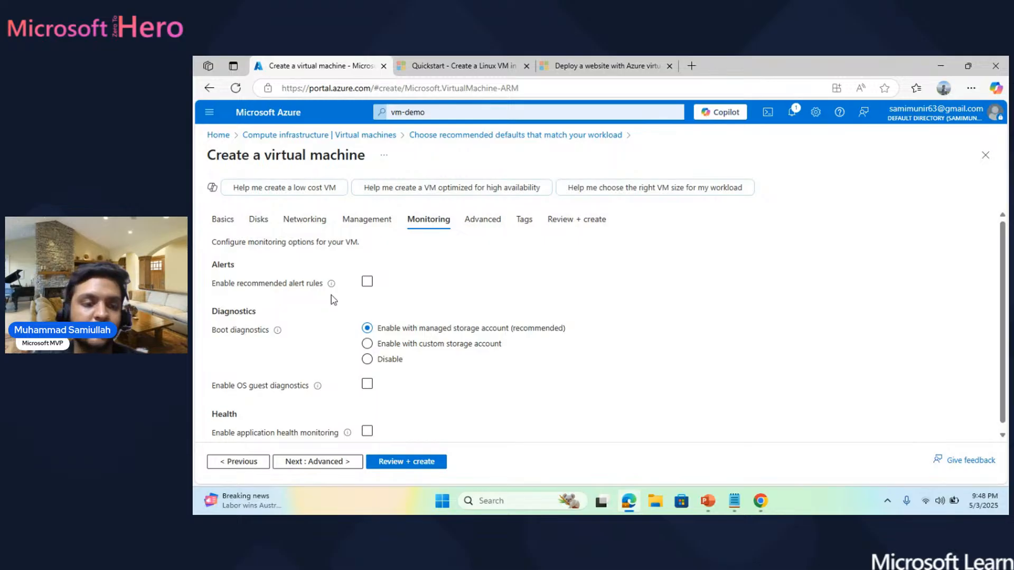
Enable recommended alert rules to look over the rules and notification options, close them without saving and disable the alert rules again.
{"action": "left_click", "coordinate": [367, 281]}
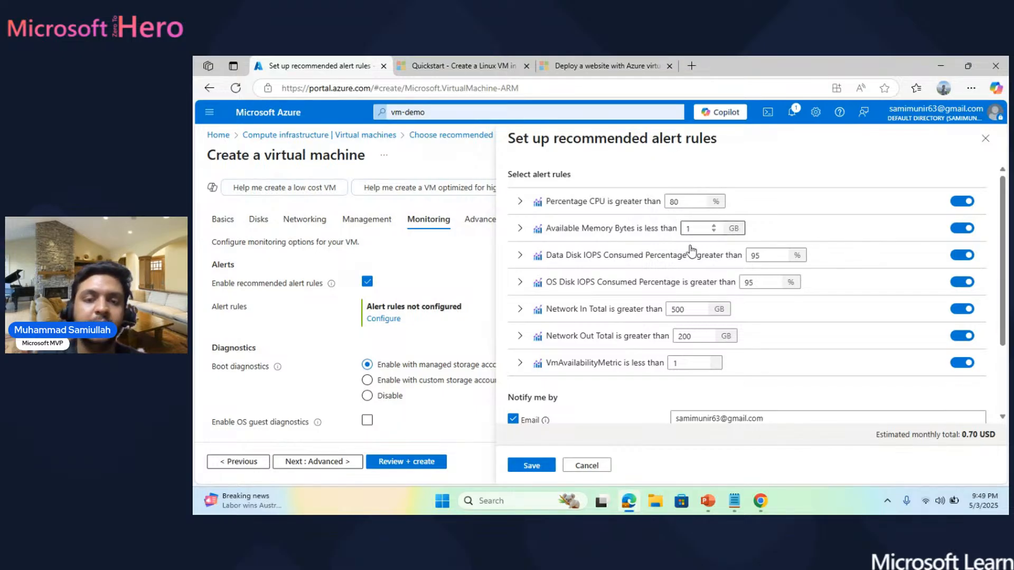
{"action": "scroll", "coordinate": [689, 254], "scroll_direction": "down", "scroll_amount": 2}
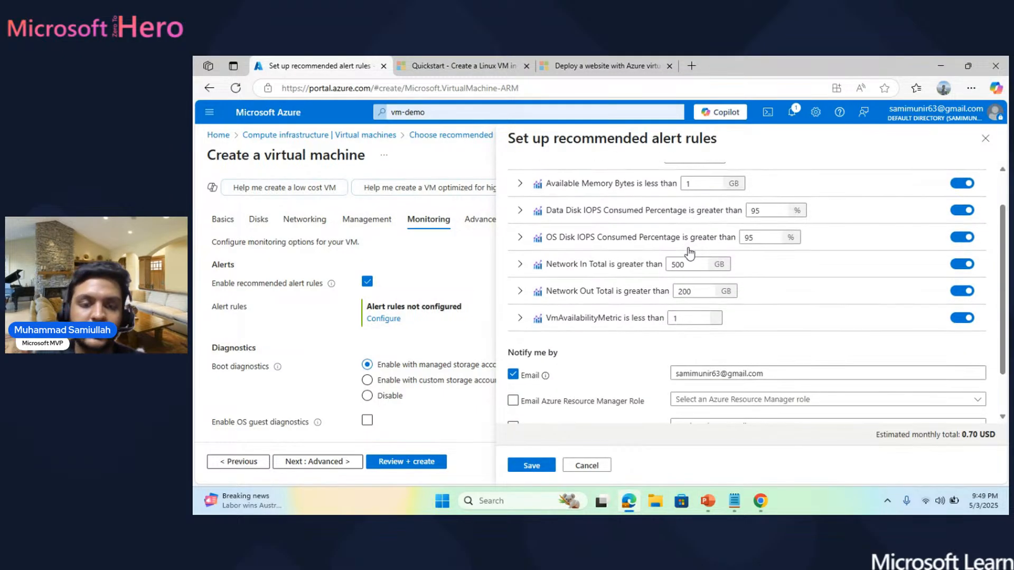
{"action": "scroll", "coordinate": [689, 253], "scroll_direction": "down", "scroll_amount": 1}
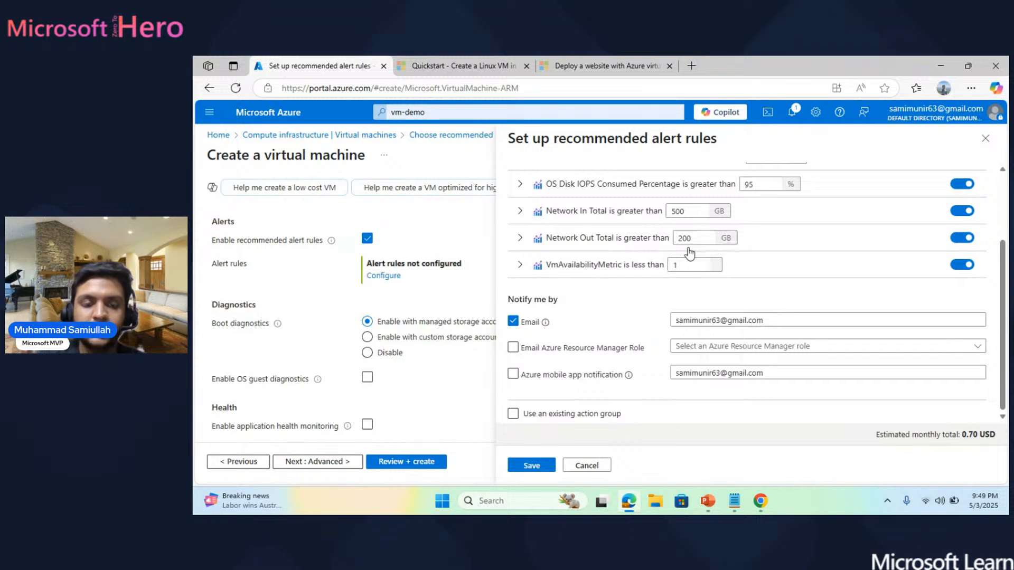
{"action": "scroll", "coordinate": [689, 253], "scroll_direction": "up", "scroll_amount": 2}
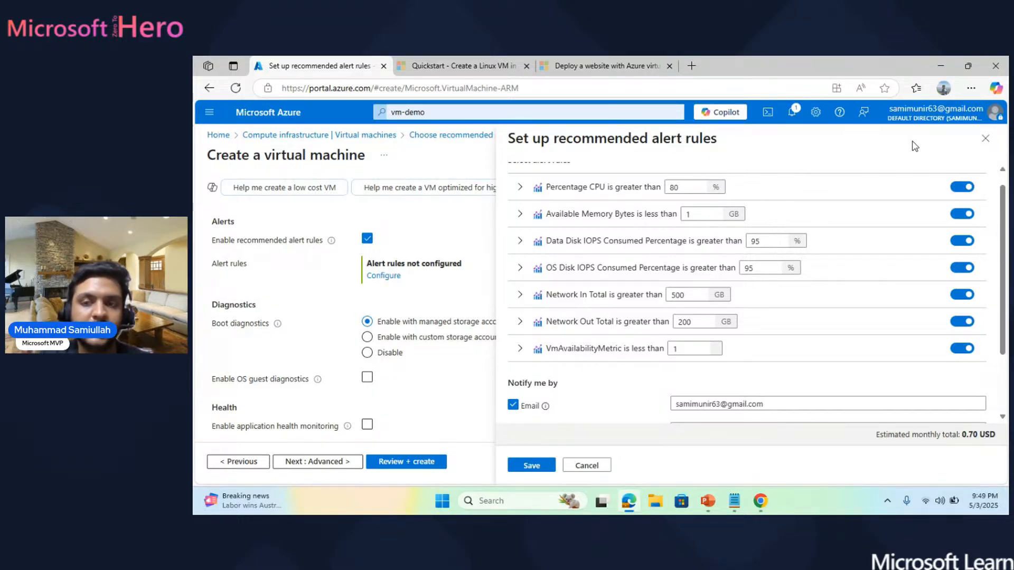
{"action": "left_click", "coordinate": [984, 140]}
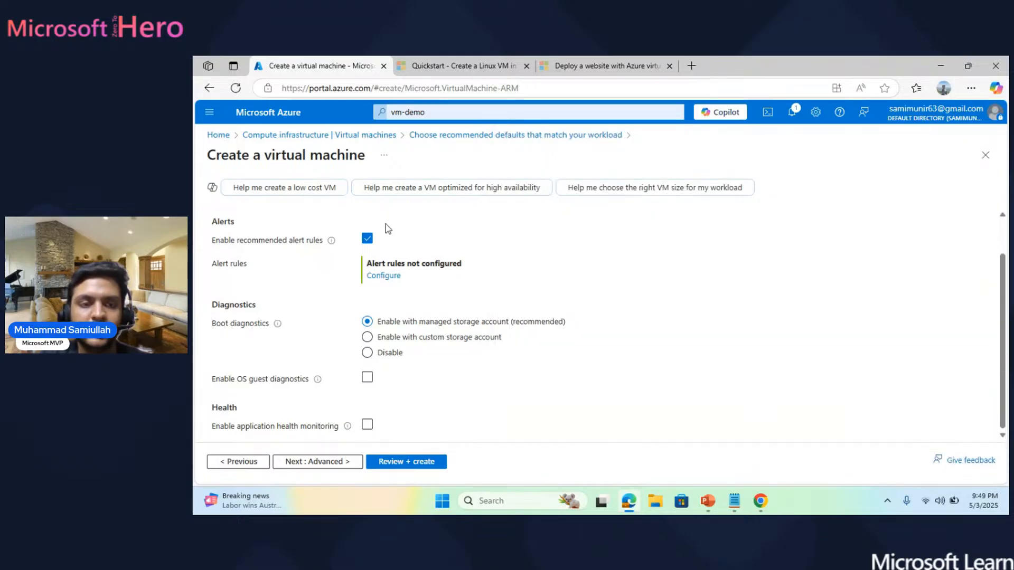
{"action": "left_click", "coordinate": [367, 239]}
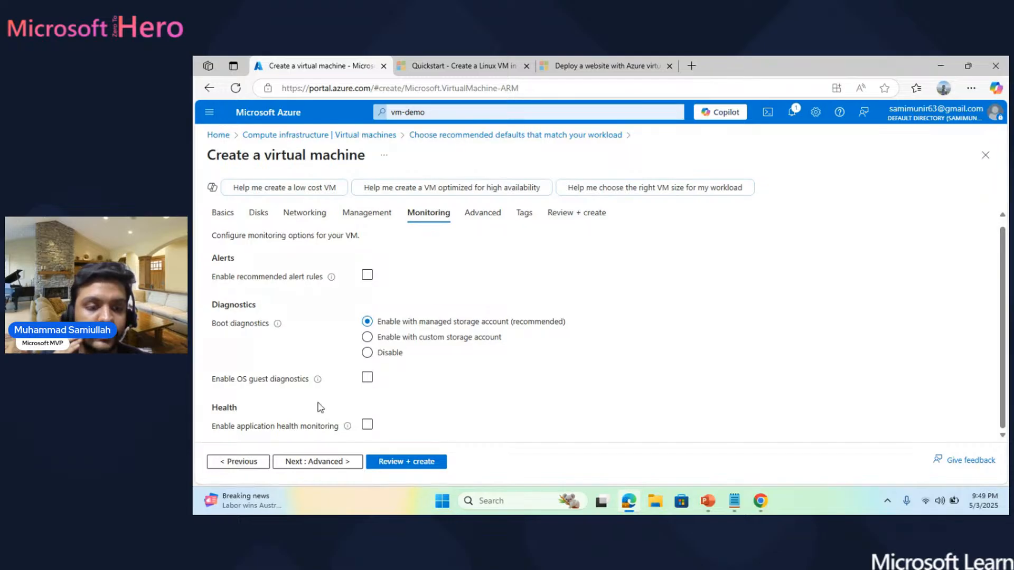
Continue to the virtual machine's advanced settings and look over the extensions, VM applications, custom data, user data, host and capacity reservation options.
{"action": "left_click", "coordinate": [311, 465]}
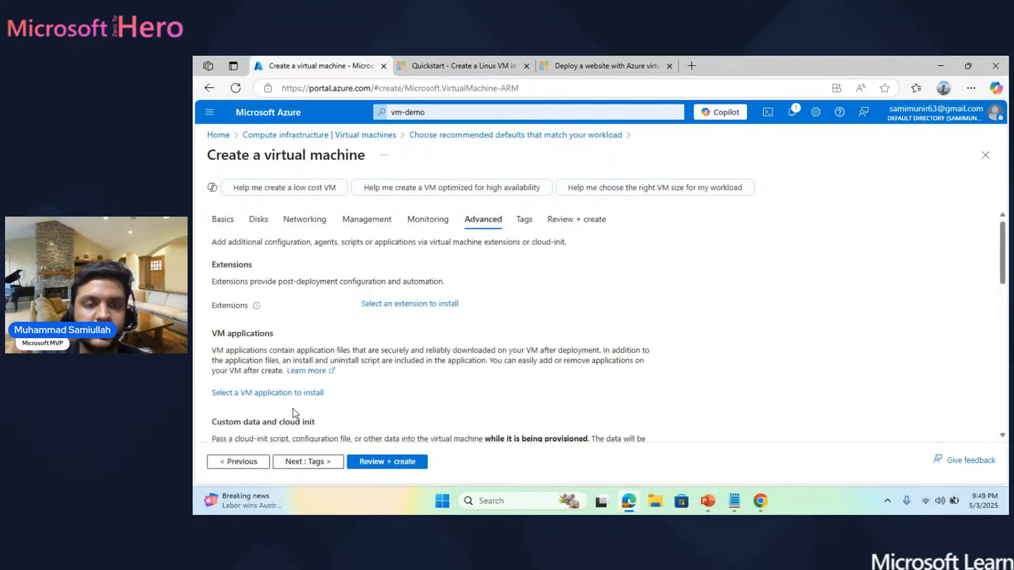
{"action": "scroll", "coordinate": [372, 406], "scroll_direction": "down", "scroll_amount": 1}
{"action": "scroll", "coordinate": [373, 406], "scroll_direction": "down", "scroll_amount": 4}
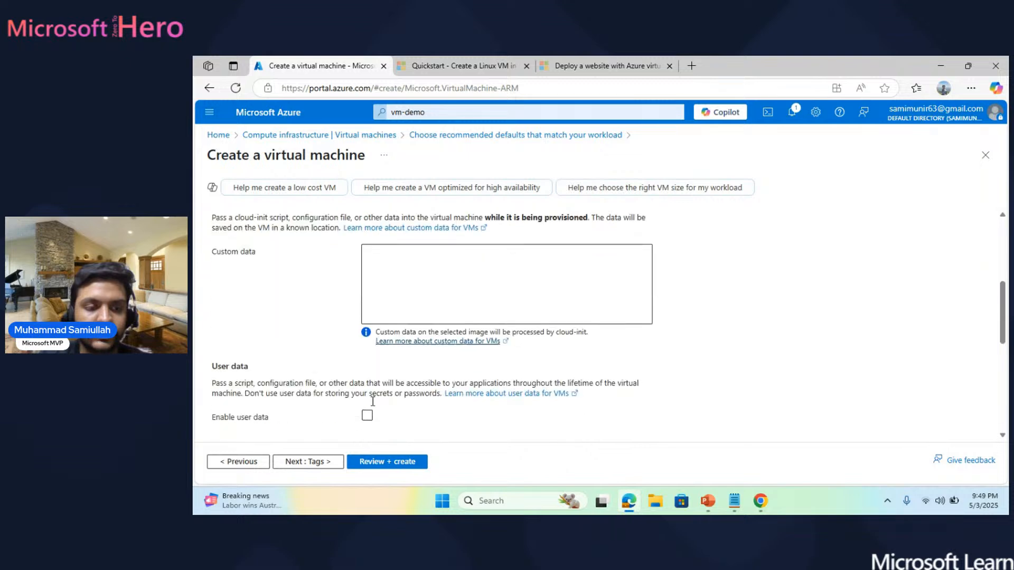
{"action": "scroll", "coordinate": [314, 350], "scroll_direction": "up", "scroll_amount": 1}
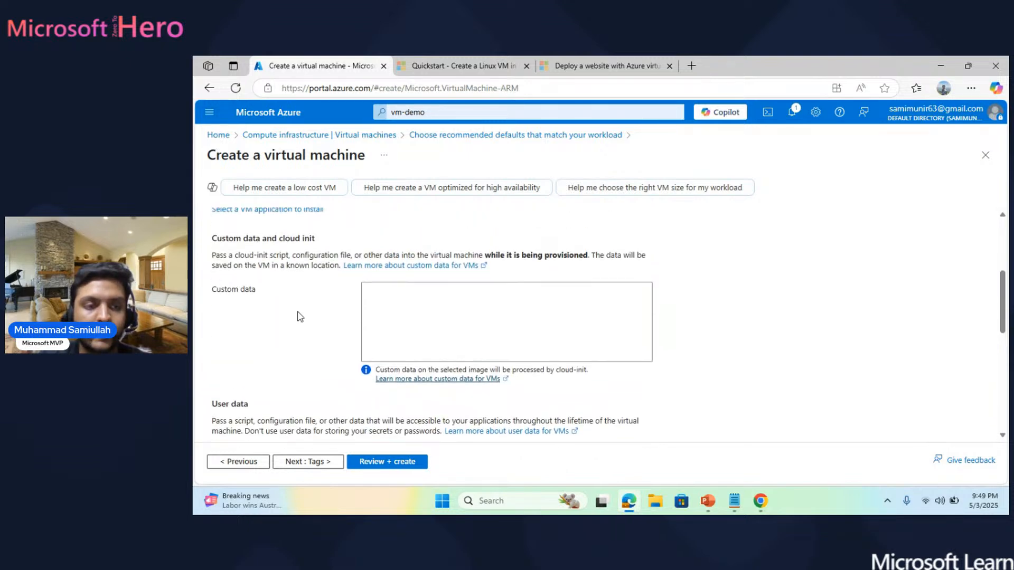
{"action": "scroll", "coordinate": [284, 279], "scroll_direction": "down", "scroll_amount": 4}
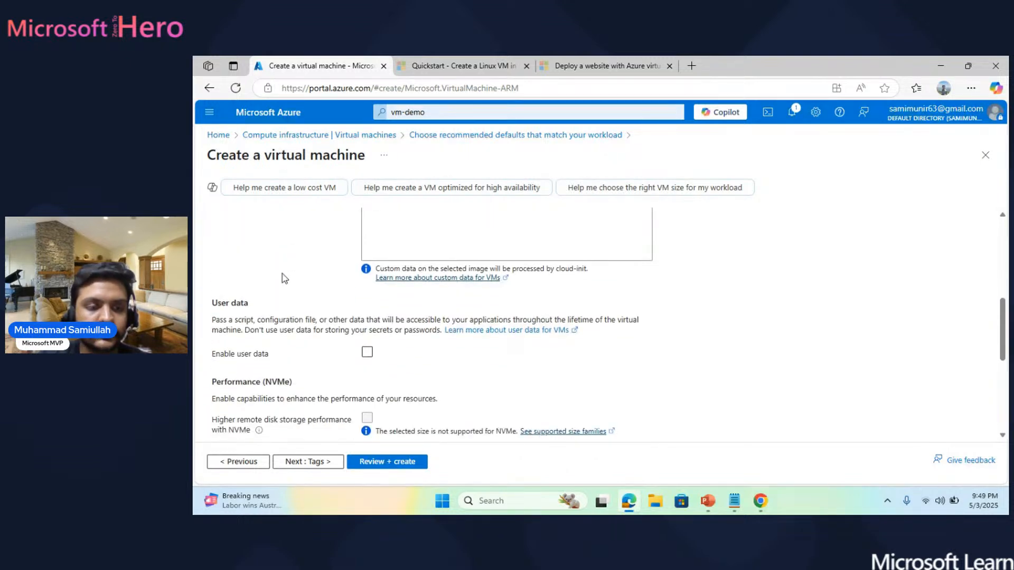
{"action": "scroll", "coordinate": [322, 394], "scroll_direction": "down", "scroll_amount": 2}
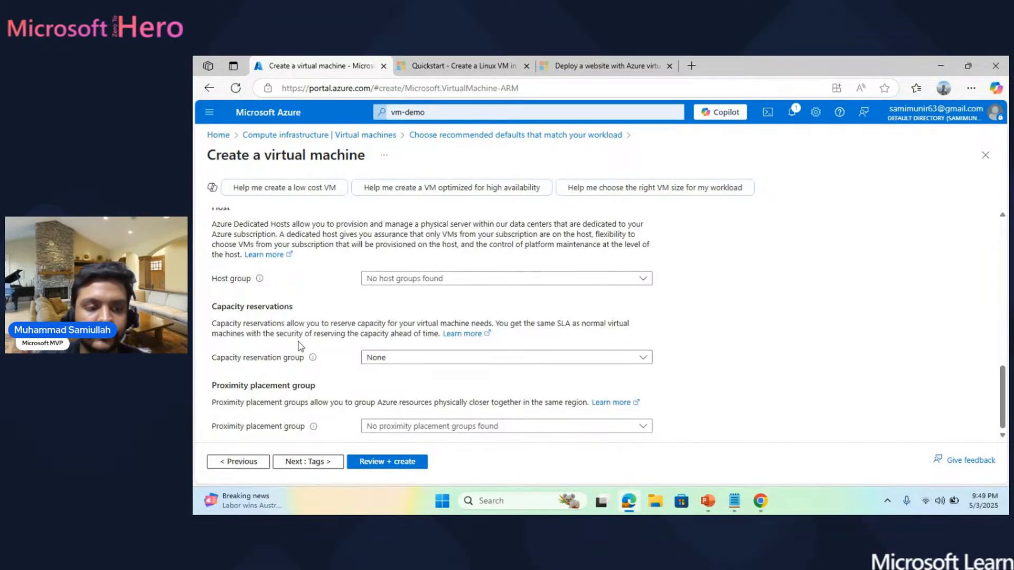
{"action": "scroll", "coordinate": [312, 362], "scroll_direction": "up", "scroll_amount": 4}
{"action": "scroll", "coordinate": [312, 360], "scroll_direction": "up", "scroll_amount": 4}
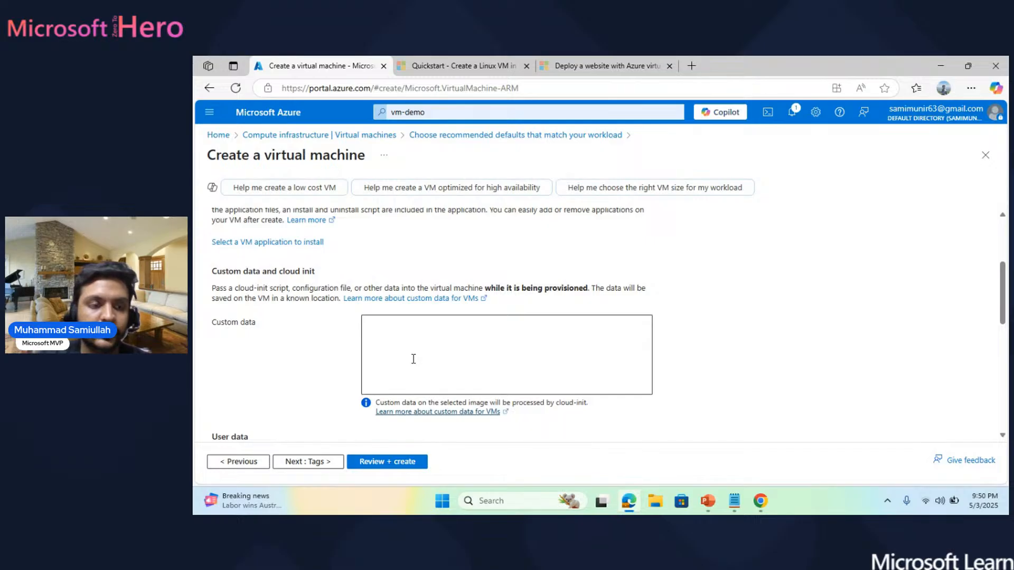
{"action": "scroll", "coordinate": [305, 337], "scroll_direction": "up", "scroll_amount": 1}
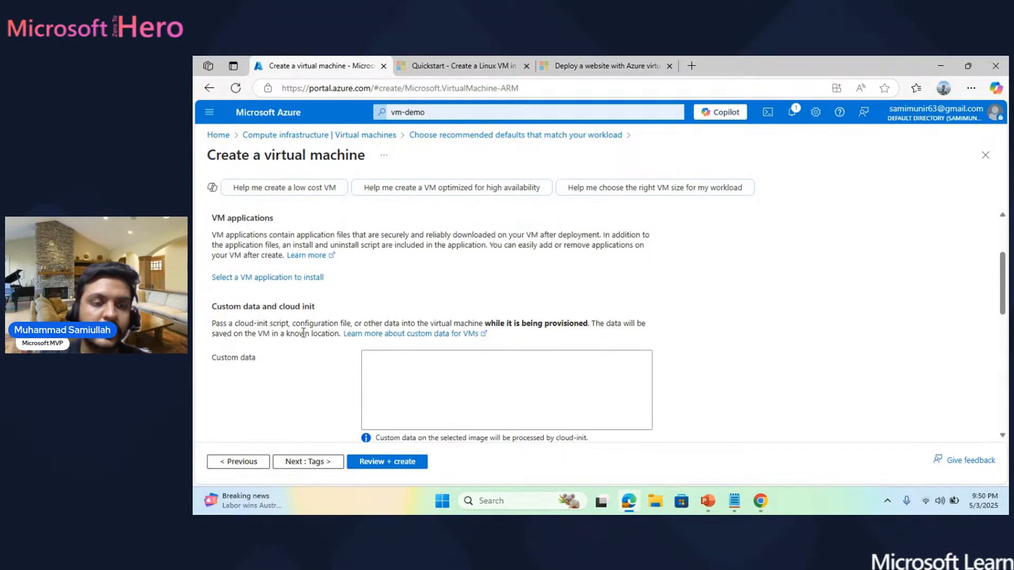
{"action": "scroll", "coordinate": [303, 333], "scroll_direction": "up", "scroll_amount": 1}
{"action": "scroll", "coordinate": [304, 334], "scroll_direction": "up", "scroll_amount": 1}
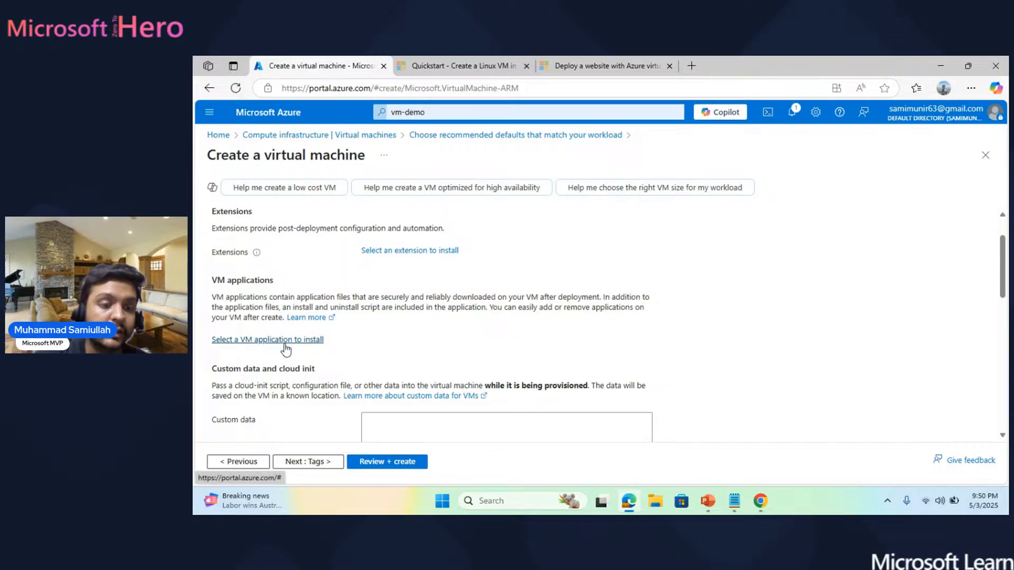
{"action": "scroll", "coordinate": [306, 361], "scroll_direction": "up", "scroll_amount": 2}
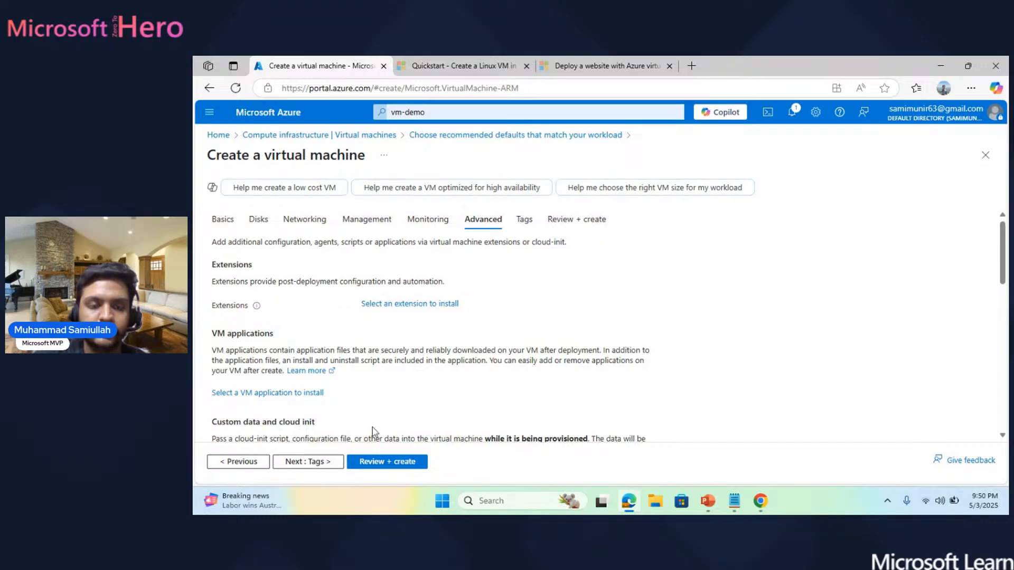
Validate the virtual machine's configuration and review its price, terms, and basics, disks, networking and management summary.
{"action": "left_click", "coordinate": [416, 465]}
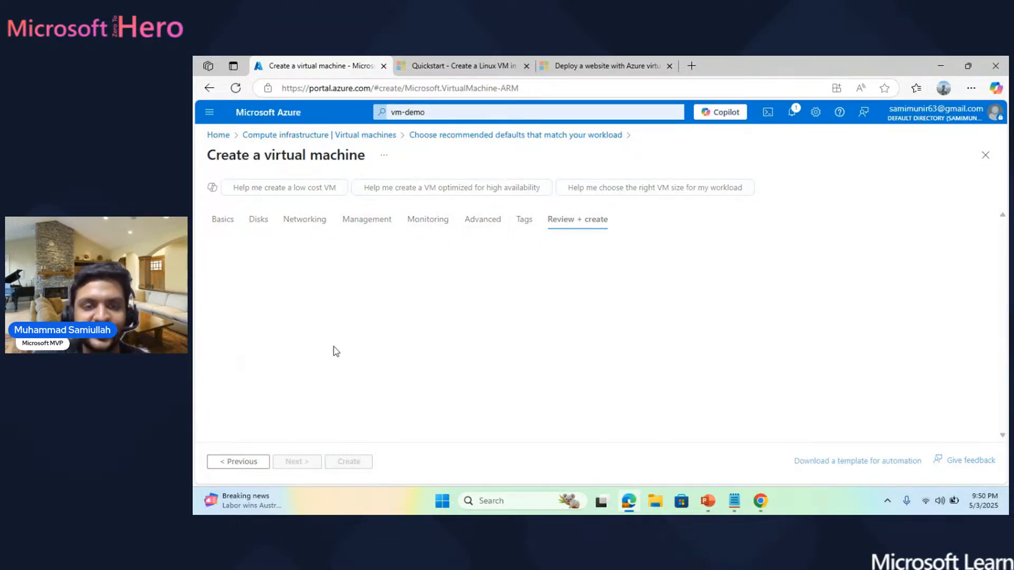
{"action": "scroll", "coordinate": [336, 351], "scroll_direction": "down", "scroll_amount": 1}
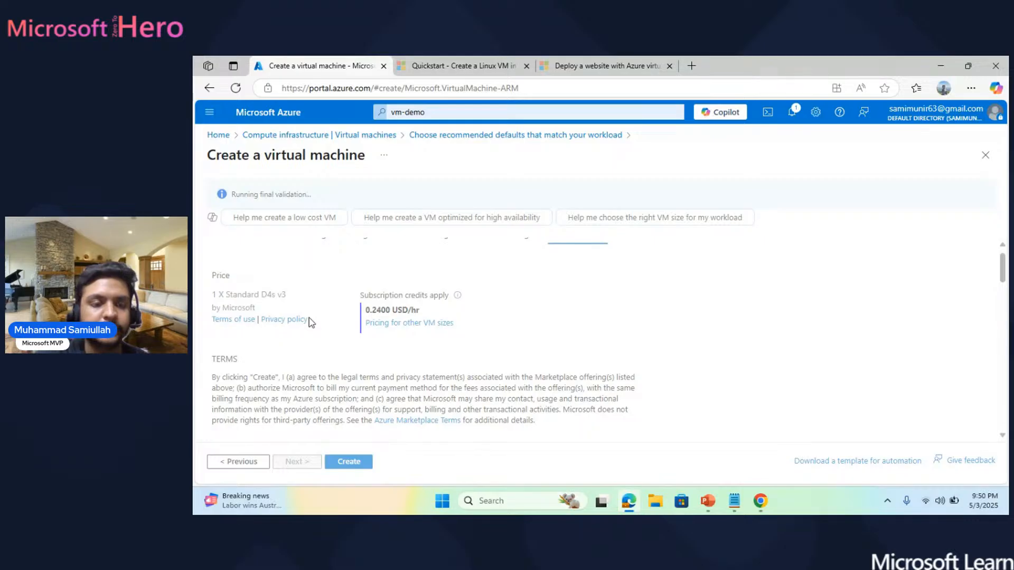
{"action": "scroll", "coordinate": [294, 312], "scroll_direction": "down", "scroll_amount": 1}
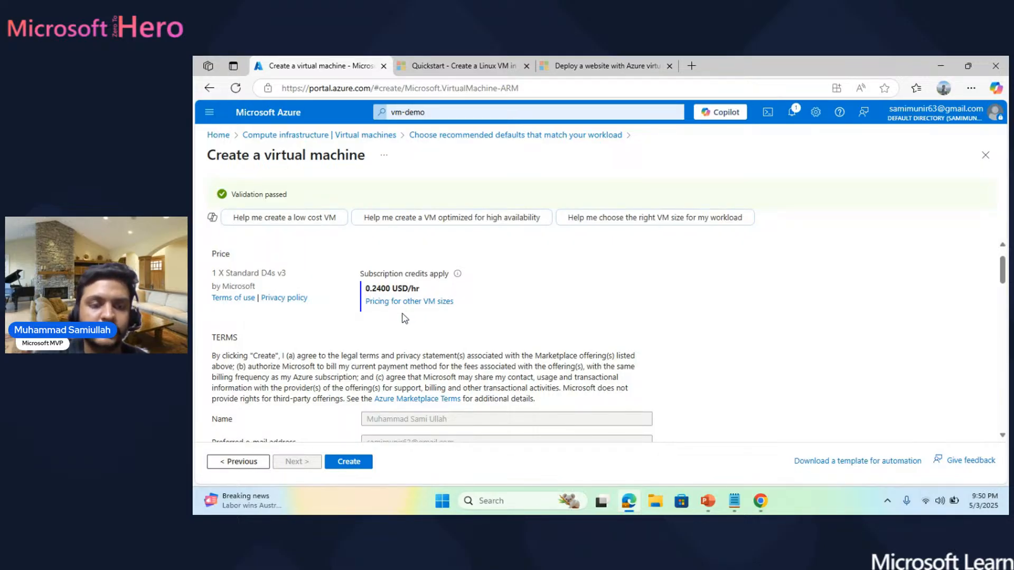
{"action": "scroll", "coordinate": [404, 318], "scroll_direction": "down", "scroll_amount": 1}
{"action": "scroll", "coordinate": [405, 319], "scroll_direction": "down", "scroll_amount": 5}
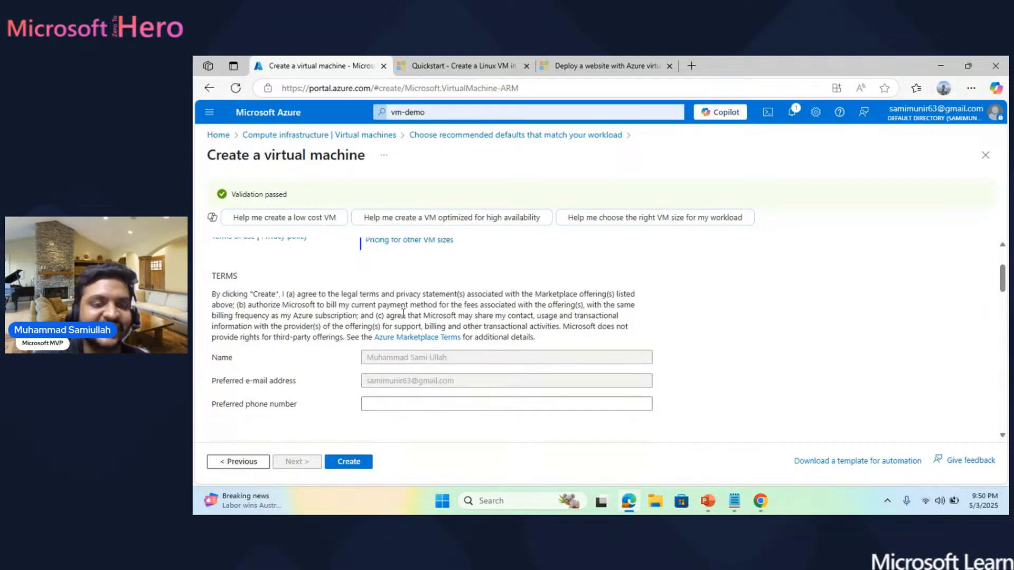
{"action": "scroll", "coordinate": [403, 313], "scroll_direction": "up", "scroll_amount": 6}
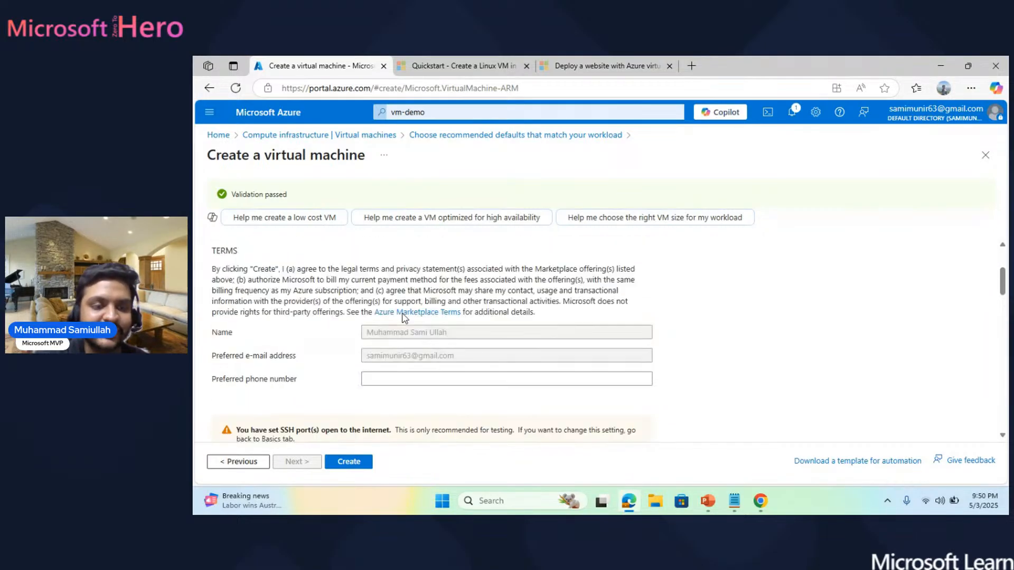
{"action": "scroll", "coordinate": [403, 317], "scroll_direction": "down", "scroll_amount": 1}
{"action": "scroll", "coordinate": [403, 317], "scroll_direction": "down", "scroll_amount": 5}
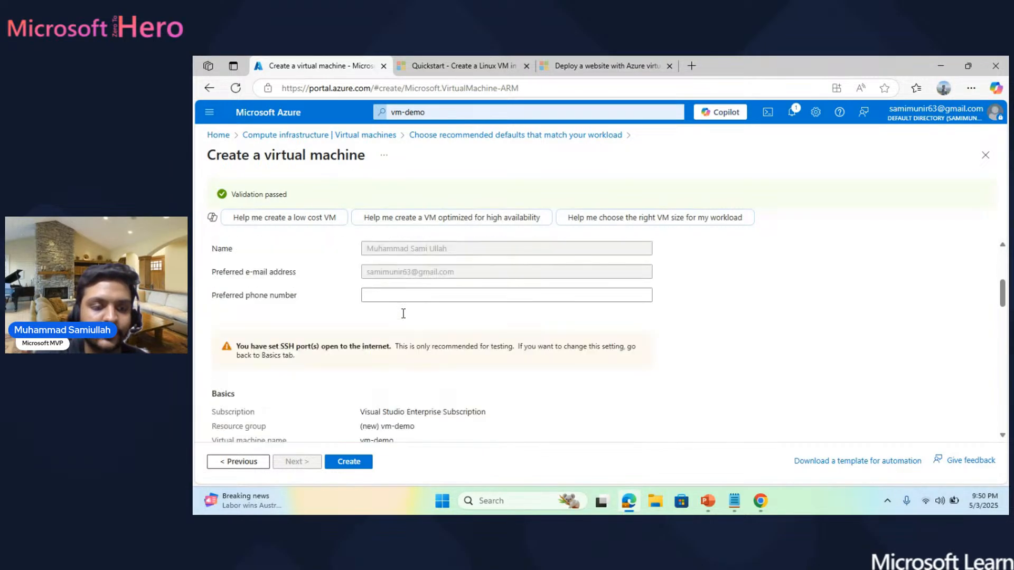
{"action": "scroll", "coordinate": [346, 317], "scroll_direction": "down", "scroll_amount": 1}
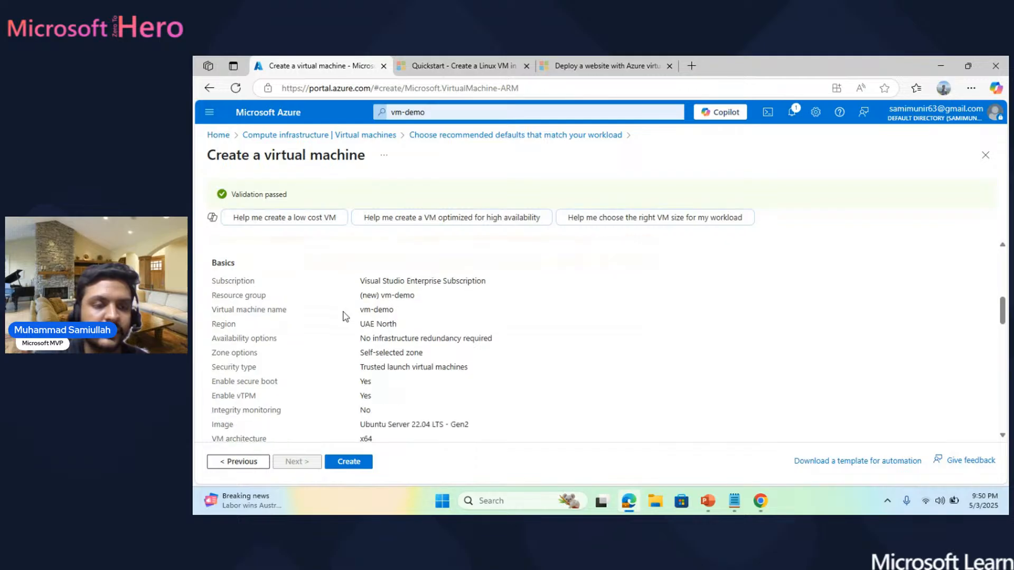
{"action": "scroll", "coordinate": [346, 317], "scroll_direction": "down", "scroll_amount": 2}
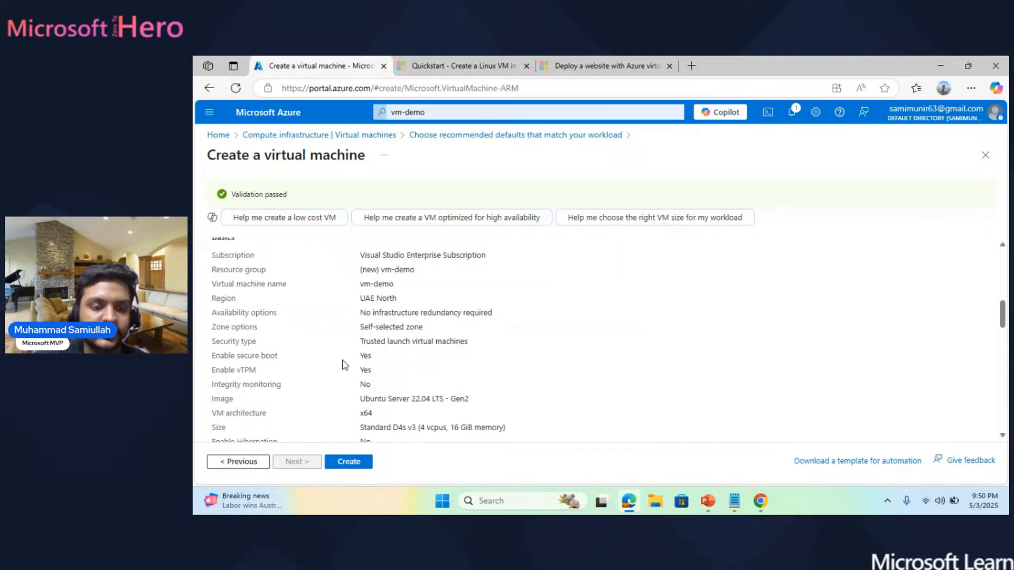
{"action": "scroll", "coordinate": [344, 365], "scroll_direction": "down", "scroll_amount": 4}
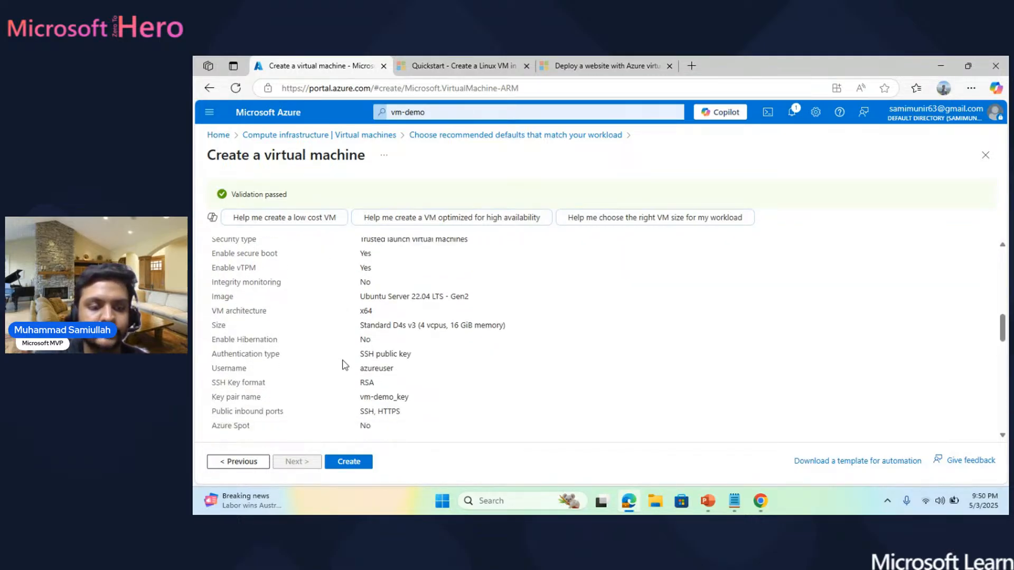
{"action": "scroll", "coordinate": [344, 364], "scroll_direction": "down", "scroll_amount": 8}
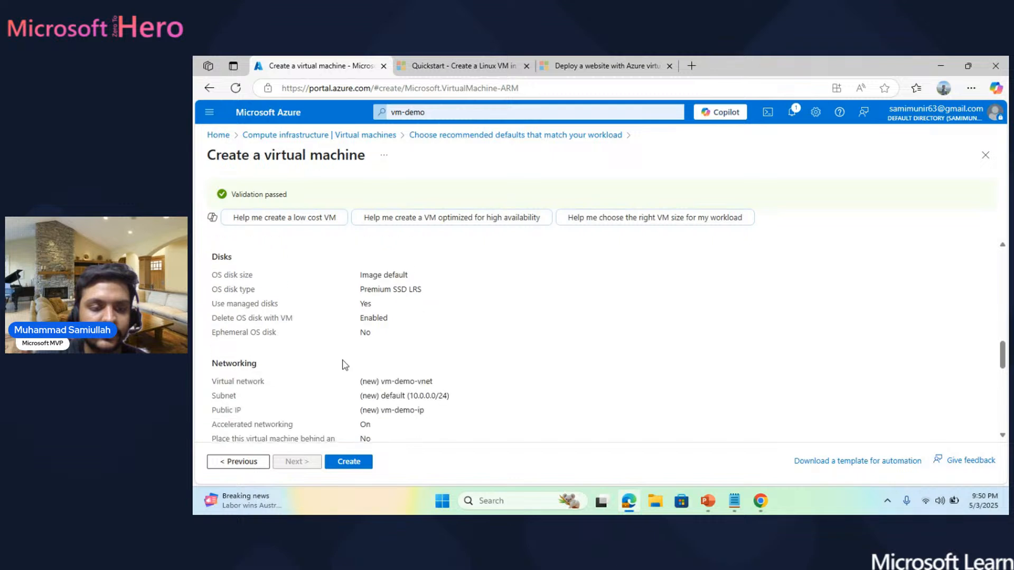
{"action": "scroll", "coordinate": [344, 364], "scroll_direction": "down", "scroll_amount": 3}
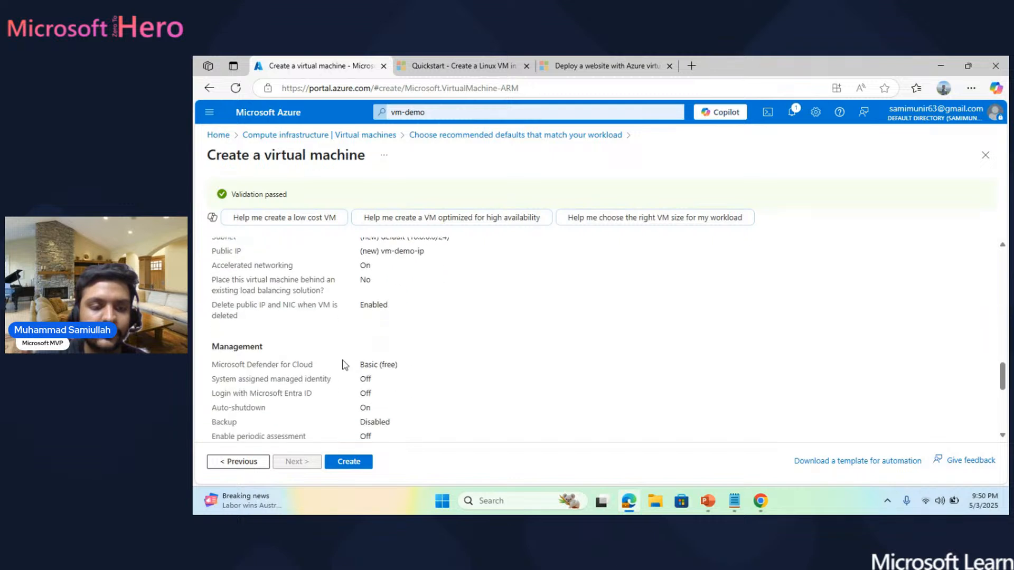
Create the virtual machine with a new SSH key pair, download the private key, and open the deployed resource.
{"action": "left_click", "coordinate": [356, 466]}
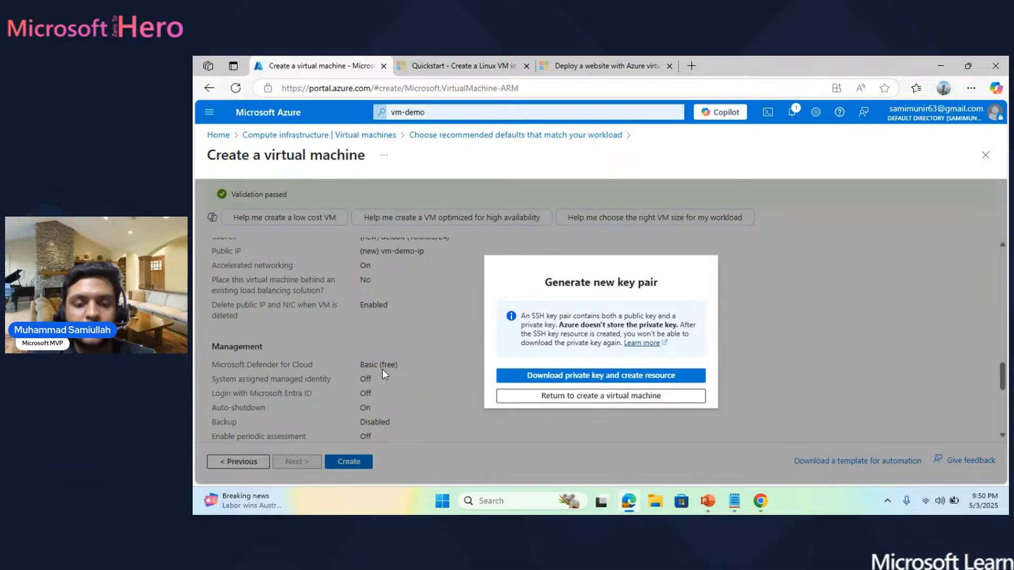
{"action": "left_click", "coordinate": [522, 378]}
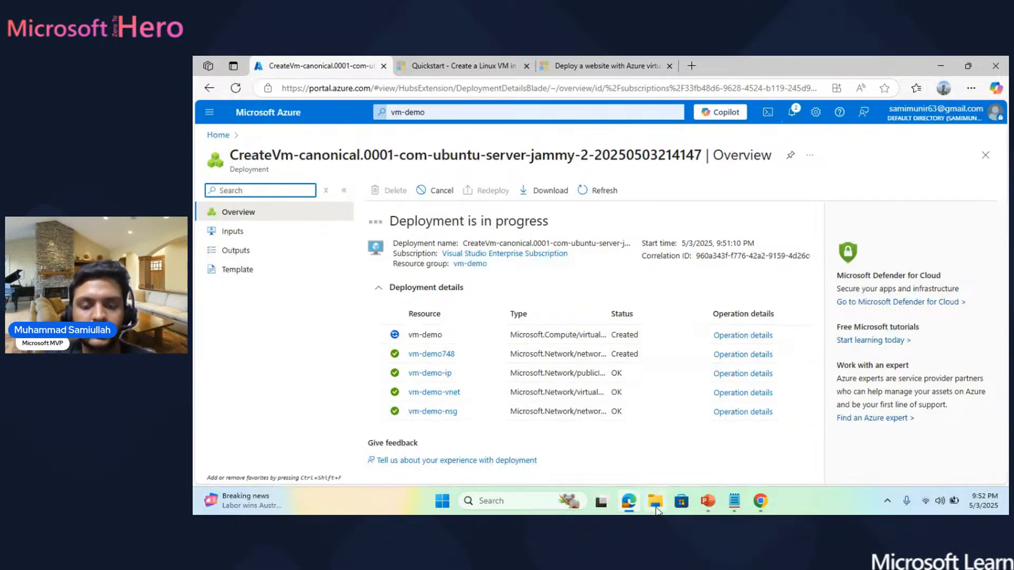
{"action": "mouse_move", "coordinate": [639, 507]}
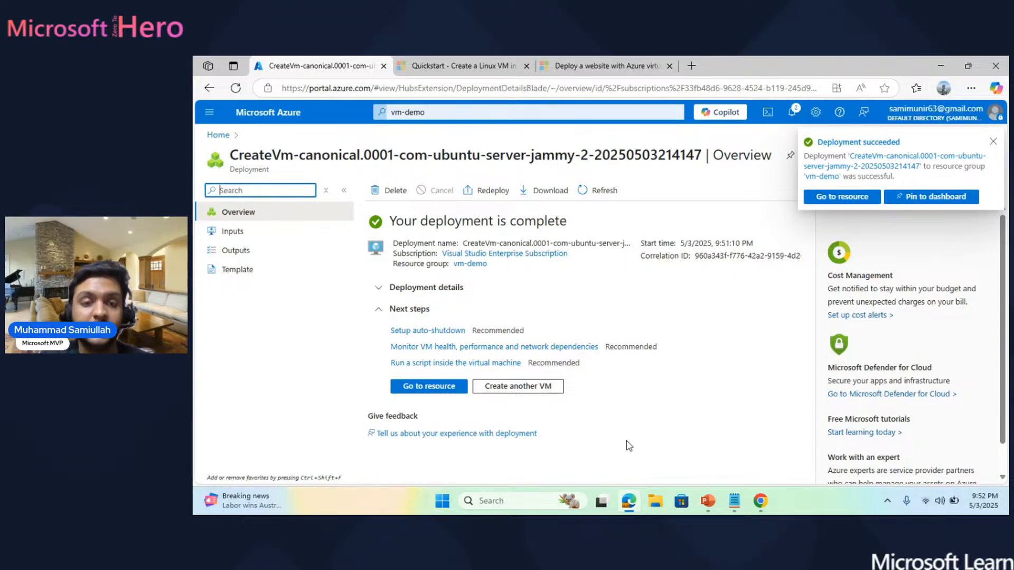
{"action": "left_click", "coordinate": [438, 394]}
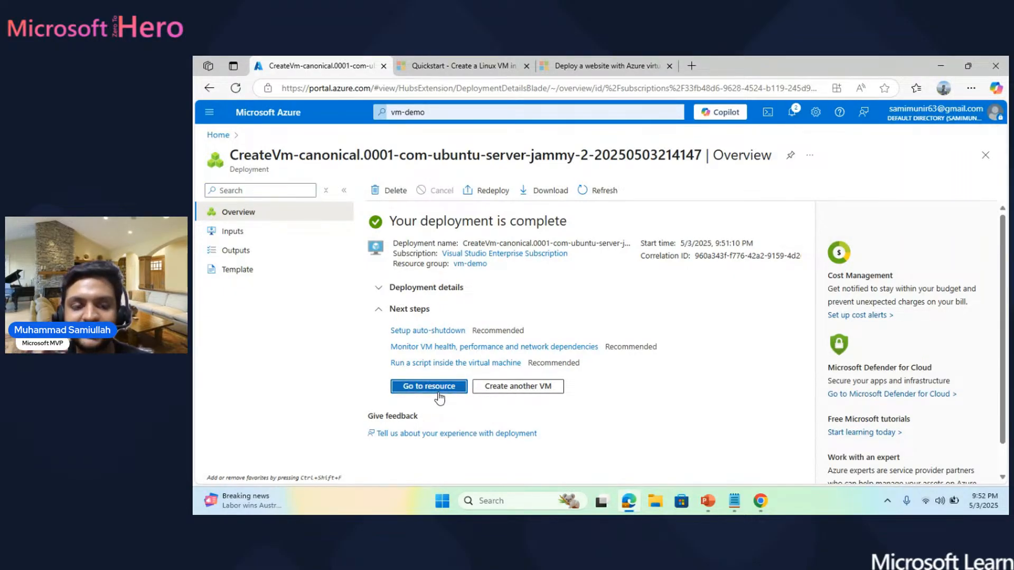
Switch to File Explorer, launch a Command Prompt in the Downloads folder with cmd, and minimize the Explorer window.
{"action": "left_click", "coordinate": [653, 501]}
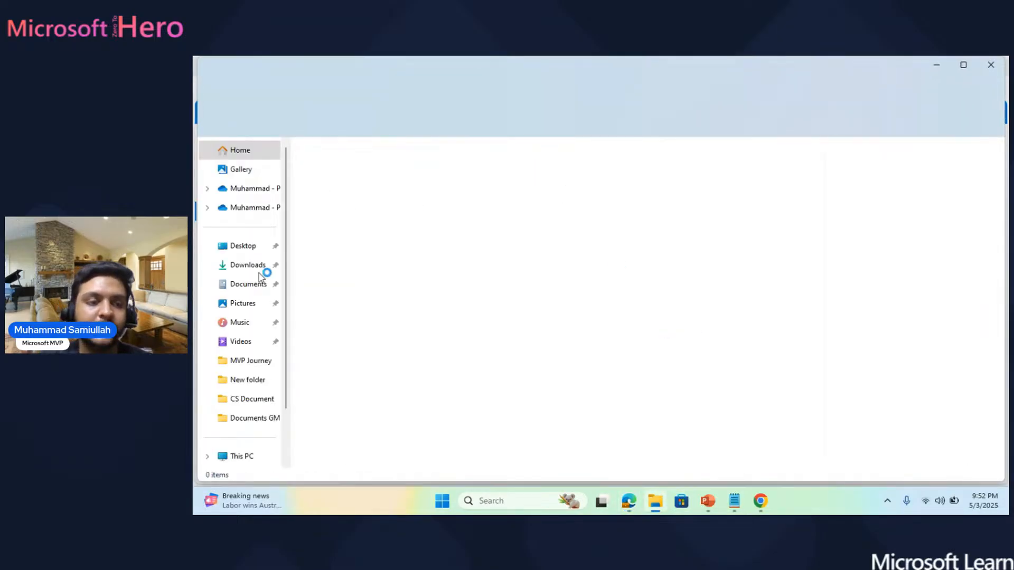
{"action": "left_click", "coordinate": [243, 269]}
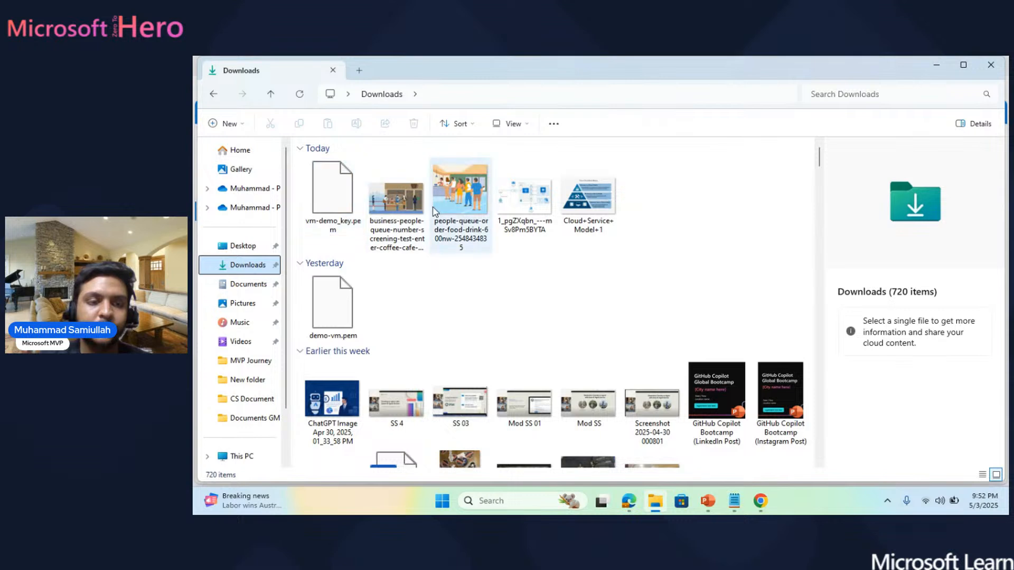
{"action": "left_click", "coordinate": [474, 93]}
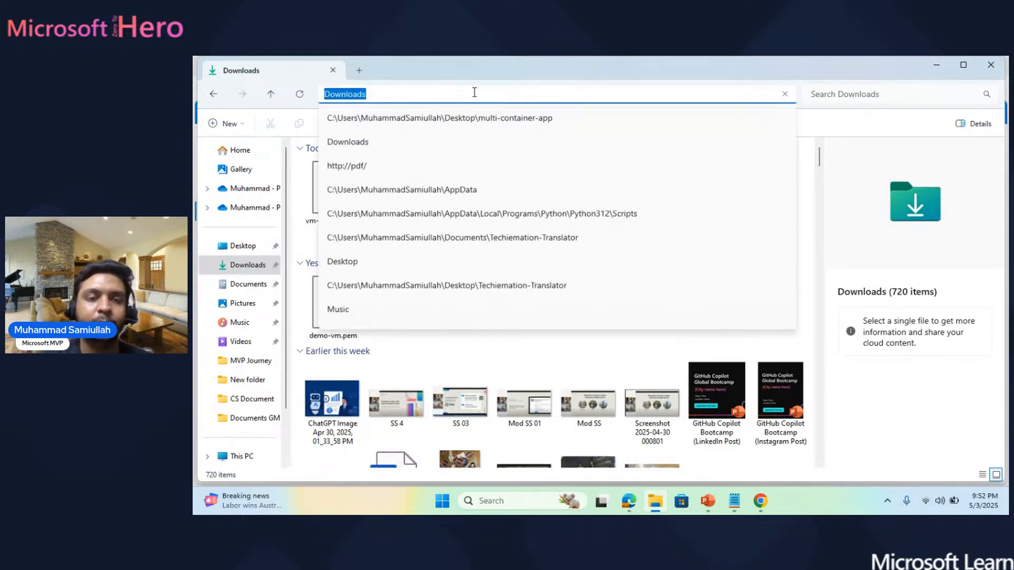
{"action": "type", "text": "cmd"}
{"action": "key", "text": "Return"}
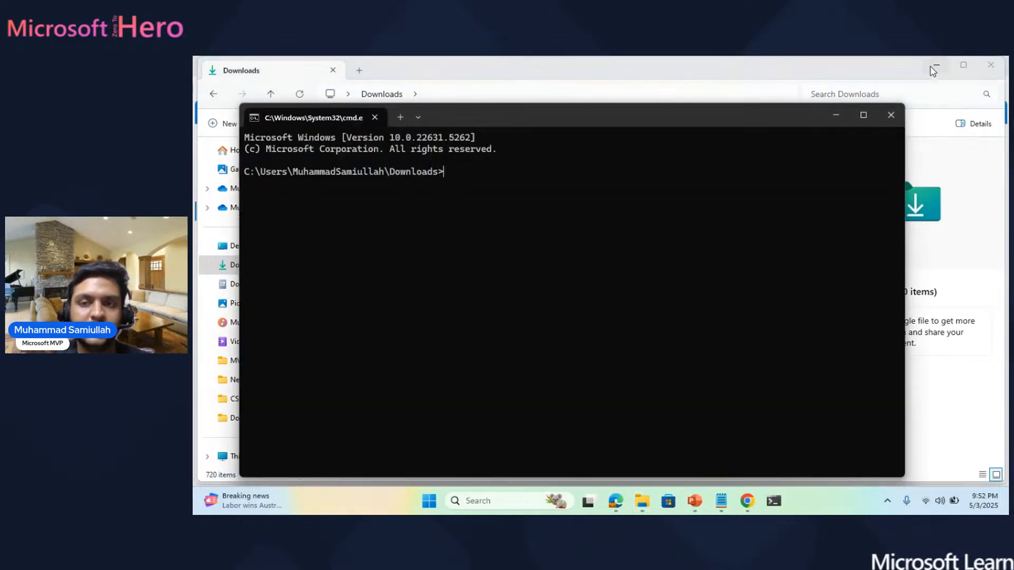
{"action": "left_click", "coordinate": [933, 70]}
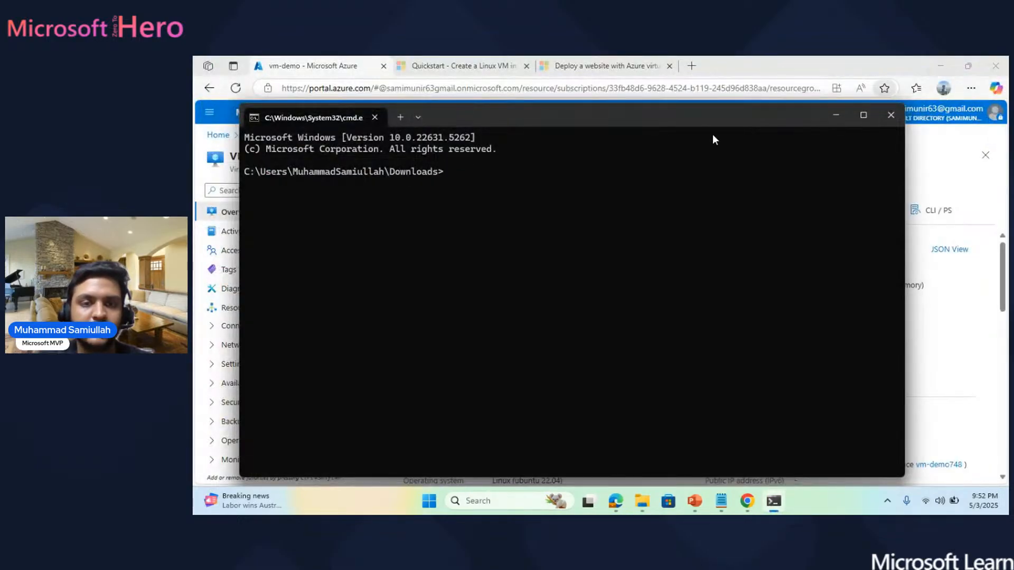
Move the Command Prompt aside, open vm-demo's Native SSH connection settings in the portal, and review the access settings and SSH command.
{"action": "left_click_drag", "start_coordinate": [768, 122], "coordinate": [890, 209]}
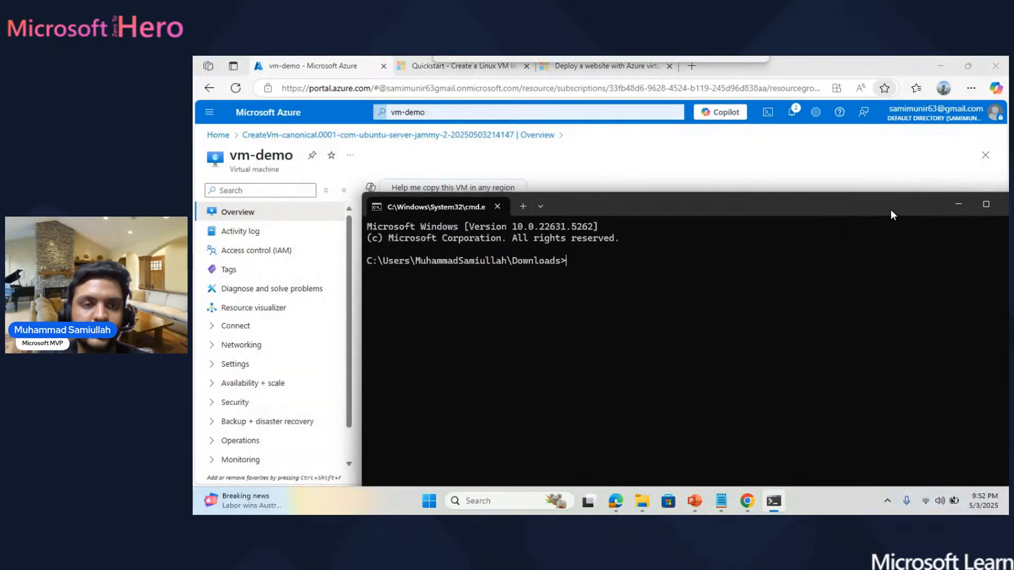
{"action": "left_click", "coordinate": [725, 154]}
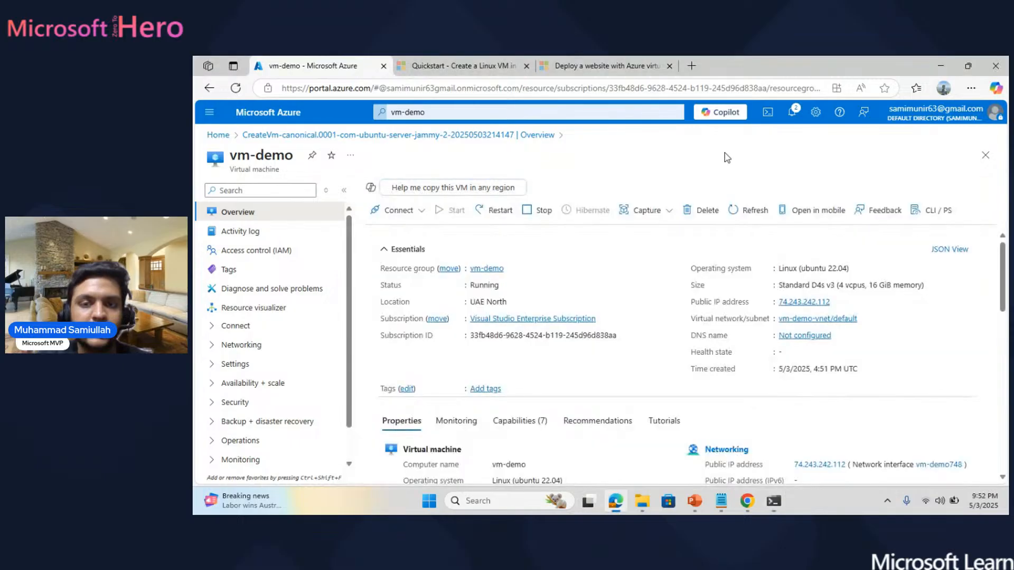
{"action": "left_click", "coordinate": [420, 211]}
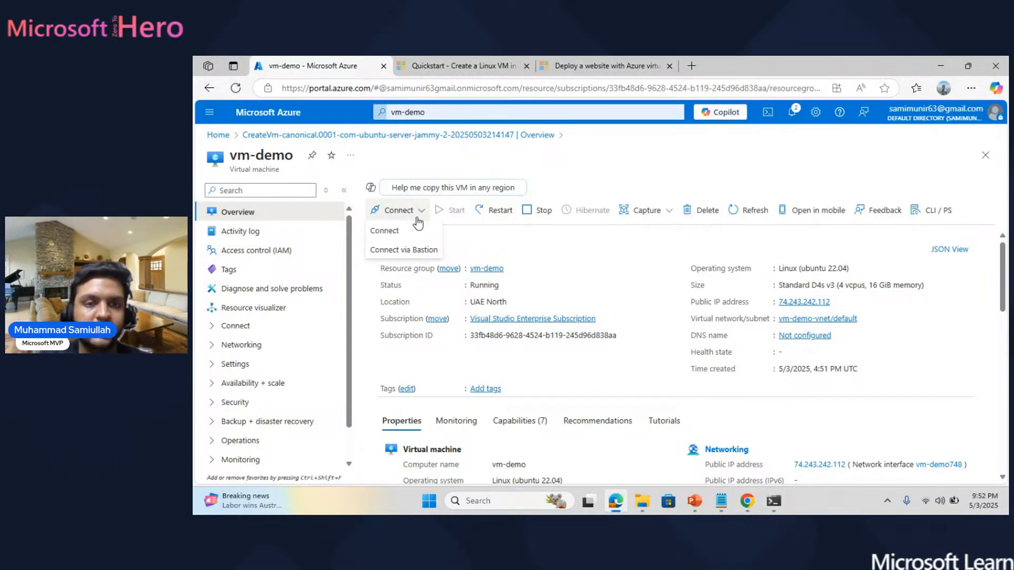
{"action": "left_click", "coordinate": [414, 235]}
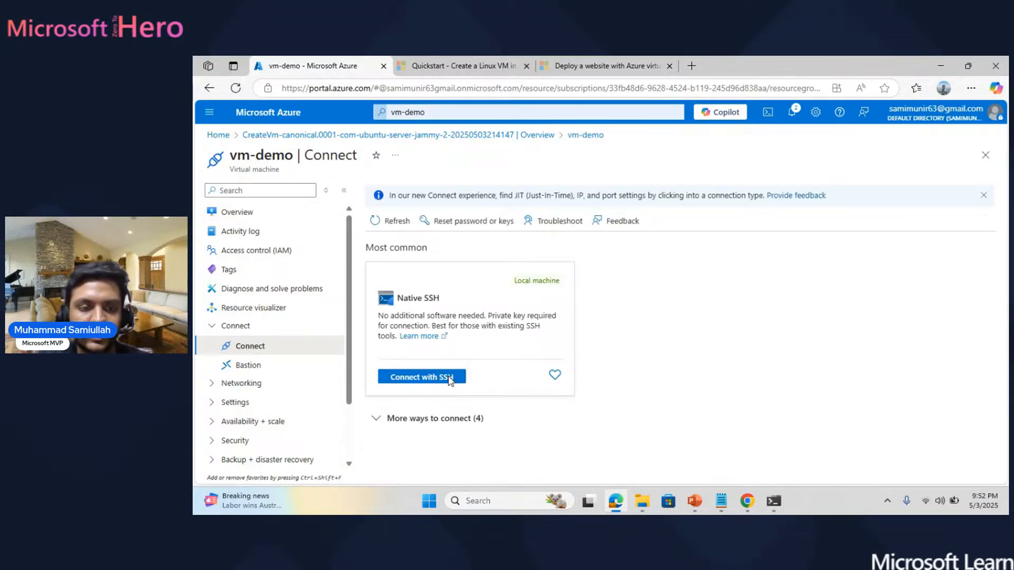
{"action": "left_click", "coordinate": [449, 381]}
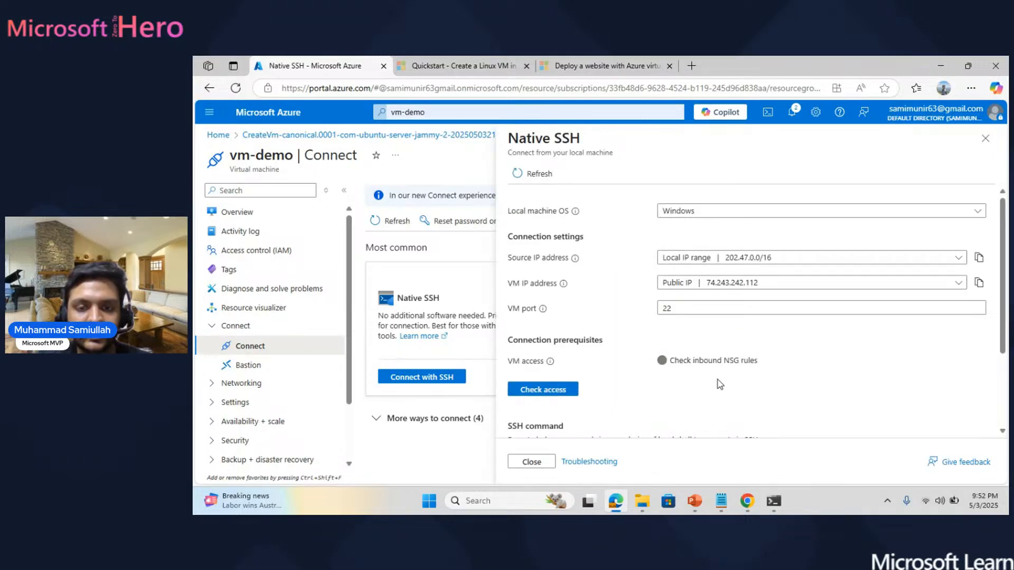
{"action": "scroll", "coordinate": [717, 384], "scroll_direction": "down", "scroll_amount": 3}
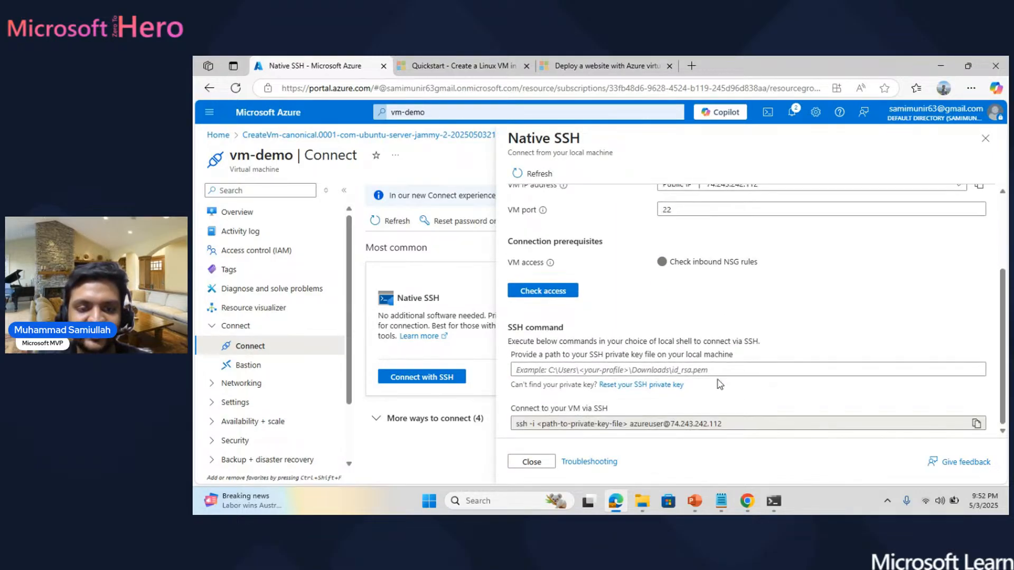
{"action": "scroll", "coordinate": [717, 385], "scroll_direction": "up", "scroll_amount": 3}
{"action": "scroll", "coordinate": [719, 384], "scroll_direction": "down", "scroll_amount": 2}
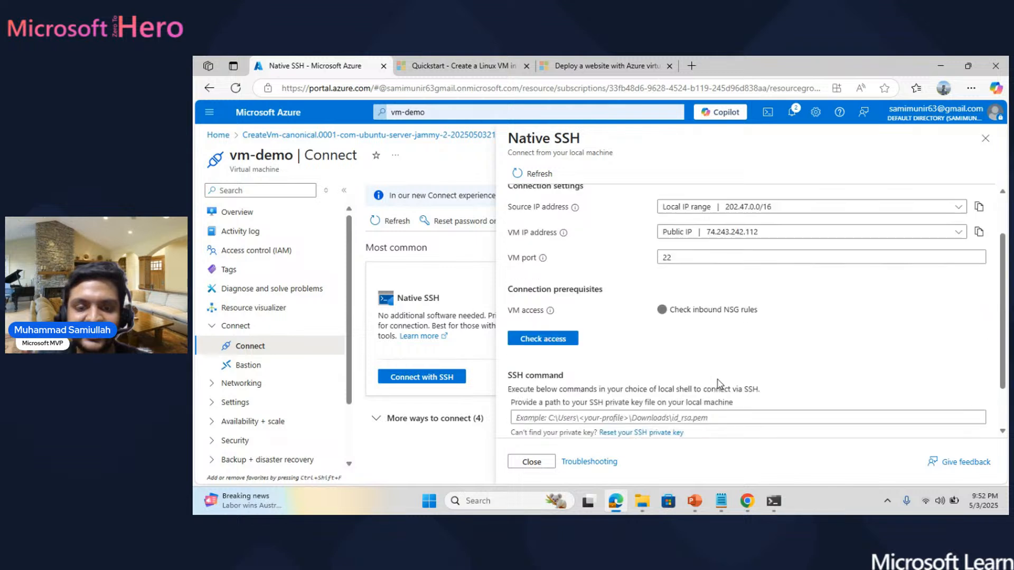
{"action": "scroll", "coordinate": [719, 384], "scroll_direction": "down", "scroll_amount": 1}
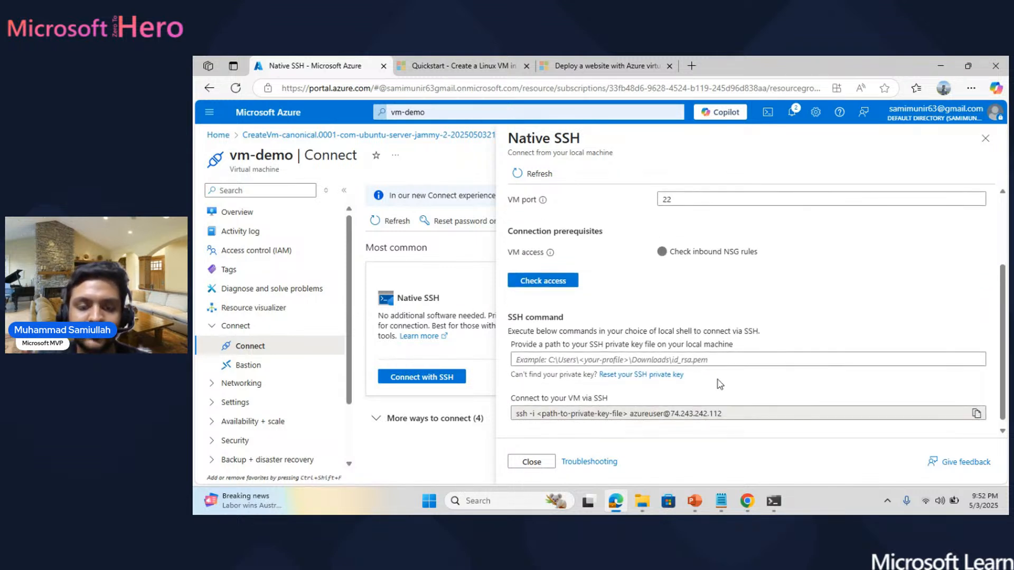
{"action": "scroll", "coordinate": [662, 385], "scroll_direction": "up", "scroll_amount": 1}
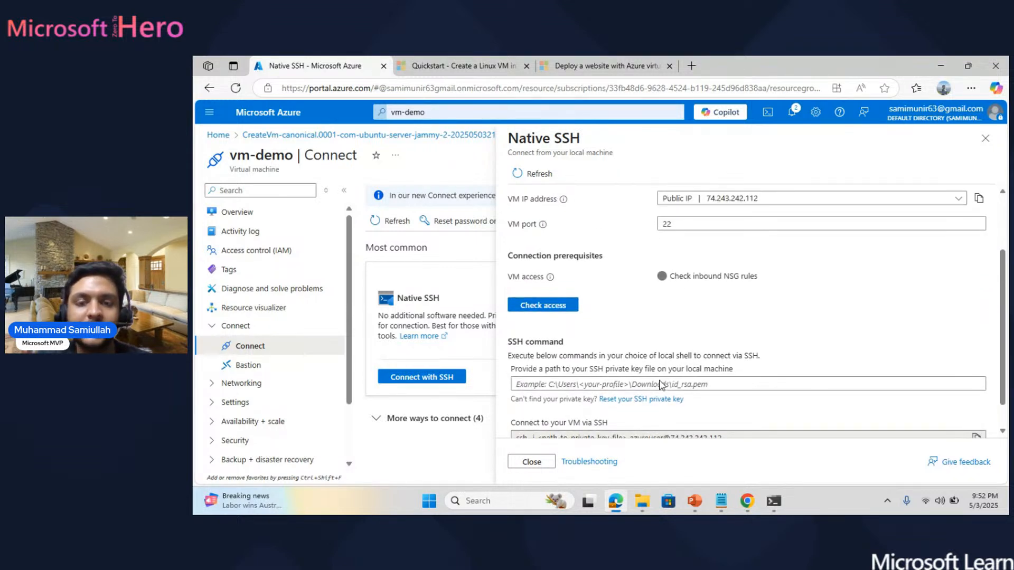
{"action": "scroll", "coordinate": [662, 385], "scroll_direction": "down", "scroll_amount": 1}
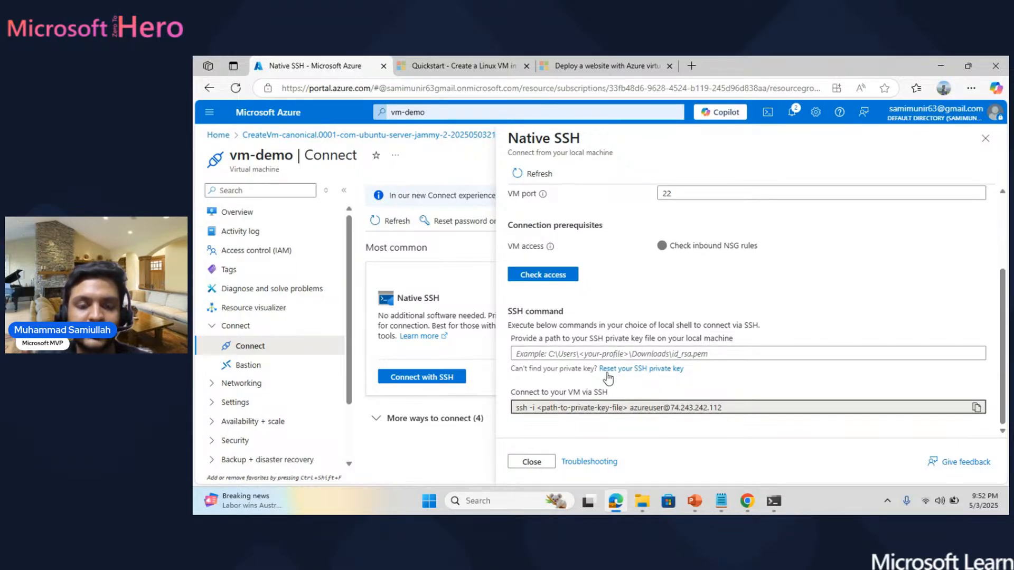
Switch to File Explorer, open the multi-container-app folder, copy the user-profile part of its path, and return to the Azure portal.
{"action": "left_click", "coordinate": [598, 356]}
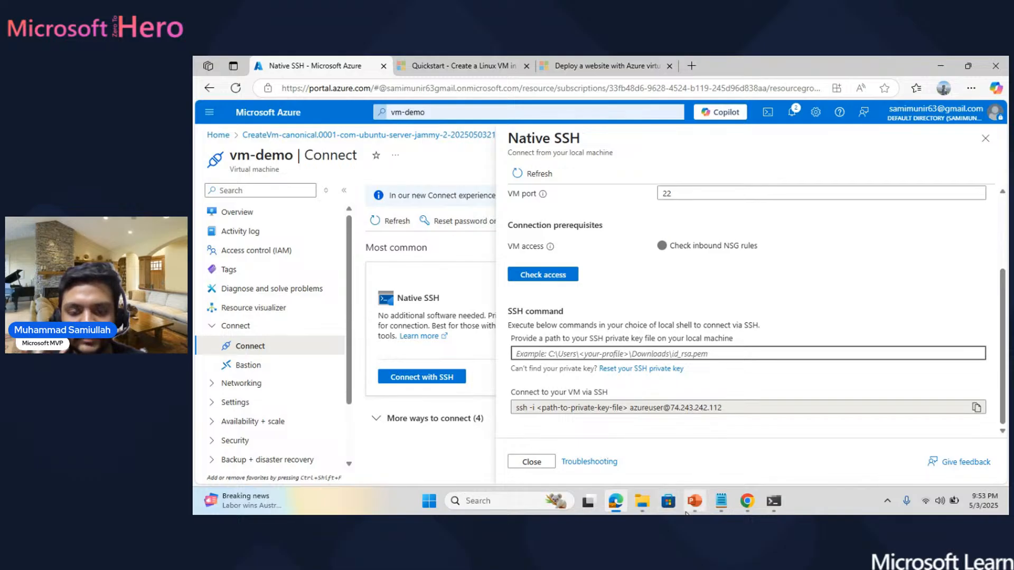
{"action": "left_click", "coordinate": [636, 506]}
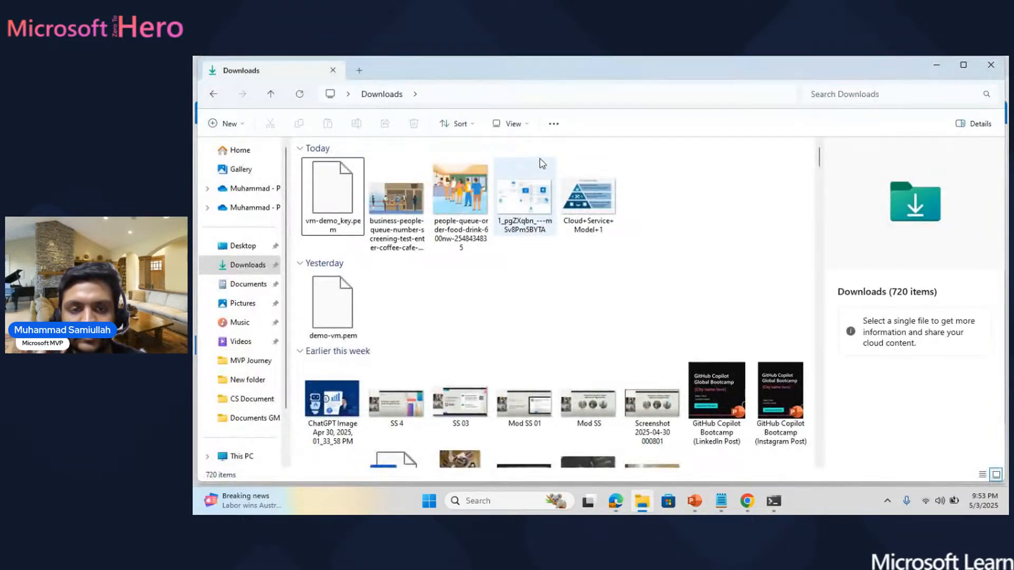
{"action": "left_click", "coordinate": [471, 94]}
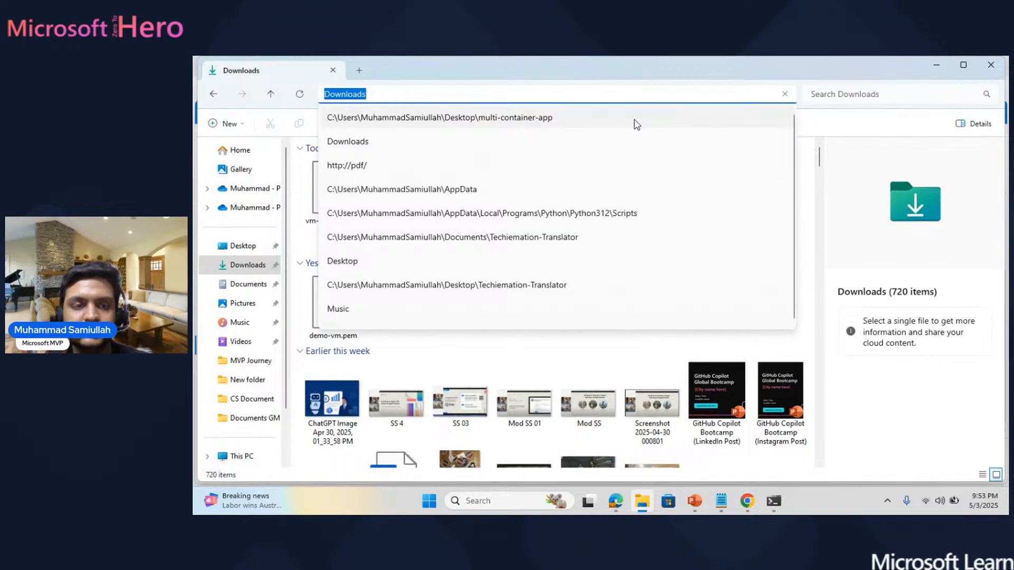
{"action": "left_click", "coordinate": [593, 119]}
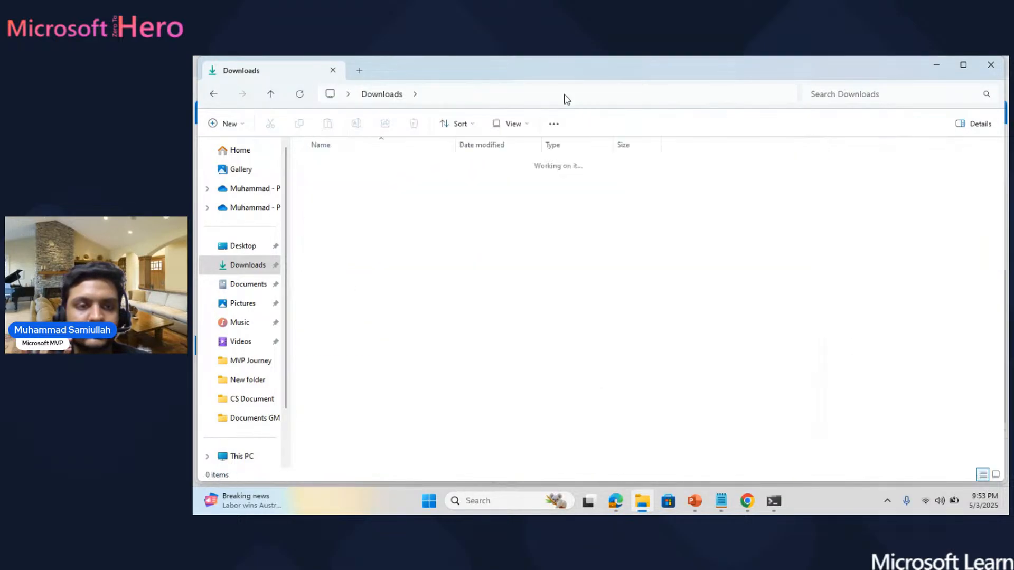
{"action": "left_click", "coordinate": [652, 91]}
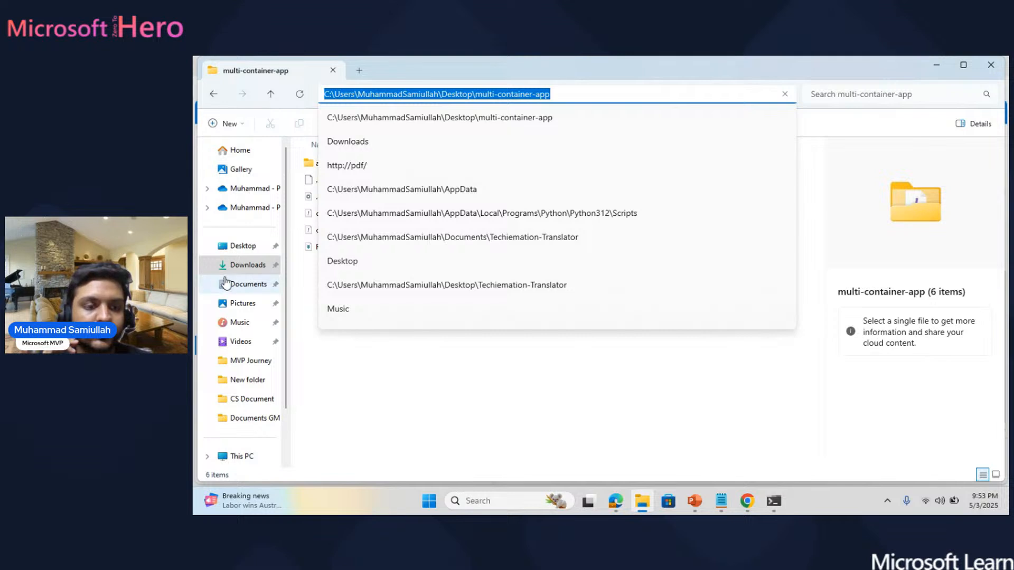
{"action": "left_click", "coordinate": [440, 94]}
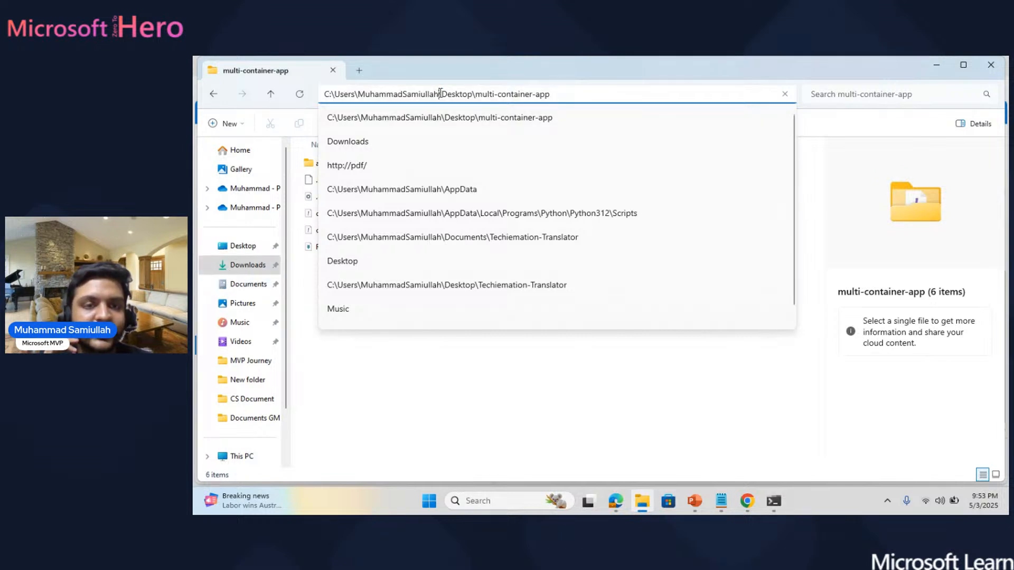
{"action": "left_click_drag", "start_coordinate": [441, 94], "coordinate": [326, 89]}
{"action": "key", "text": "ctrl+c"}
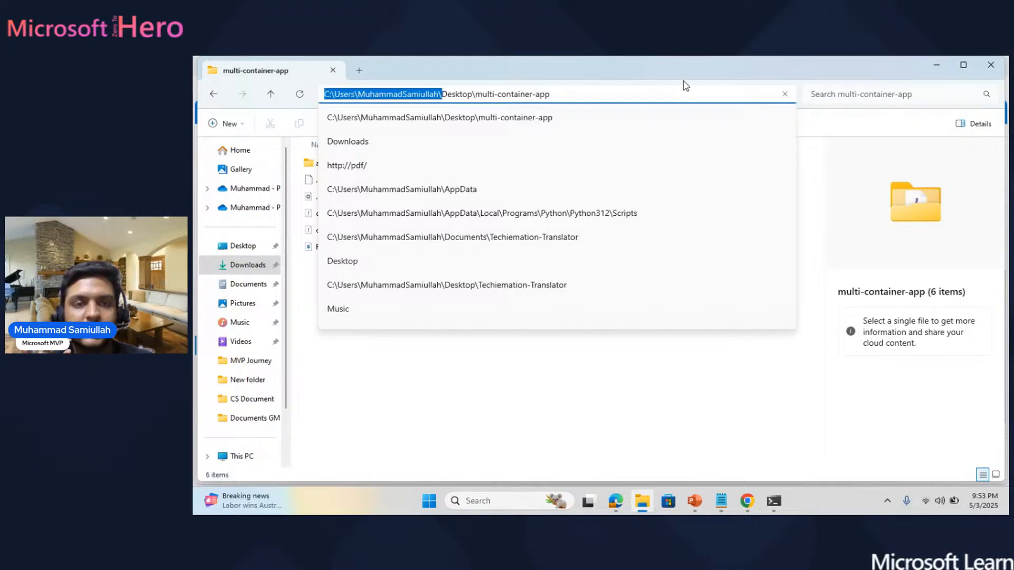
{"action": "left_click", "coordinate": [929, 62]}
{"action": "left_click", "coordinate": [930, 65]}
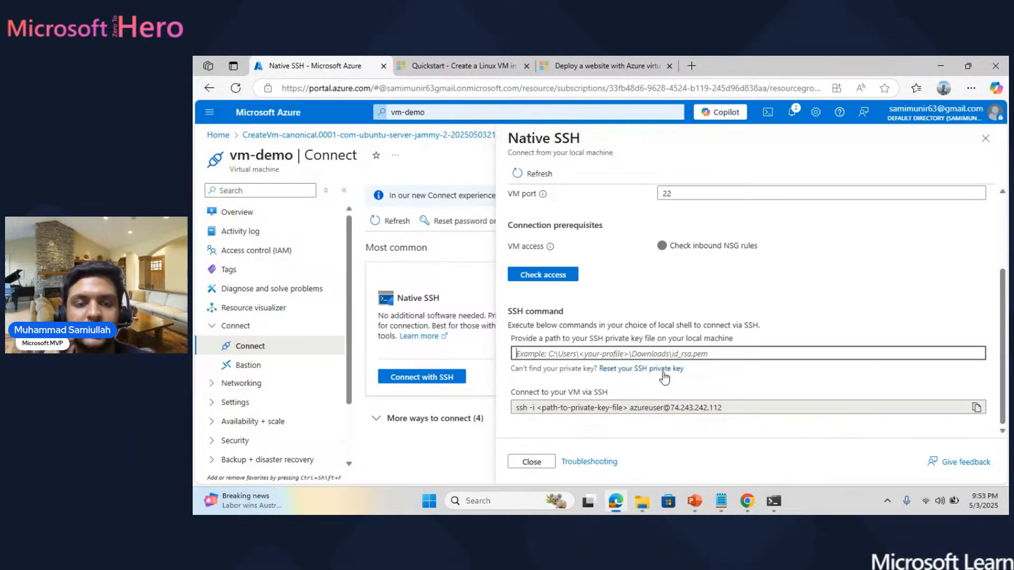
Try to enter the user's Downloads folder path as the SSH private key path, and clear the field.
{"action": "left_click", "coordinate": [591, 354]}
{"action": "key", "text": "ctrl+v"}
{"action": "type", "text": "Down"}
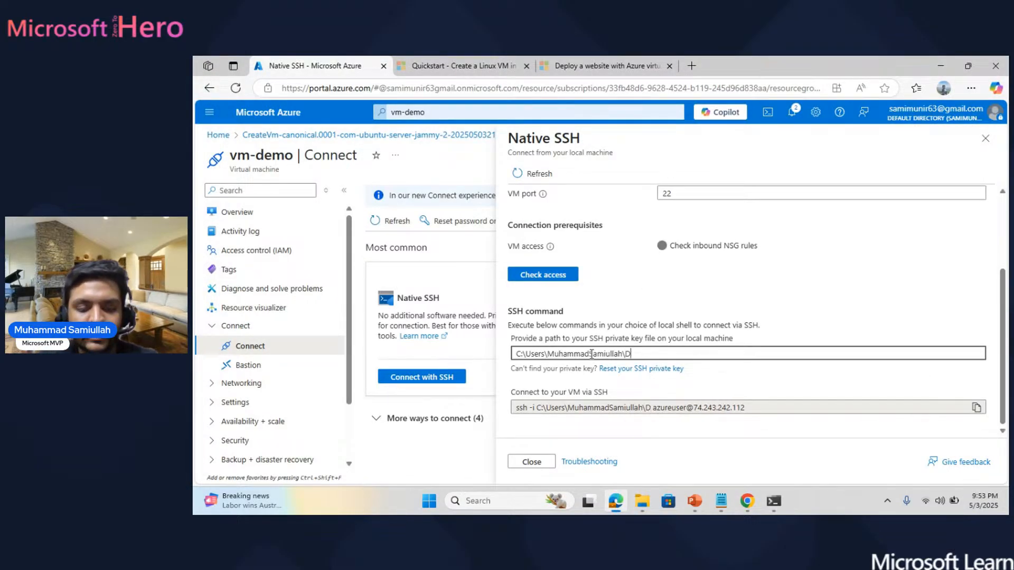
{"action": "key", "text": "BackSpace"}
{"action": "key", "text": "BackSpace"}
{"action": "key", "text": "BackSpace"}
{"action": "key", "text": "BackSpace"}
{"action": "key", "text": "BackSpace"}
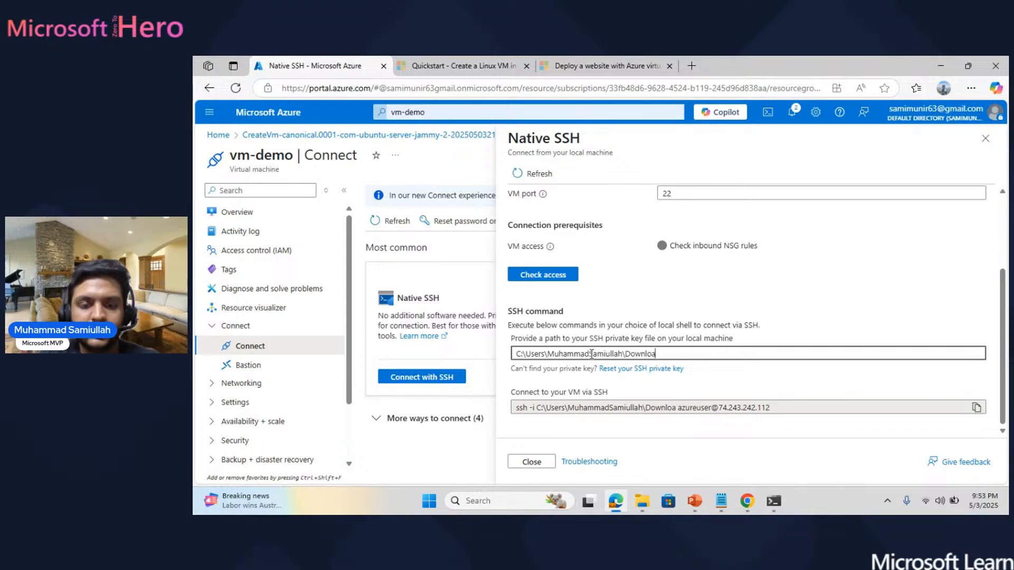
{"action": "key", "text": "BackSpace"}
{"action": "key", "text": "BackSpace"}
{"action": "key", "text": "BackSpace"}
{"action": "key", "text": "BackSpace"}
{"action": "key", "text": "BackSpace"}
{"action": "key", "text": "BackSpace"}
{"action": "key", "text": "BackSpace"}
{"action": "key", "text": "BackSpace"}
{"action": "key", "text": "BackSpace"}
{"action": "key", "text": "BackSpace"}
{"action": "key", "text": "BackSpace"}
{"action": "key", "text": "BackSpace"}
{"action": "key", "text": "BackSpace"}
{"action": "key", "text": "BackSpace"}
{"action": "key", "text": "BackSpace"}
{"action": "key", "text": "BackSpace"}
{"action": "key", "text": "BackSpace"}
{"action": "key", "text": "BackSpace"}
{"action": "key", "text": "BackSpace"}
{"action": "key", "text": "BackSpace"}
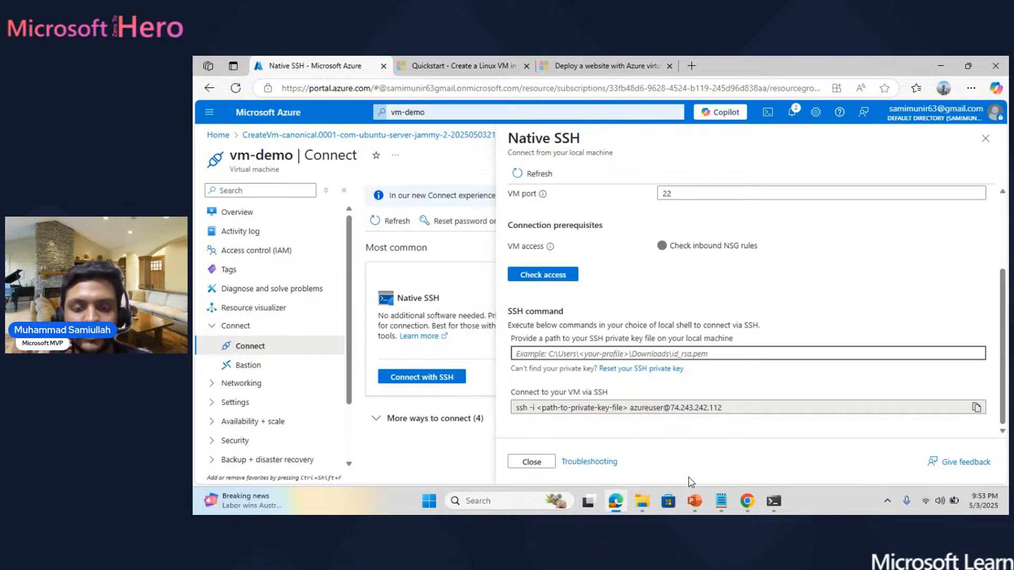
Copy the file name vm-demo_key.pem from the Downloads folder in File Explorer and enter it as the SSH private key path in the portal.
{"action": "left_click", "coordinate": [636, 510]}
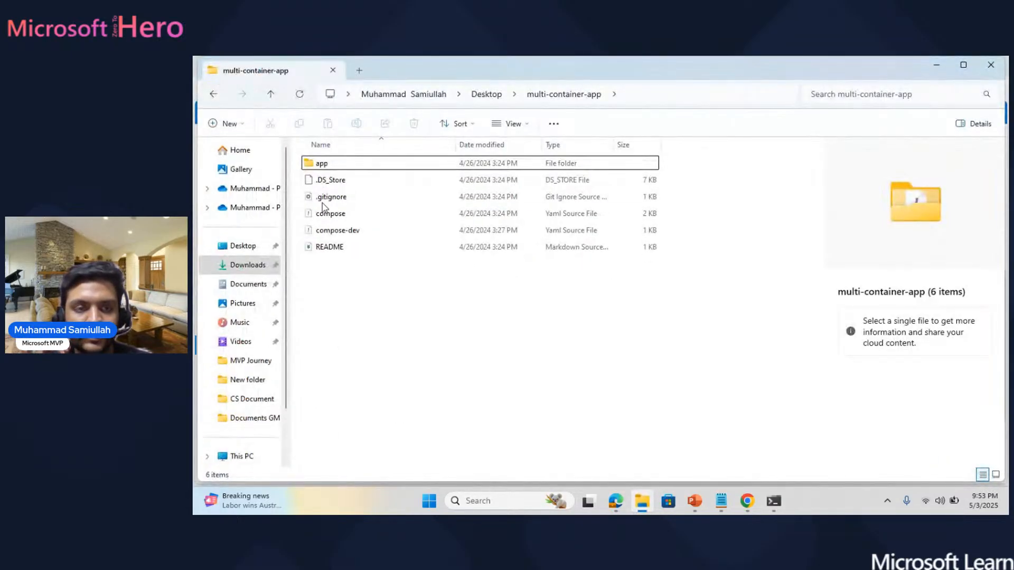
{"action": "left_click", "coordinate": [251, 270]}
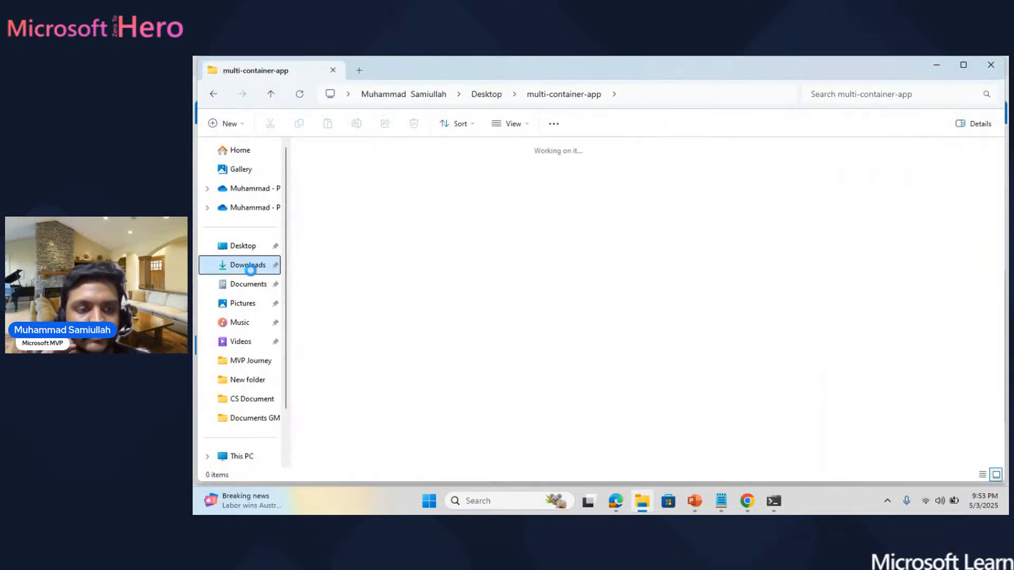
{"action": "left_click", "coordinate": [338, 229]}
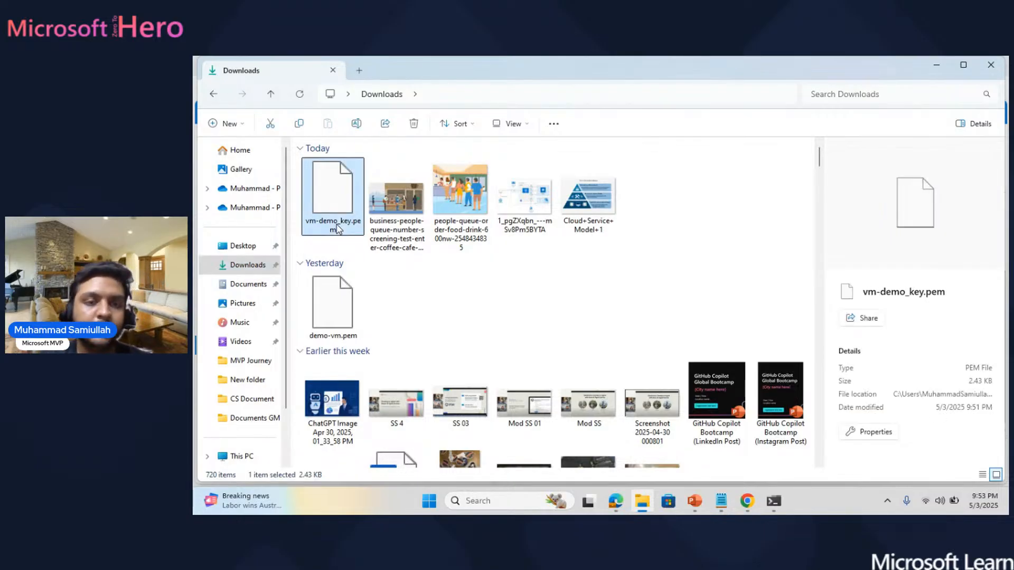
{"action": "left_click", "coordinate": [337, 228]}
{"action": "key", "text": "ctrl+a"}
{"action": "key", "text": "ctrl+c"}
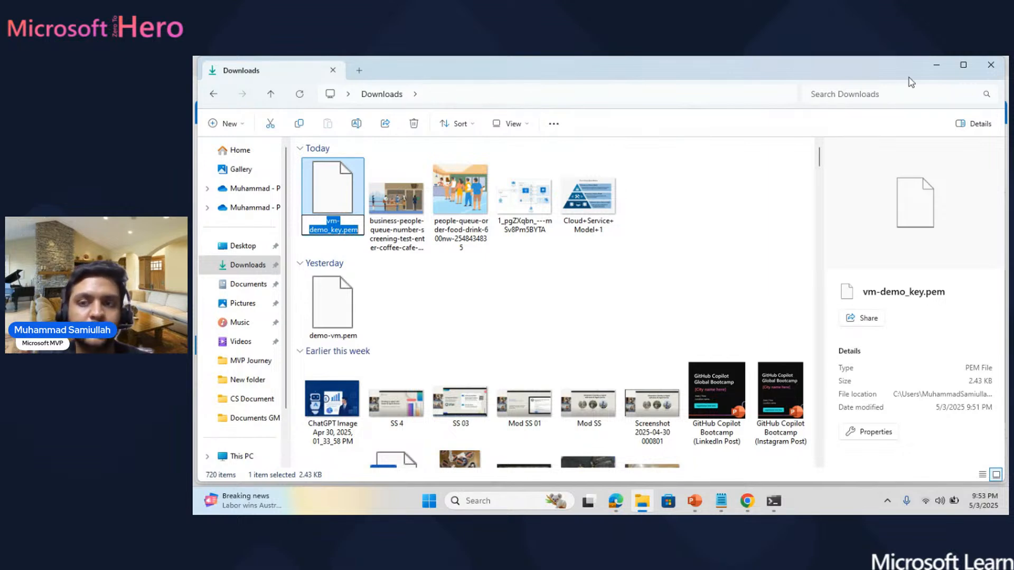
{"action": "left_click", "coordinate": [936, 65]}
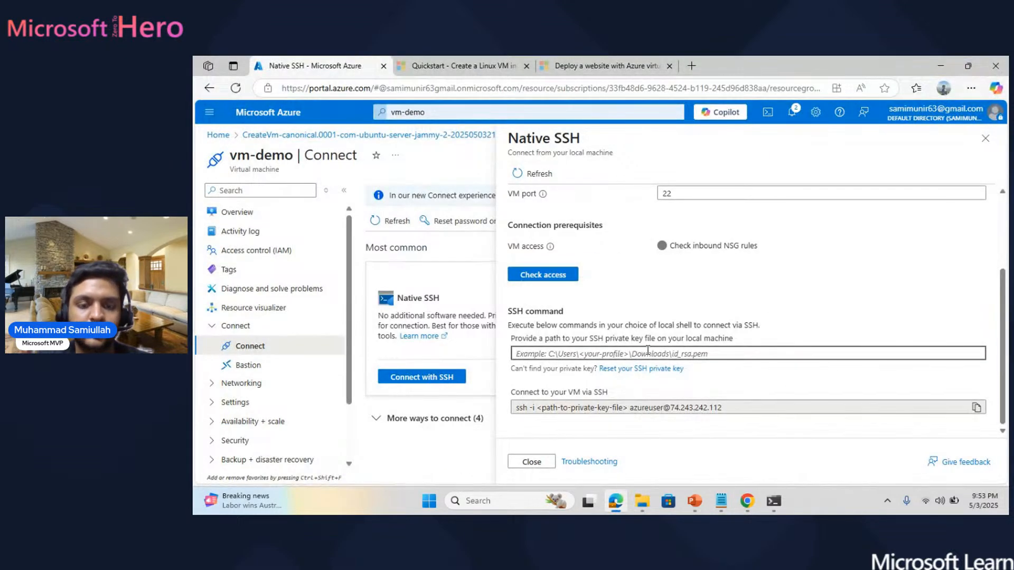
{"action": "key", "text": "ctrl+v"}
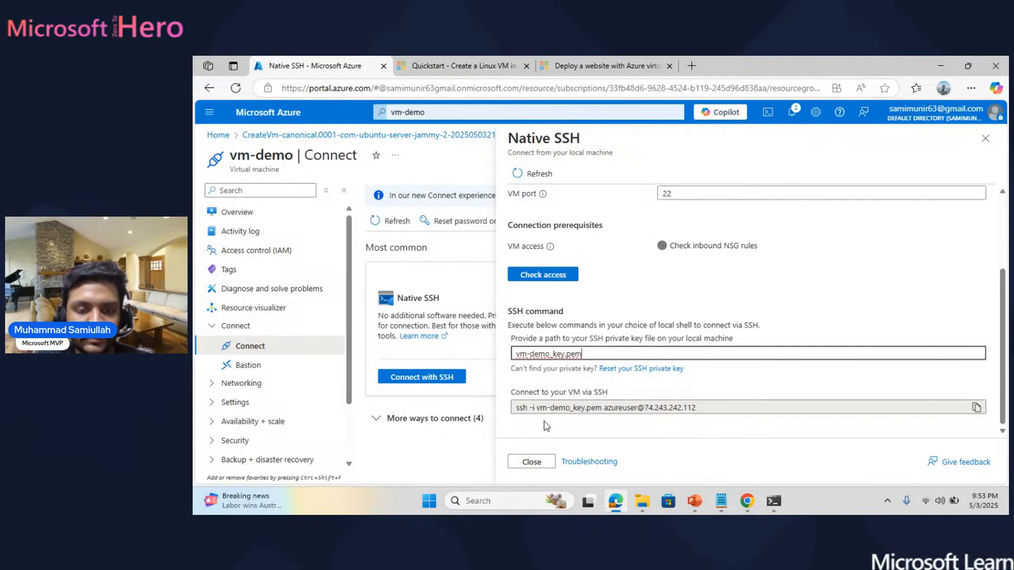
{"action": "left_click", "coordinate": [976, 407]}
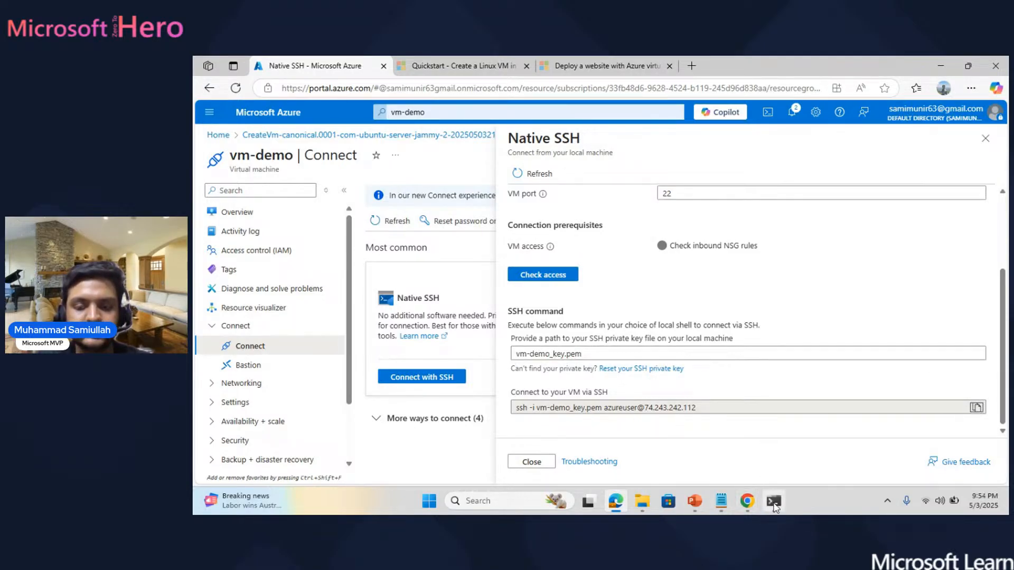
{"action": "left_click", "coordinate": [774, 507]}
{"action": "key", "text": "ctrl+v"}
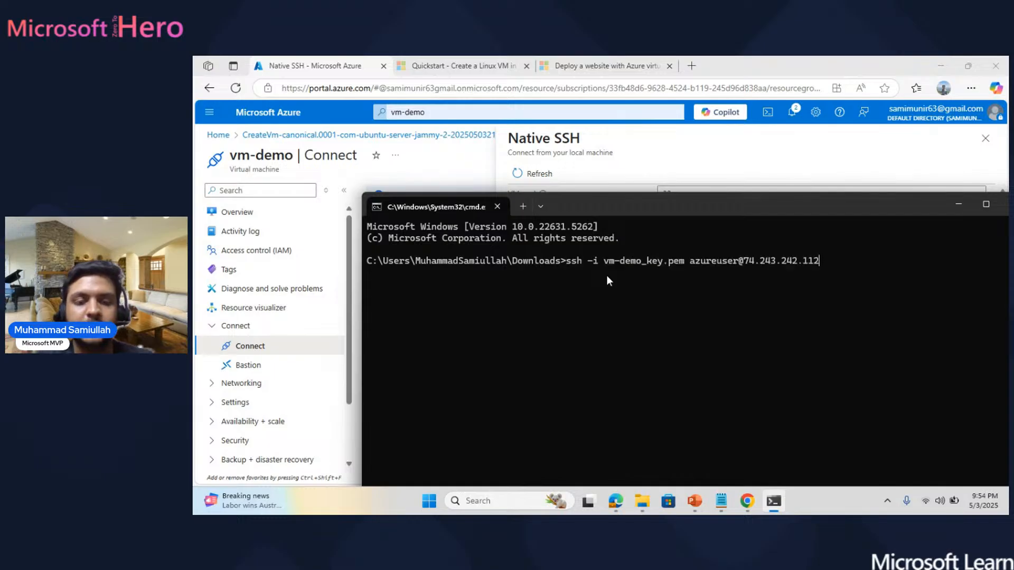
{"action": "key", "text": "Return"}
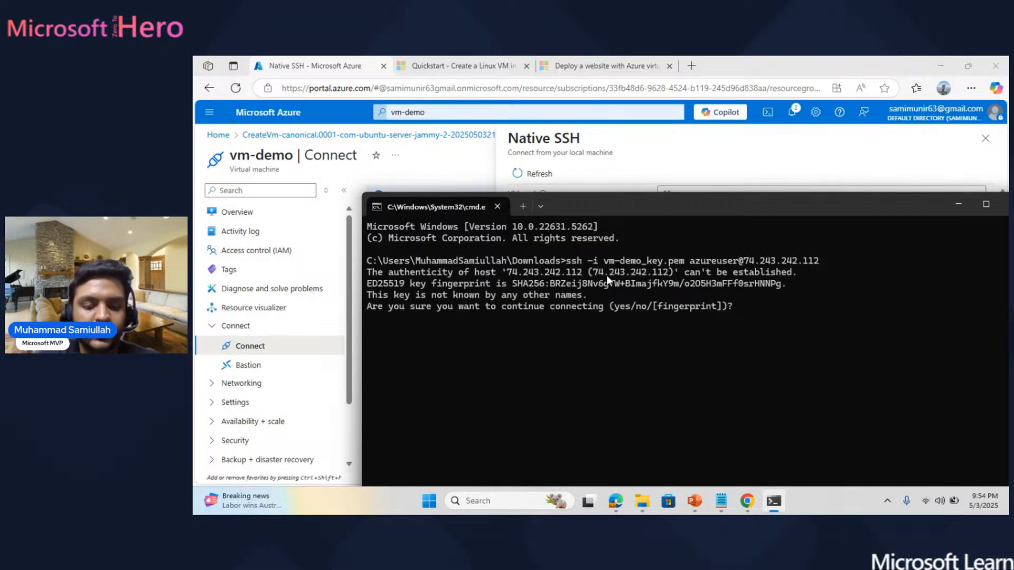
{"action": "type", "text": "yes"}
{"action": "key", "text": "Return"}
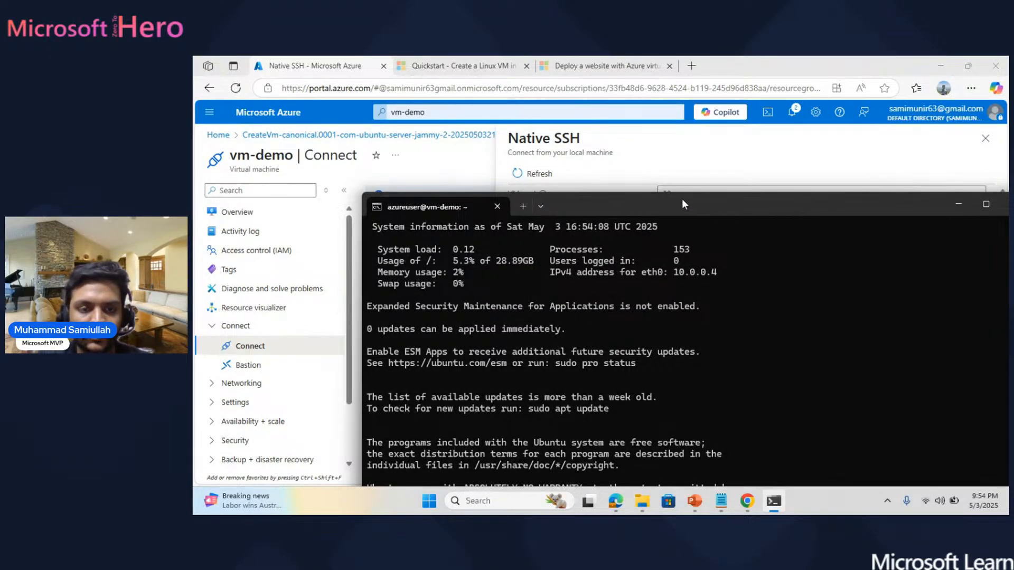
{"action": "left_click_drag", "start_coordinate": [682, 202], "coordinate": [658, 98]}
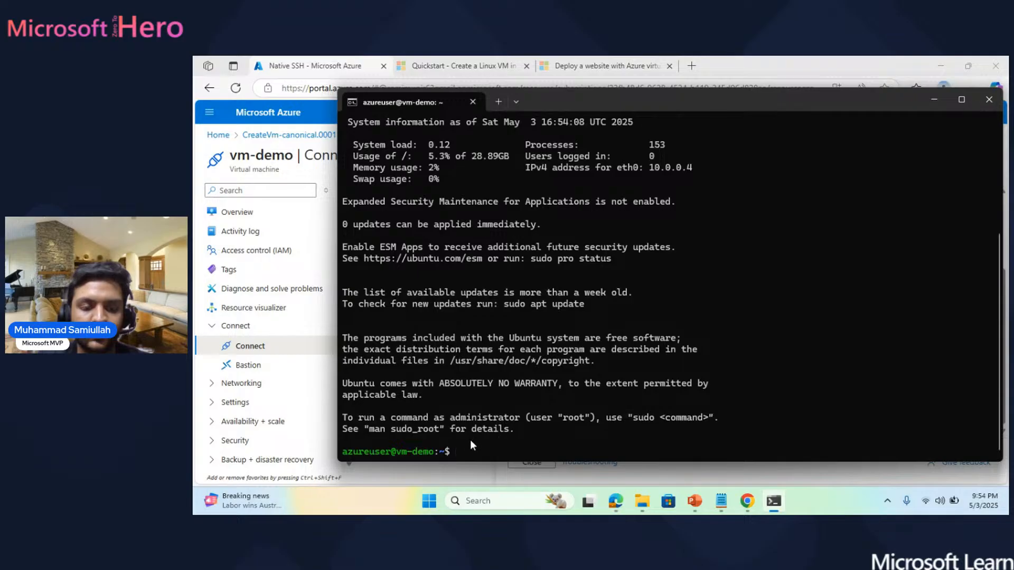
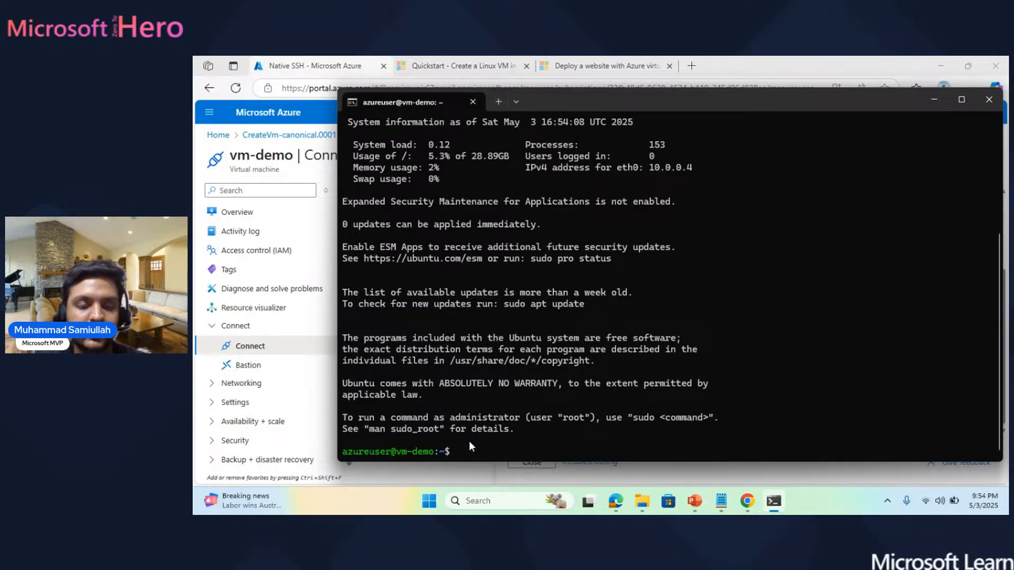
Insert sudo apt-get update from the clipboard history at the VM's shell prompt and run it.
{"action": "key", "text": "super+v"}
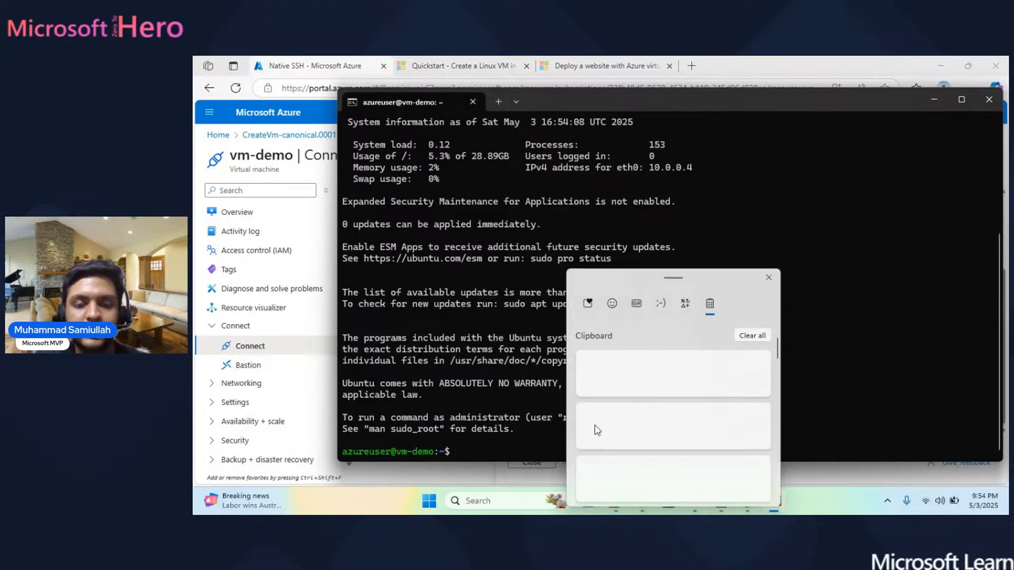
{"action": "scroll", "coordinate": [630, 422], "scroll_direction": "down", "scroll_amount": 1}
{"action": "scroll", "coordinate": [633, 425], "scroll_direction": "down", "scroll_amount": 5}
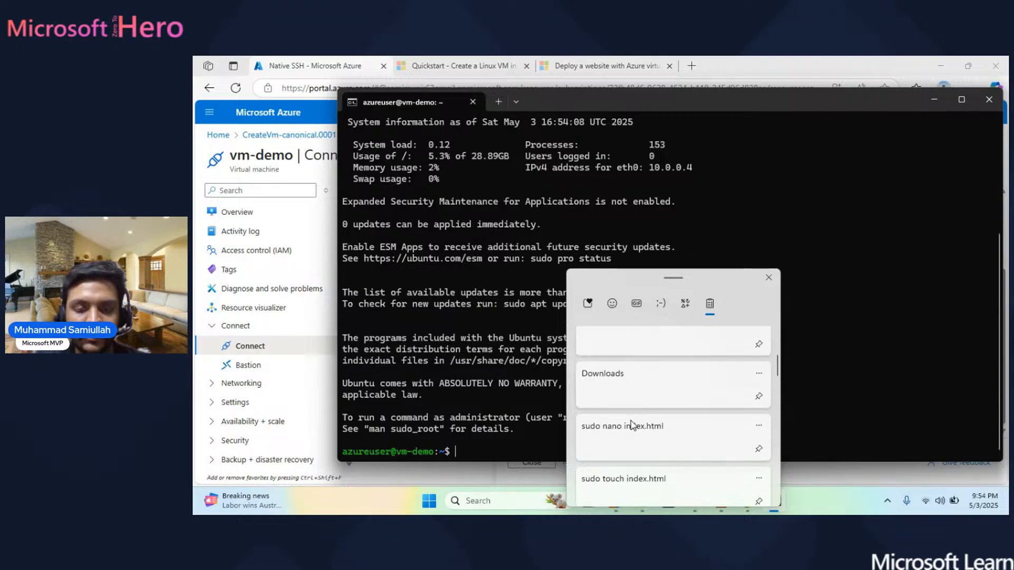
{"action": "scroll", "coordinate": [632, 426], "scroll_direction": "down", "scroll_amount": 4}
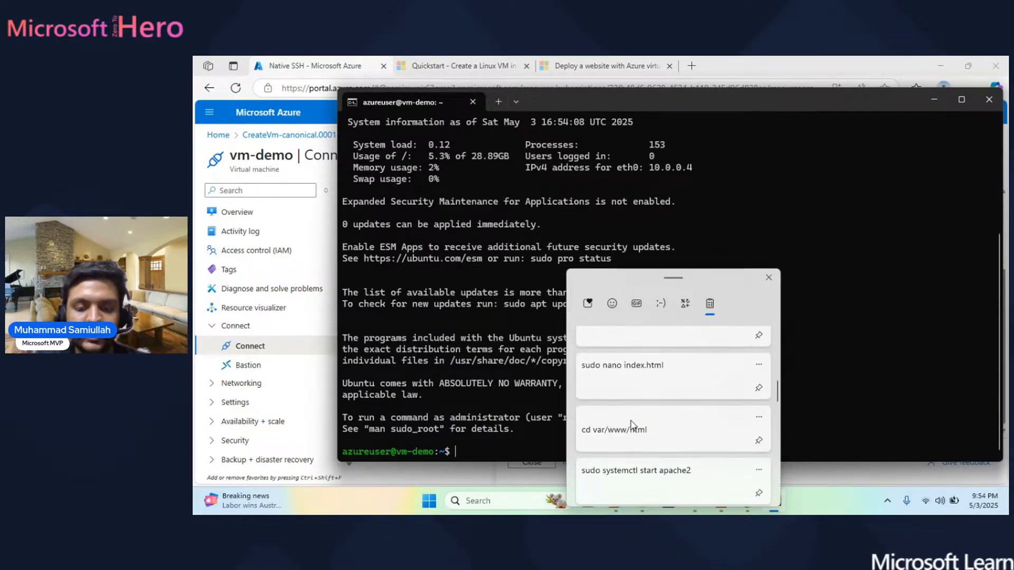
{"action": "scroll", "coordinate": [632, 425], "scroll_direction": "down", "scroll_amount": 1}
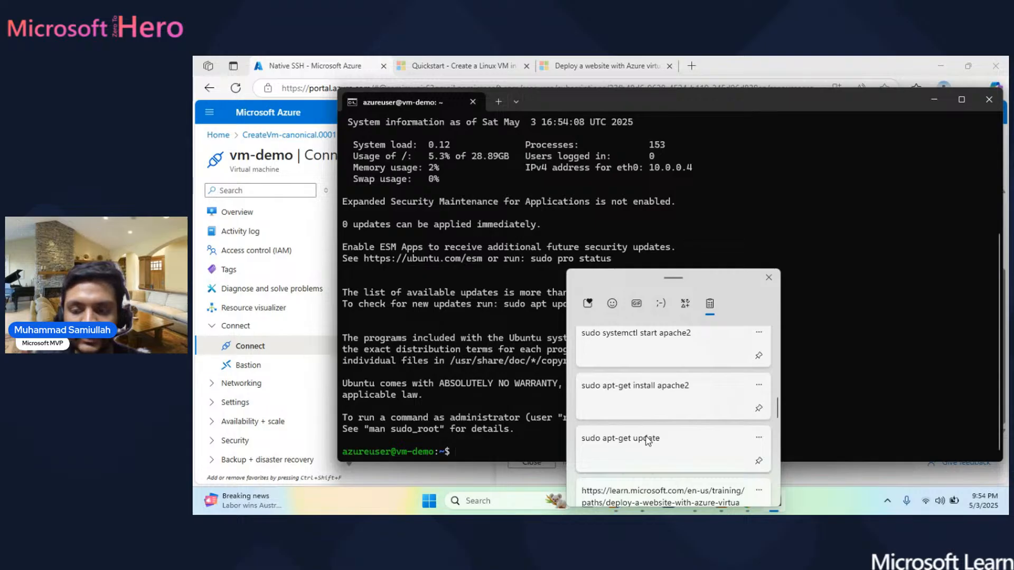
{"action": "left_click", "coordinate": [648, 440]}
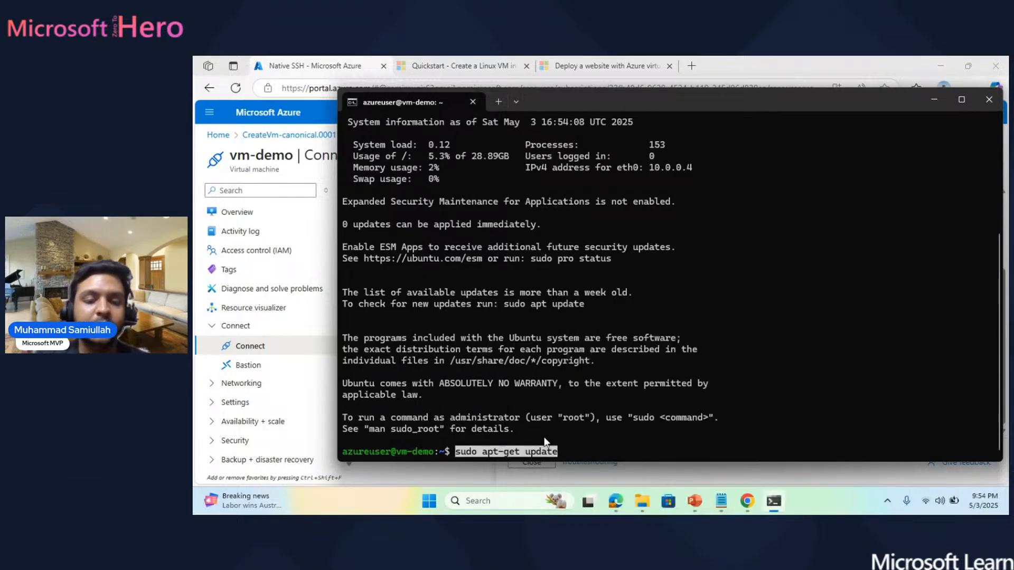
{"action": "key", "text": "Return"}
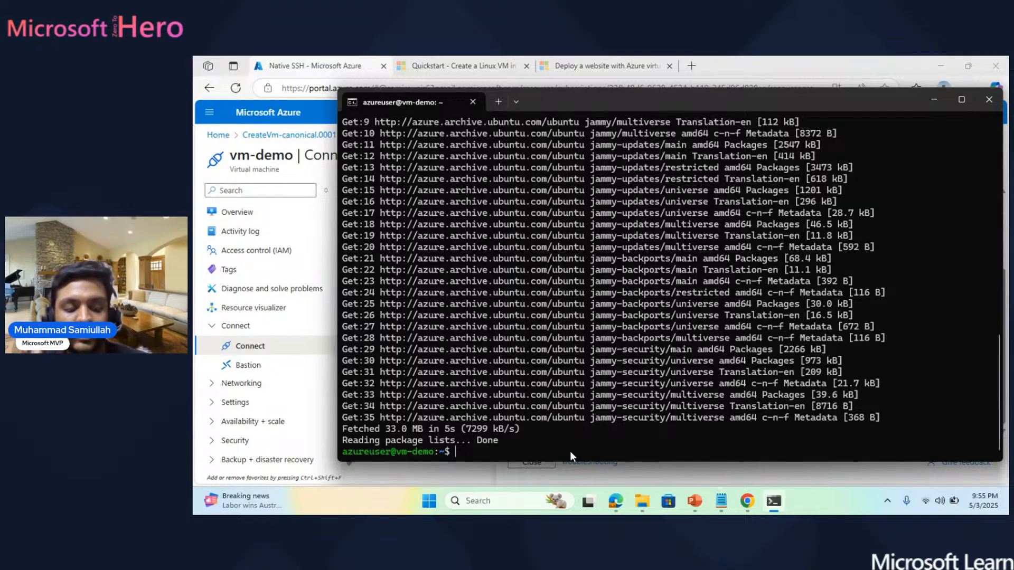
Run sudo apt-get install apache2 from the clipboard history, answer Y to continue, and review the installation output.
{"action": "key", "text": "super+v"}
{"action": "scroll", "coordinate": [627, 463], "scroll_direction": "down", "scroll_amount": 1}
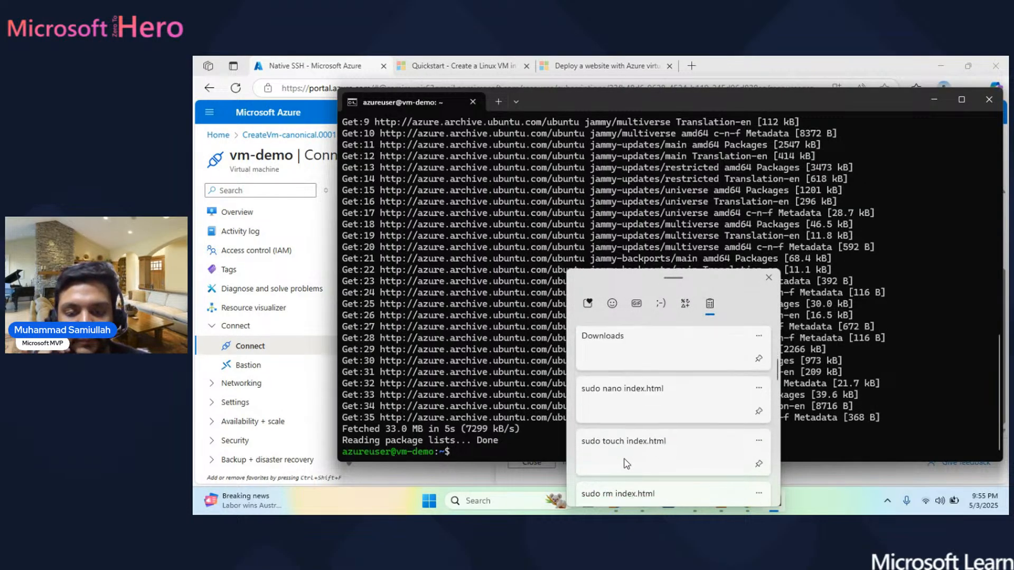
{"action": "scroll", "coordinate": [626, 463], "scroll_direction": "down", "scroll_amount": 5}
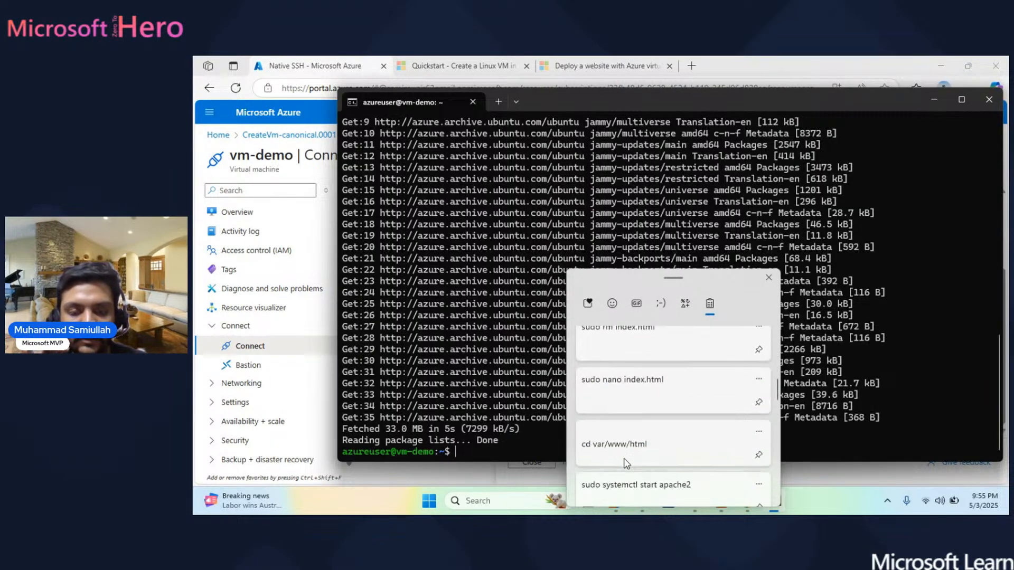
{"action": "scroll", "coordinate": [626, 463], "scroll_direction": "down", "scroll_amount": 1}
{"action": "scroll", "coordinate": [618, 420], "scroll_direction": "down", "scroll_amount": 1}
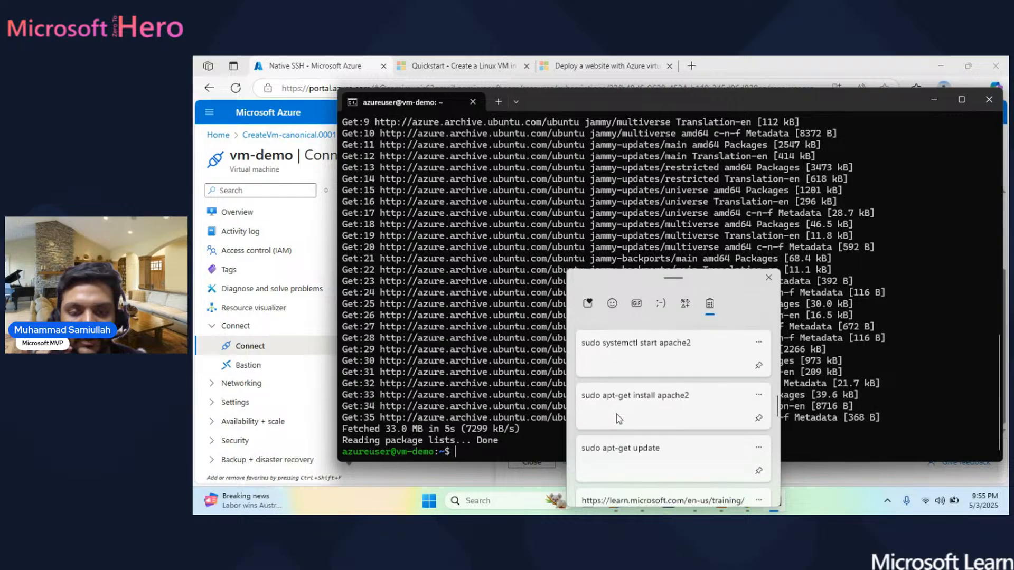
{"action": "scroll", "coordinate": [619, 419], "scroll_direction": "up", "scroll_amount": 1}
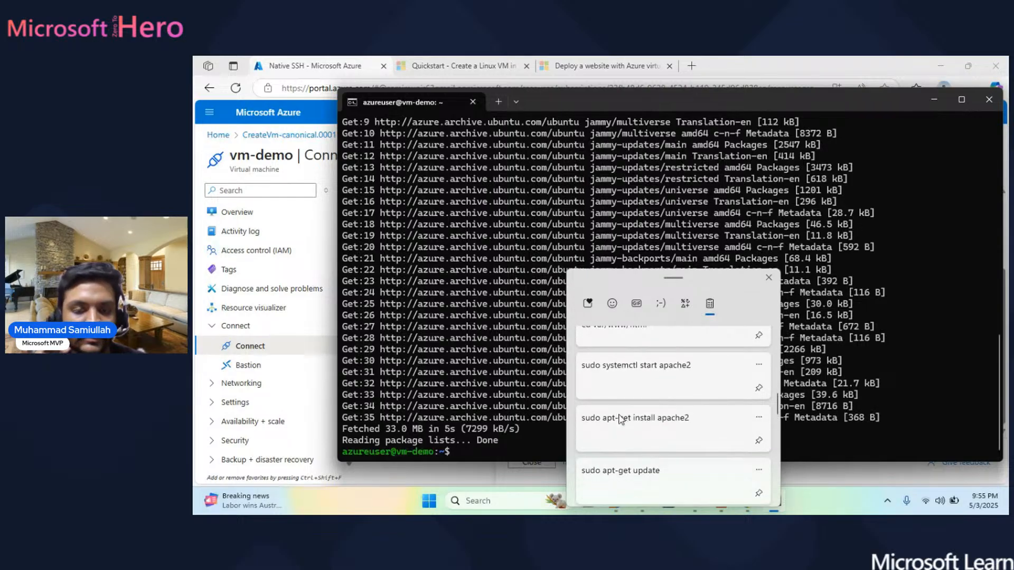
{"action": "left_click", "coordinate": [627, 421]}
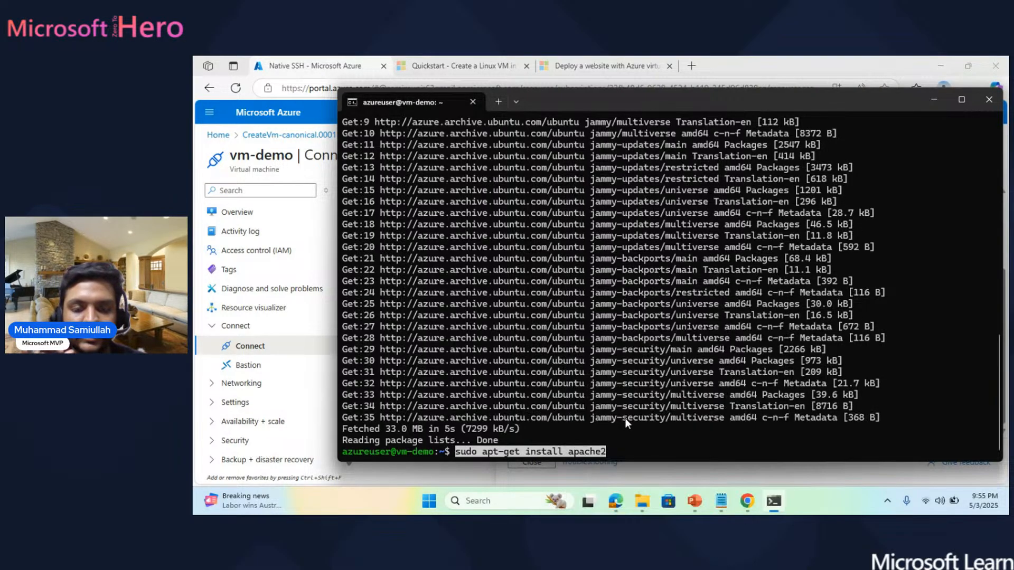
{"action": "key", "text": "Return"}
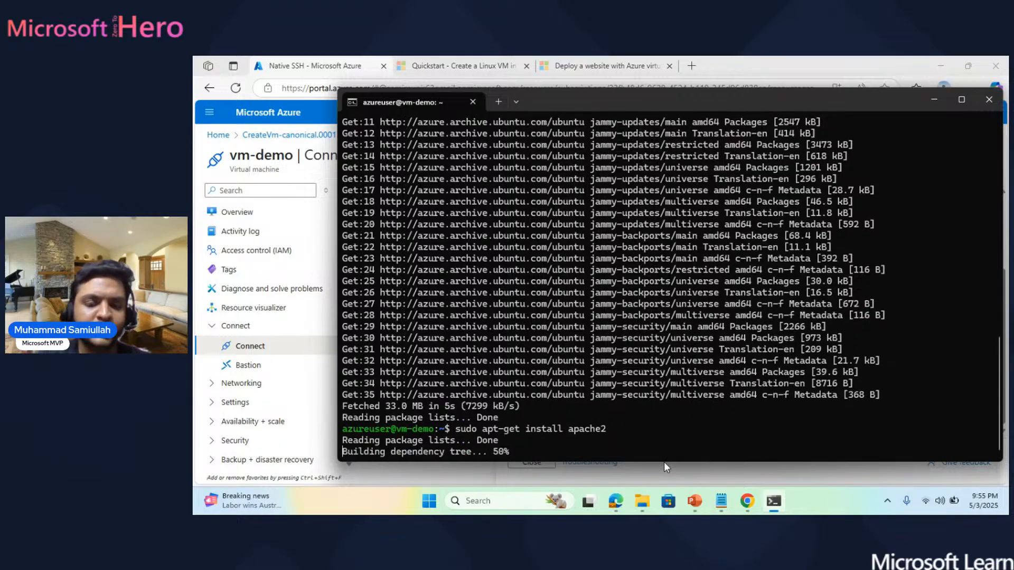
{"action": "type", "text": "Y"}
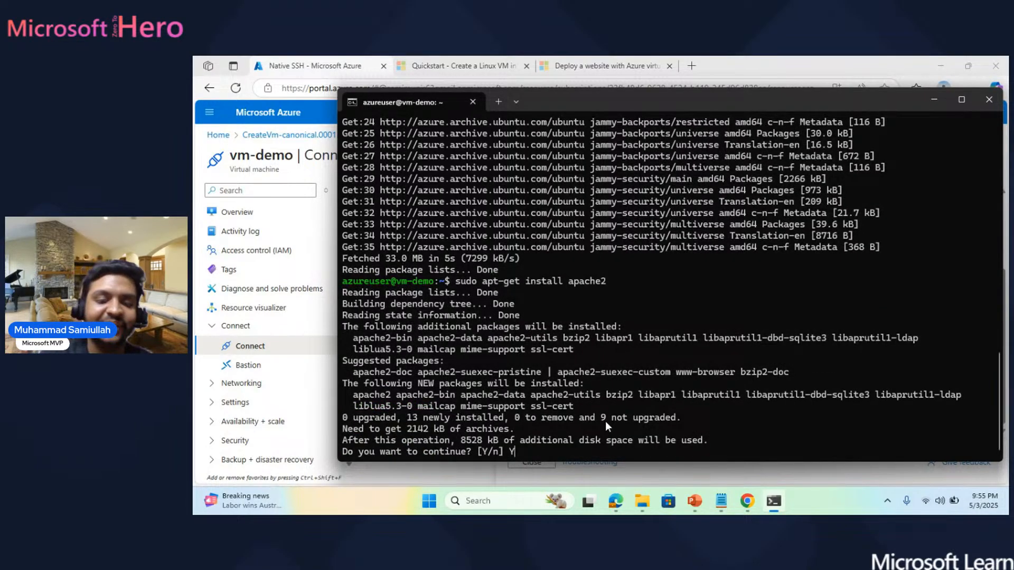
{"action": "key", "text": "Return"}
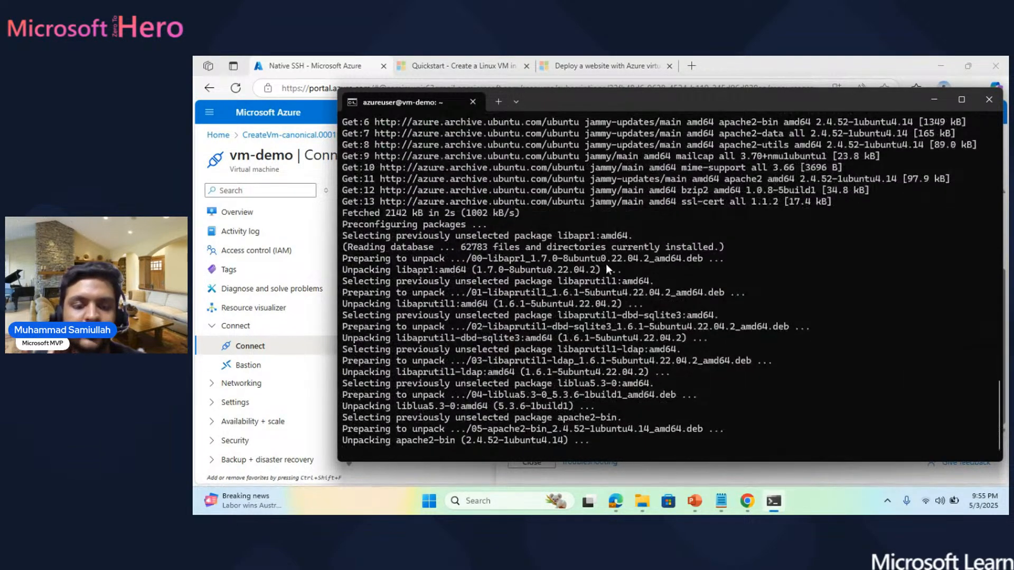
{"action": "scroll", "coordinate": [653, 285], "scroll_direction": "up", "scroll_amount": 10}
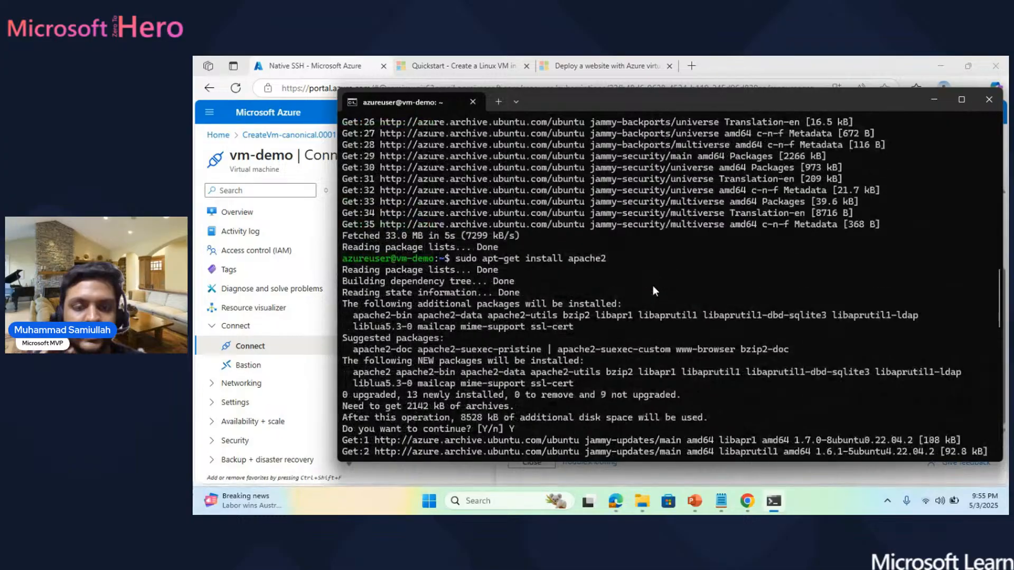
{"action": "scroll", "coordinate": [592, 268], "scroll_direction": "down", "scroll_amount": 15}
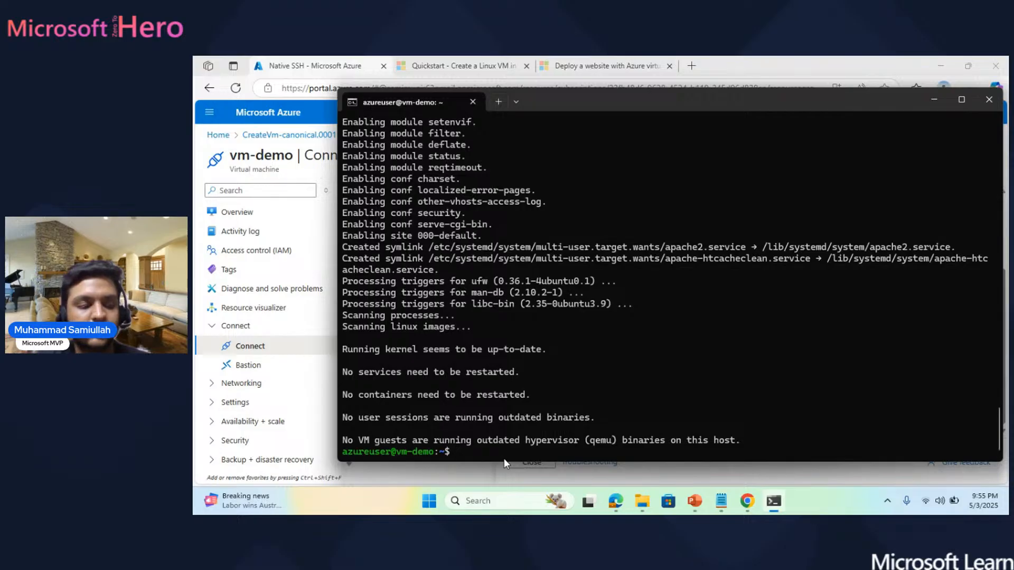
Start the Apache service by running sudo systemctl start apache2 from the clipboard history.
{"action": "key", "text": "super+v"}
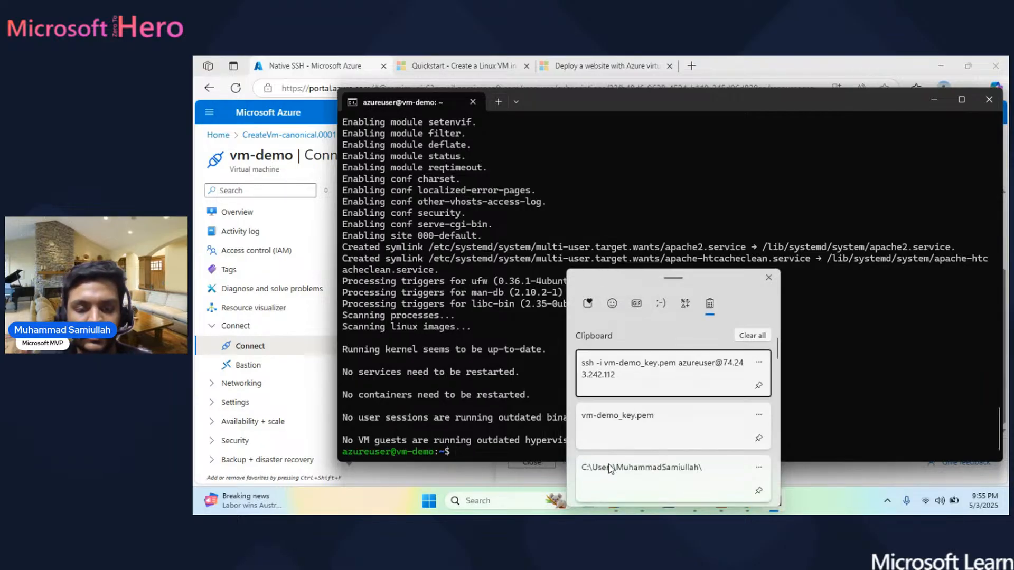
{"action": "scroll", "coordinate": [611, 469], "scroll_direction": "down", "scroll_amount": 2}
{"action": "scroll", "coordinate": [610, 469], "scroll_direction": "down", "scroll_amount": 5}
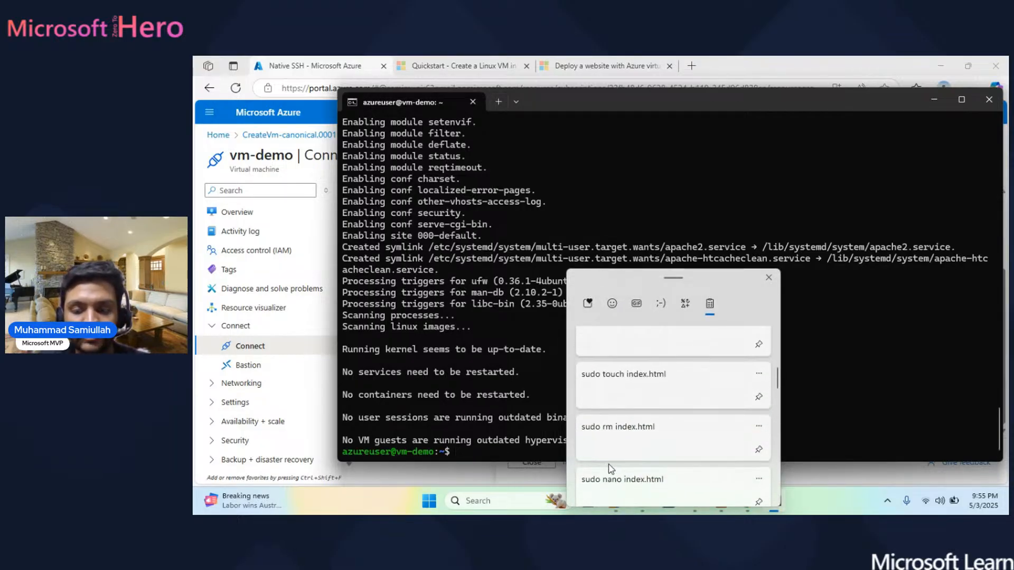
{"action": "scroll", "coordinate": [611, 468], "scroll_direction": "down", "scroll_amount": 1}
{"action": "scroll", "coordinate": [611, 468], "scroll_direction": "down", "scroll_amount": 4}
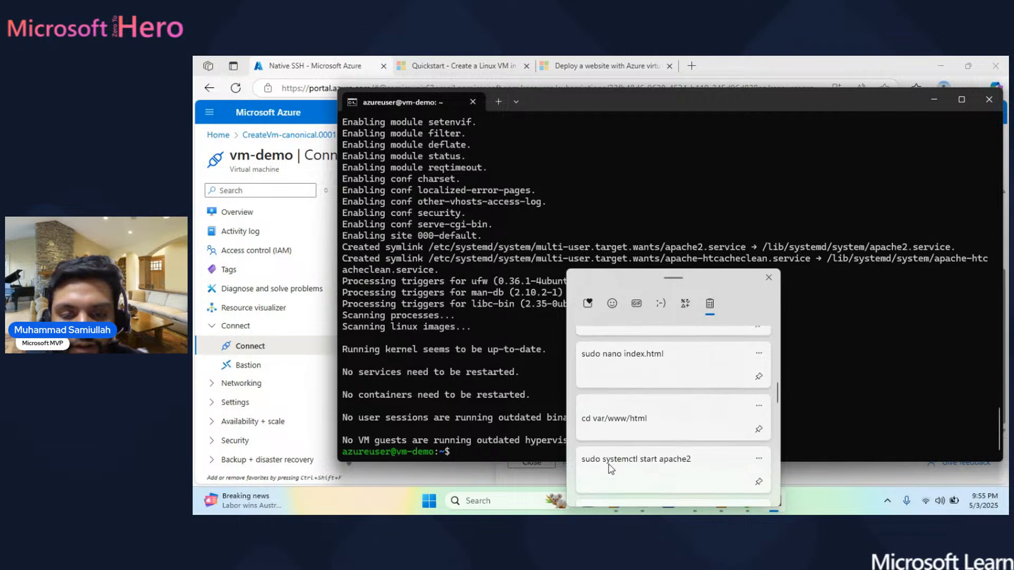
{"action": "left_click", "coordinate": [608, 443]}
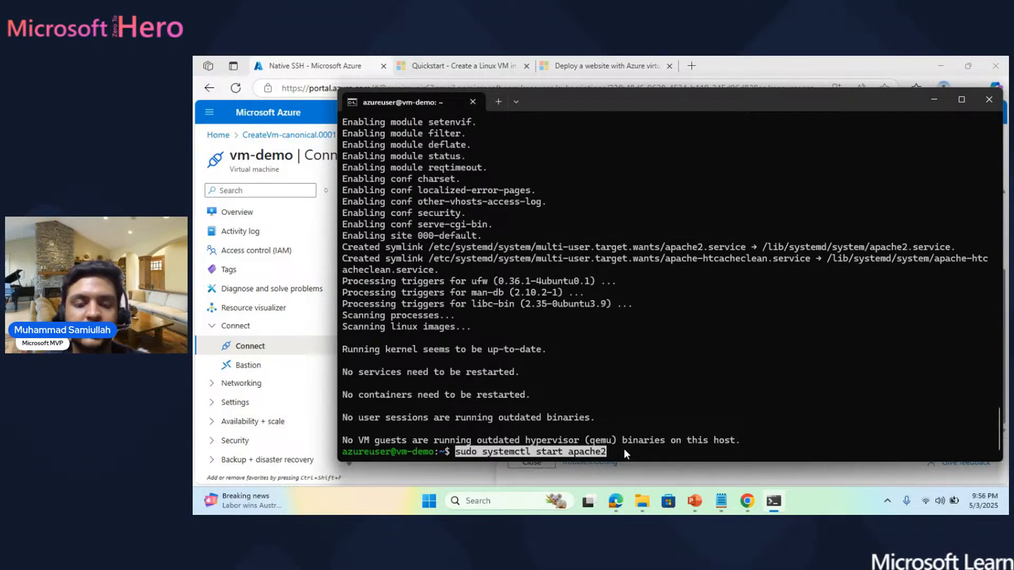
{"action": "key", "text": "Return"}
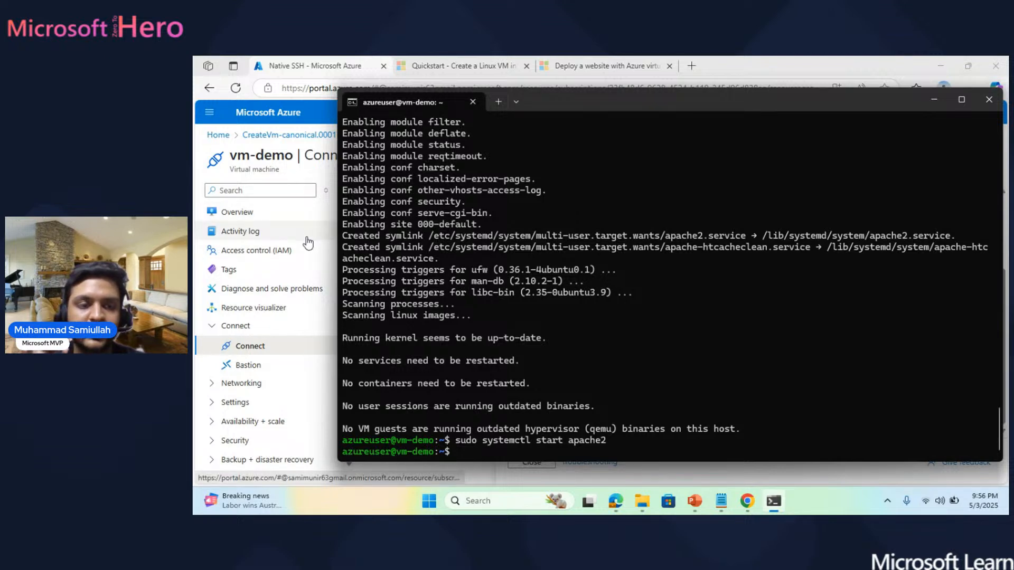
Switch to the Azure portal in the browser, show the vm-demo overview, and copy the VM's public IP address.
{"action": "left_click", "coordinate": [323, 113]}
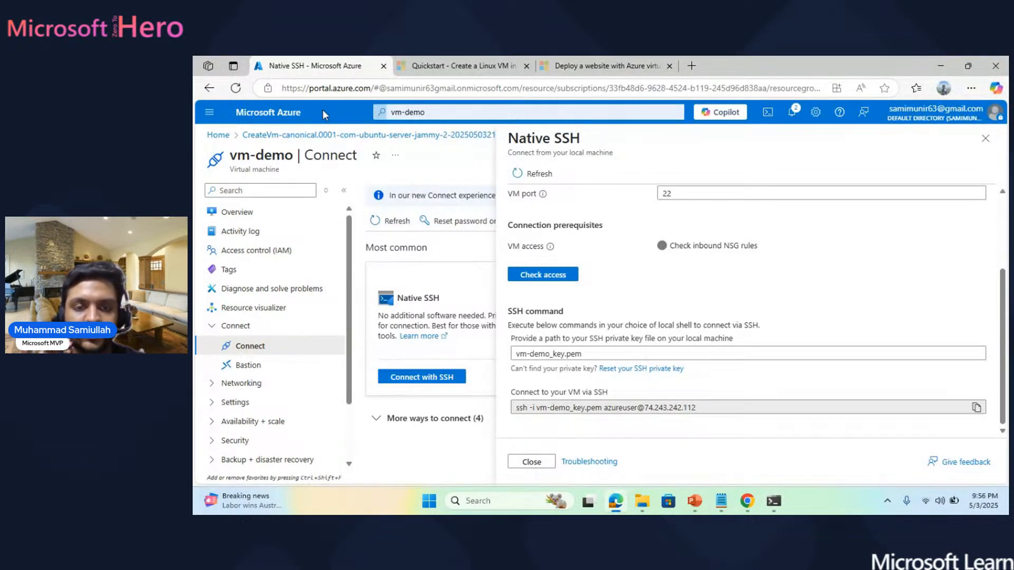
{"action": "left_click", "coordinate": [244, 220]}
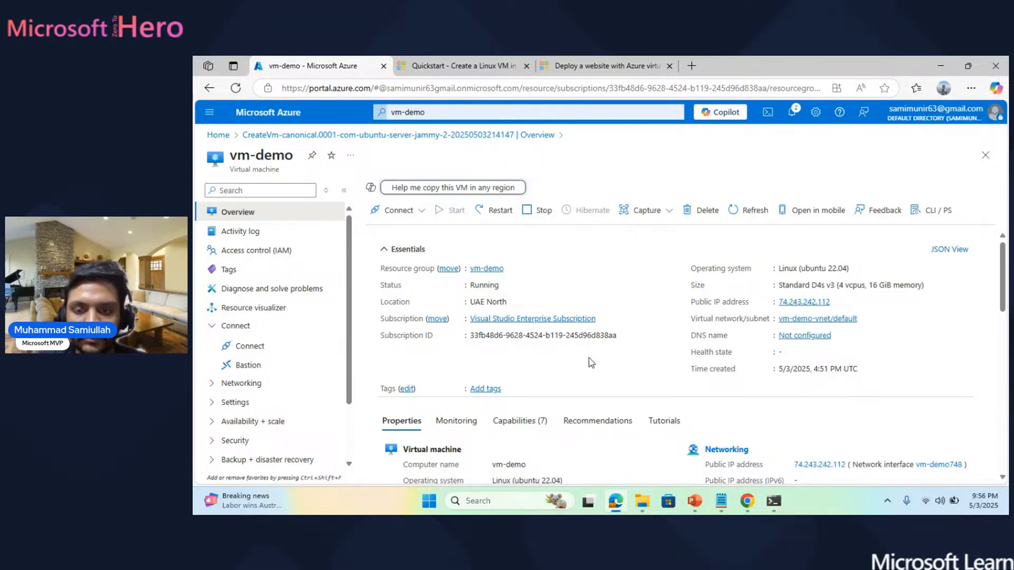
{"action": "scroll", "coordinate": [671, 298], "scroll_direction": "down", "scroll_amount": 3}
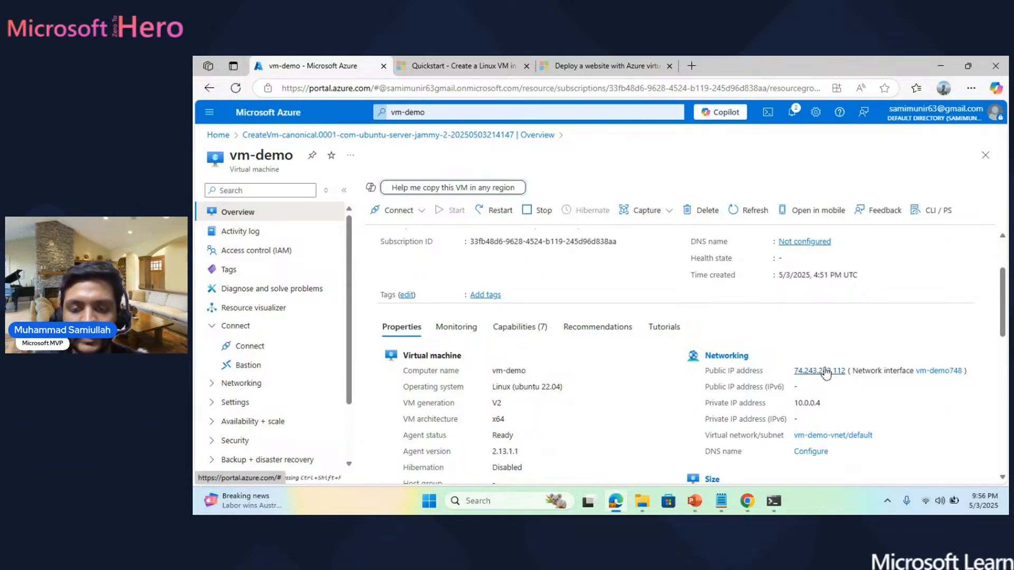
{"action": "left_click", "coordinate": [826, 372]}
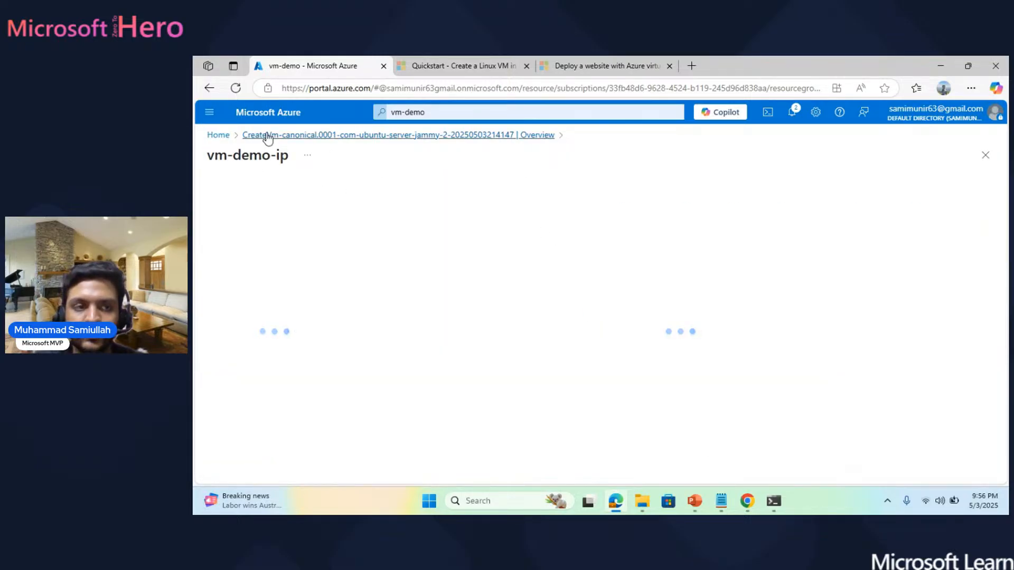
{"action": "left_click", "coordinate": [208, 91]}
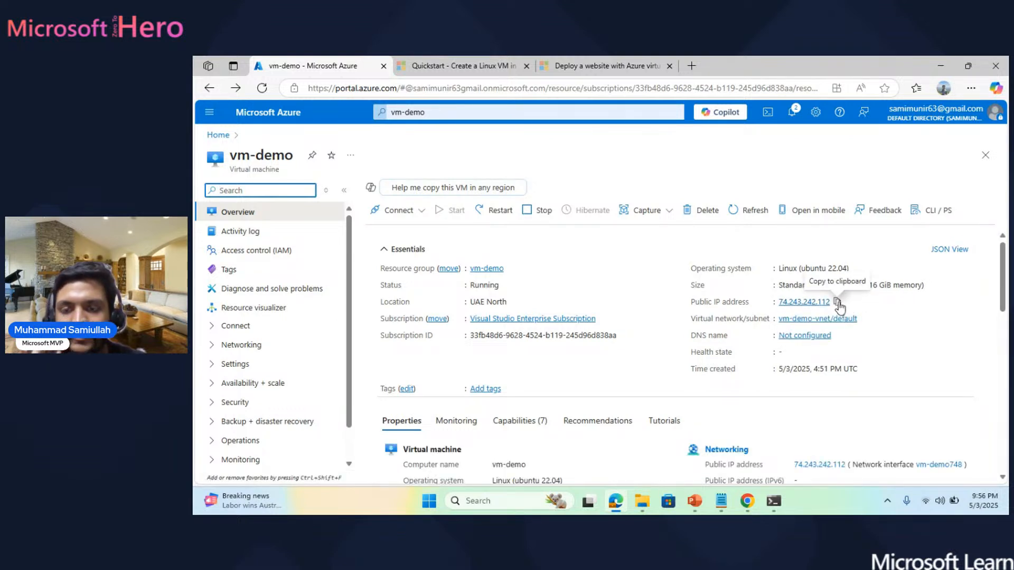
{"action": "left_click", "coordinate": [837, 302]}
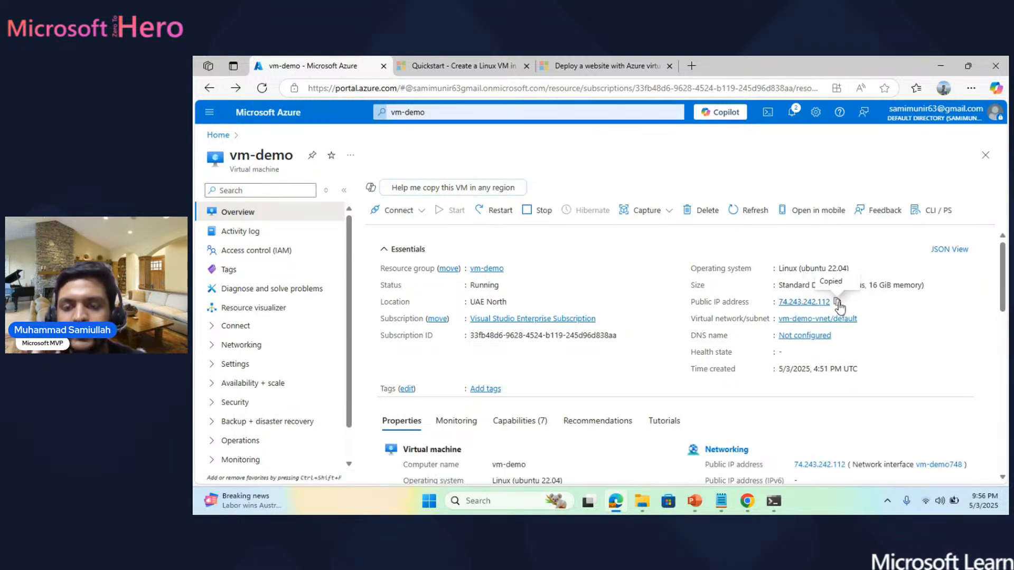
Load the copied address 74.243.242.112 in a new browser tab and reject all cookies on the start page's privacy notice.
{"action": "left_click", "coordinate": [691, 67]}
{"action": "key", "text": "ctrl+v"}
{"action": "key", "text": "Return"}
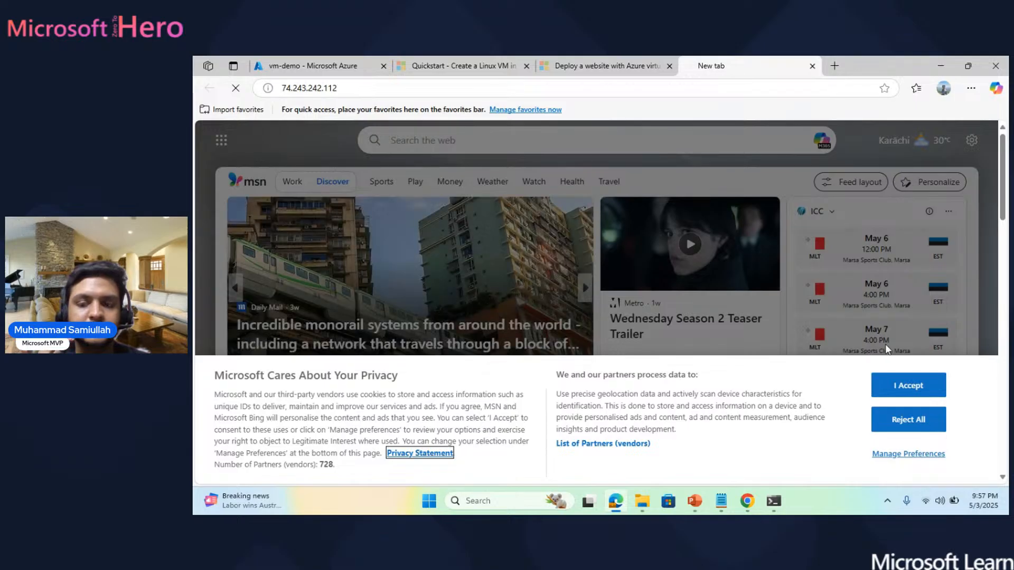
{"action": "left_click", "coordinate": [927, 429]}
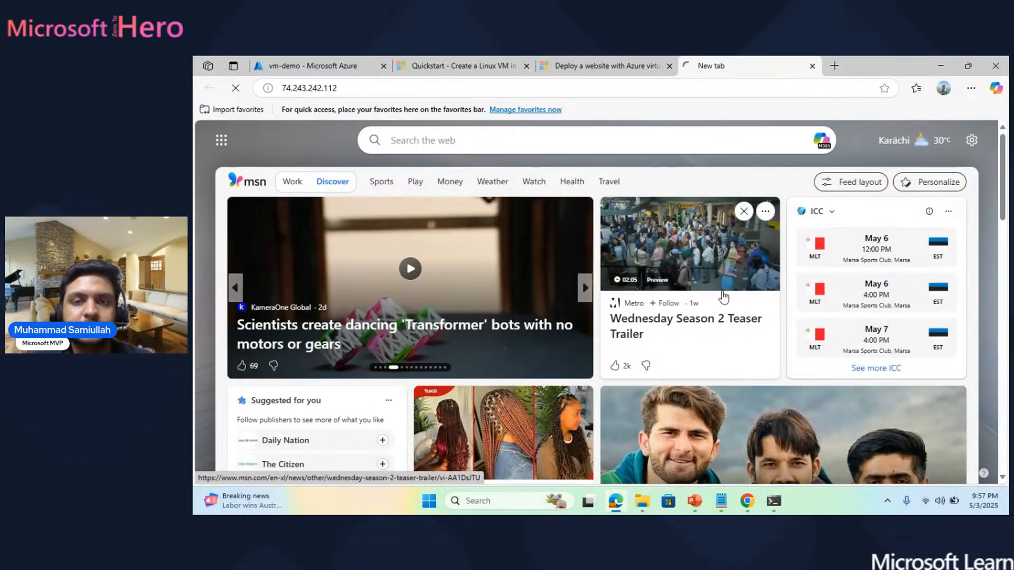
{"action": "left_click", "coordinate": [308, 59]}
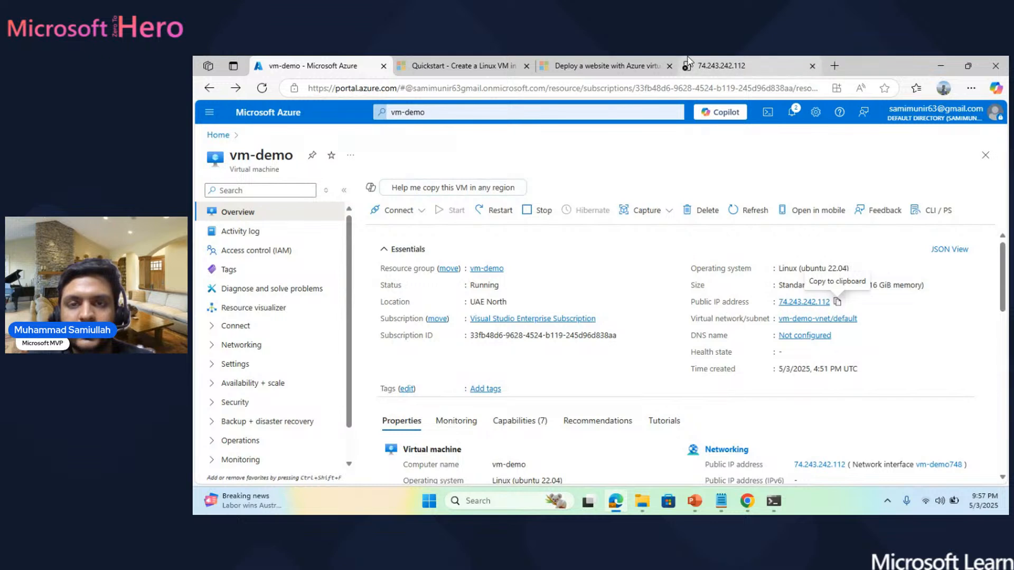
{"action": "left_click", "coordinate": [750, 65]}
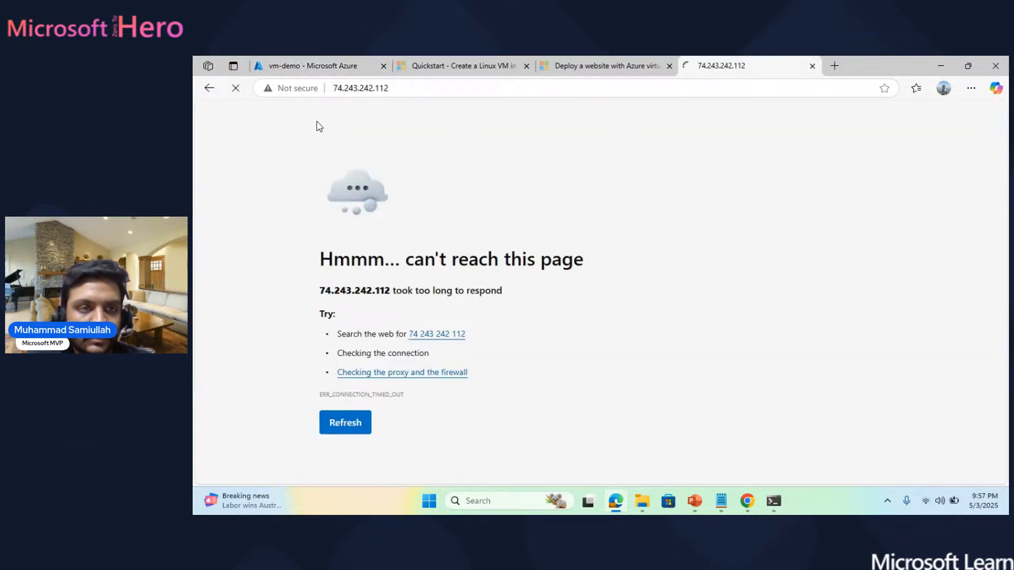
{"action": "left_click", "coordinate": [347, 91]}
{"action": "left_click", "coordinate": [347, 91]}
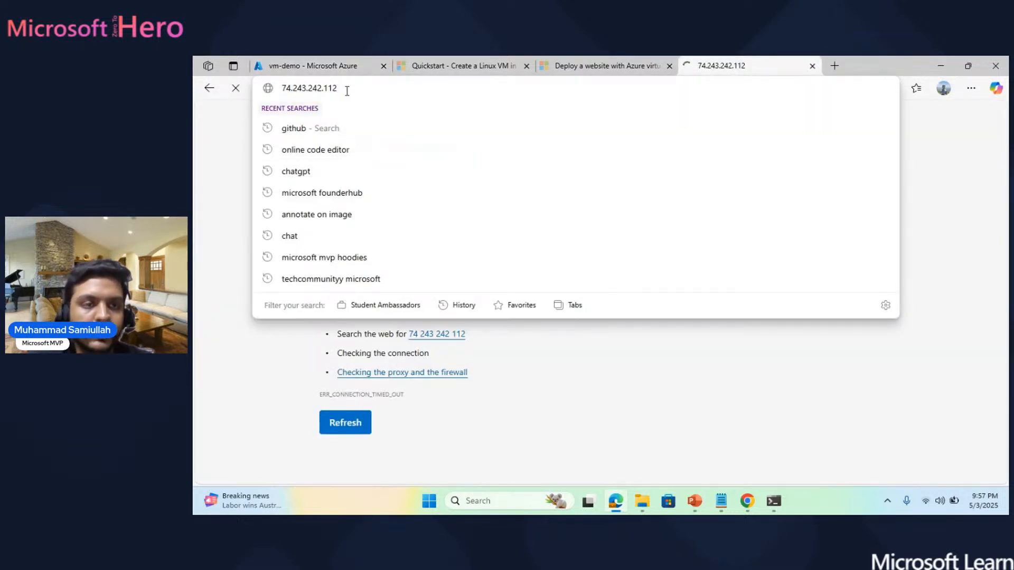
{"action": "key", "text": "Home"}
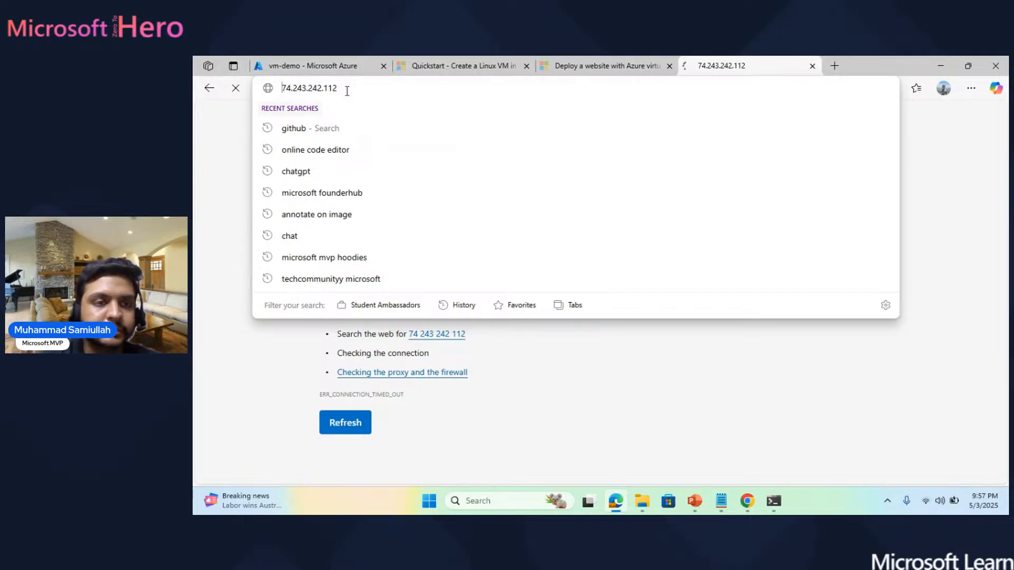
{"action": "type", "text": "https"}
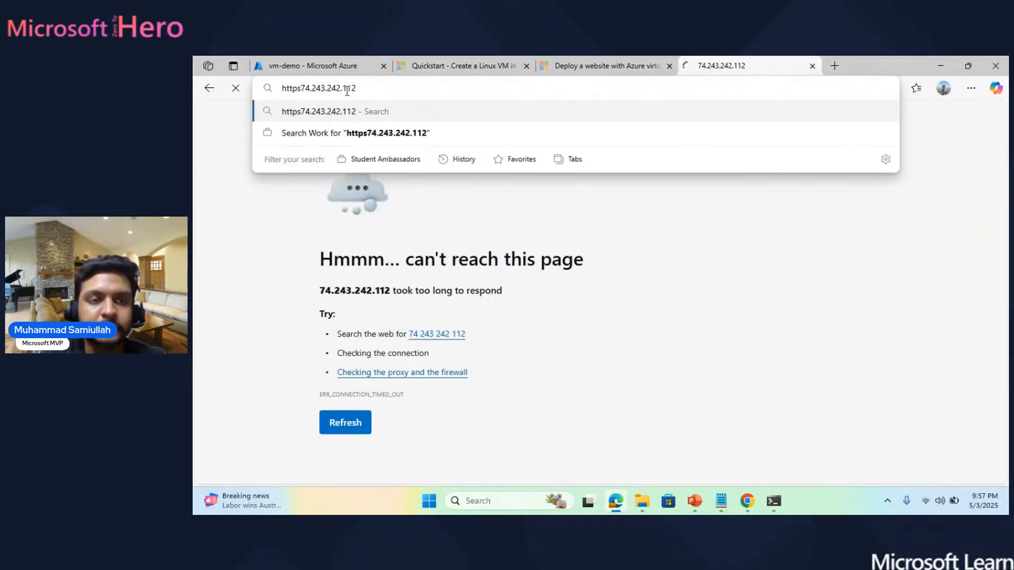
{"action": "type", "text": "://"}
{"action": "key", "text": "Return"}
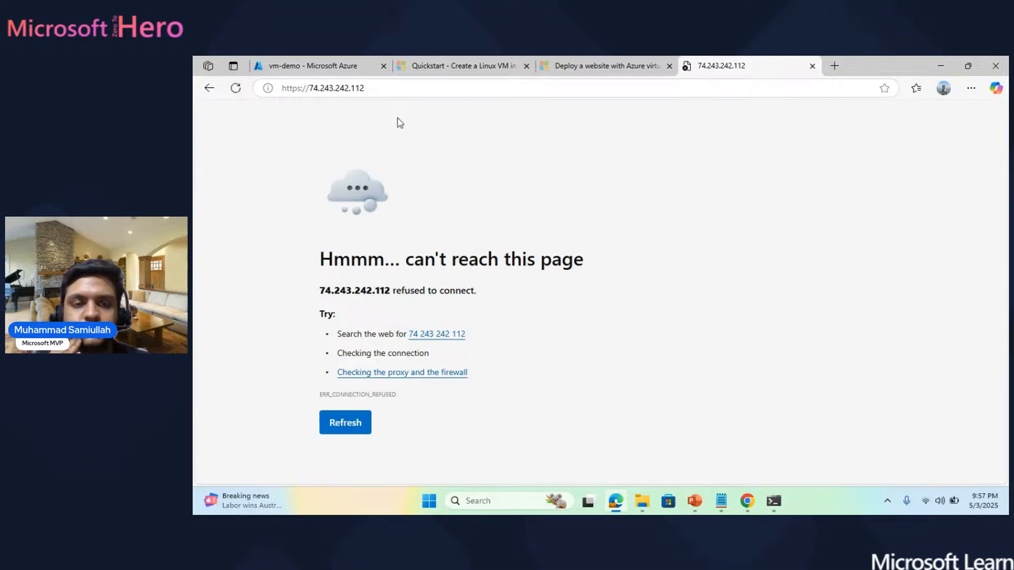
Reload the VM's HTTPS page, and check the networking properties in the vm-demo overview of the Azure portal.
{"action": "key", "text": "F5"}
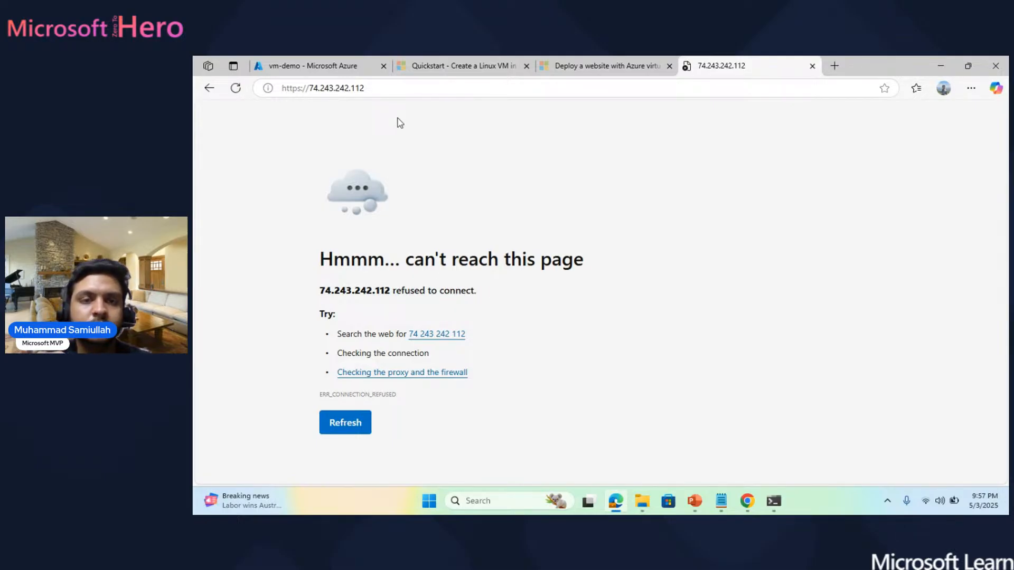
{"action": "left_click", "coordinate": [314, 72]}
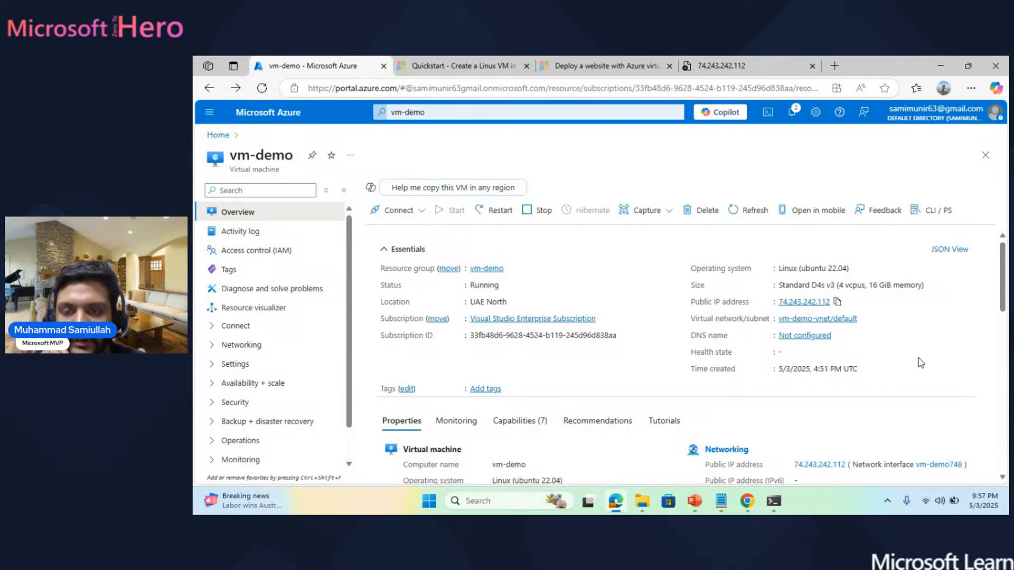
{"action": "scroll", "coordinate": [918, 358], "scroll_direction": "down", "scroll_amount": 3}
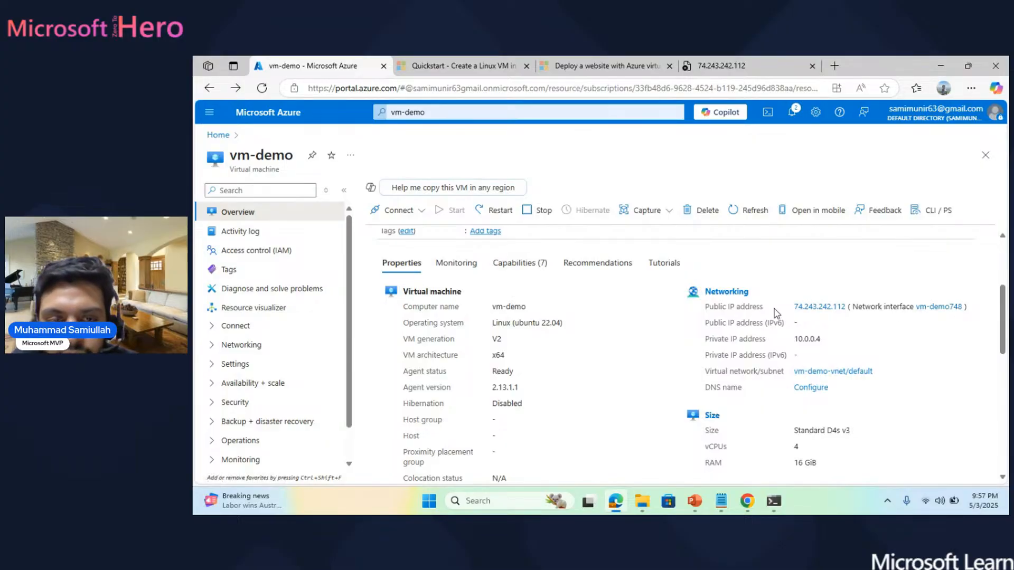
{"action": "scroll", "coordinate": [776, 312], "scroll_direction": "down", "scroll_amount": 1}
Switch to the SSH terminal and try to change to the web folder by running cd var/www/html from the clipboard history.
{"action": "left_click", "coordinate": [774, 502]}
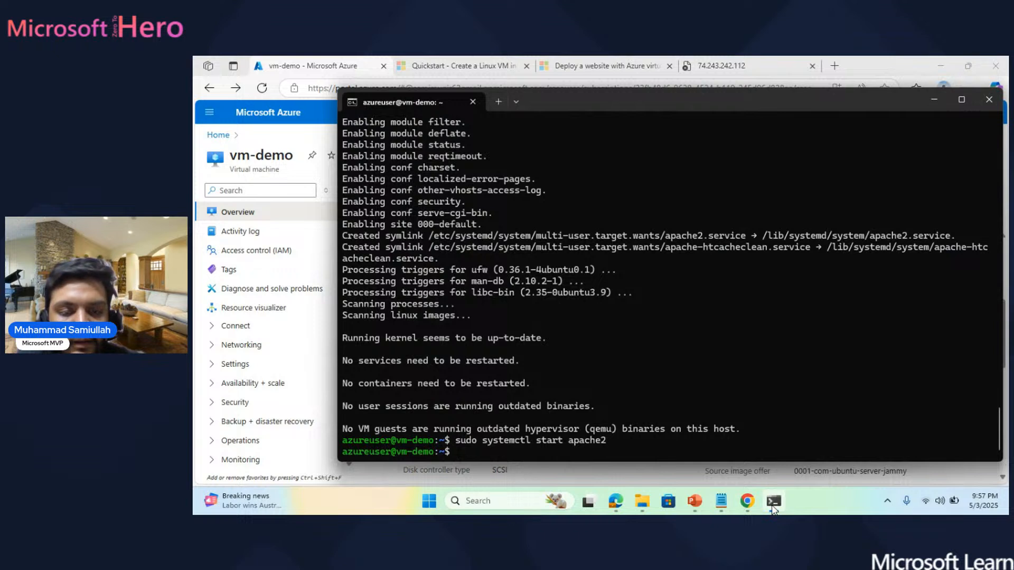
{"action": "key", "text": "super+v"}
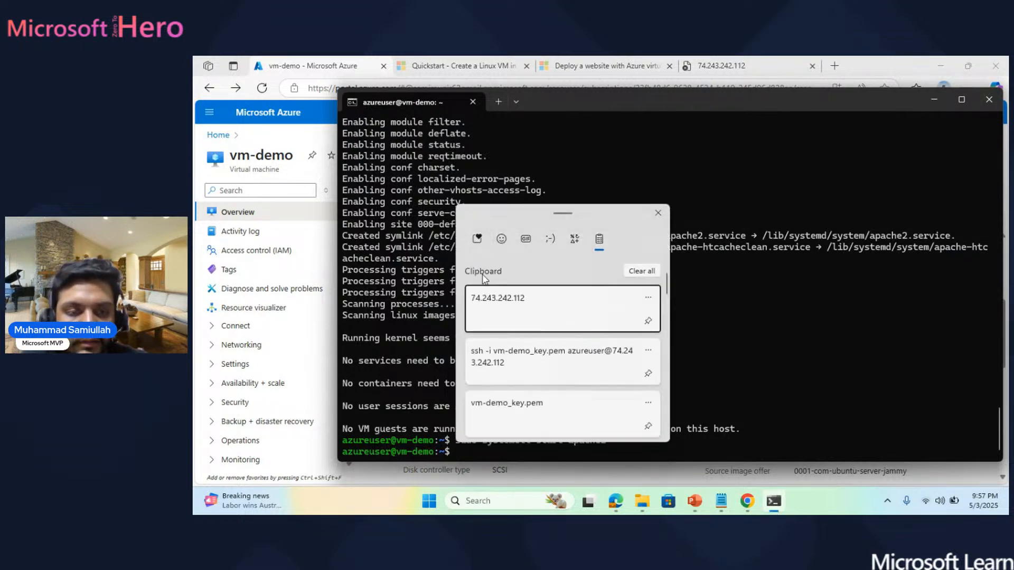
{"action": "scroll", "coordinate": [523, 376], "scroll_direction": "down", "scroll_amount": 6}
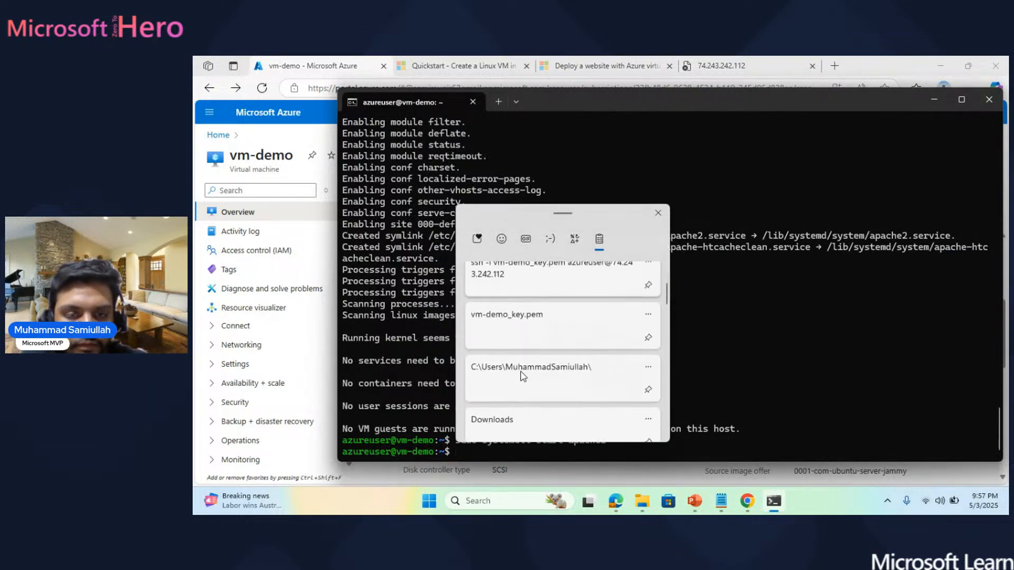
{"action": "scroll", "coordinate": [523, 376], "scroll_direction": "down", "scroll_amount": 4}
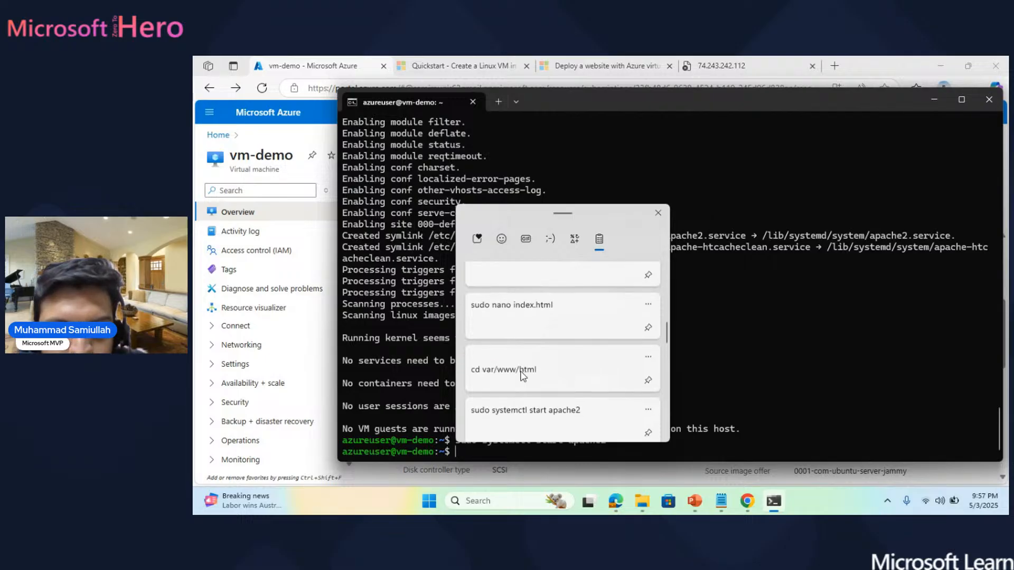
{"action": "left_click", "coordinate": [520, 370]}
{"action": "key", "text": "Return"}
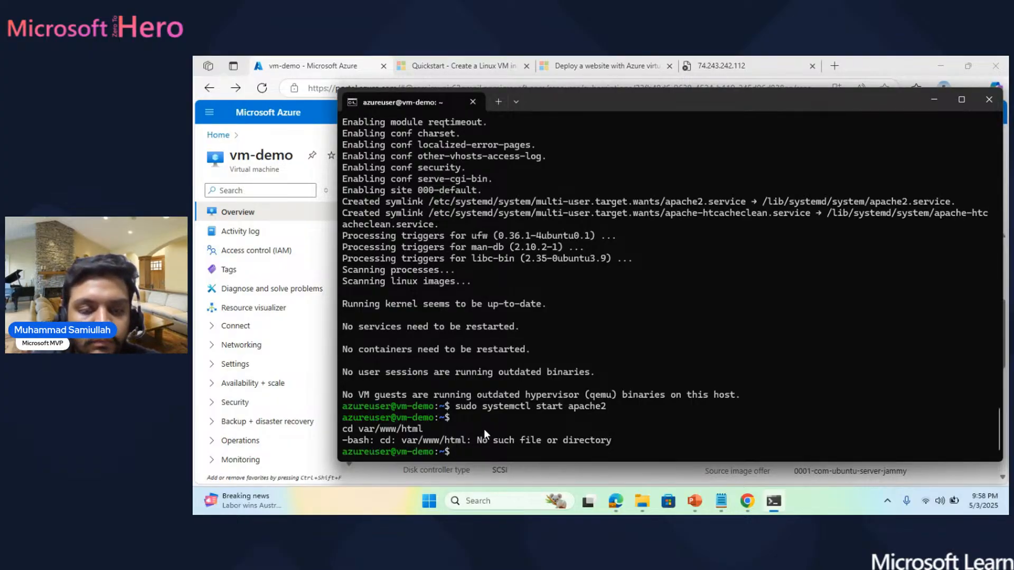
Run sudo systemctl start apache2 again from the clipboard history.
{"action": "key", "text": "super+v"}
{"action": "scroll", "coordinate": [556, 379], "scroll_direction": "down", "scroll_amount": 6}
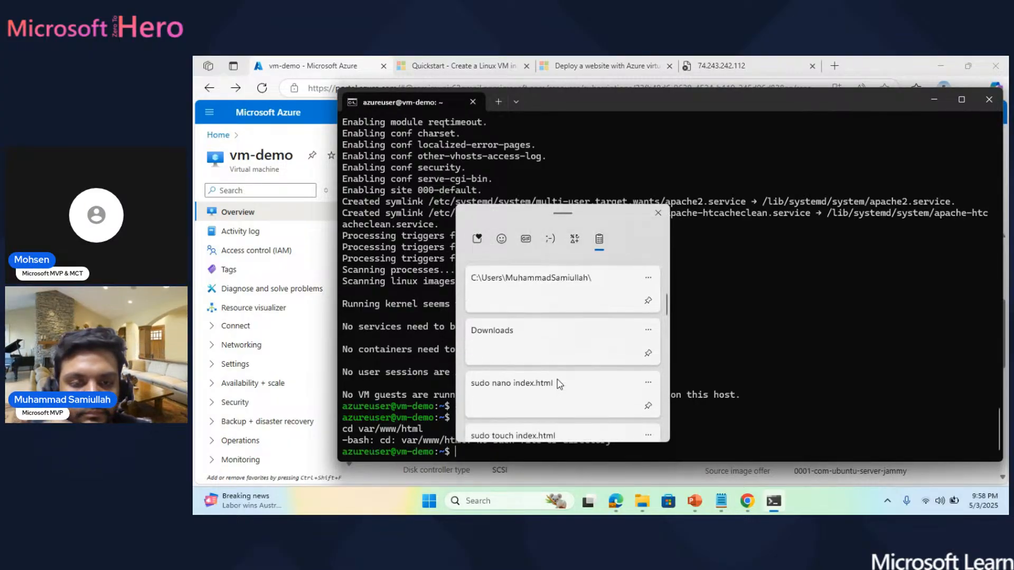
{"action": "scroll", "coordinate": [556, 379], "scroll_direction": "down", "scroll_amount": 5}
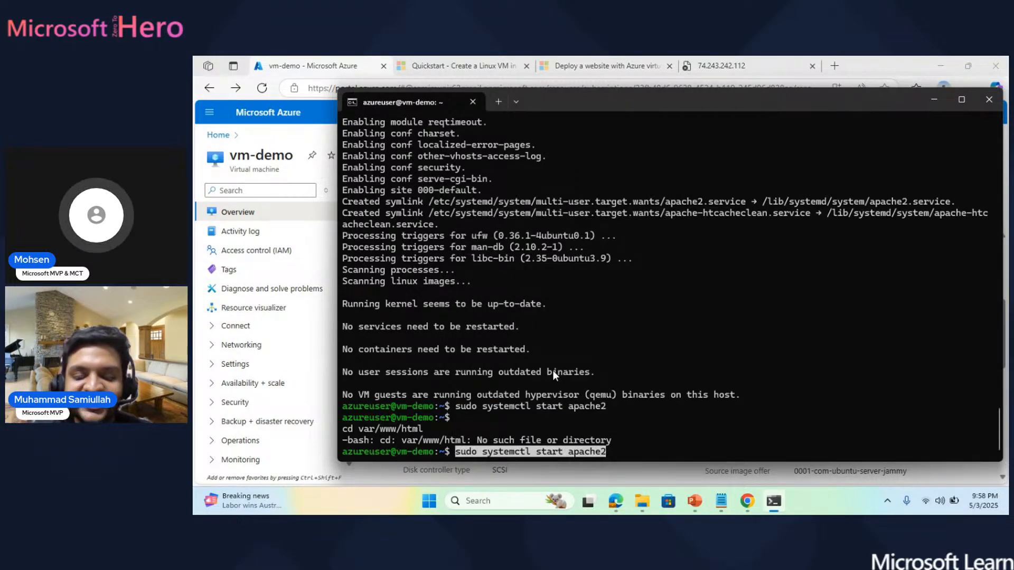
{"action": "key", "text": "Return"}
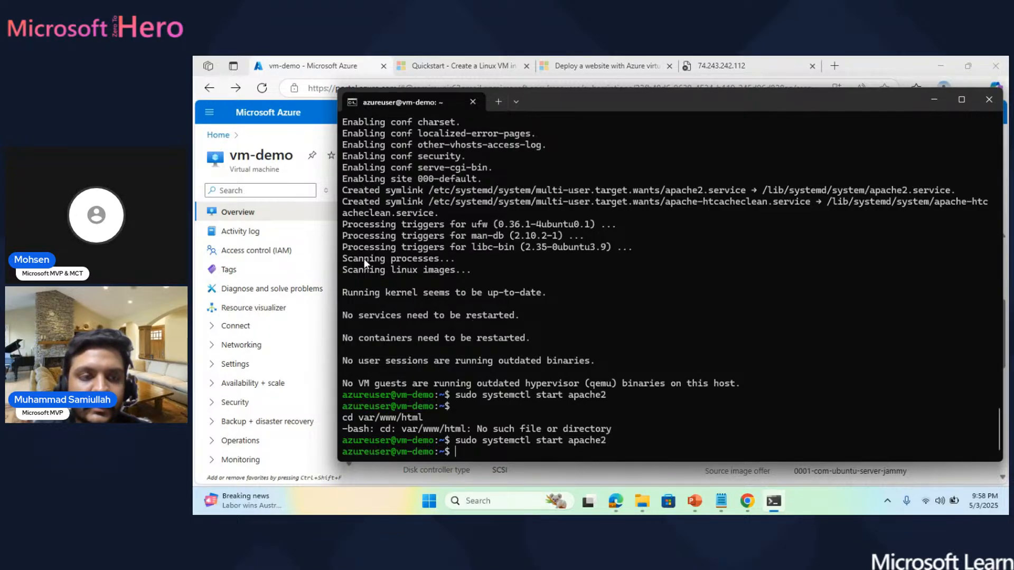
{"action": "left_click", "coordinate": [320, 174]}
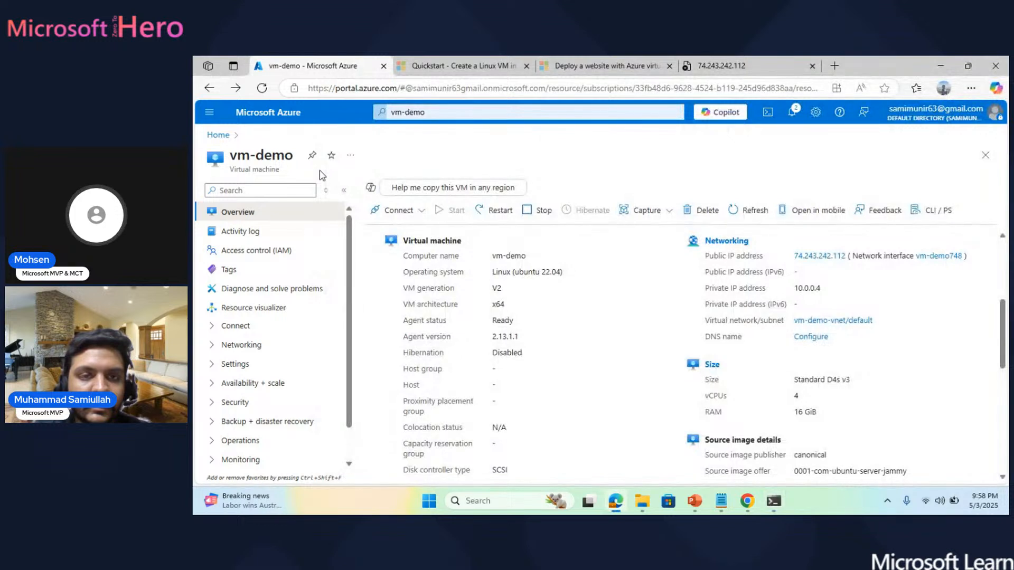
{"action": "scroll", "coordinate": [681, 324], "scroll_direction": "down", "scroll_amount": 1}
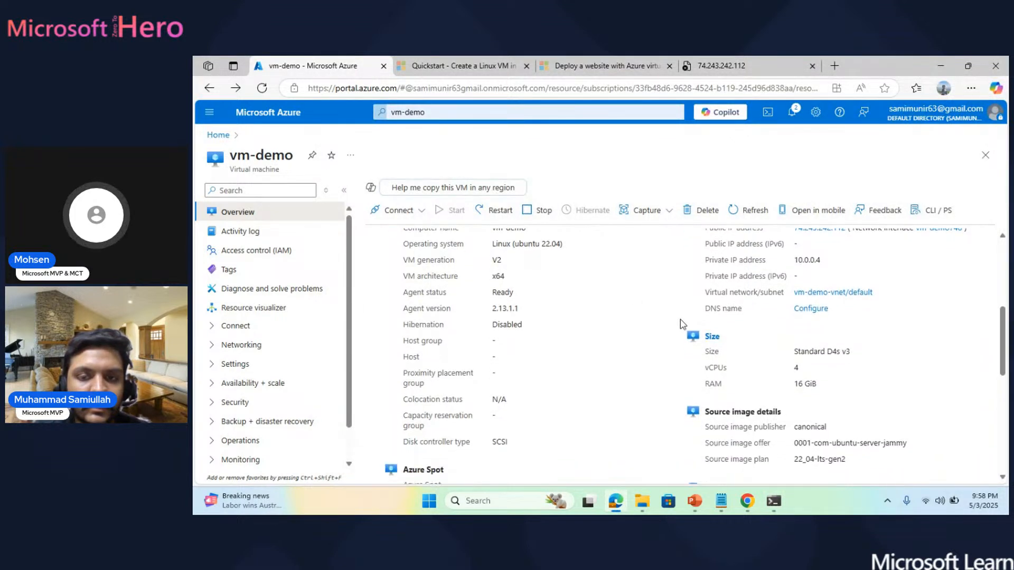
{"action": "scroll", "coordinate": [681, 324], "scroll_direction": "up", "scroll_amount": 1}
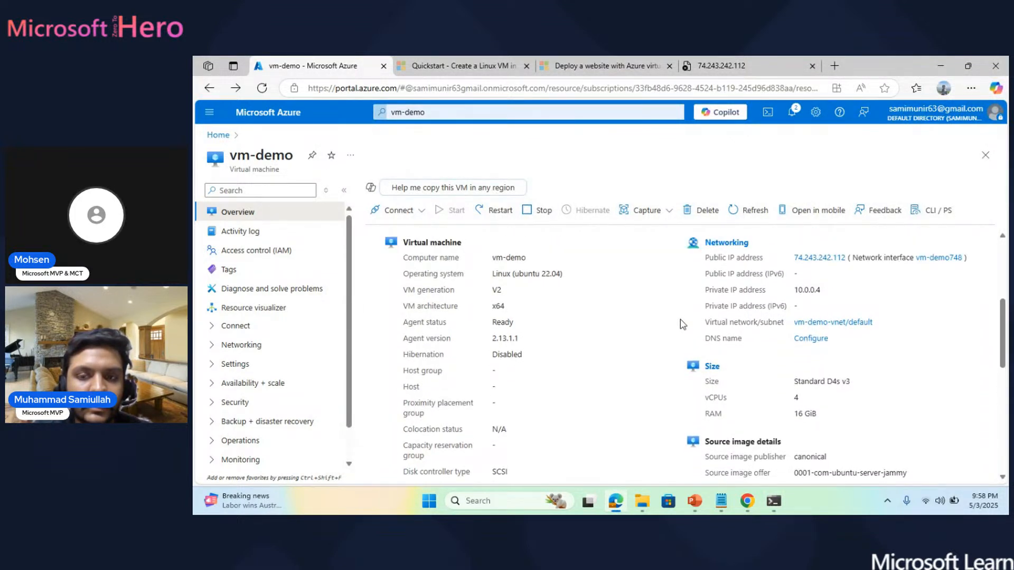
{"action": "scroll", "coordinate": [681, 324], "scroll_direction": "down", "scroll_amount": 1}
{"action": "left_click", "coordinate": [747, 63]}
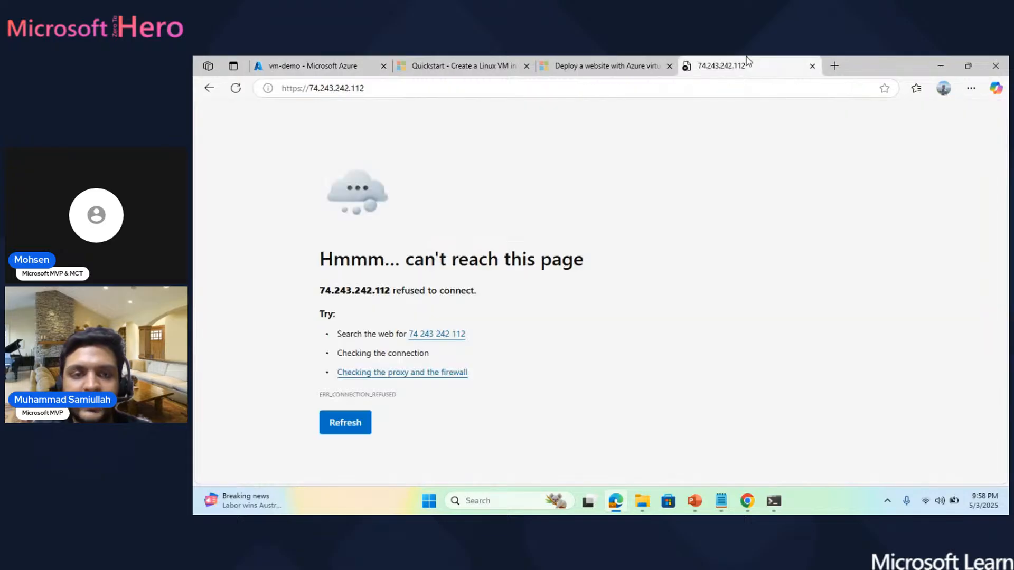
{"action": "left_click", "coordinate": [334, 88]}
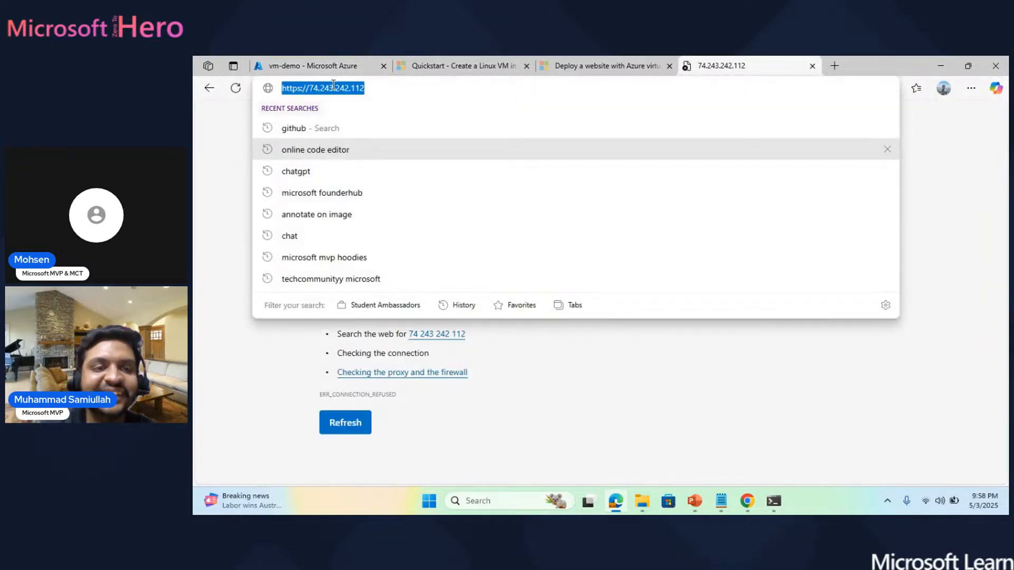
{"action": "key", "text": "Return"}
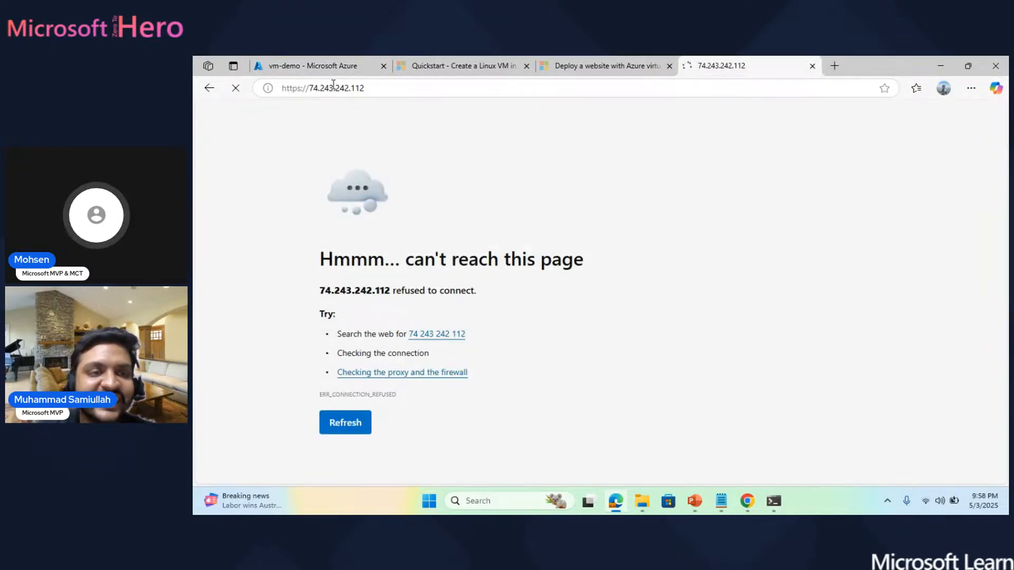
Open vm-demo's network settings in the Azure portal and examine the inbound port rules of vm-demo-nsg.
{"action": "left_click", "coordinate": [333, 70]}
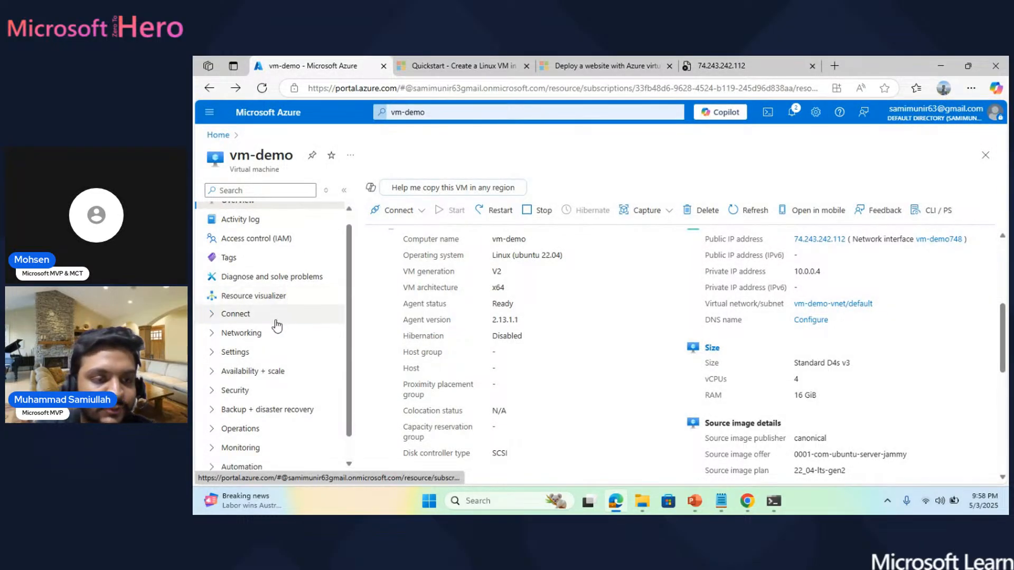
{"action": "left_click", "coordinate": [274, 333]}
{"action": "left_click", "coordinate": [280, 353]}
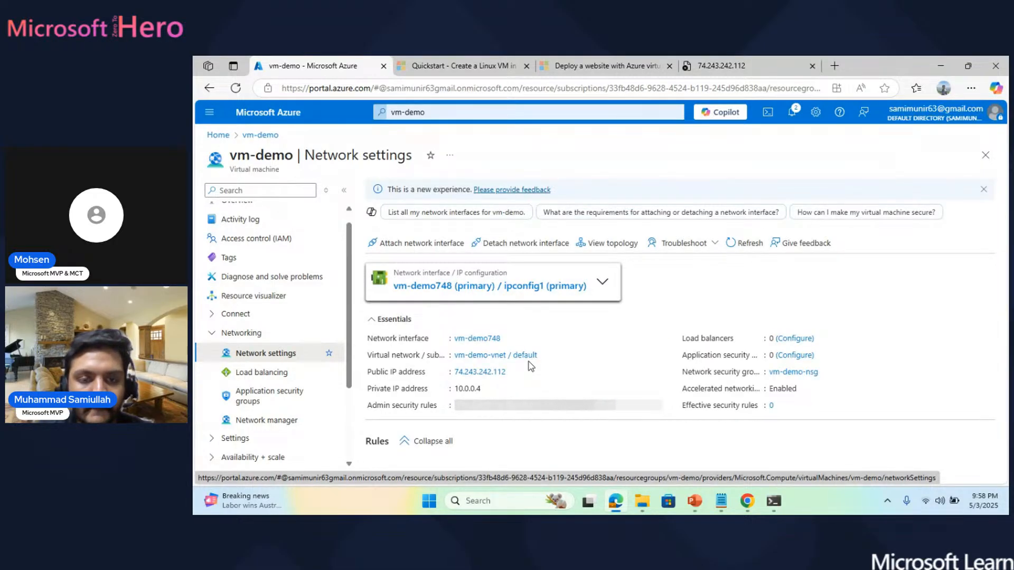
{"action": "scroll", "coordinate": [530, 366], "scroll_direction": "down", "scroll_amount": 2}
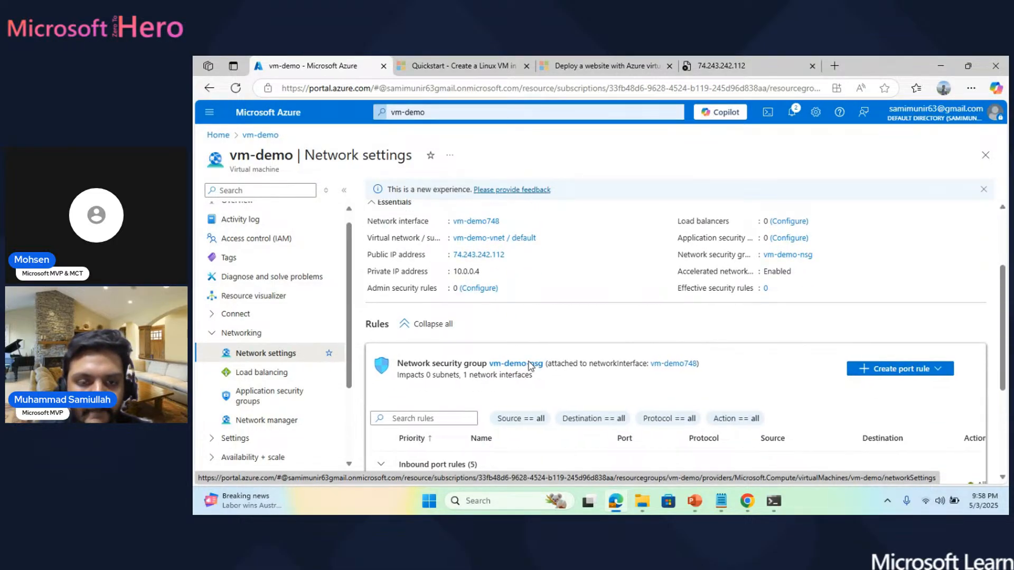
{"action": "scroll", "coordinate": [528, 364], "scroll_direction": "down", "scroll_amount": 1}
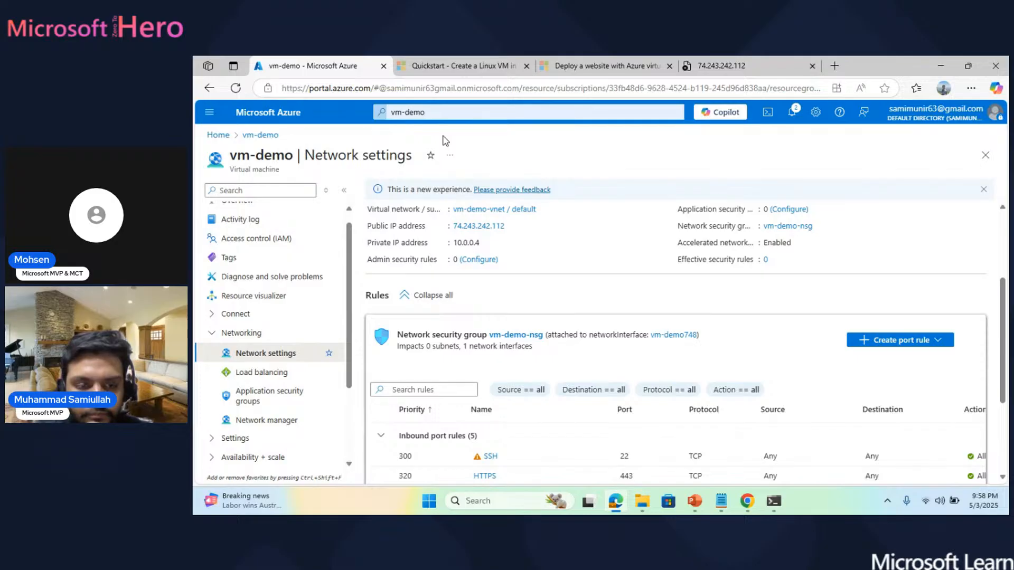
{"action": "scroll", "coordinate": [528, 463], "scroll_direction": "down", "scroll_amount": 2}
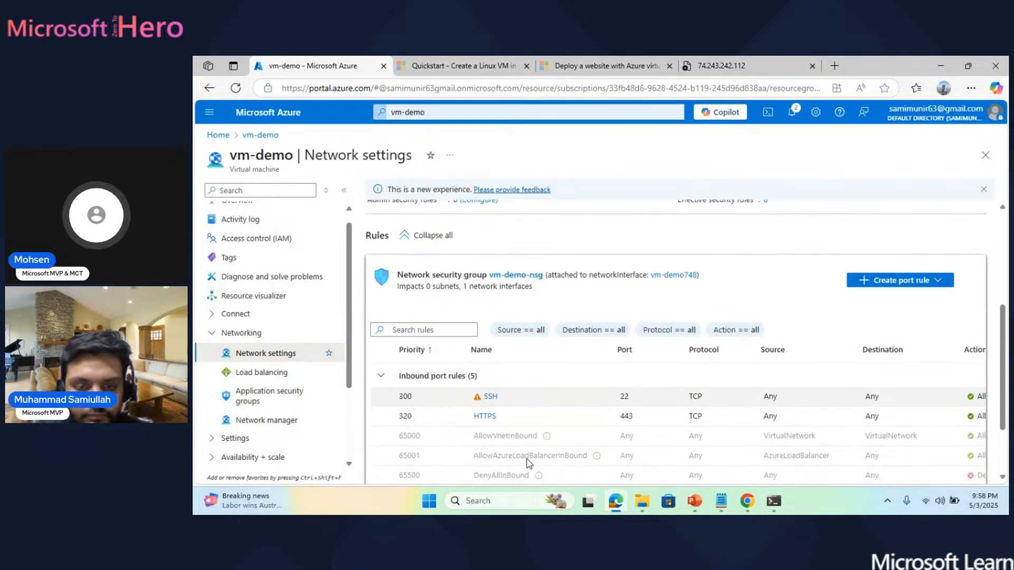
{"action": "scroll", "coordinate": [528, 463], "scroll_direction": "down", "scroll_amount": 2}
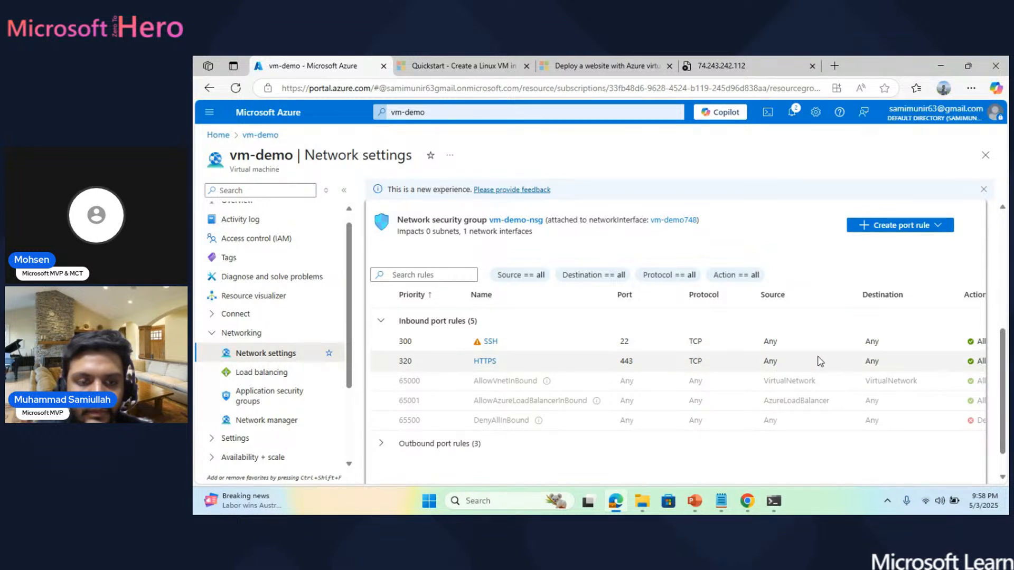
{"action": "scroll", "coordinate": [820, 361], "scroll_direction": "down", "scroll_amount": 1}
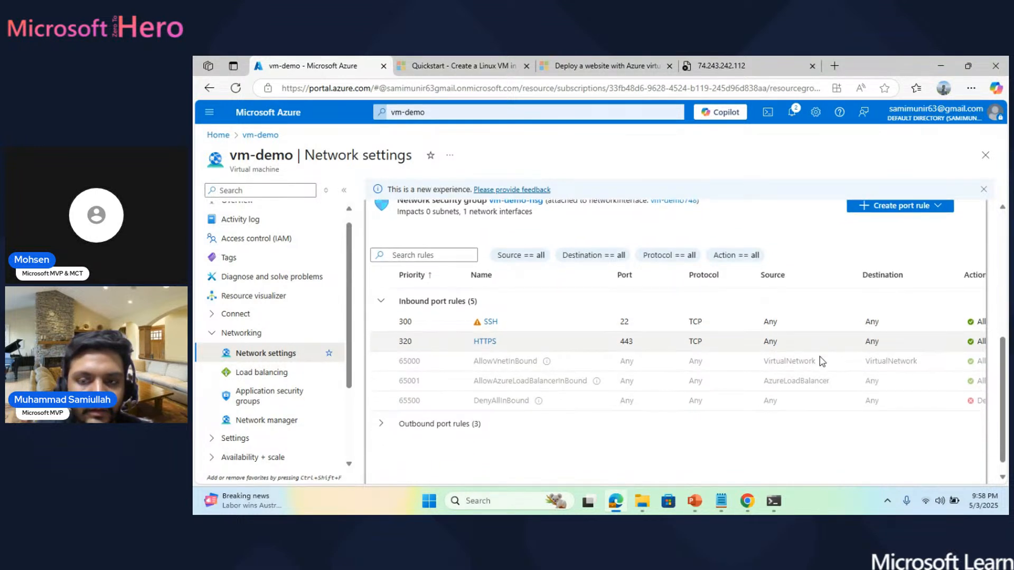
{"action": "scroll", "coordinate": [819, 357], "scroll_direction": "right", "scroll_amount": 1}
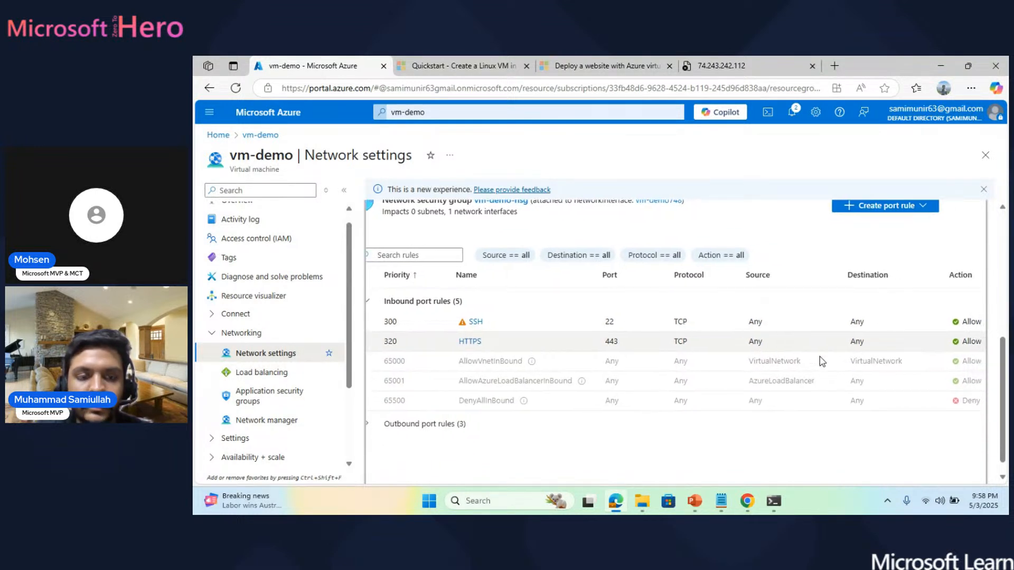
Add an inbound port rule to vm-demo-nsg that allows the HTTP service from any source to any destination with priority 330.
{"action": "left_click", "coordinate": [929, 208]}
{"action": "left_click", "coordinate": [869, 223]}
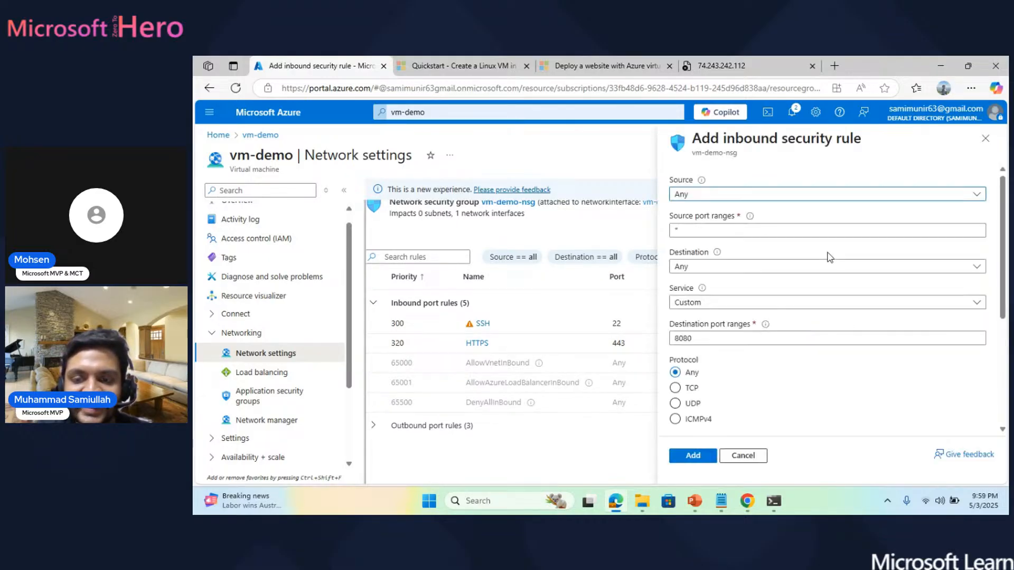
{"action": "left_click", "coordinate": [755, 204]}
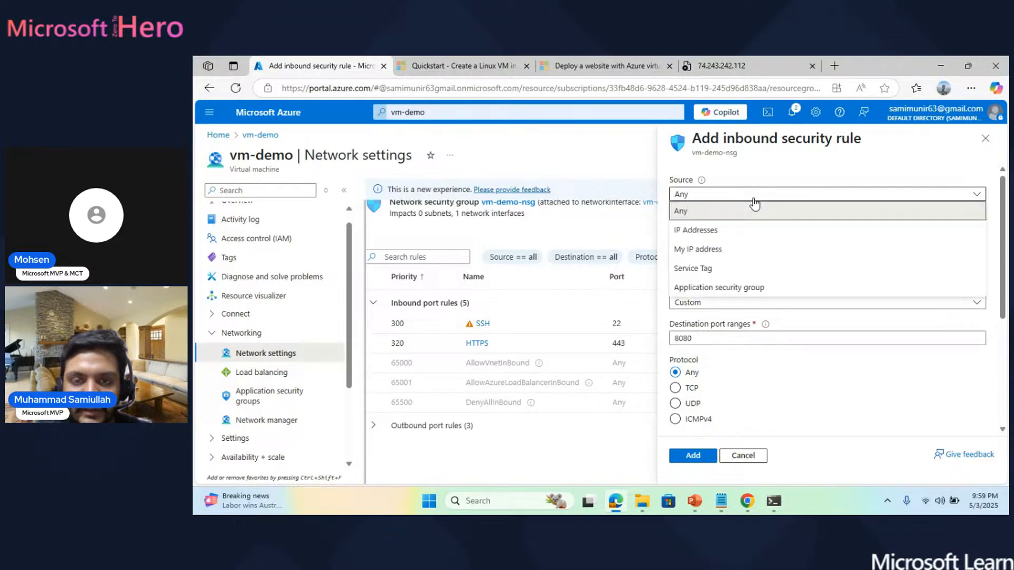
{"action": "left_click", "coordinate": [754, 201]}
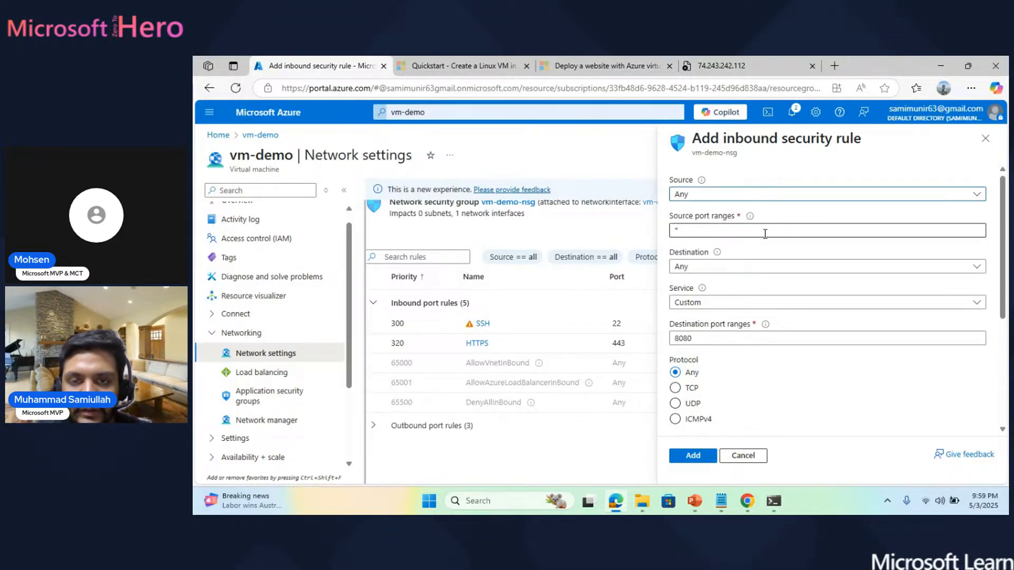
{"action": "left_click", "coordinate": [797, 307]}
{"action": "left_click", "coordinate": [795, 305]}
{"action": "left_click", "coordinate": [794, 307]}
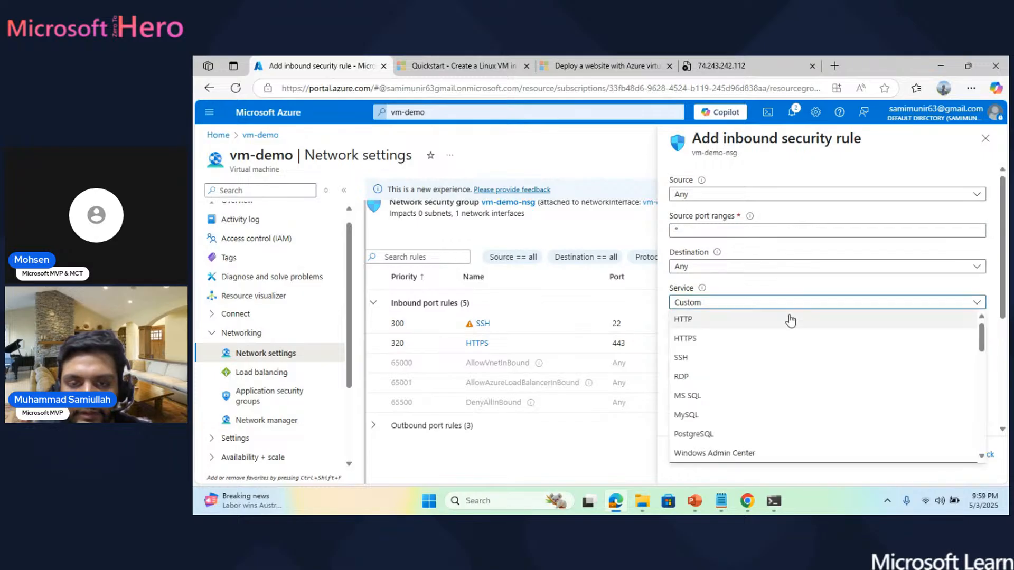
{"action": "left_click", "coordinate": [788, 325]}
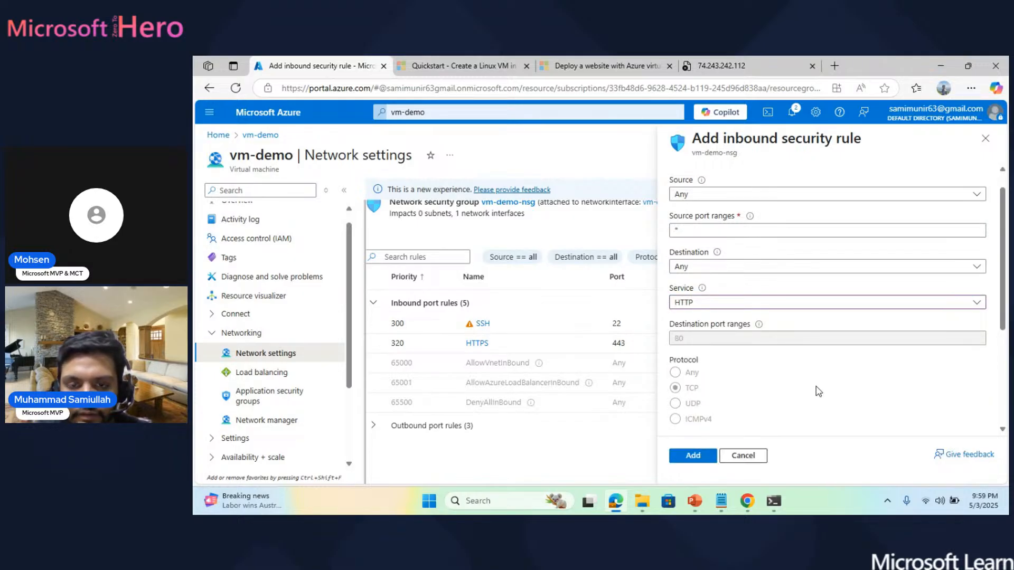
{"action": "scroll", "coordinate": [773, 378], "scroll_direction": "down", "scroll_amount": 5}
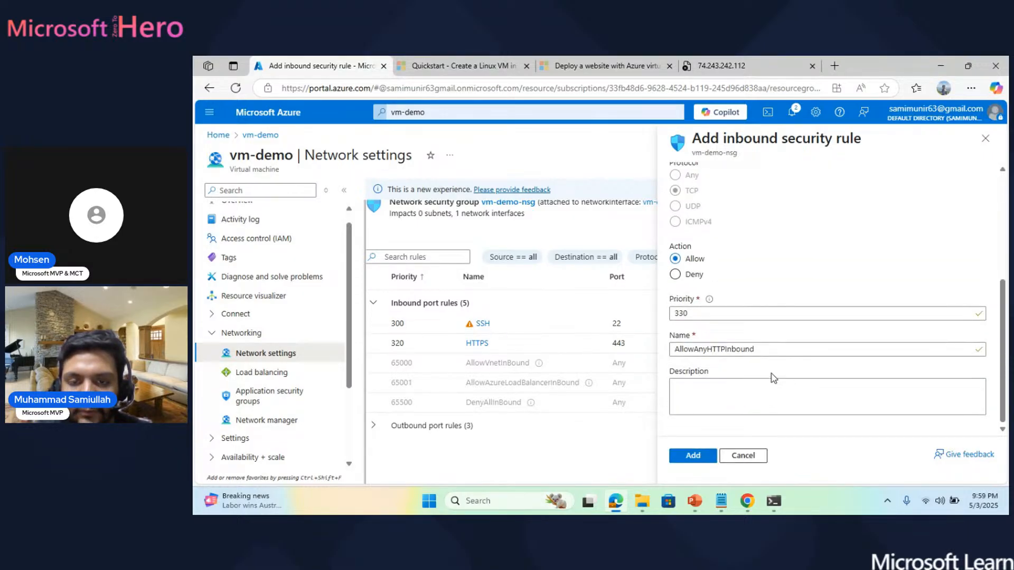
{"action": "left_click", "coordinate": [693, 456]}
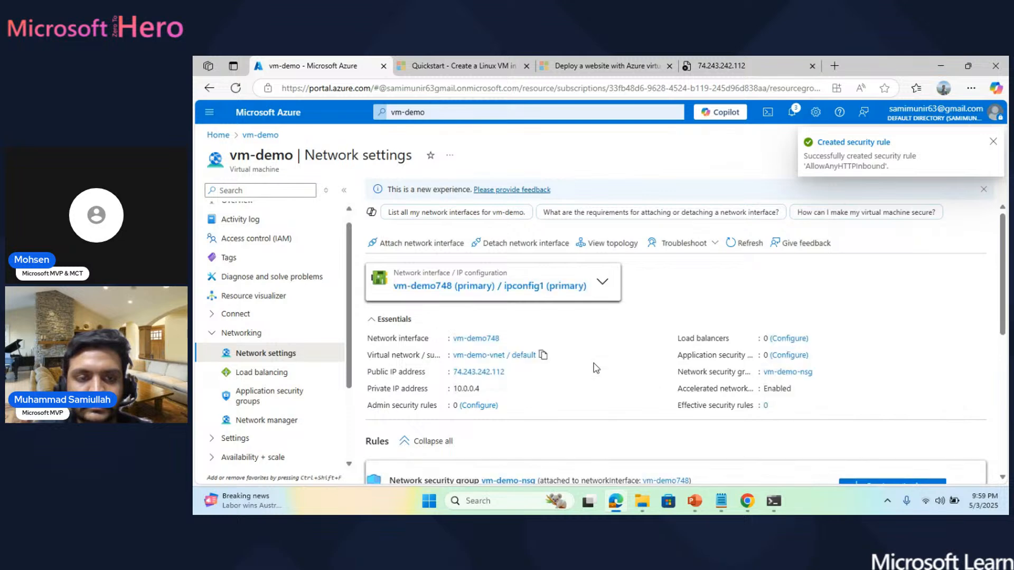
{"action": "scroll", "coordinate": [595, 368], "scroll_direction": "down", "scroll_amount": 3}
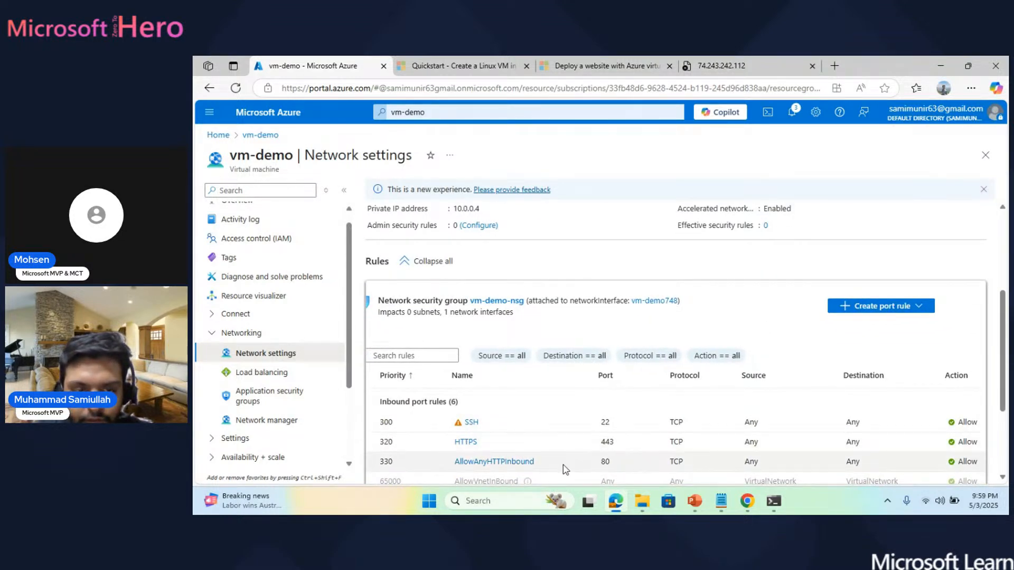
{"action": "left_click", "coordinate": [750, 65]}
{"action": "left_click", "coordinate": [309, 89]}
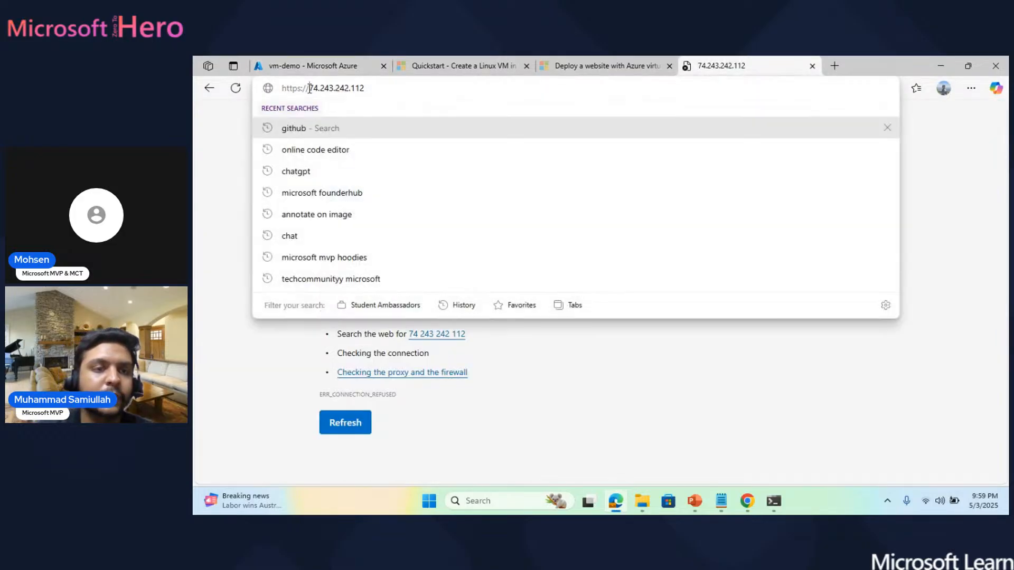
{"action": "left_click", "coordinate": [310, 89]}
{"action": "key", "text": "BackSpace"}
{"action": "key", "text": "BackSpace"}
{"action": "key", "text": "BackSpace"}
{"action": "key", "text": "BackSpace"}
{"action": "key", "text": "BackSpace"}
{"action": "key", "text": "BackSpace"}
{"action": "key", "text": "BackSpace"}
{"action": "key", "text": "BackSpace"}
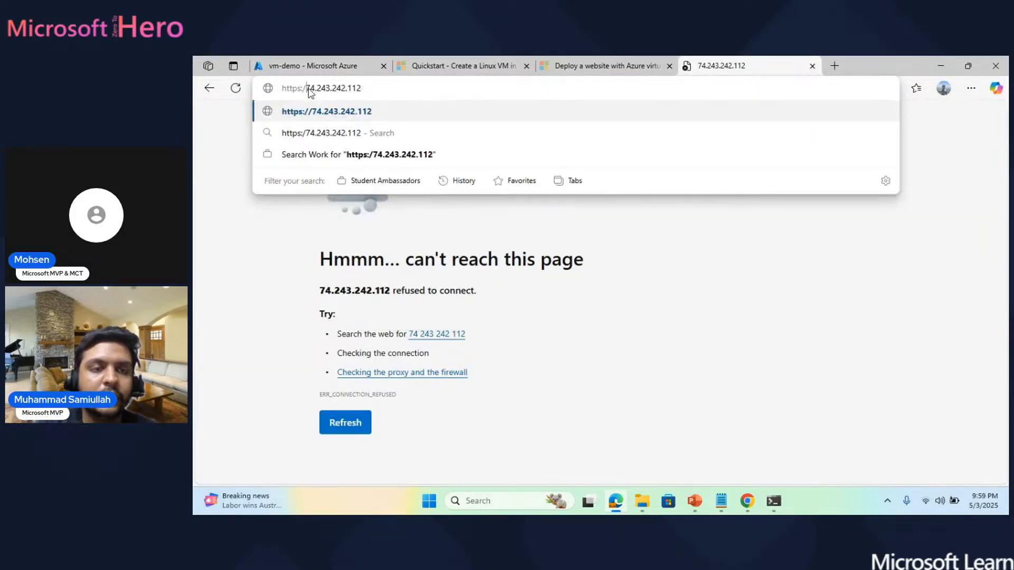
{"action": "key", "text": "Return"}
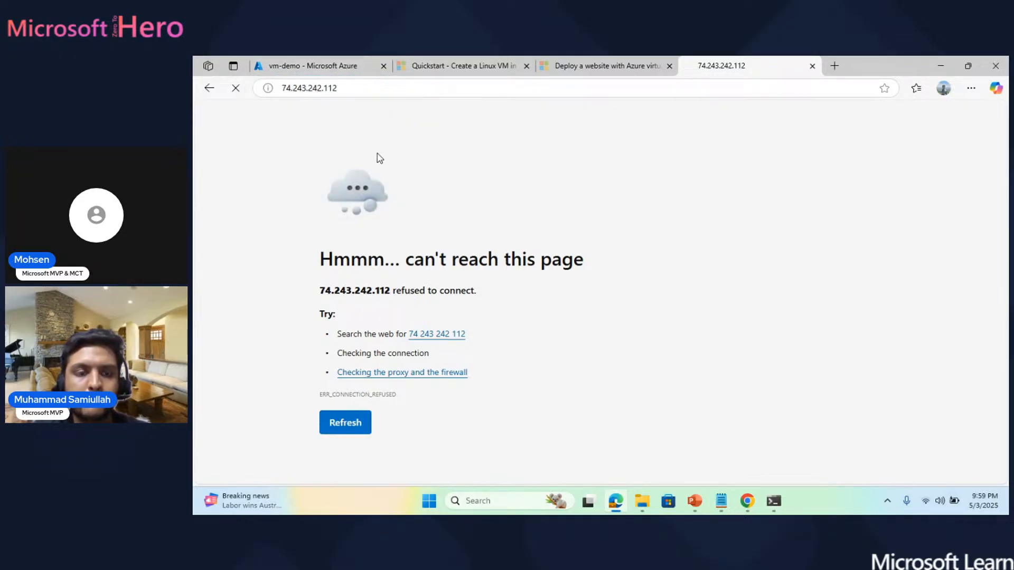
{"action": "left_click", "coordinate": [313, 65]}
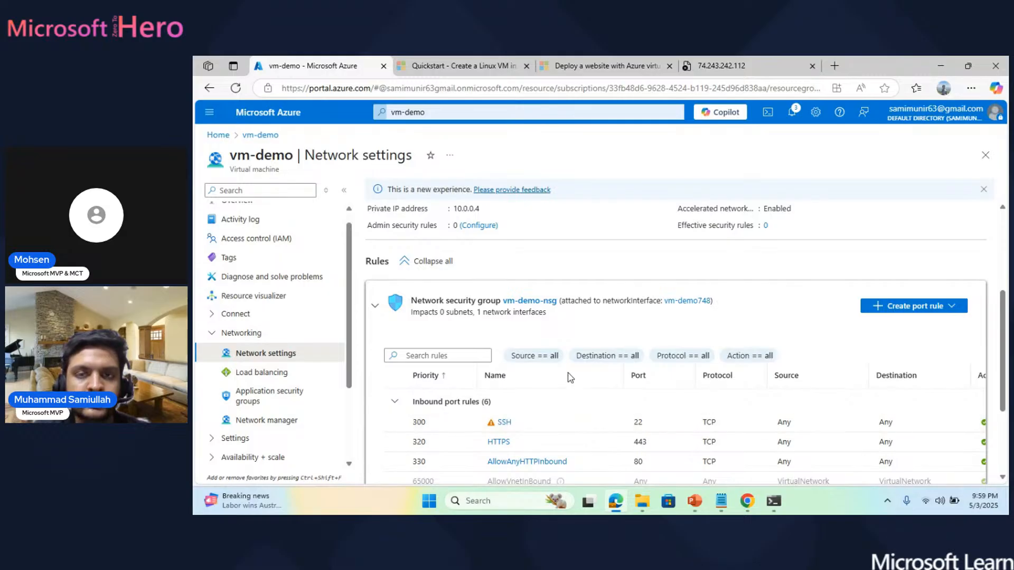
{"action": "left_click", "coordinate": [734, 65]}
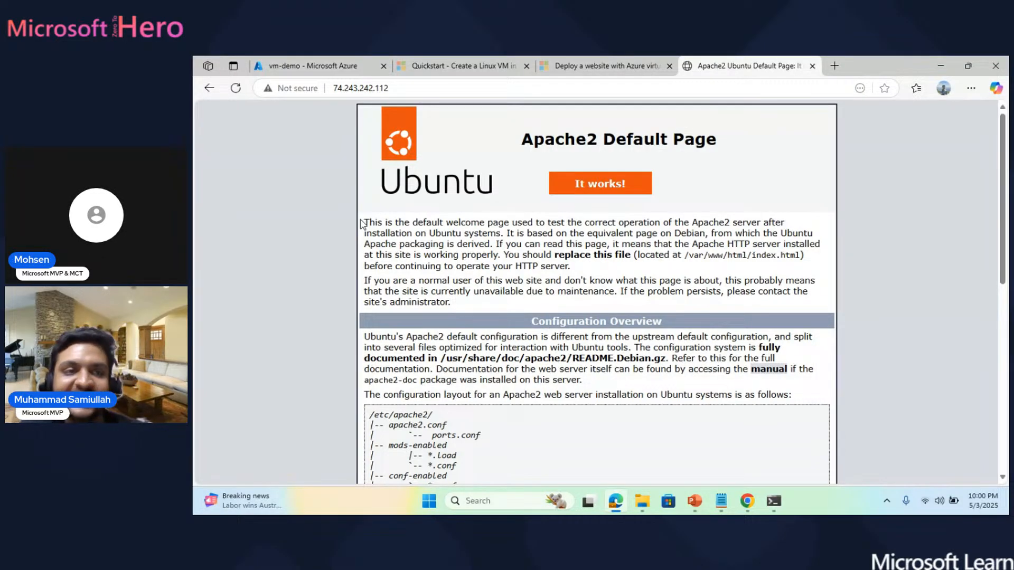
Review the inbound port rules of vm-demo-nsg in the Azure portal, and read through the Apache2 Default Page.
{"action": "left_click", "coordinate": [312, 66]}
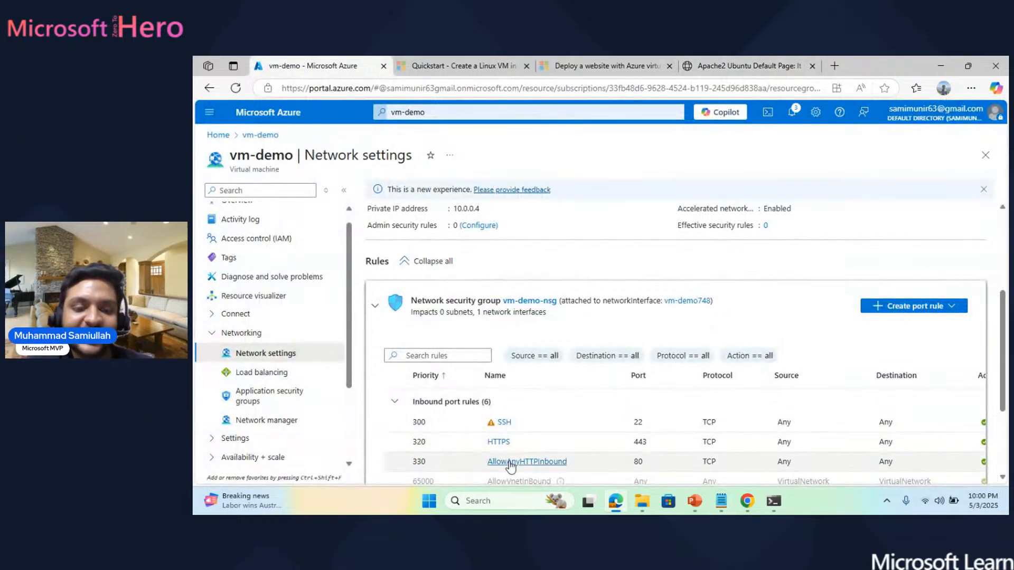
{"action": "scroll", "coordinate": [474, 453], "scroll_direction": "right", "scroll_amount": 1}
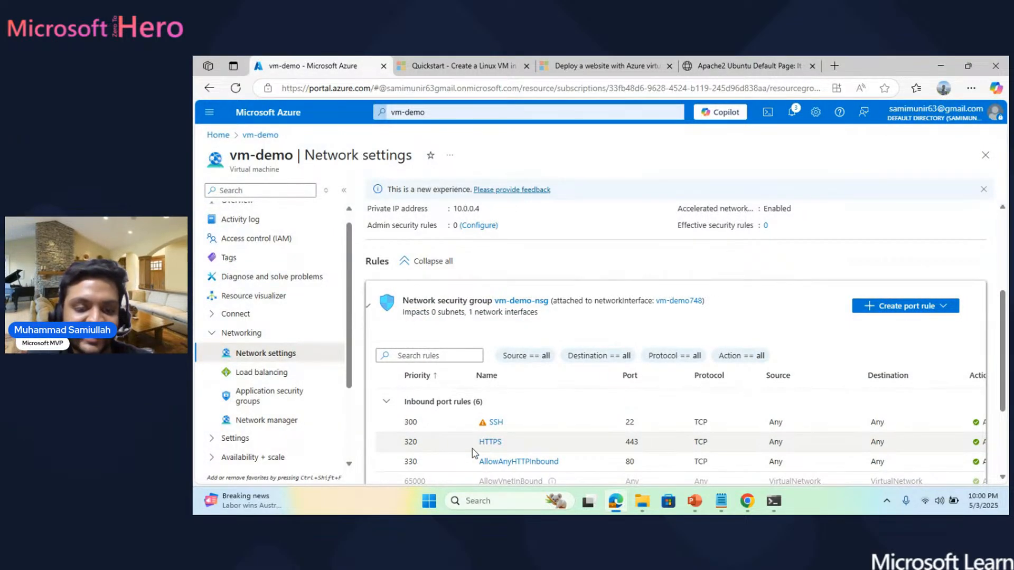
{"action": "scroll", "coordinate": [474, 453], "scroll_direction": "right", "scroll_amount": 1}
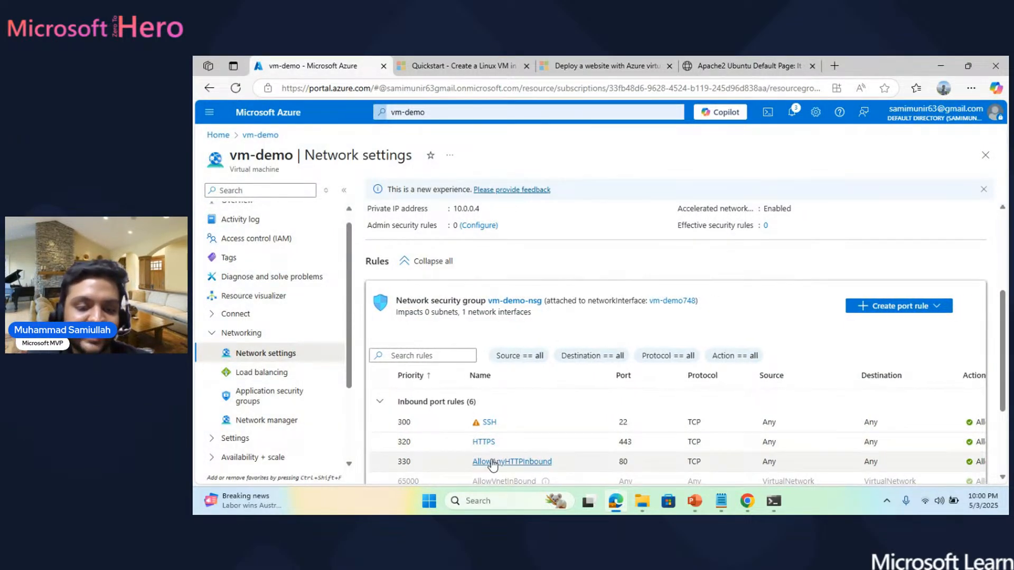
{"action": "scroll", "coordinate": [514, 468], "scroll_direction": "right", "scroll_amount": 1}
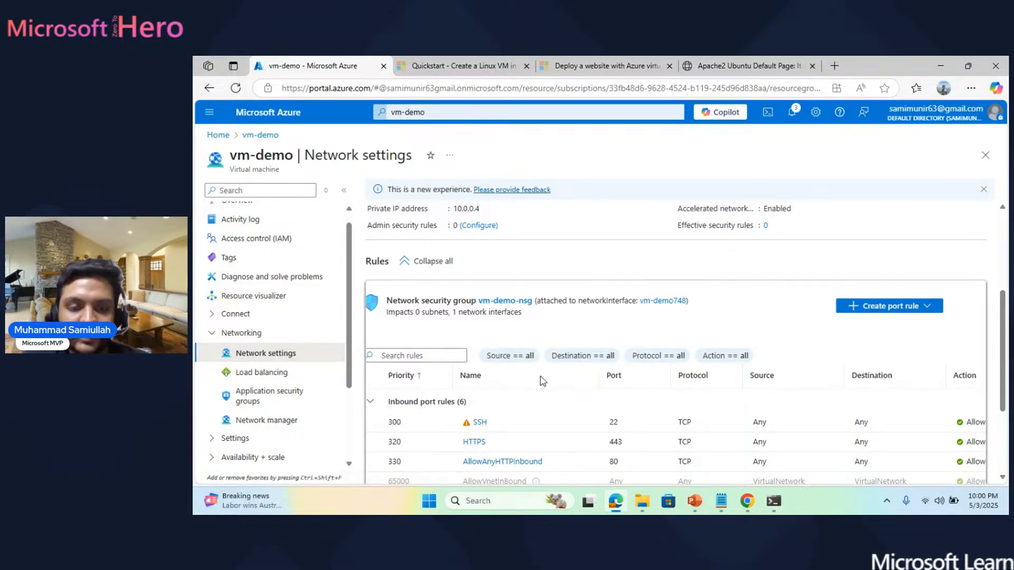
{"action": "scroll", "coordinate": [534, 406], "scroll_direction": "down", "scroll_amount": 1}
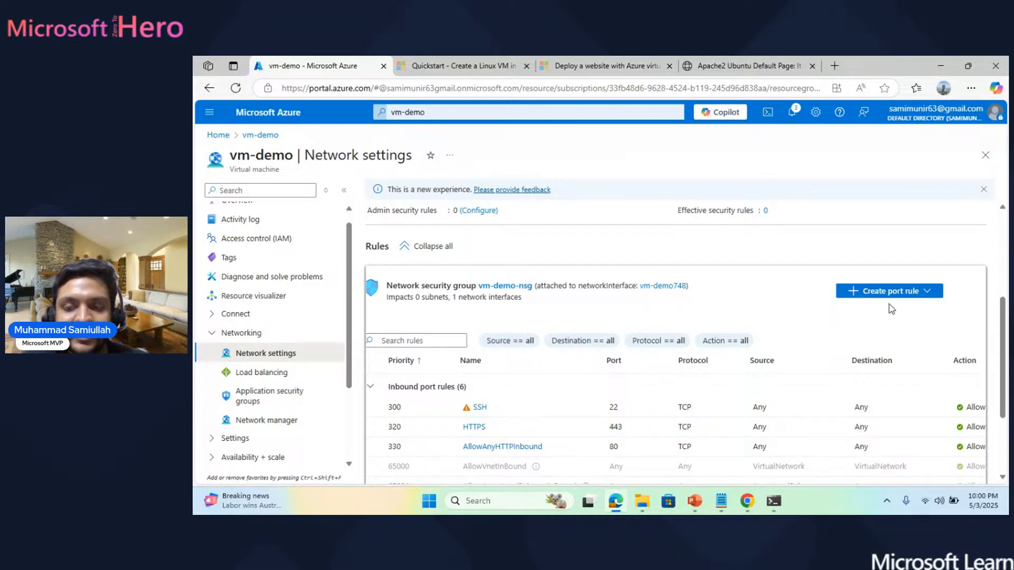
{"action": "left_click", "coordinate": [726, 74]}
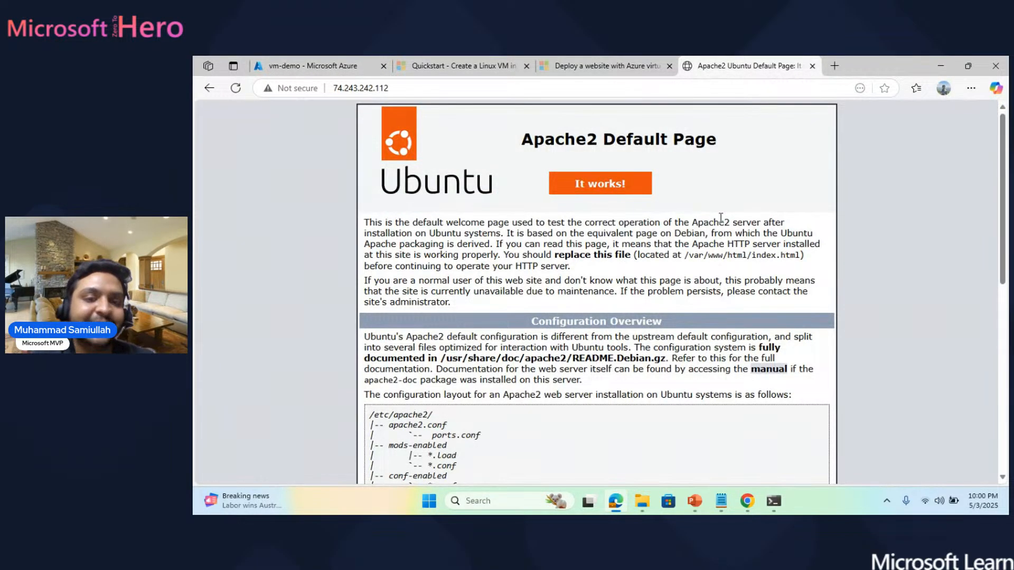
{"action": "scroll", "coordinate": [721, 219], "scroll_direction": "down", "scroll_amount": 5}
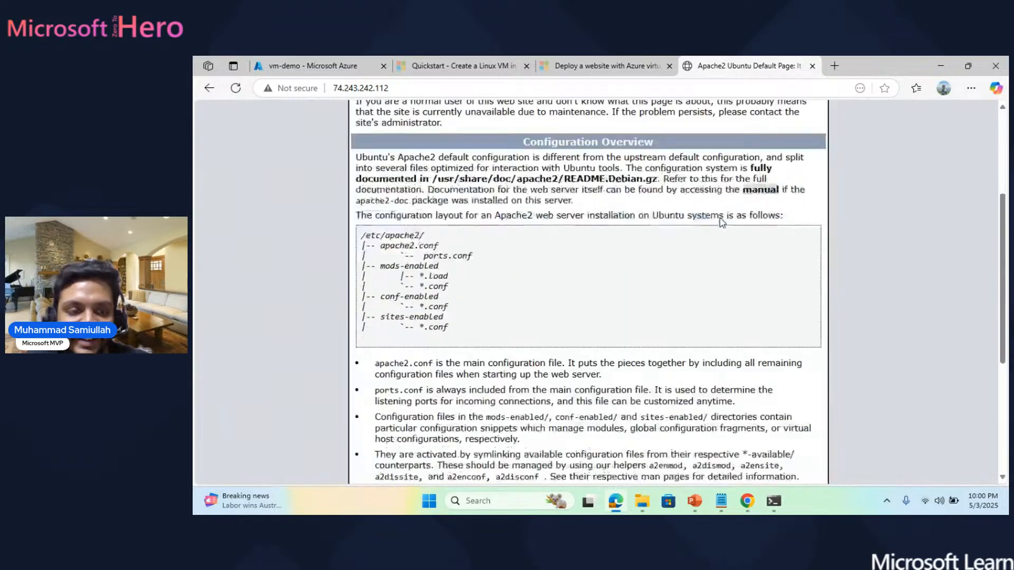
{"action": "scroll", "coordinate": [722, 222], "scroll_direction": "down", "scroll_amount": 3}
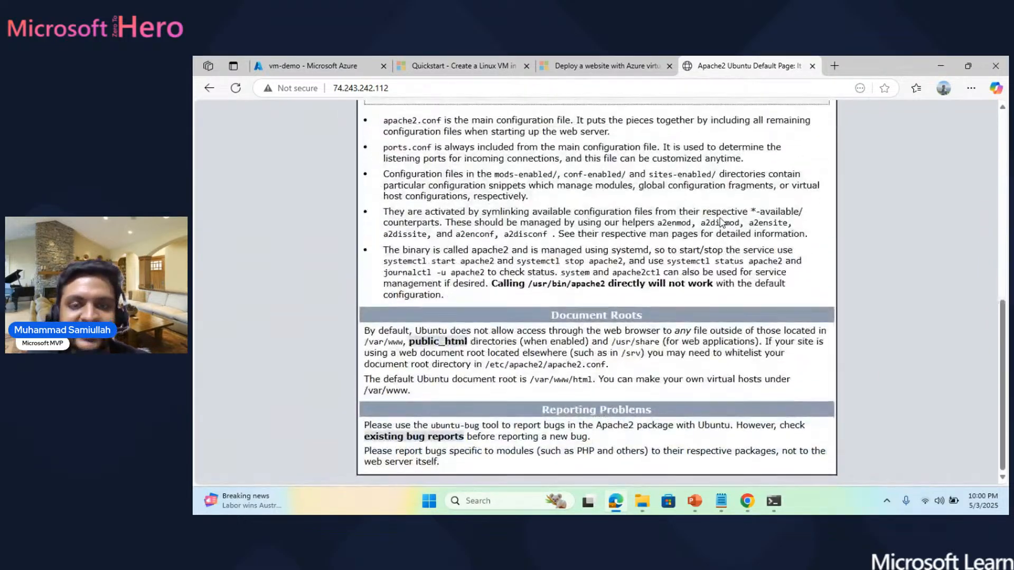
{"action": "scroll", "coordinate": [746, 425], "scroll_direction": "up", "scroll_amount": 10}
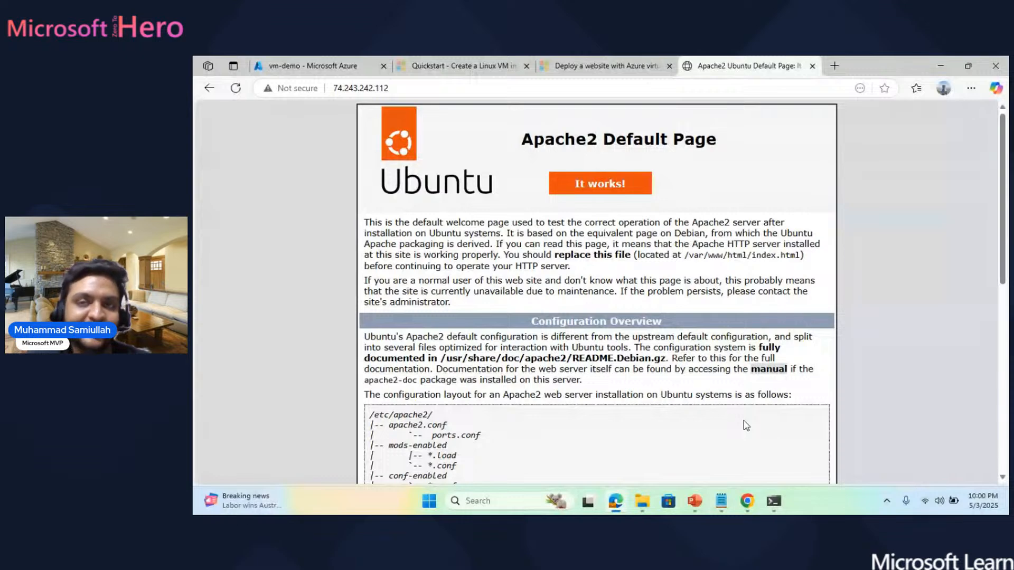
Switch to the SSH terminal session and move up to the parent directory with cd ...
{"action": "mouse_move", "coordinate": [774, 510]}
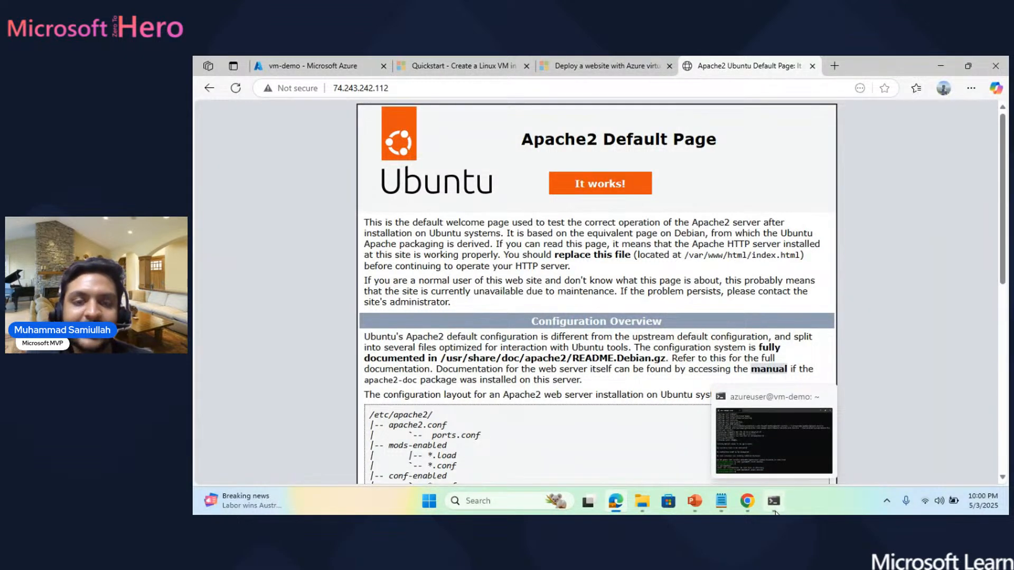
{"action": "left_click", "coordinate": [724, 472]}
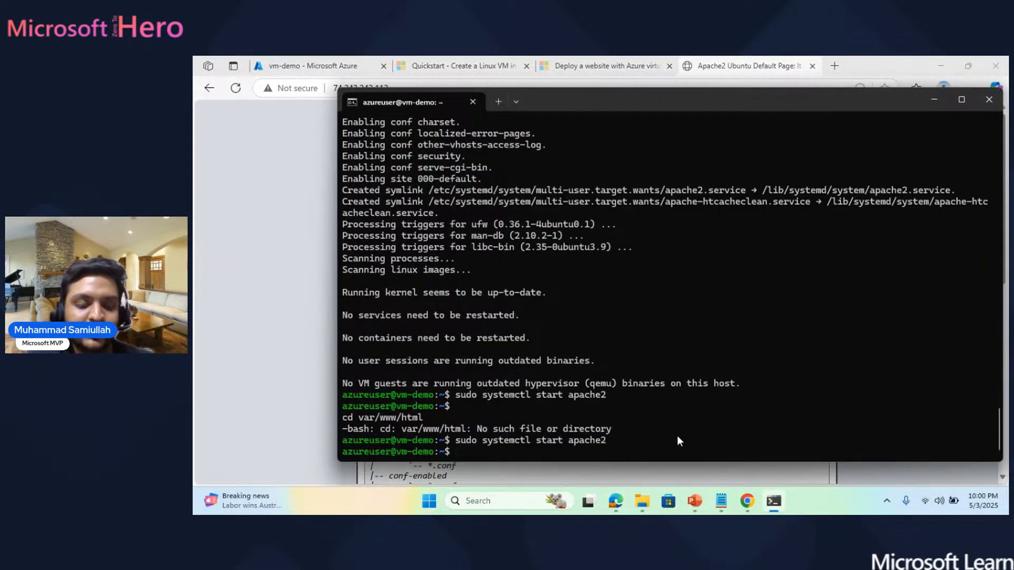
{"action": "type", "text": "cd"}
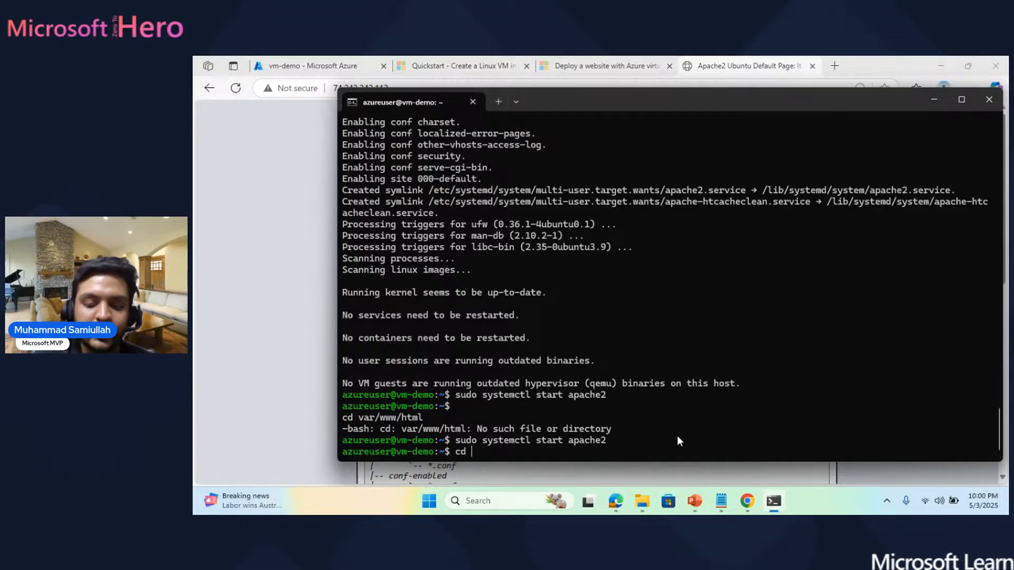
{"action": "type", "text": " .."}
{"action": "key", "text": "Return"}
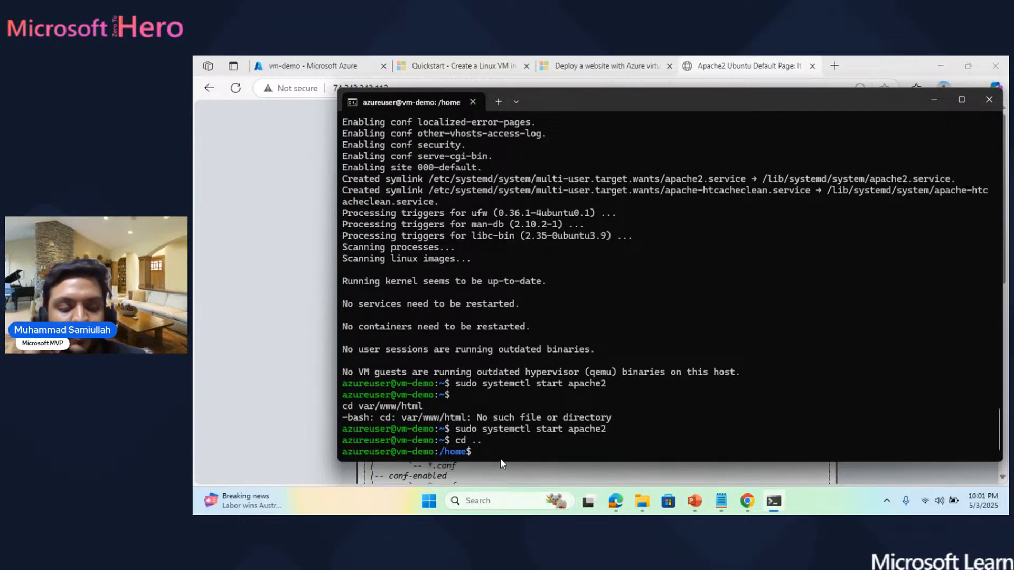
Try to change into the web root from /home by running cd var/www/html from the clipboard history.
{"action": "key", "text": "super+v"}
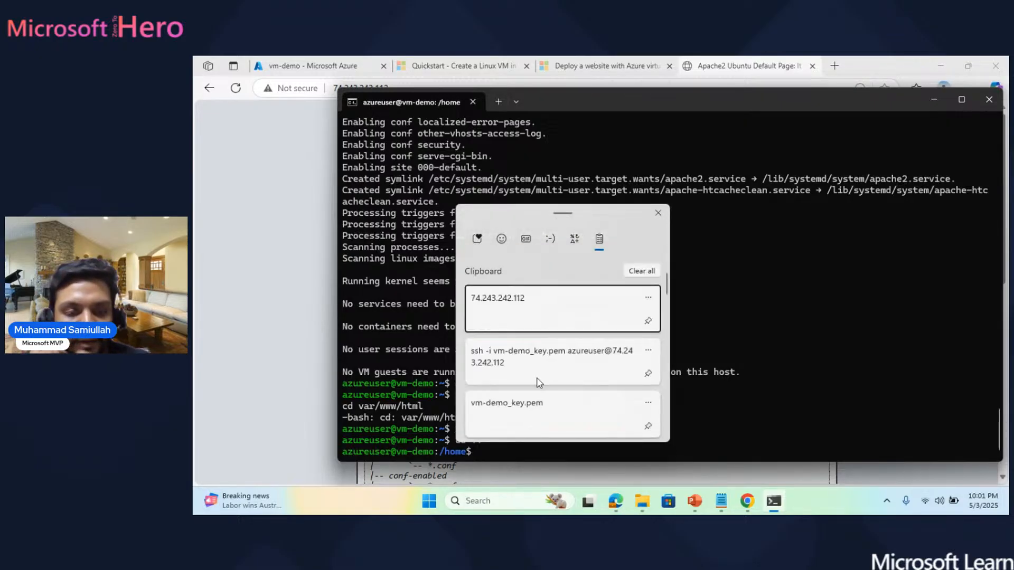
{"action": "scroll", "coordinate": [537, 378], "scroll_direction": "down", "scroll_amount": 4}
{"action": "scroll", "coordinate": [537, 382], "scroll_direction": "down", "scroll_amount": 1}
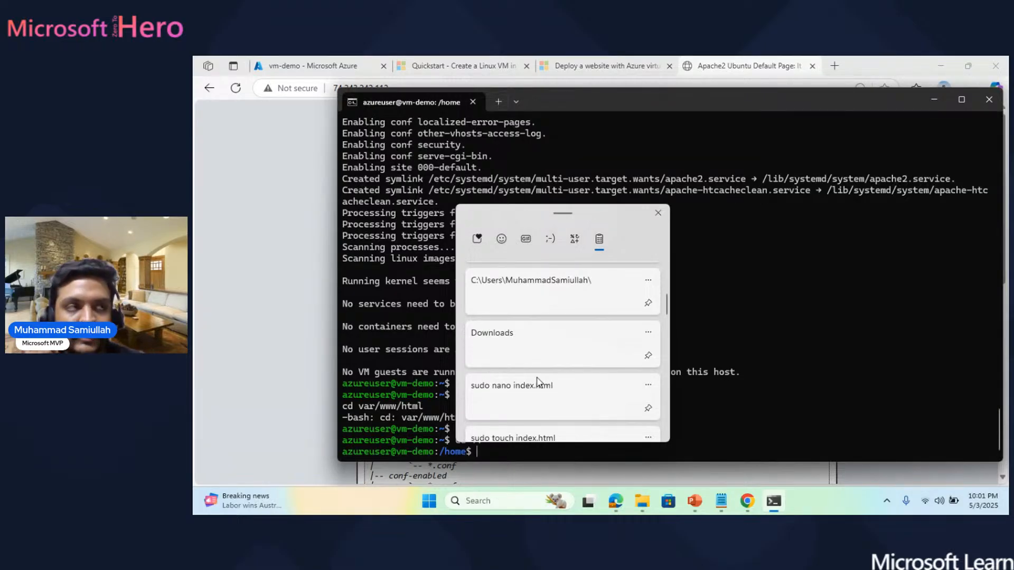
{"action": "scroll", "coordinate": [537, 378], "scroll_direction": "down", "scroll_amount": 2}
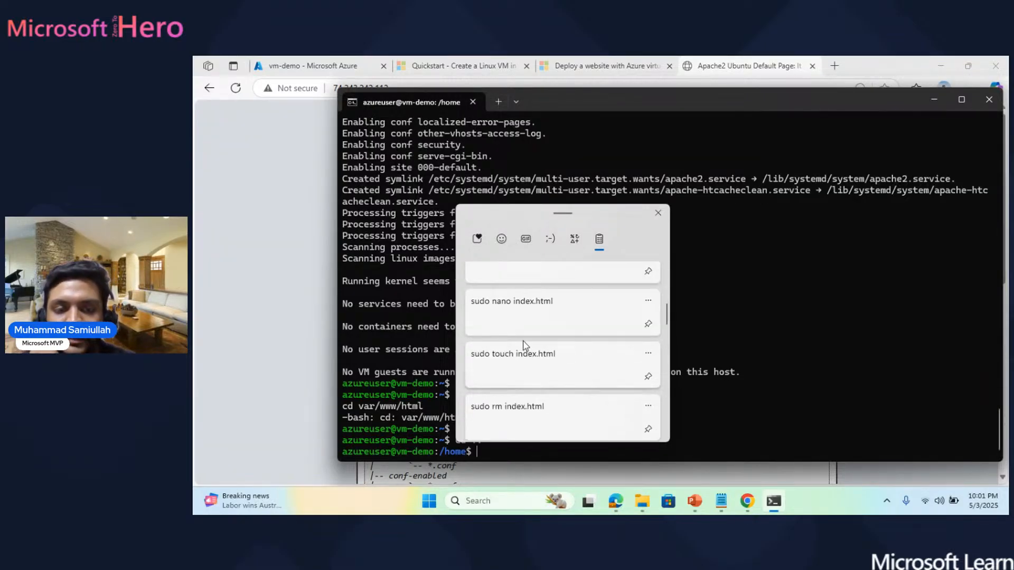
{"action": "scroll", "coordinate": [523, 344], "scroll_direction": "down", "scroll_amount": 2}
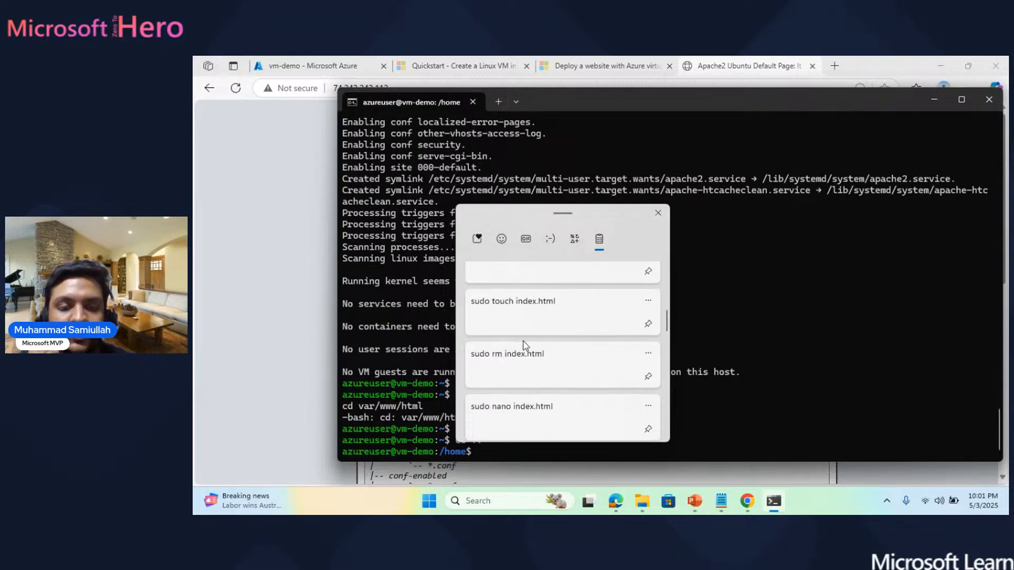
{"action": "scroll", "coordinate": [524, 346], "scroll_direction": "down", "scroll_amount": 1}
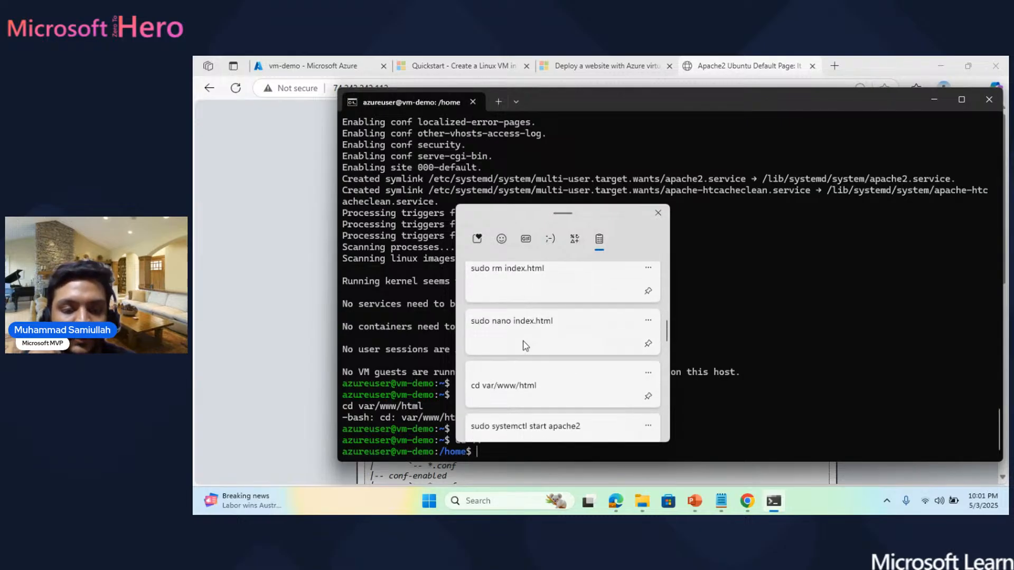
{"action": "left_click", "coordinate": [532, 384]}
{"action": "key", "text": "Return"}
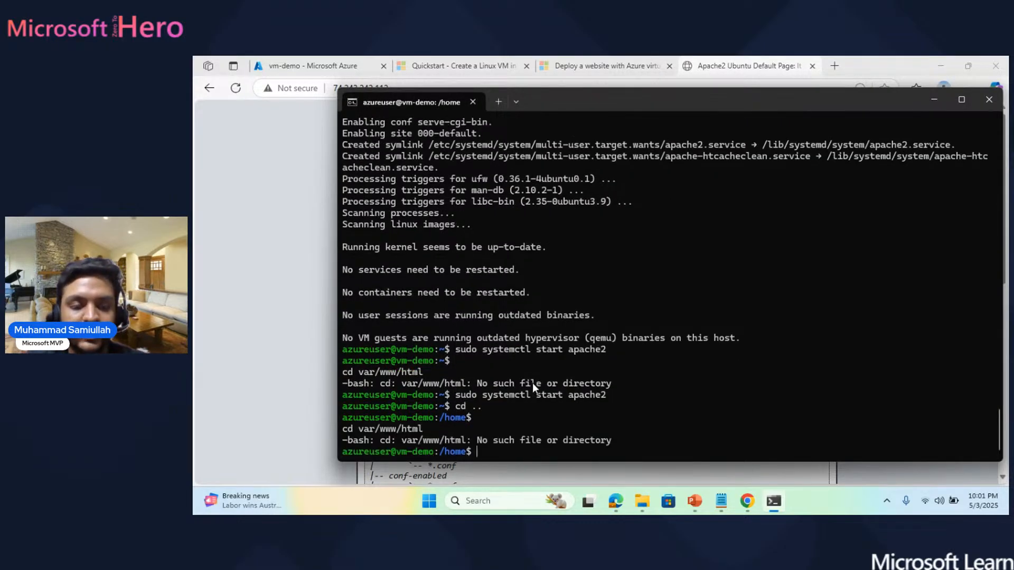
Recall the last command, remove cd from it, and try running var/www/html on its own.
{"action": "key", "text": "Up"}
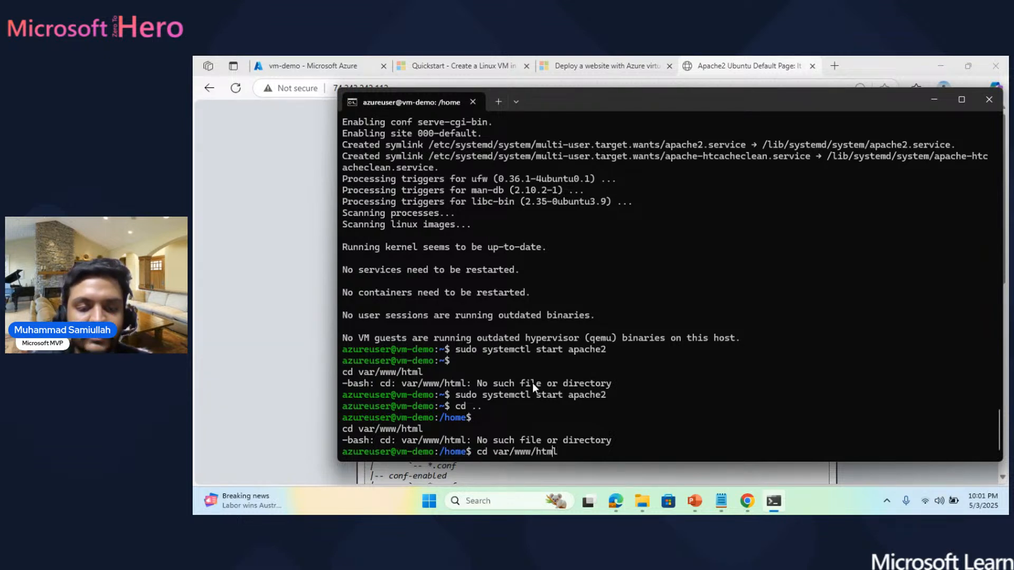
{"action": "key", "text": "Left"}
{"action": "key", "text": "Left"}
{"action": "key", "text": "Left"}
{"action": "key", "text": "Left"}
{"action": "key", "text": "Left"}
{"action": "key", "text": "Left"}
{"action": "key", "text": "Left"}
{"action": "key", "text": "Left"}
{"action": "key", "text": "Left"}
{"action": "key", "text": "Left"}
{"action": "key", "text": "Left"}
{"action": "key", "text": "Left"}
{"action": "key", "text": "BackSpace"}
{"action": "key", "text": "BackSpace"}
{"action": "key", "text": "BackSpace"}
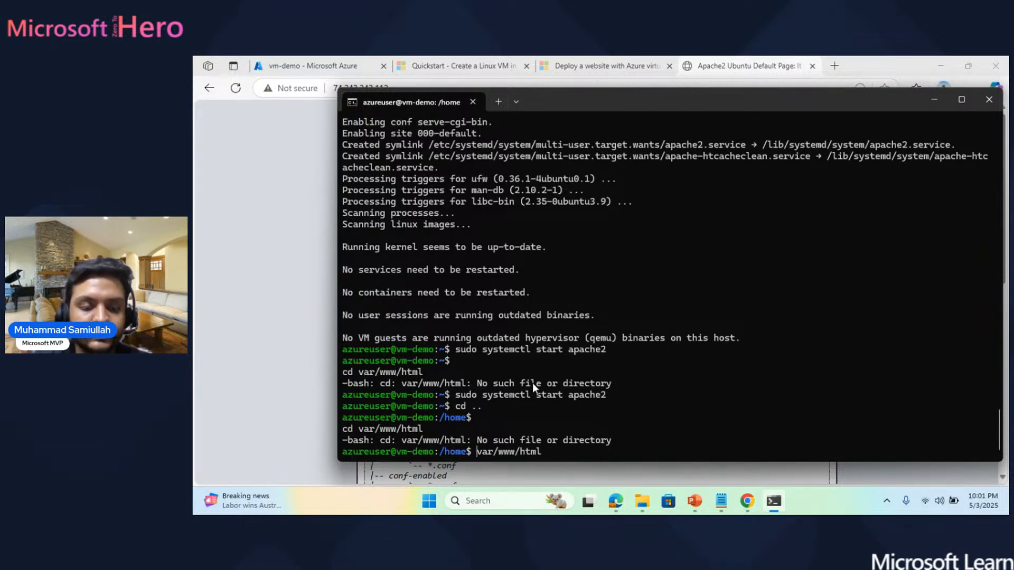
{"action": "key", "text": "Return"}
List the contents of /home, then change into azureuser/ and list its contents with ls.
{"action": "type", "text": "ls"}
{"action": "key", "text": "Return"}
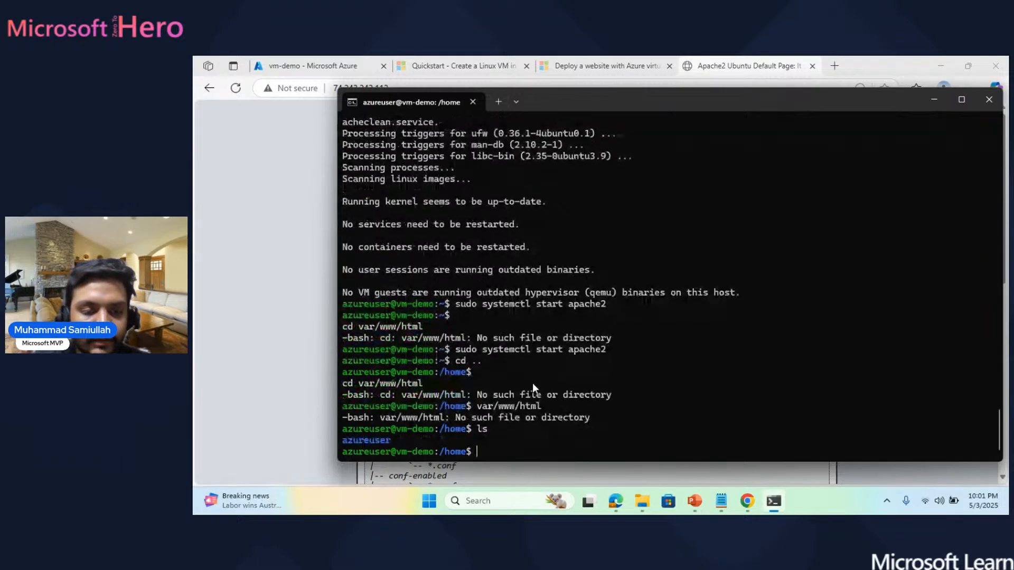
{"action": "type", "text": "cd a"}
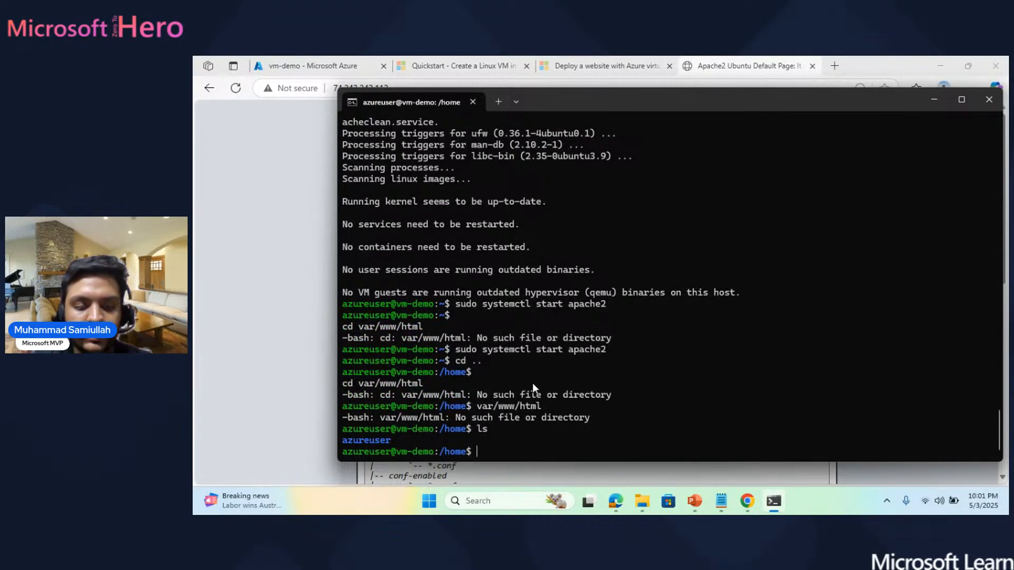
{"action": "type", "text": "z"}
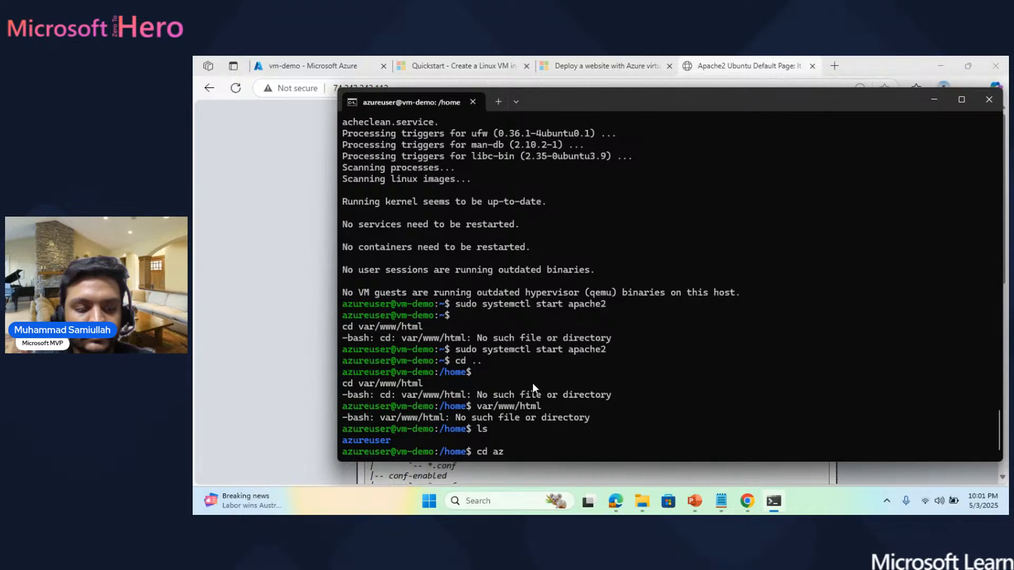
{"action": "key", "text": "Tab"}
{"action": "type", "text": ".ure=="}
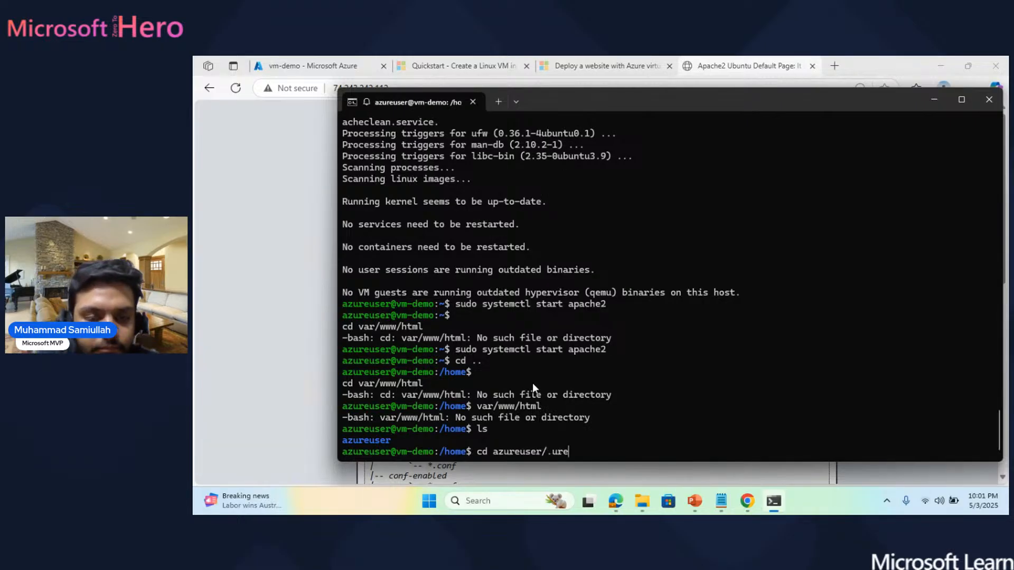
{"action": "key", "text": "BackSpace"}
{"action": "key", "text": "BackSpace"}
{"action": "key", "text": "BackSpace"}
{"action": "key", "text": "BackSpace"}
{"action": "key", "text": "BackSpace"}
{"action": "key", "text": "BackSpace"}
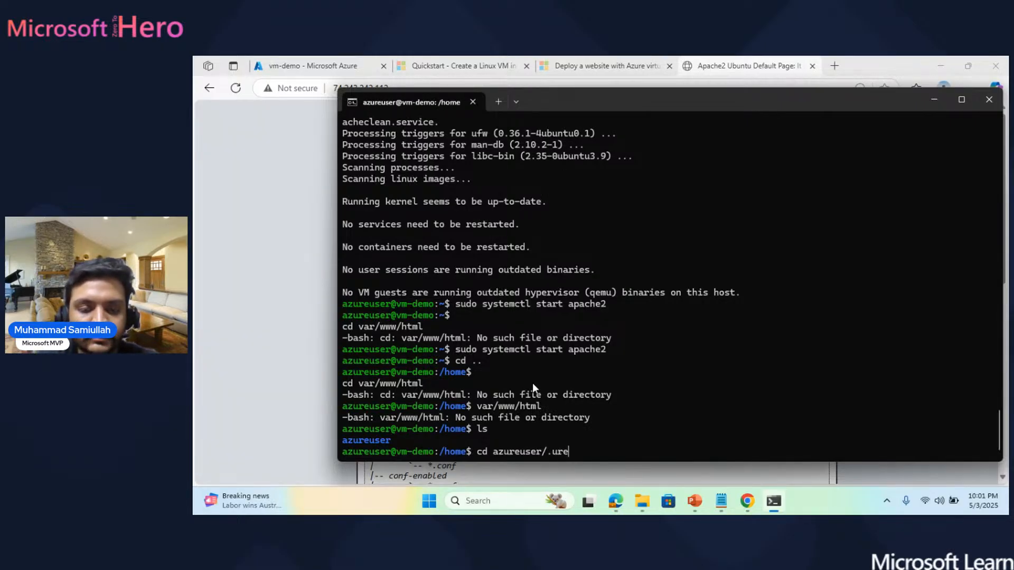
{"action": "key", "text": "Return"}
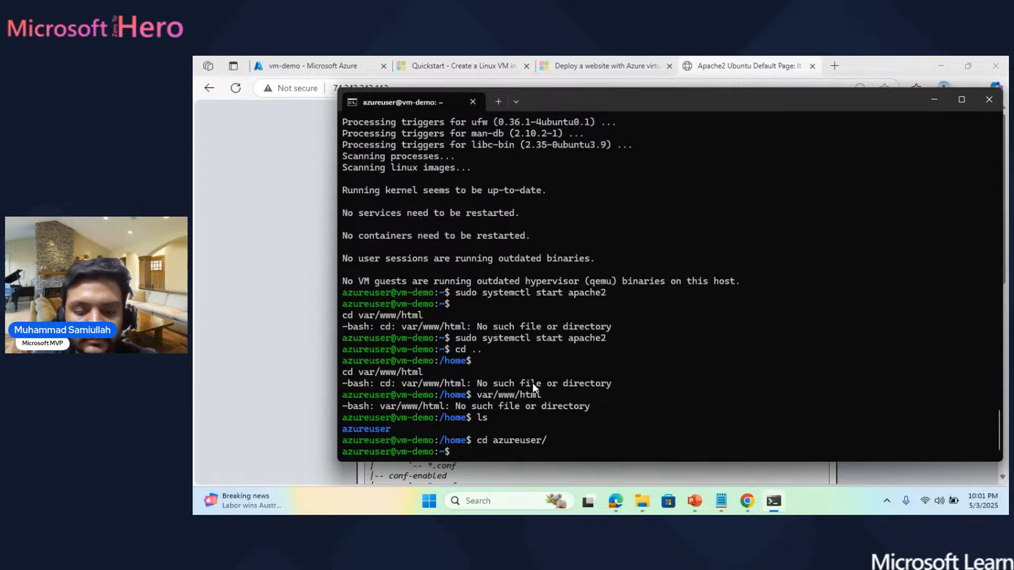
{"action": "type", "text": "ls"}
{"action": "key", "text": "Return"}
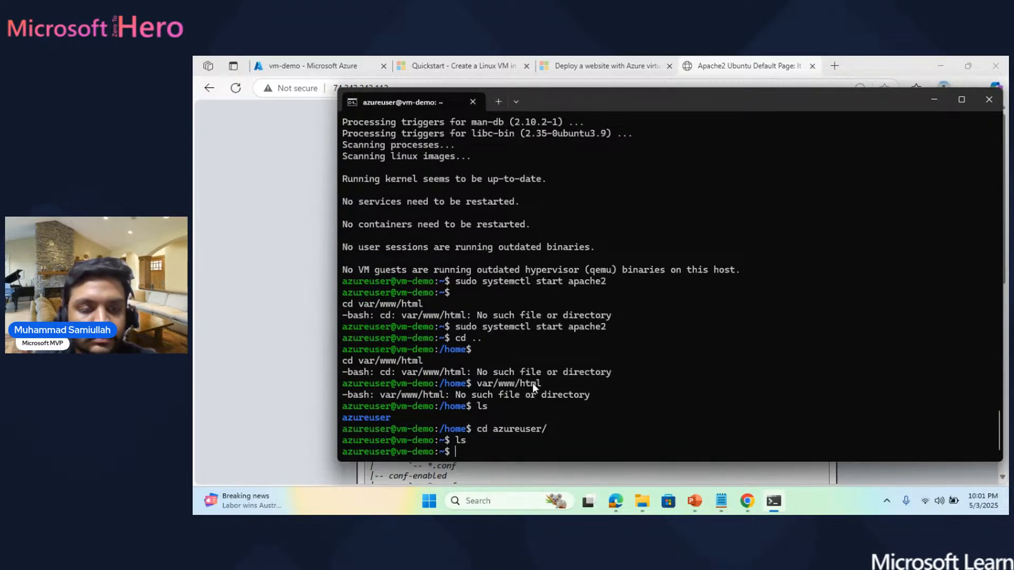
Move up from the azureuser folder to the root directory with cd .., listing the contents of each level with ls.
{"action": "type", "text": "cd .."}
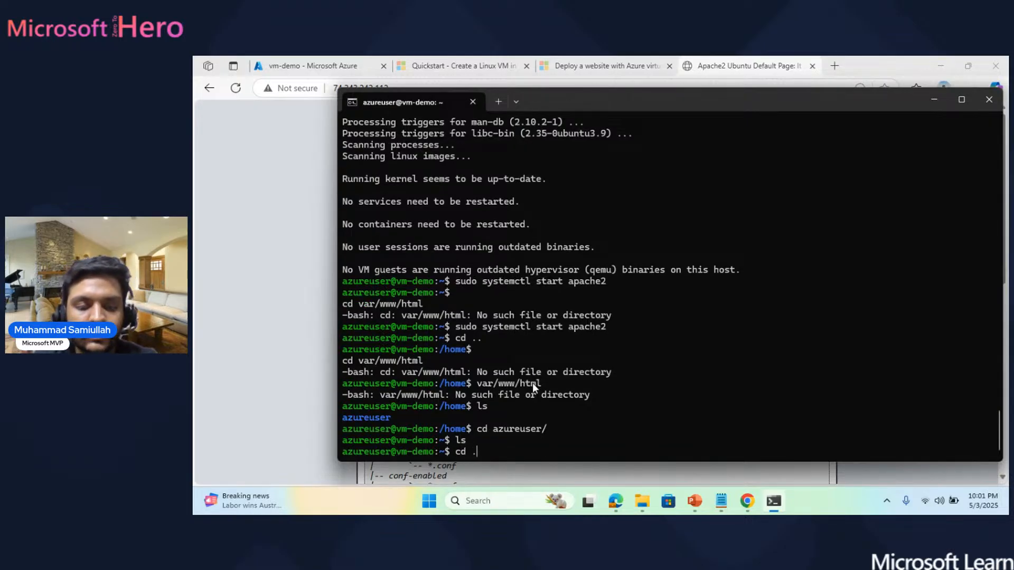
{"action": "key", "text": "Return"}
{"action": "type", "text": "ls"}
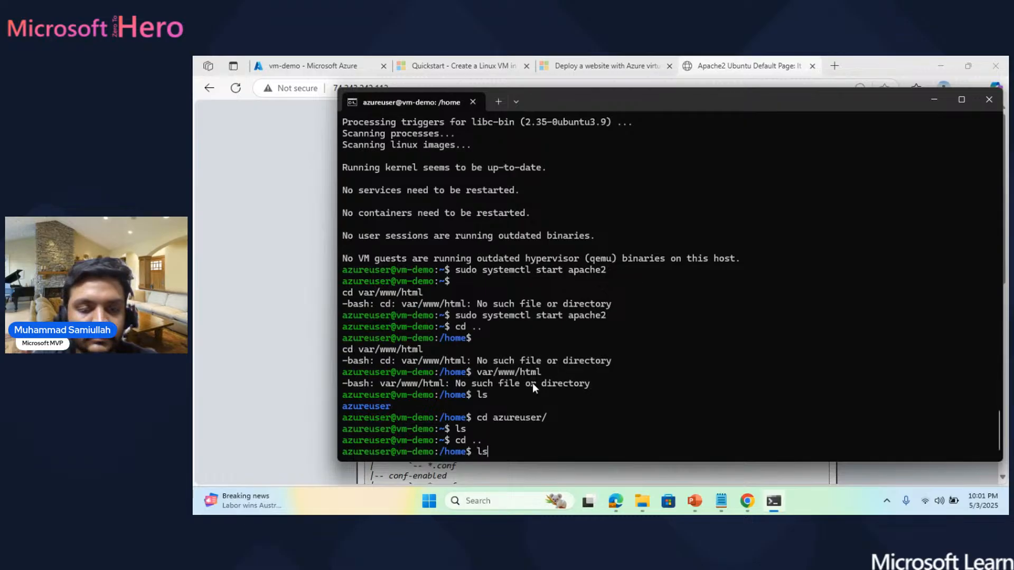
{"action": "key", "text": "Return"}
{"action": "type", "text": "cd .."}
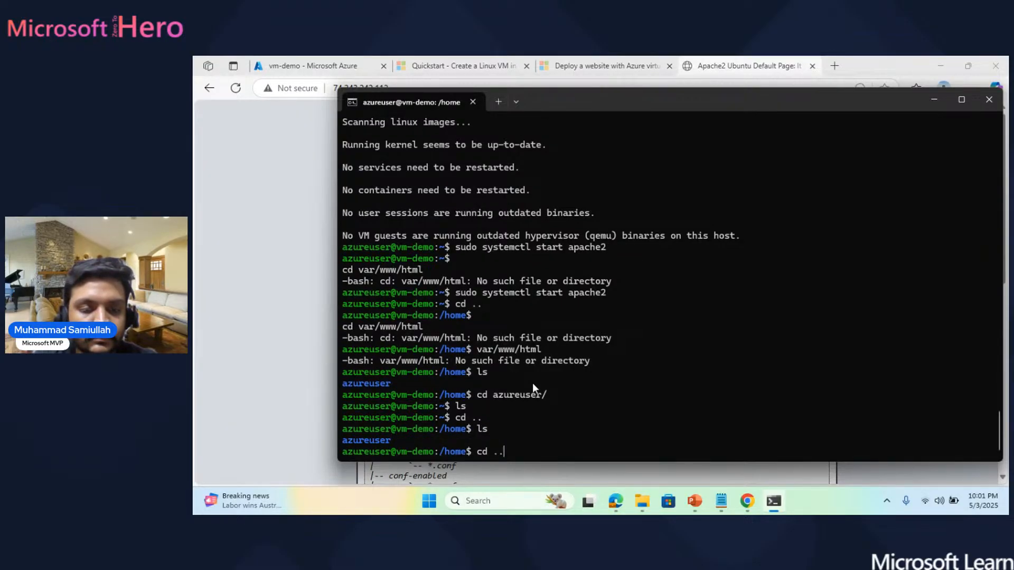
{"action": "key", "text": "Return"}
{"action": "type", "text": "ls"}
{"action": "key", "text": "Return"}
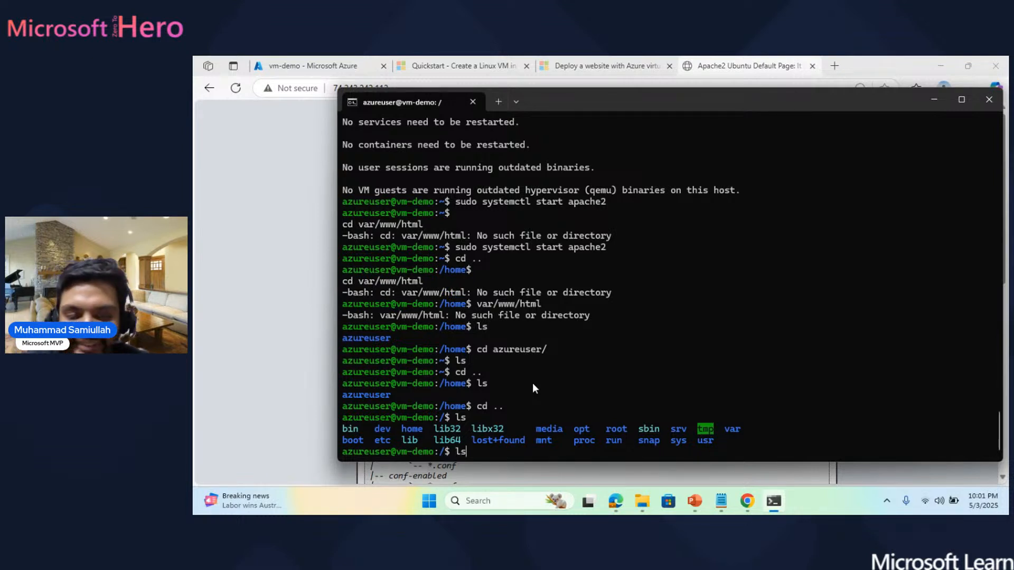
Recall var/www/html from the command history and try running it on its own from the root directory.
{"action": "type", "text": "cd .."}
{"action": "key", "text": "Up"}
{"action": "key", "text": "Up"}
{"action": "key", "text": "Up"}
{"action": "key", "text": "Up"}
{"action": "key", "text": "Up"}
{"action": "key", "text": "Up"}
{"action": "key", "text": "Up"}
{"action": "key", "text": "Up"}
{"action": "key", "text": "Up"}
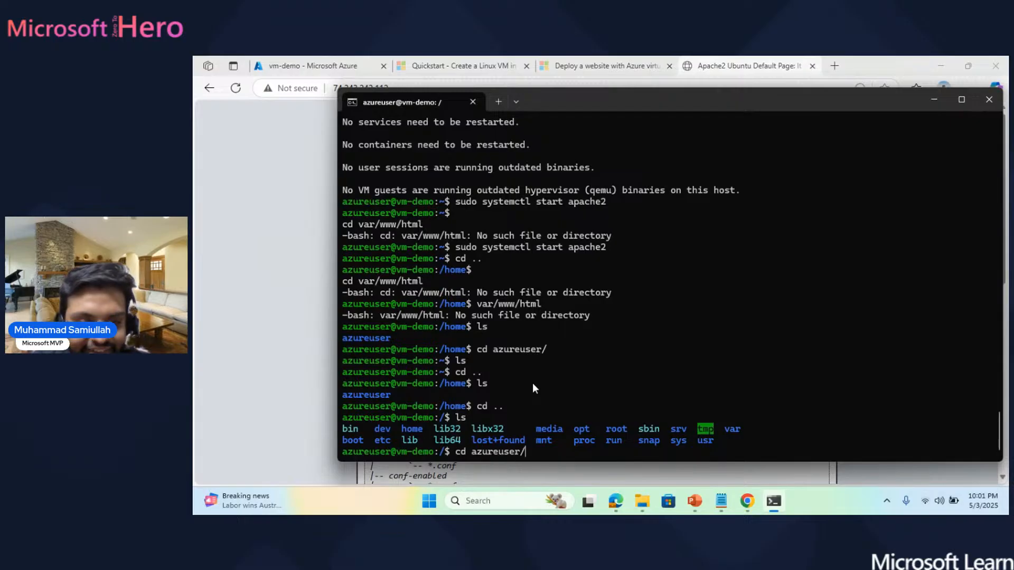
{"action": "key", "text": "Down"}
{"action": "key", "text": "Return"}
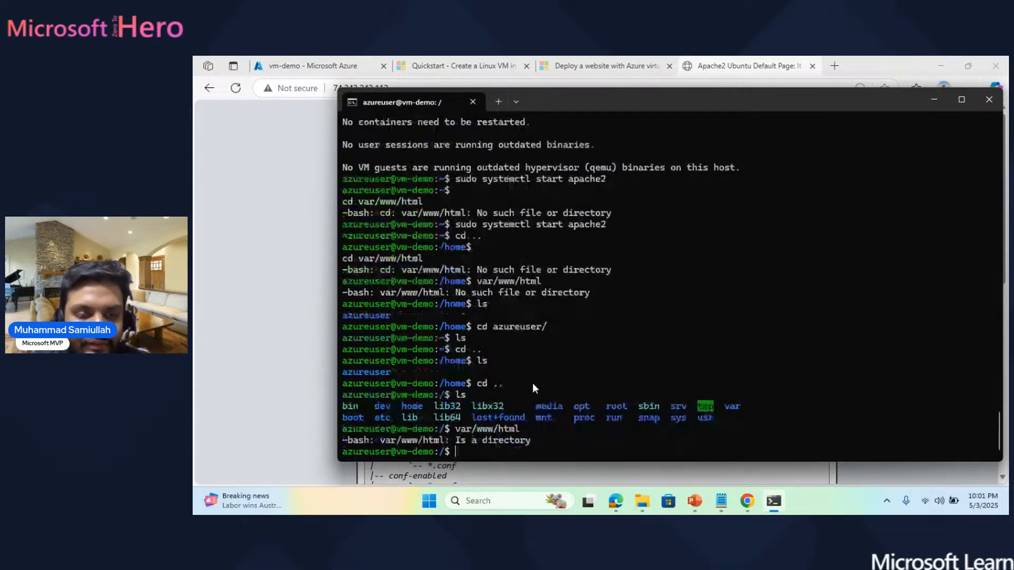
Change into the web root by running cd var/www/html from the clipboard history, and list its contents with ls.
{"action": "type", "text": "cd"}
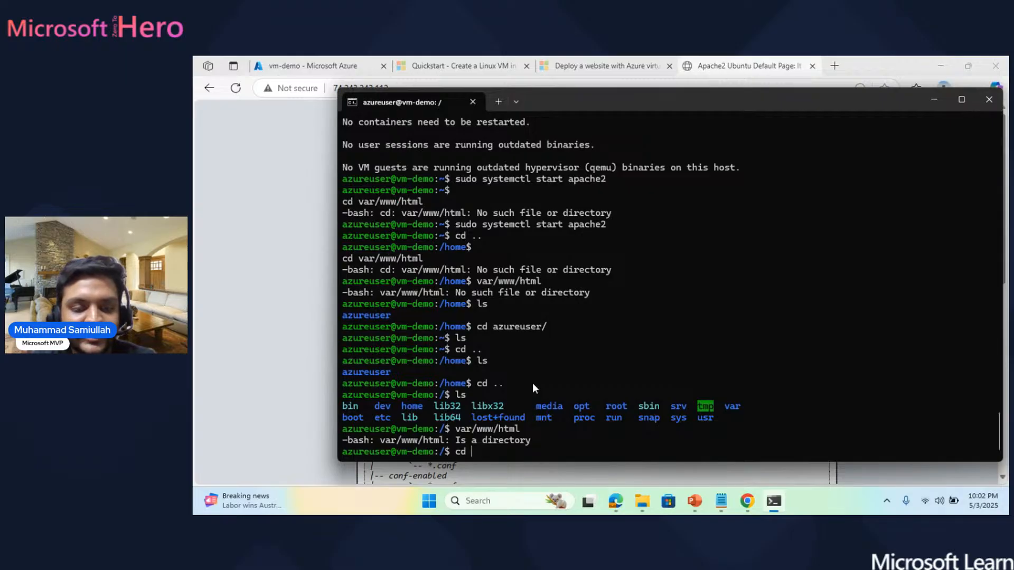
{"action": "key", "text": "Tab"}
{"action": "key", "text": "super+v"}
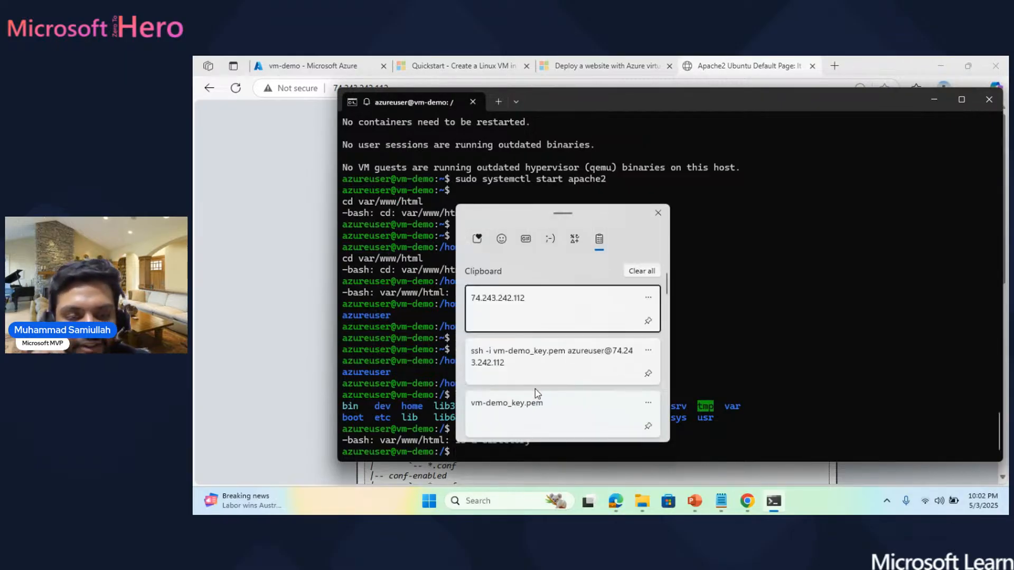
{"action": "scroll", "coordinate": [534, 388], "scroll_direction": "down", "scroll_amount": 10}
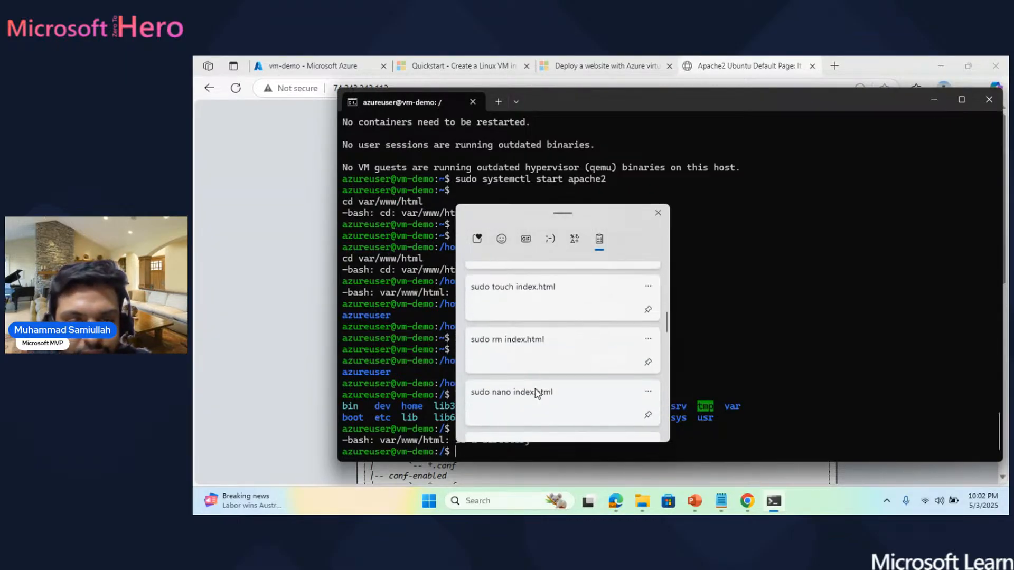
{"action": "scroll", "coordinate": [536, 392], "scroll_direction": "down", "scroll_amount": 3}
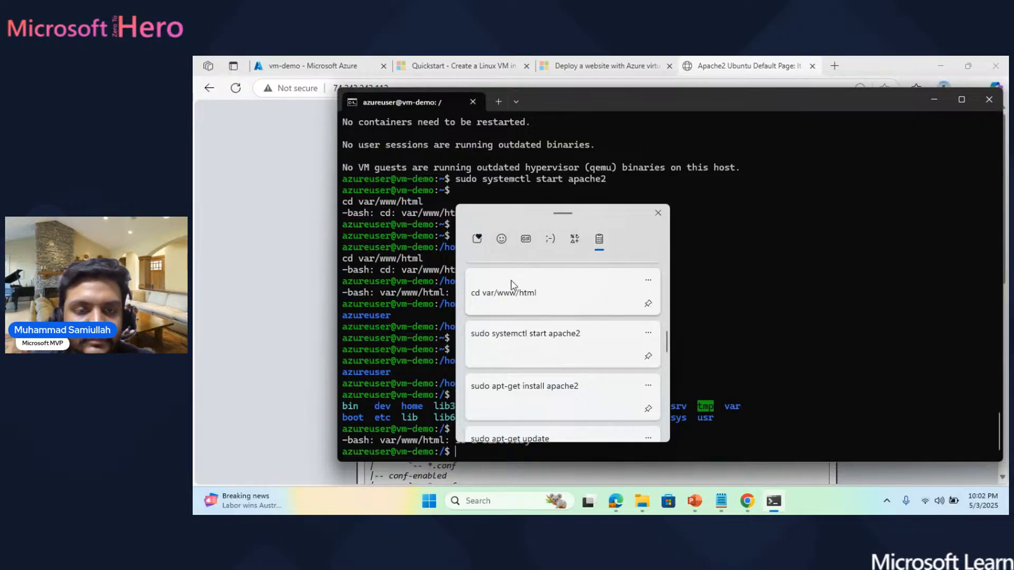
{"action": "left_click", "coordinate": [512, 288]}
{"action": "key", "text": "Return"}
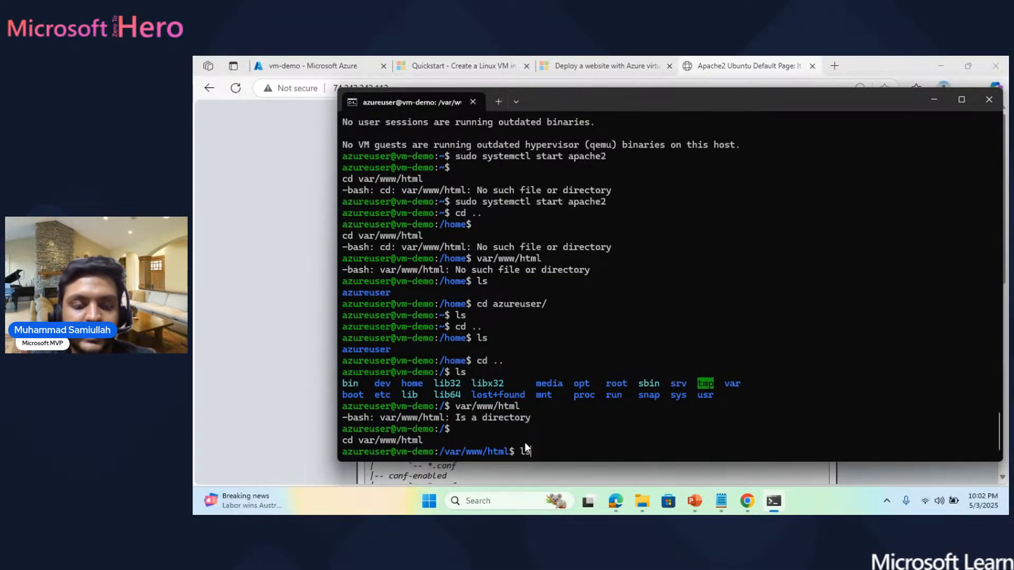
{"action": "type", "text": "ls"}
{"action": "key", "text": "Return"}
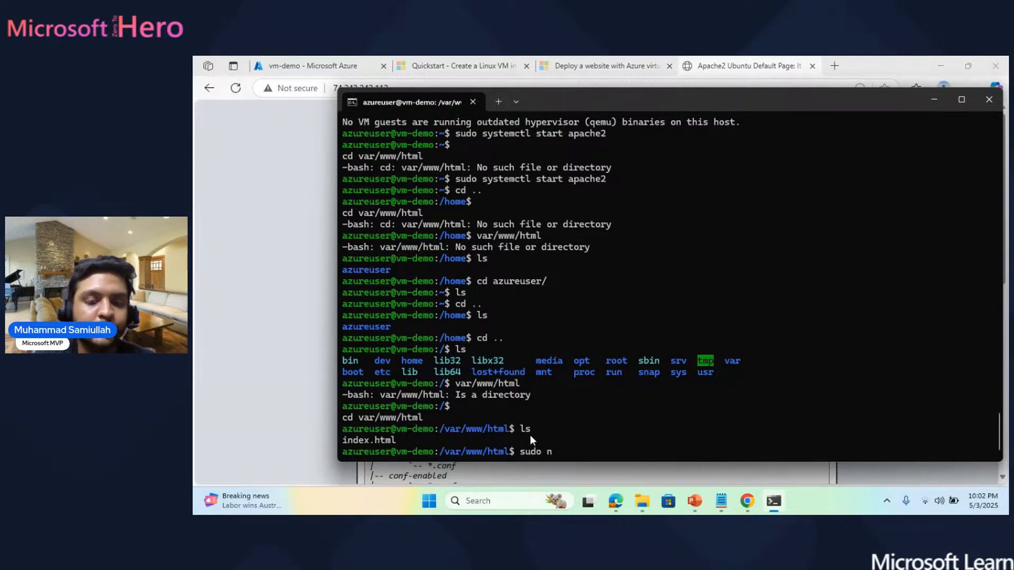
Open the web root's index.html for editing with sudo nano index.html.
{"action": "type", "text": "no "}
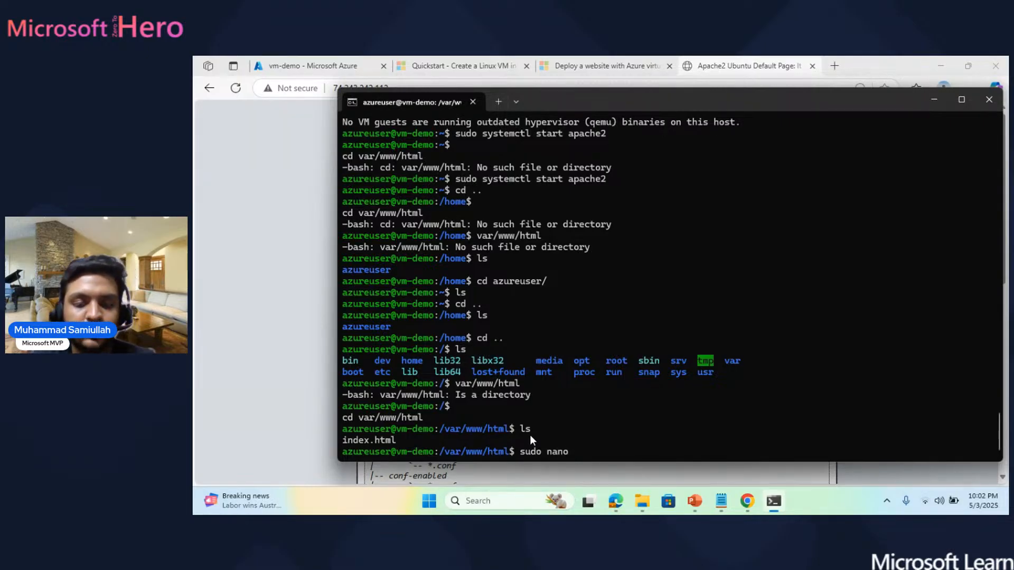
{"action": "type", "text": "index"}
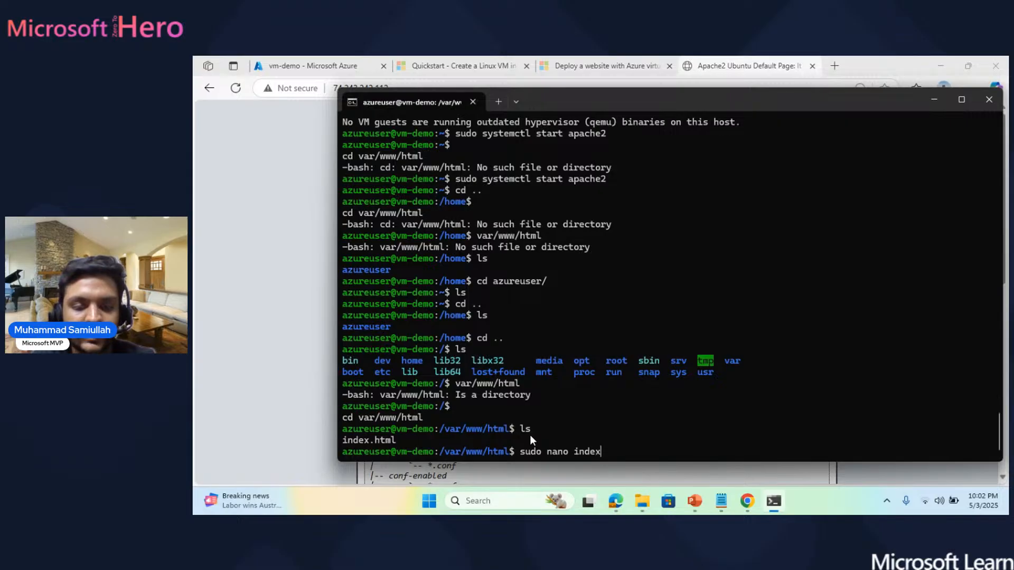
{"action": "type", "text": ".html"}
{"action": "key", "text": "Return"}
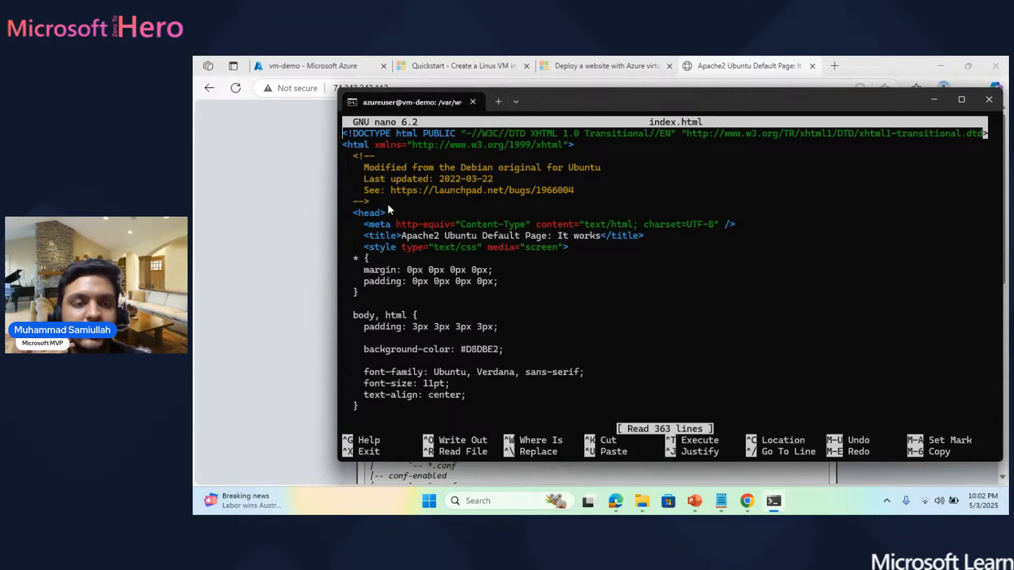
Move the terminal window to uncover the Apache2 Default Page and compare it with the opening lines of index.html.
{"action": "key", "text": "Down"}
{"action": "key", "text": "Down"}
{"action": "key", "text": "Up"}
{"action": "key", "text": "Up"}
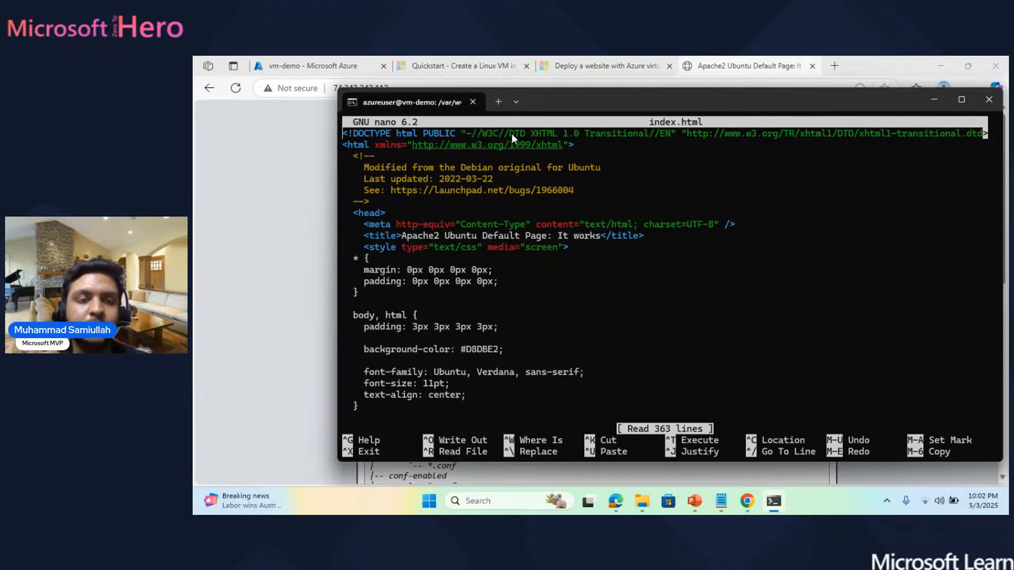
{"action": "left_click_drag", "start_coordinate": [569, 100], "coordinate": [599, 216]}
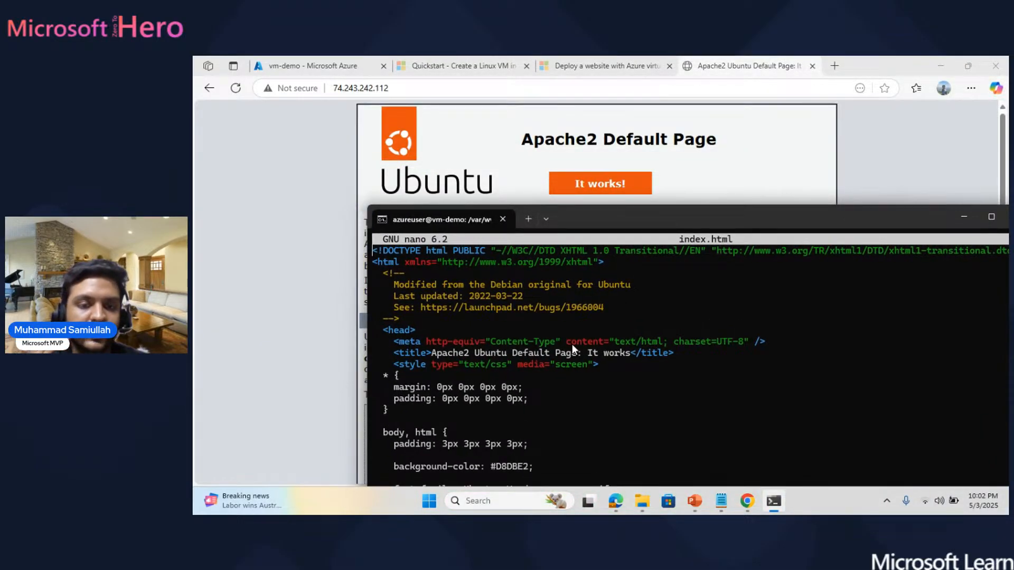
{"action": "key", "text": "Down"}
{"action": "key", "text": "Down"}
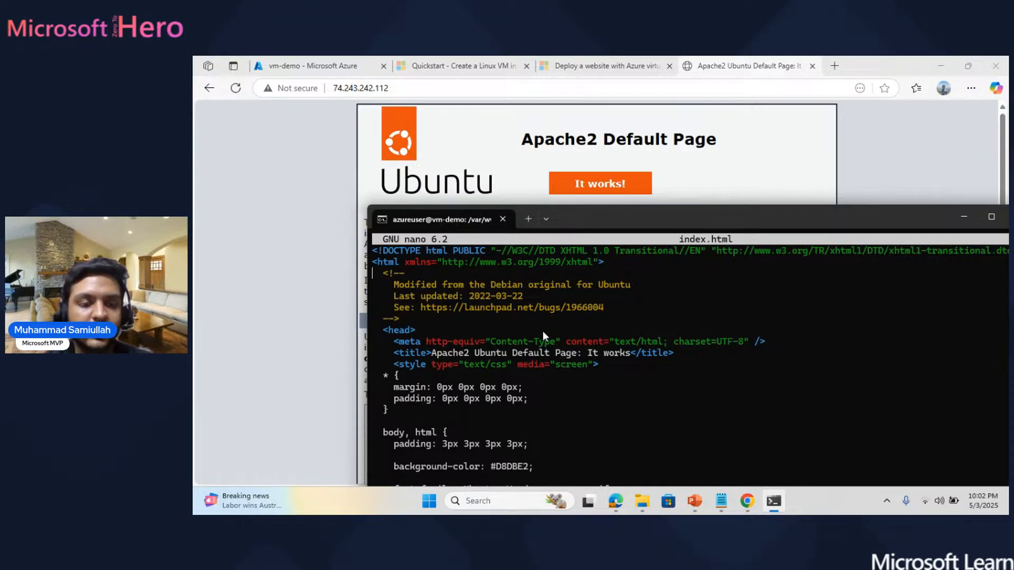
{"action": "key", "text": "Down"}
{"action": "key", "text": "Down"}
{"action": "key", "text": "Down"}
{"action": "key", "text": "Down"}
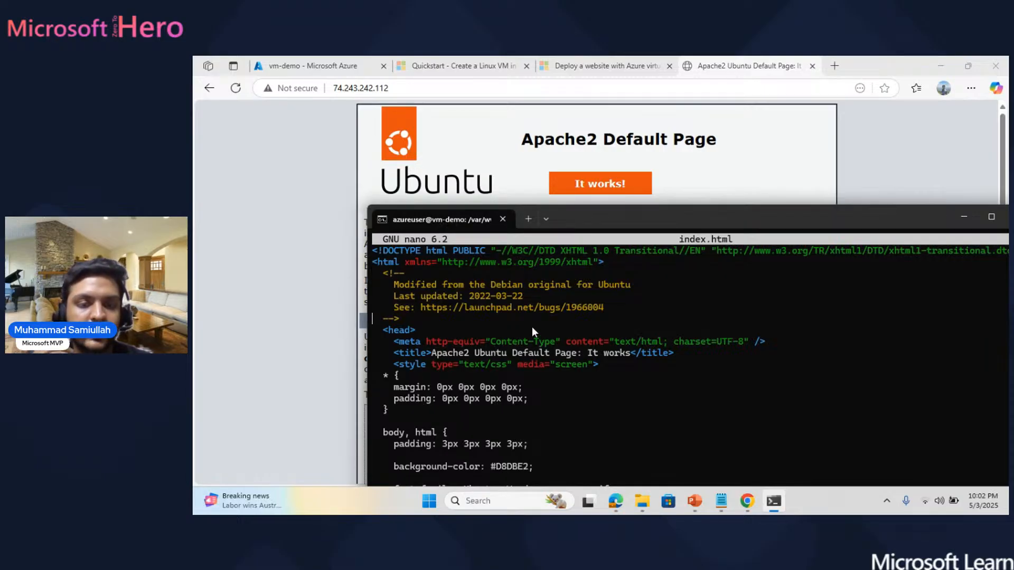
Bring the full nano editor into view and go through index.html past the CSS rules to the body's Apache2 Default Page heading and banner markup.
{"action": "left_click_drag", "start_coordinate": [649, 229], "coordinate": [640, 138]}
{"action": "key", "text": "Down"}
{"action": "key", "text": "Down"}
{"action": "key", "text": "Down"}
{"action": "key", "text": "Down"}
{"action": "key", "text": "Down"}
{"action": "key", "text": "Down"}
{"action": "key", "text": "Down"}
{"action": "key", "text": "Down"}
{"action": "key", "text": "Down"}
{"action": "key", "text": "Down"}
{"action": "key", "text": "Down"}
{"action": "key", "text": "Down"}
{"action": "key", "text": "Down"}
{"action": "key", "text": "Down"}
{"action": "key", "text": "Down"}
{"action": "key", "text": "Down"}
{"action": "key", "text": "Down"}
{"action": "key", "text": "Down"}
{"action": "key", "text": "Down"}
{"action": "key", "text": "Down"}
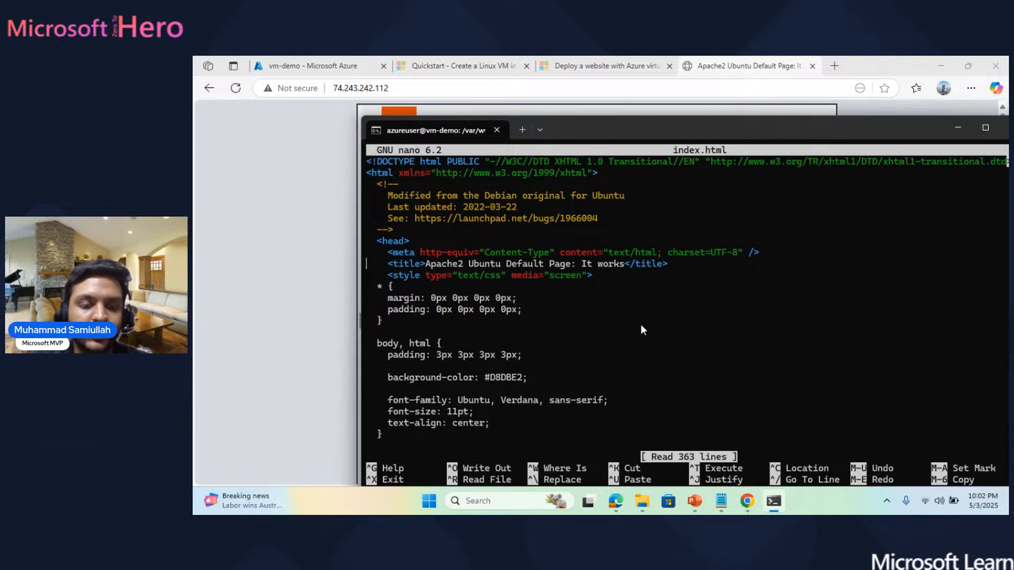
{"action": "key", "text": "Down"}
{"action": "key", "text": "Down"}
{"action": "key", "text": "Down"}
{"action": "key", "text": "Down"}
{"action": "key", "text": "Down"}
{"action": "key", "text": "Down"}
{"action": "key", "text": "Down"}
{"action": "key", "text": "Down"}
{"action": "key", "text": "Down"}
{"action": "key", "text": "Down"}
{"action": "key", "text": "Down"}
{"action": "key", "text": "Down"}
{"action": "key", "text": "Down"}
{"action": "key", "text": "Down"}
{"action": "key", "text": "Down"}
{"action": "key", "text": "Down"}
{"action": "key", "text": "Down"}
{"action": "key", "text": "Down"}
{"action": "key", "text": "Down"}
{"action": "key", "text": "Down"}
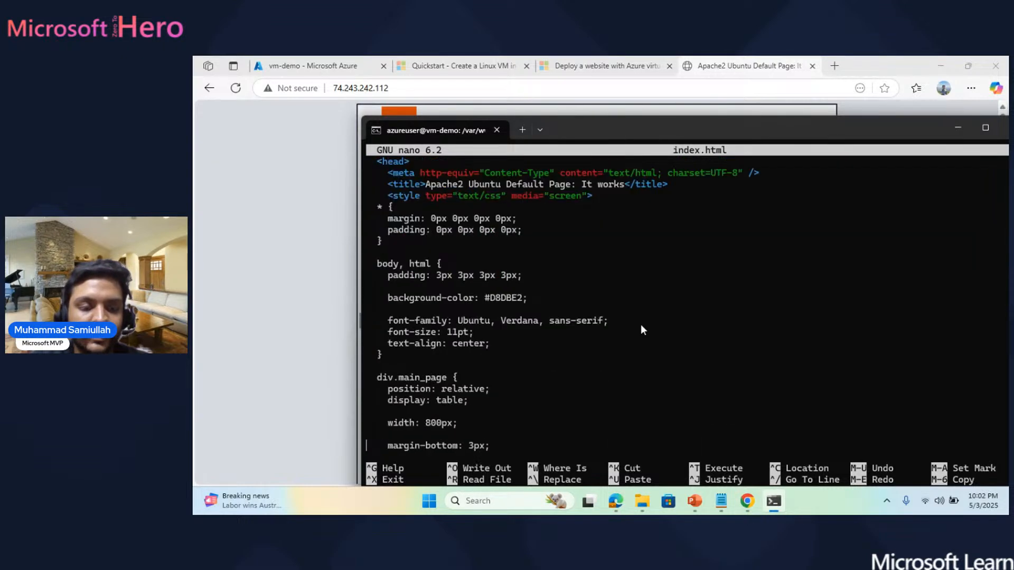
{"action": "key", "text": "Down"}
{"action": "key", "text": "Down"}
{"action": "key", "text": "Down"}
{"action": "key", "text": "Down"}
{"action": "key", "text": "Down"}
{"action": "key", "text": "Down"}
{"action": "key", "text": "Down"}
{"action": "key", "text": "Down"}
{"action": "key", "text": "Down"}
{"action": "key", "text": "Down"}
{"action": "key", "text": "Down"}
{"action": "key", "text": "Down"}
{"action": "key", "text": "Down"}
{"action": "key", "text": "Down"}
{"action": "key", "text": "Down"}
{"action": "key", "text": "Down"}
{"action": "key", "text": "Down"}
{"action": "key", "text": "Down"}
{"action": "key", "text": "Down"}
{"action": "key", "text": "Down"}
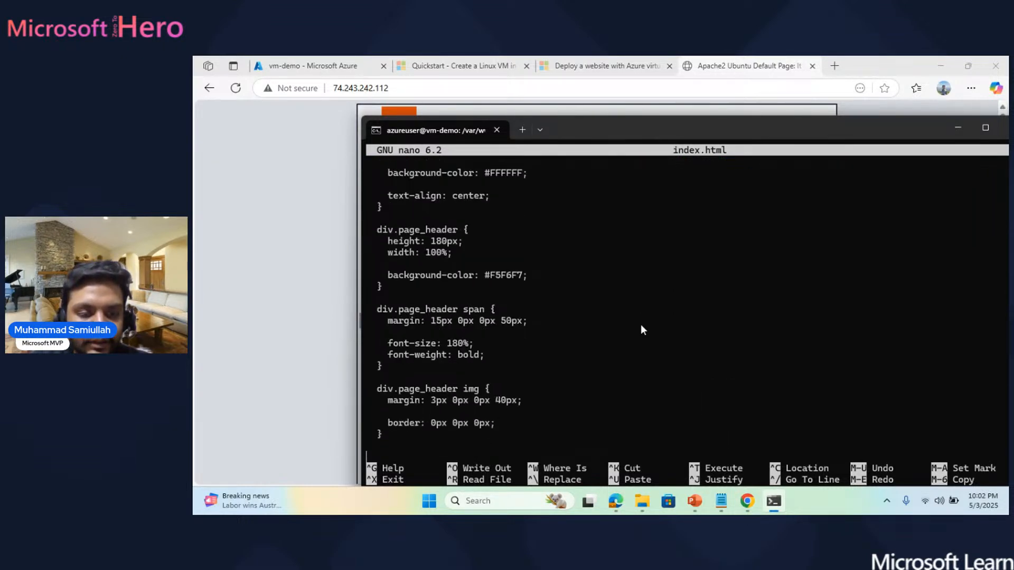
{"action": "key", "text": "Down"}
{"action": "key", "text": "Down"}
{"action": "key", "text": "Down"}
{"action": "key", "text": "Down"}
{"action": "key", "text": "Down"}
{"action": "key", "text": "Down"}
{"action": "key", "text": "Down"}
{"action": "key", "text": "Down"}
{"action": "key", "text": "Down"}
{"action": "key", "text": "Down"}
{"action": "key", "text": "Down"}
{"action": "key", "text": "Down"}
{"action": "key", "text": "Down"}
{"action": "key", "text": "Down"}
{"action": "key", "text": "Down"}
{"action": "key", "text": "Down"}
{"action": "key", "text": "Down"}
{"action": "key", "text": "Down"}
{"action": "key", "text": "Down"}
{"action": "key", "text": "Down"}
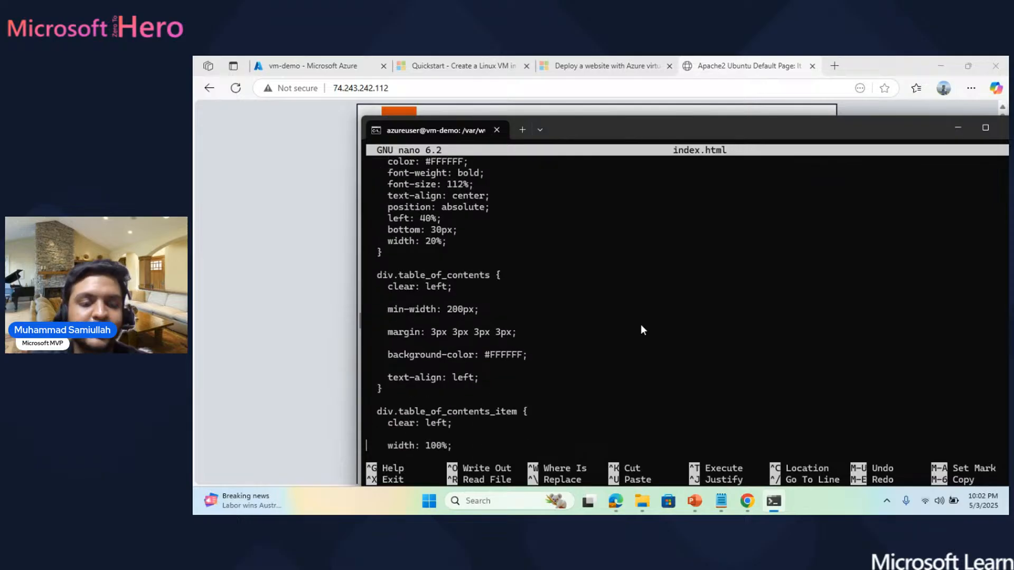
{"action": "key", "text": "Down"}
{"action": "key", "text": "Down"}
{"action": "key", "text": "Down"}
{"action": "key", "text": "Down"}
{"action": "key", "text": "Down"}
{"action": "key", "text": "Down"}
{"action": "key", "text": "Down"}
{"action": "key", "text": "Down"}
{"action": "key", "text": "Down"}
{"action": "key", "text": "Down"}
{"action": "key", "text": "Down"}
{"action": "key", "text": "Down"}
{"action": "key", "text": "Down"}
{"action": "key", "text": "Down"}
{"action": "key", "text": "Down"}
{"action": "key", "text": "Down"}
{"action": "key", "text": "Down"}
{"action": "key", "text": "Down"}
{"action": "key", "text": "Down"}
{"action": "key", "text": "Down"}
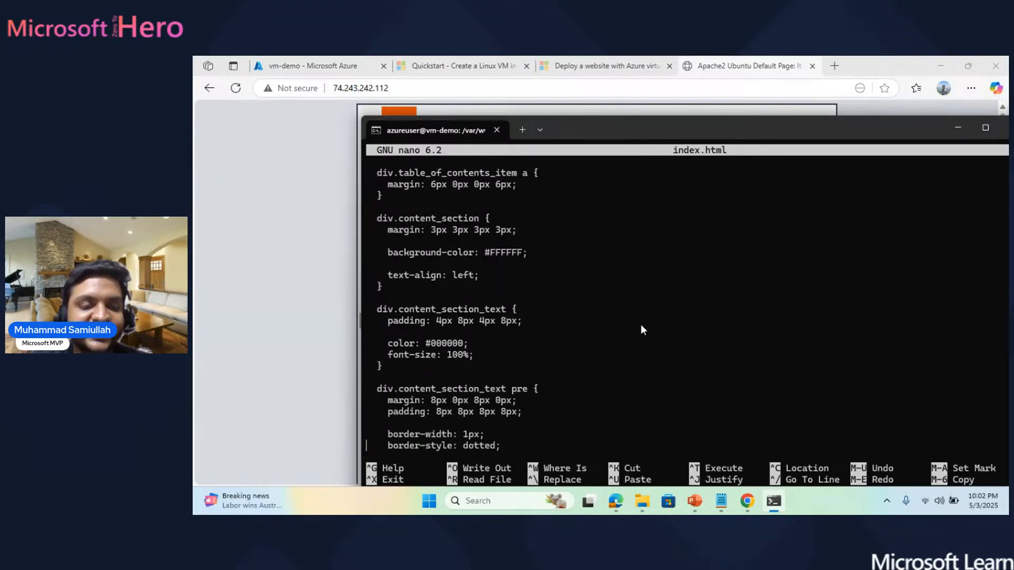
{"action": "key", "text": "Down"}
{"action": "key", "text": "Down"}
{"action": "key", "text": "Down"}
{"action": "key", "text": "Down"}
{"action": "key", "text": "Down"}
{"action": "key", "text": "Down"}
{"action": "key", "text": "Down"}
{"action": "key", "text": "Down"}
{"action": "key", "text": "Down"}
{"action": "key", "text": "Down"}
{"action": "key", "text": "Down"}
{"action": "key", "text": "Down"}
{"action": "key", "text": "Down"}
{"action": "key", "text": "Down"}
{"action": "key", "text": "Down"}
{"action": "key", "text": "Down"}
{"action": "key", "text": "Down"}
{"action": "key", "text": "Down"}
{"action": "key", "text": "Down"}
{"action": "key", "text": "Down"}
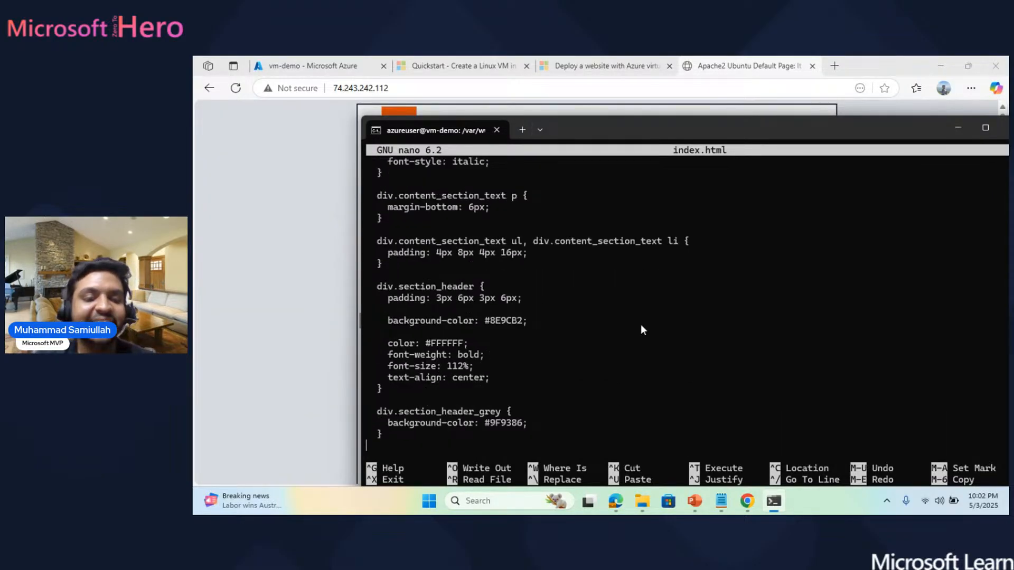
{"action": "key", "text": "Down"}
{"action": "key", "text": "Down"}
{"action": "key", "text": "Down"}
{"action": "key", "text": "Down"}
{"action": "key", "text": "Down"}
{"action": "key", "text": "Down"}
{"action": "key", "text": "Down"}
{"action": "key", "text": "Down"}
{"action": "key", "text": "Down"}
{"action": "key", "text": "Down"}
{"action": "key", "text": "Down"}
{"action": "key", "text": "Down"}
{"action": "key", "text": "Down"}
{"action": "key", "text": "Down"}
{"action": "key", "text": "Down"}
{"action": "key", "text": "Down"}
{"action": "key", "text": "Down"}
{"action": "key", "text": "Down"}
{"action": "key", "text": "Down"}
{"action": "key", "text": "Down"}
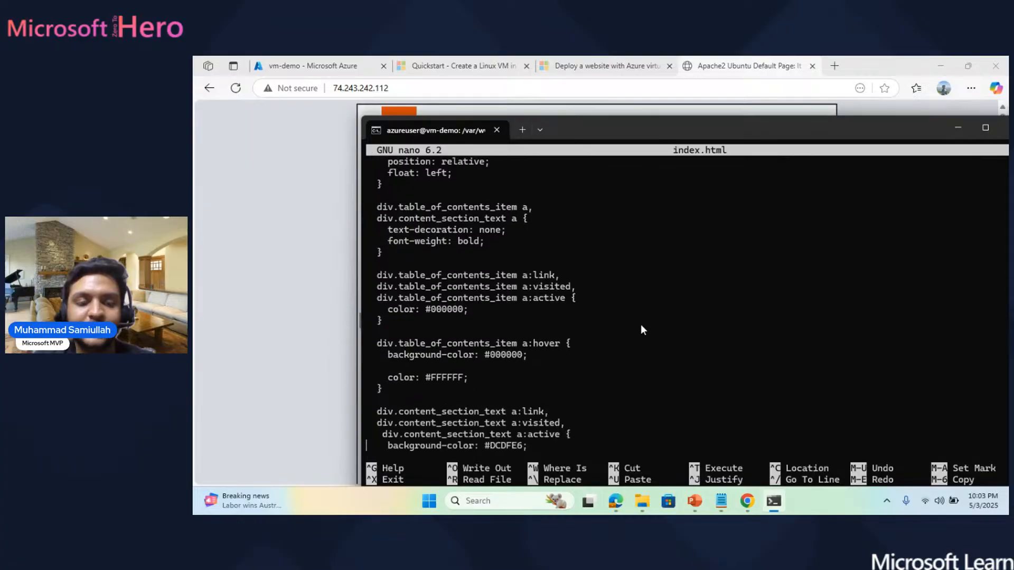
{"action": "key", "text": "Down"}
{"action": "key", "text": "Down"}
{"action": "key", "text": "Down"}
{"action": "key", "text": "Down"}
{"action": "key", "text": "Down"}
{"action": "key", "text": "Down"}
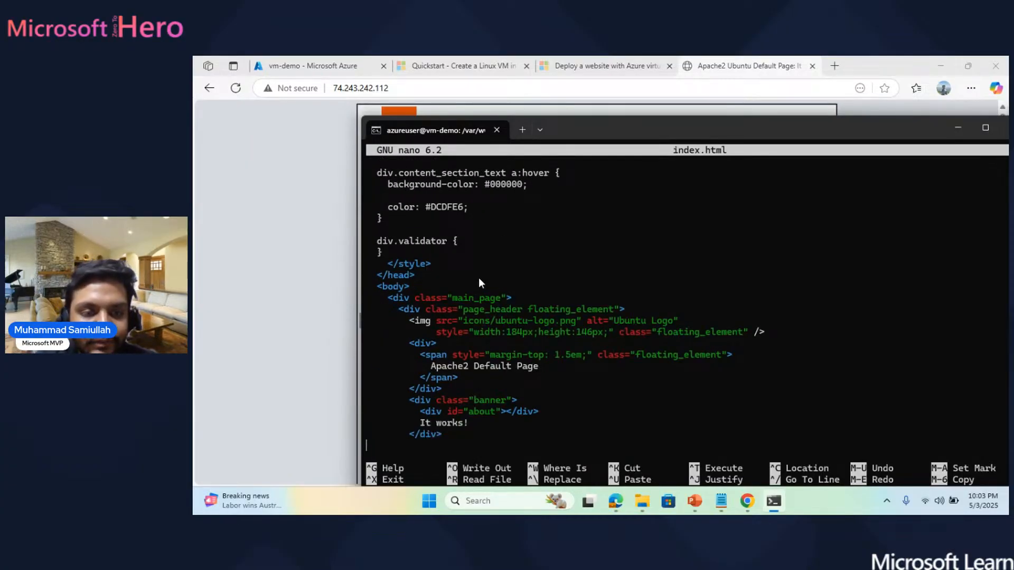
Insert a new line directly below the opening body tag in index.html and add an empty <h1></h1> element there.
{"action": "key", "text": "Up"}
{"action": "key", "text": "Up"}
{"action": "key", "text": "Up"}
{"action": "key", "text": "Up"}
{"action": "key", "text": "Up"}
{"action": "key", "text": "Up"}
{"action": "key", "text": "Up"}
{"action": "key", "text": "Up"}
{"action": "key", "text": "Up"}
{"action": "key", "text": "Up"}
{"action": "key", "text": "Up"}
{"action": "key", "text": "Up"}
{"action": "key", "text": "Up"}
{"action": "key", "text": "Up"}
{"action": "key", "text": "Up"}
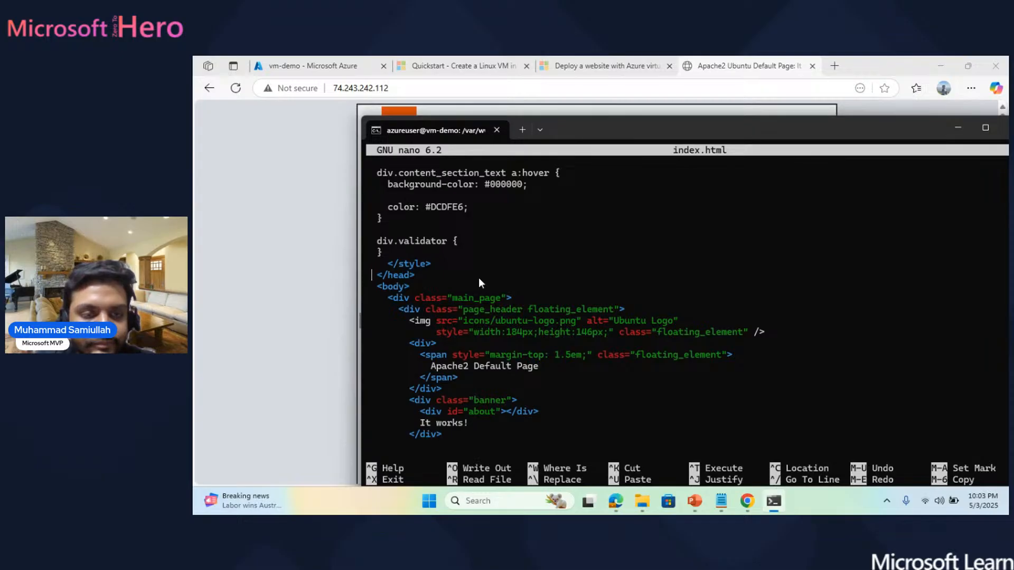
{"action": "key", "text": "Right"}
{"action": "key", "text": "Right"}
{"action": "key", "text": "Right"}
{"action": "key", "text": "Right"}
{"action": "key", "text": "Right"}
{"action": "key", "text": "Right"}
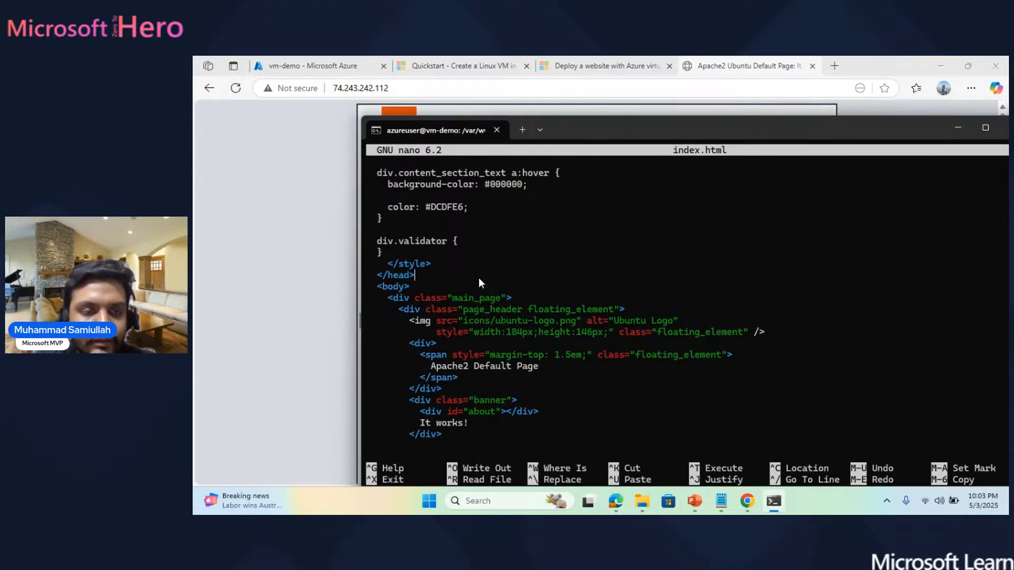
{"action": "key", "text": "Return"}
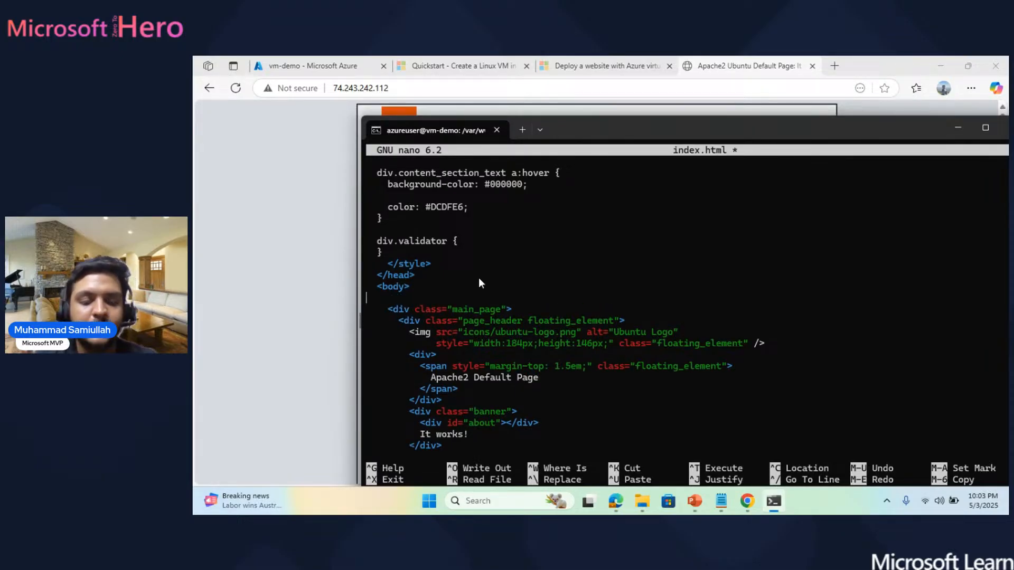
{"action": "type", "text": "<h1"}
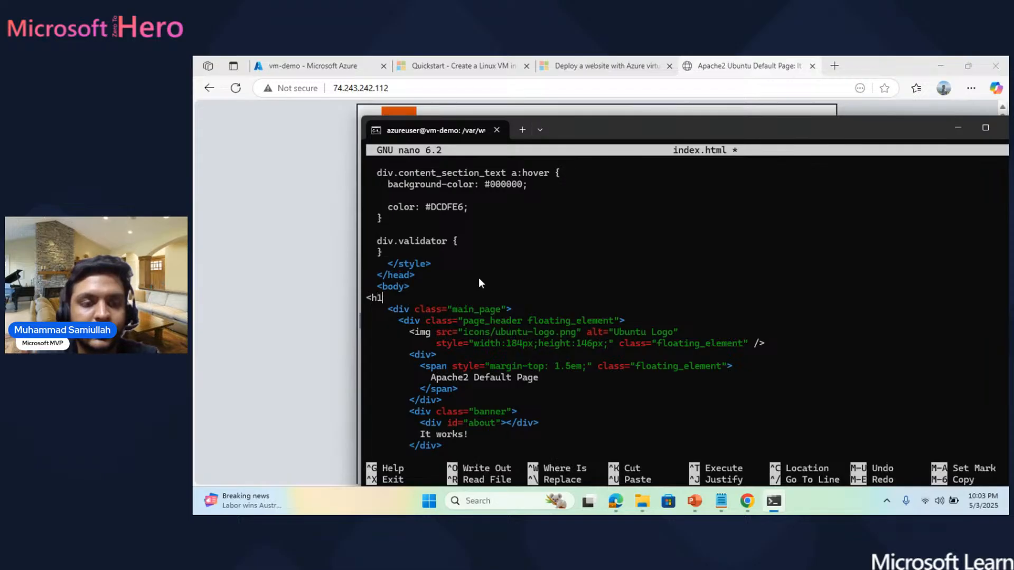
{"action": "type", "text": "><"}
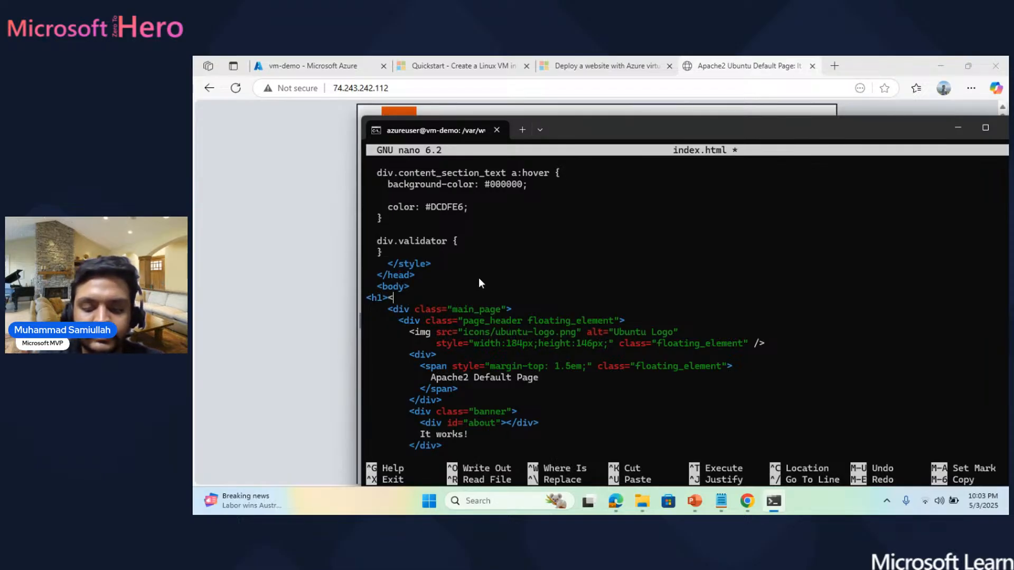
{"action": "type", "text": "/h1>"}
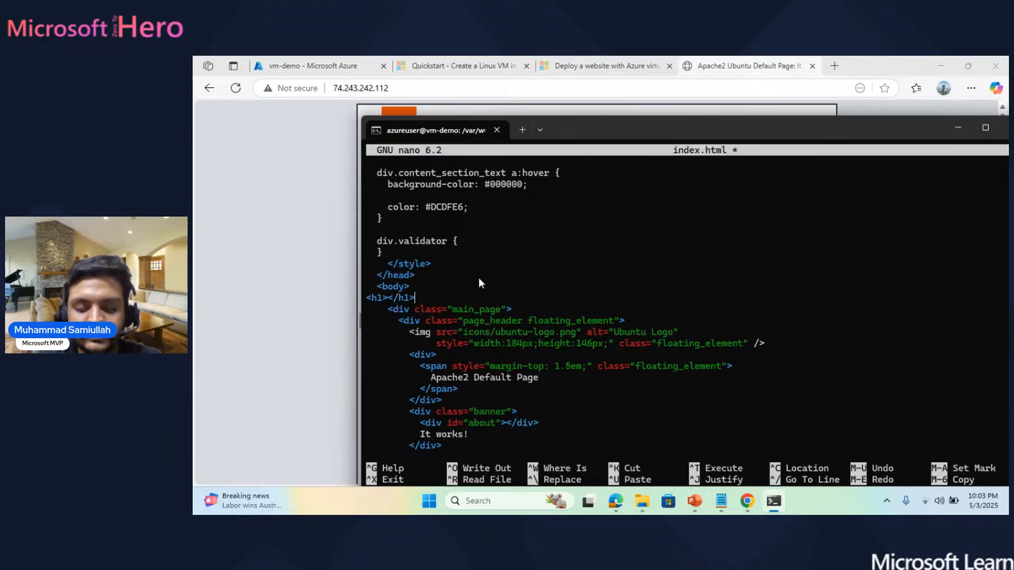
Enter Hello! as the text of the new h1 heading, and save index.html before exiting nano.
{"action": "key", "text": "Left"}
{"action": "key", "text": "Left"}
{"action": "key", "text": "Left"}
{"action": "key", "text": "Left"}
{"action": "key", "text": "Left"}
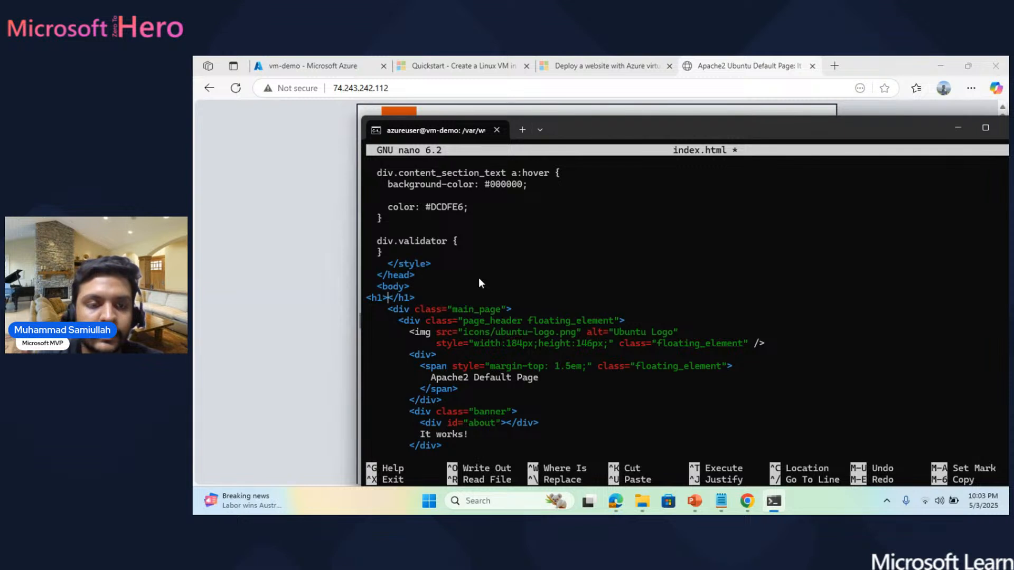
{"action": "type", "text": "Hekko="}
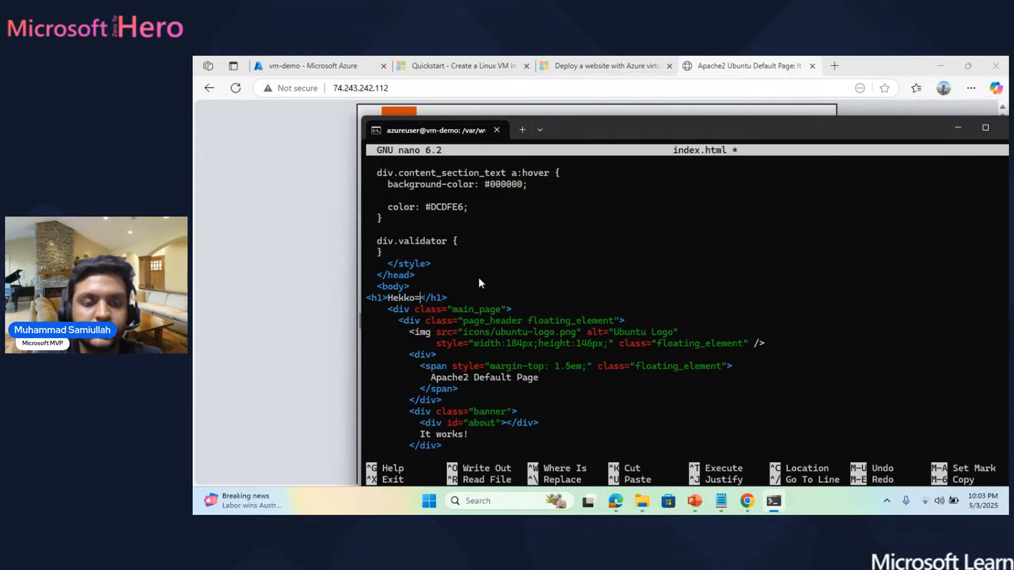
{"action": "key", "text": "BackSpace"}
{"action": "key", "text": "BackSpace"}
{"action": "key", "text": "BackSpace"}
{"action": "type", "text": "llo"}
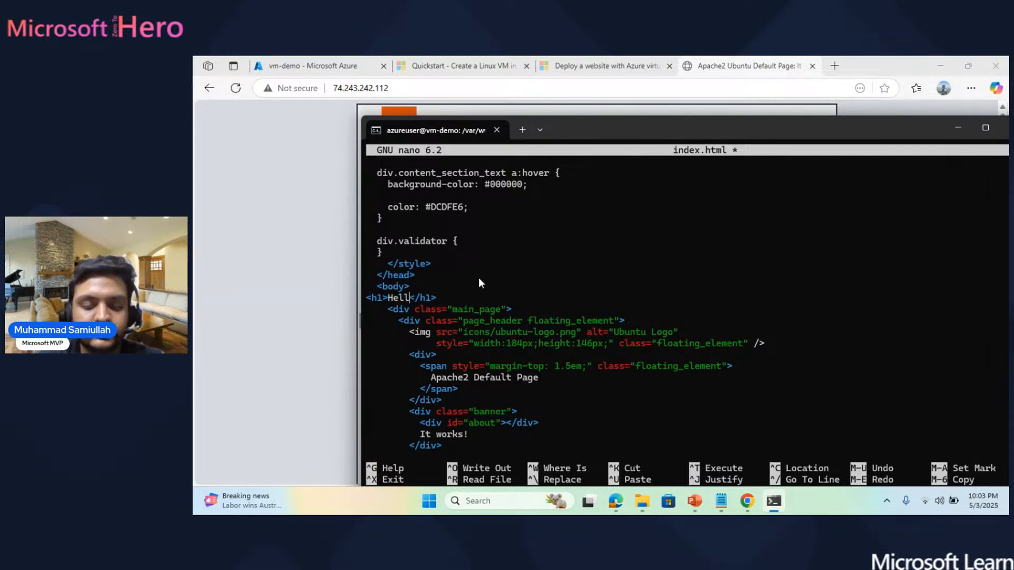
{"action": "type", "text": "!"}
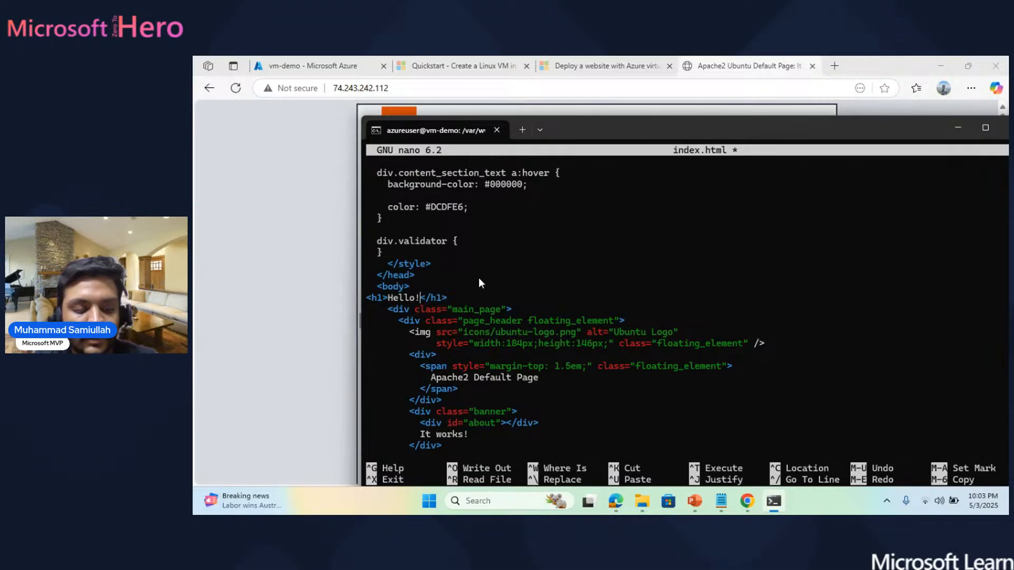
{"action": "key", "text": "ctrl+s"}
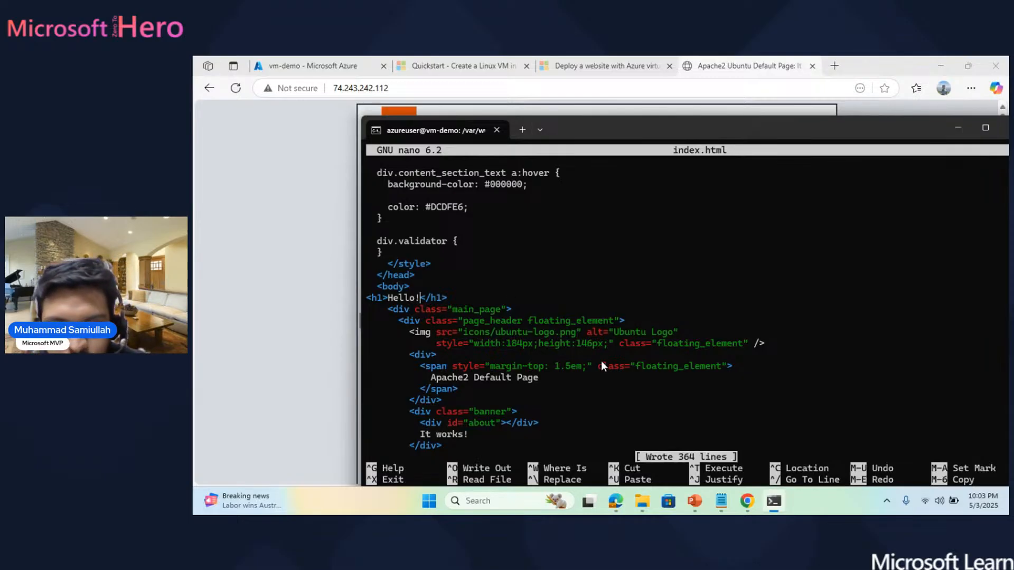
{"action": "key", "text": "ctrl+x"}
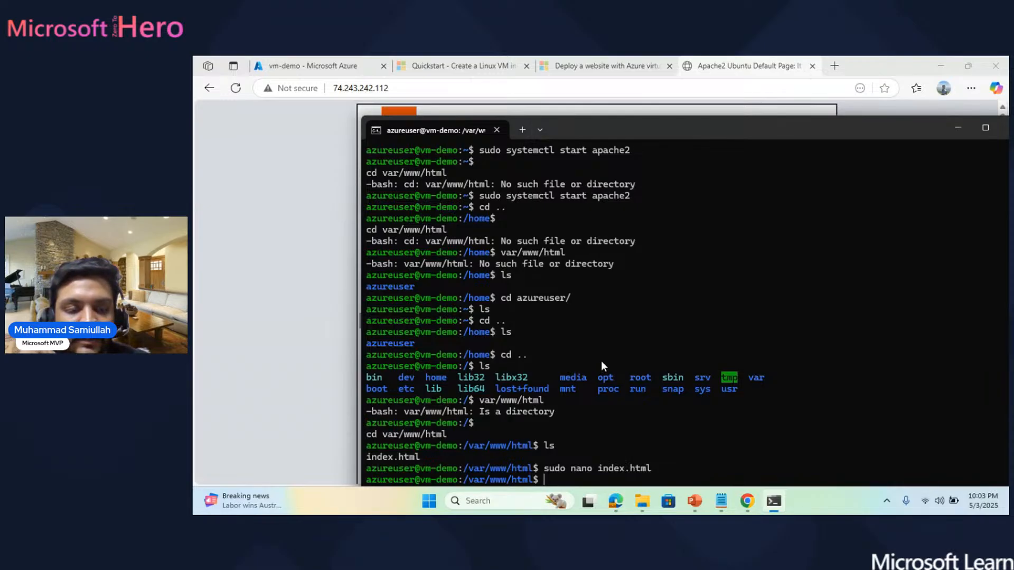
Switch to the browser, reload the VM's Apache site, and check its top for the heading added to index.html.
{"action": "left_click", "coordinate": [236, 88]}
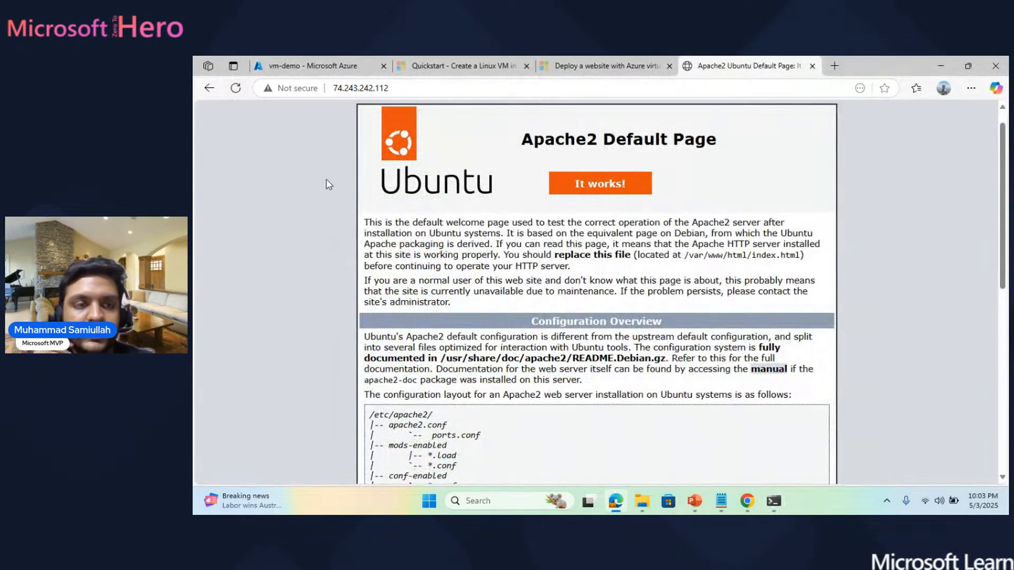
{"action": "left_click", "coordinate": [243, 89]}
{"action": "left_click", "coordinate": [235, 88]}
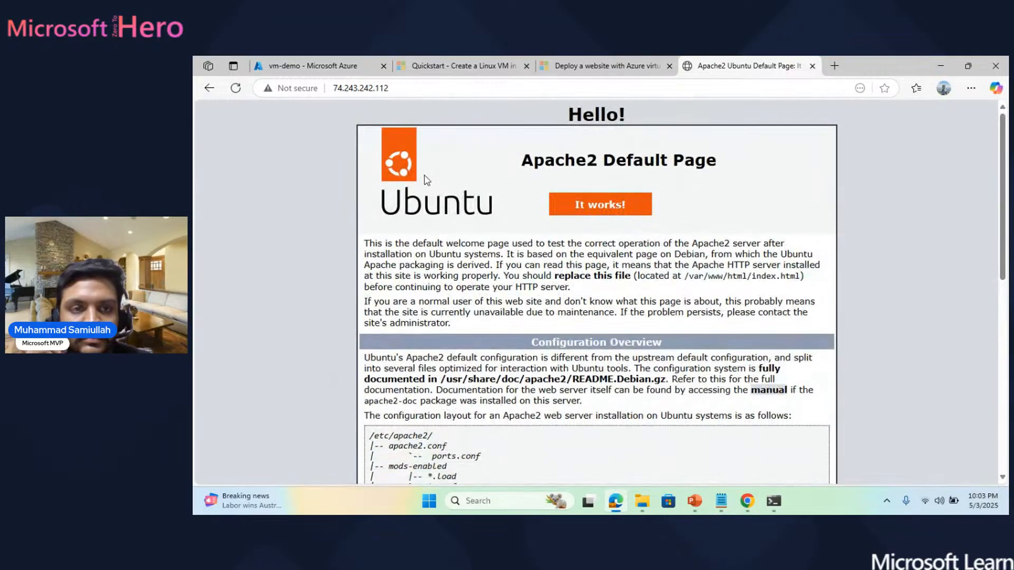
{"action": "mouse_move", "coordinate": [568, 112]}
{"action": "left_mouse_down"}
{"action": "mouse_move", "coordinate": [646, 112]}
{"action": "mouse_move", "coordinate": [561, 112]}
{"action": "left_mouse_up"}
{"action": "left_click", "coordinate": [647, 113]}
{"action": "left_click", "coordinate": [533, 117]}
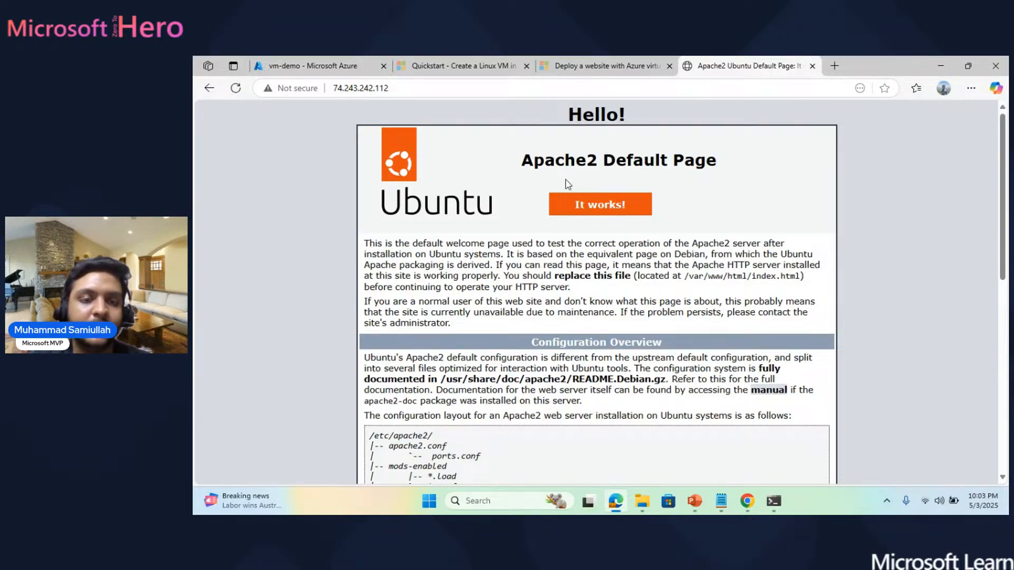
{"action": "left_click_drag", "start_coordinate": [521, 160], "coordinate": [598, 172]}
{"action": "left_click", "coordinate": [597, 168]}
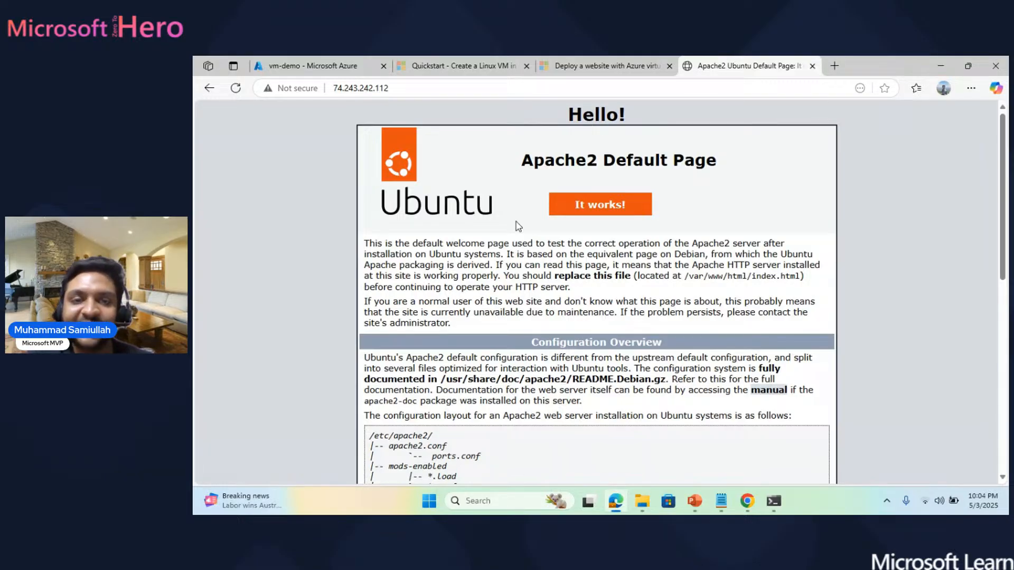
Review the Quickstart article on creating a Linux VM in the Azure portal, from its introduction to the Create virtual machine steps.
{"action": "left_click", "coordinate": [428, 66]}
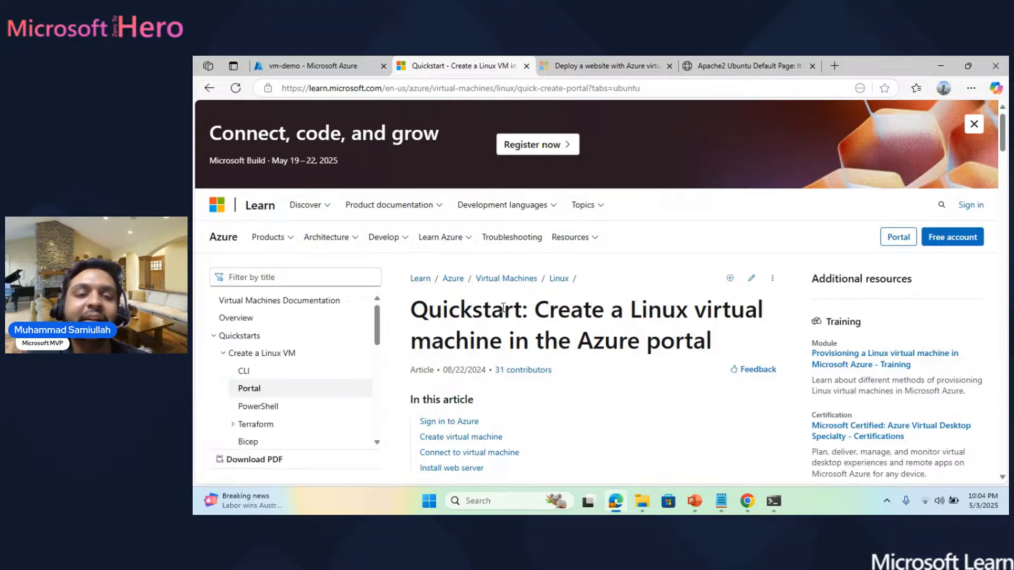
{"action": "scroll", "coordinate": [504, 334], "scroll_direction": "down", "scroll_amount": 1}
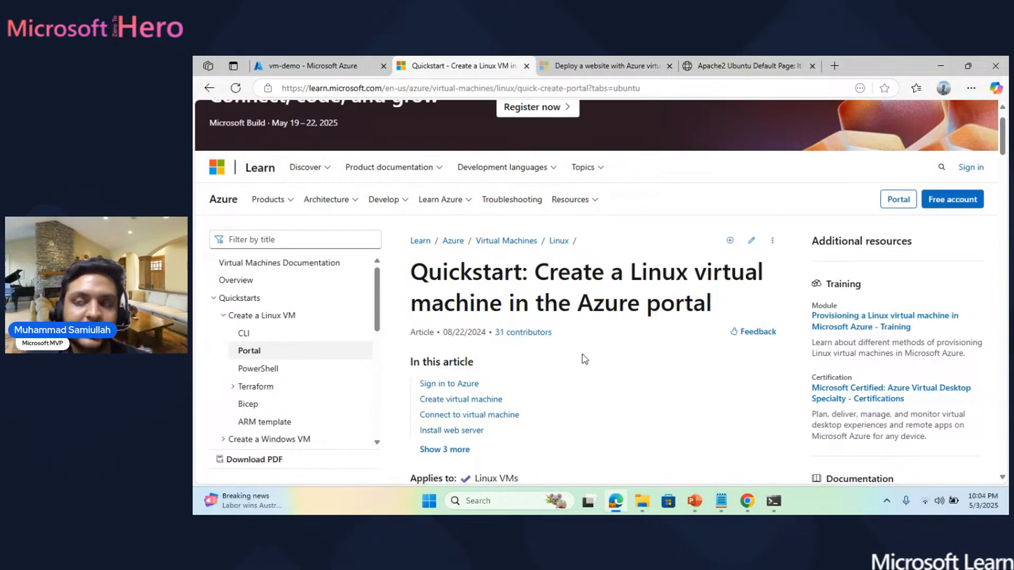
{"action": "scroll", "coordinate": [585, 359], "scroll_direction": "down", "scroll_amount": 1}
{"action": "scroll", "coordinate": [584, 359], "scroll_direction": "down", "scroll_amount": 1}
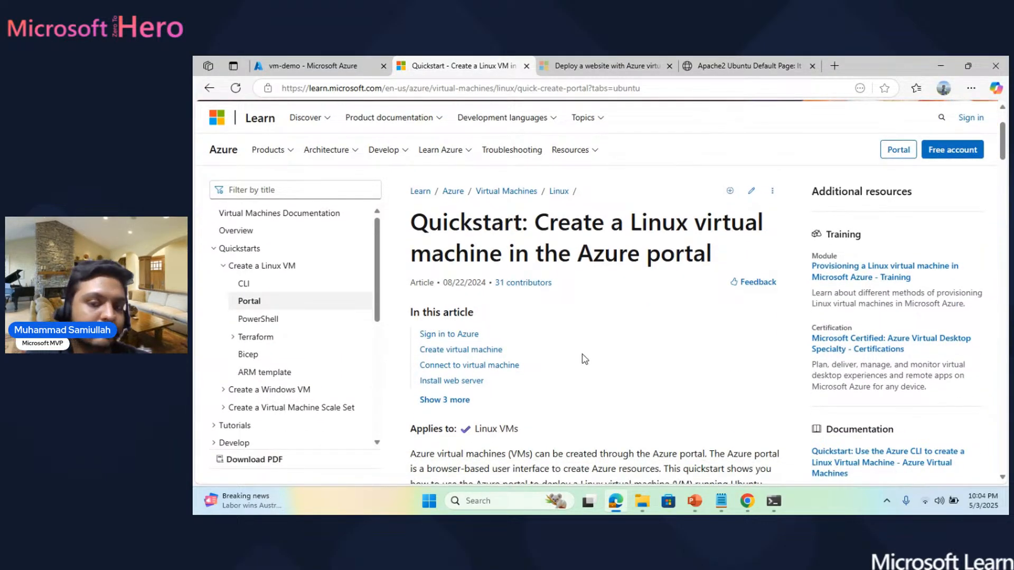
{"action": "scroll", "coordinate": [585, 359], "scroll_direction": "down", "scroll_amount": 4}
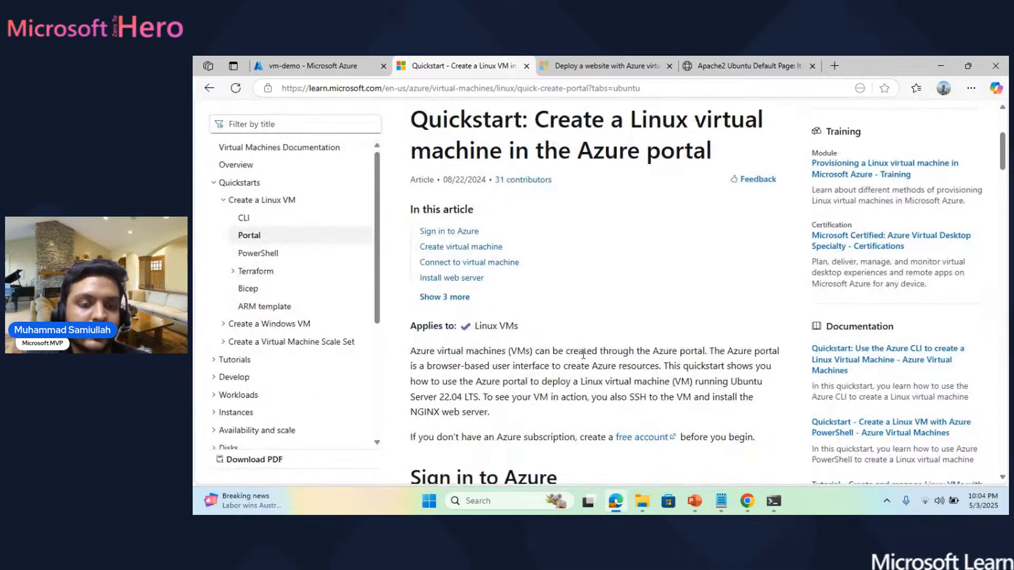
{"action": "scroll", "coordinate": [584, 358], "scroll_direction": "down", "scroll_amount": 3}
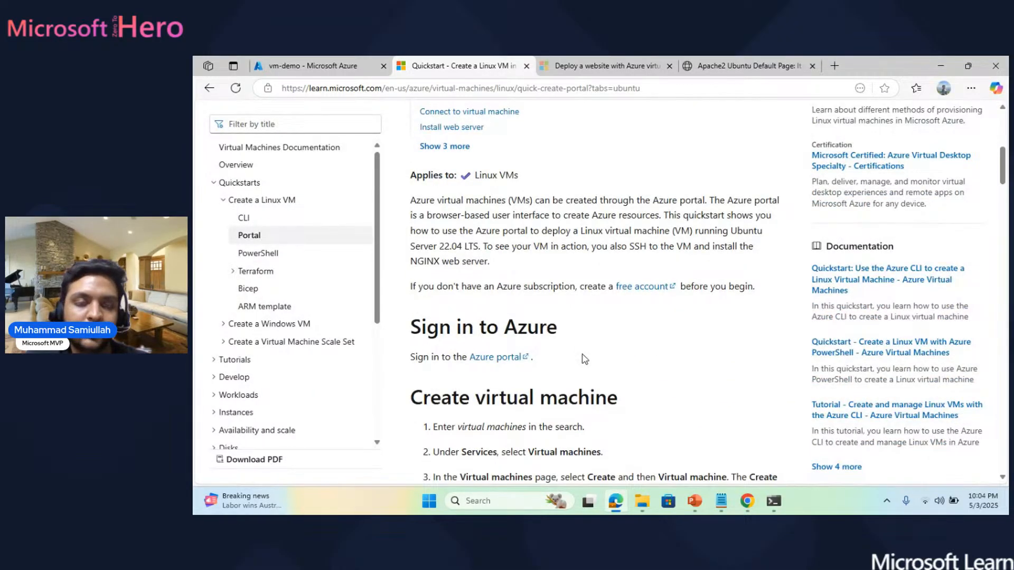
{"action": "scroll", "coordinate": [584, 359], "scroll_direction": "down", "scroll_amount": 4}
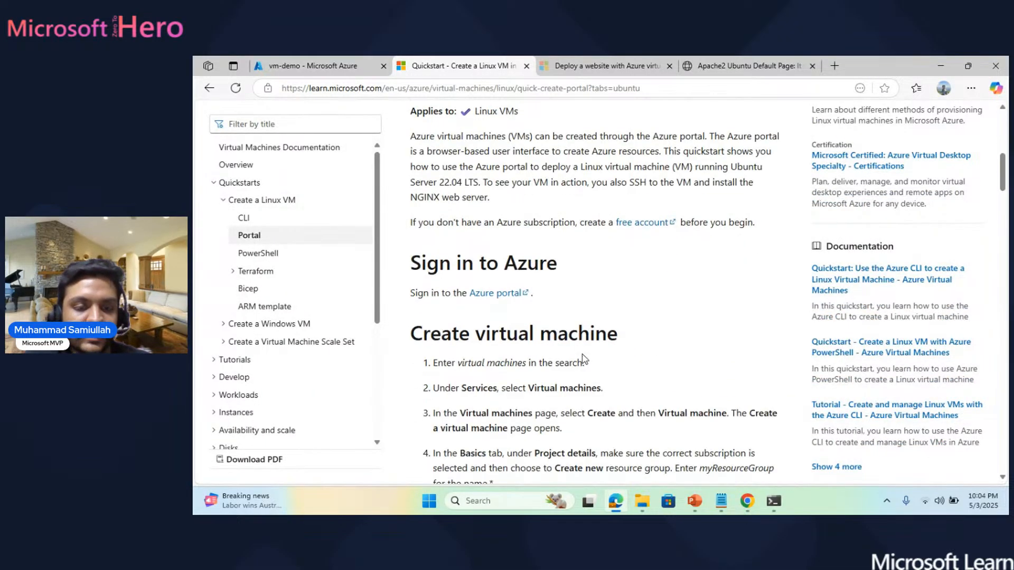
{"action": "scroll", "coordinate": [584, 359], "scroll_direction": "down", "scroll_amount": 4}
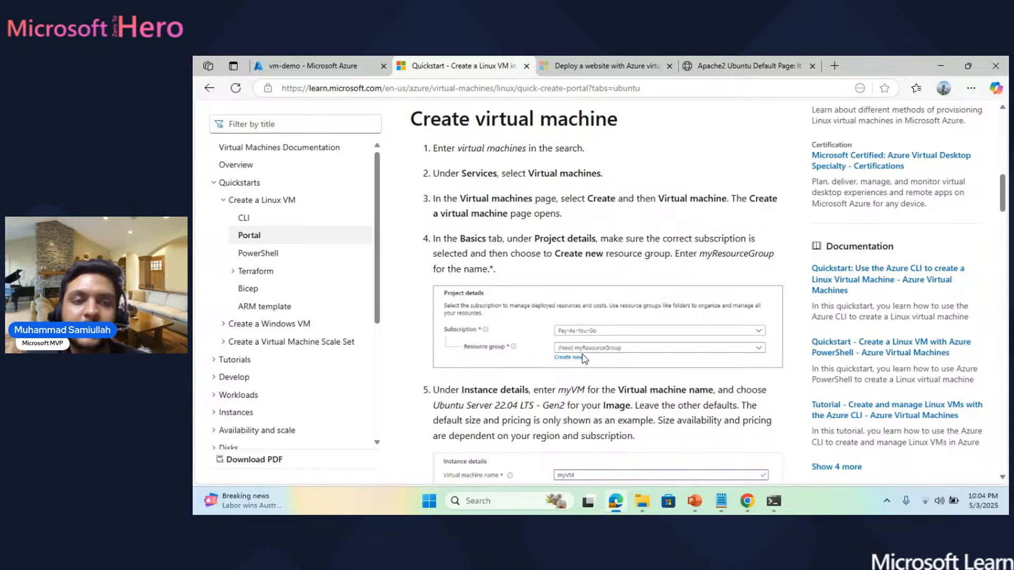
Review the Deploy a website with Azure virtual machines learning path's overview and modules, and return to the VM's Apache site.
{"action": "left_click", "coordinate": [574, 64]}
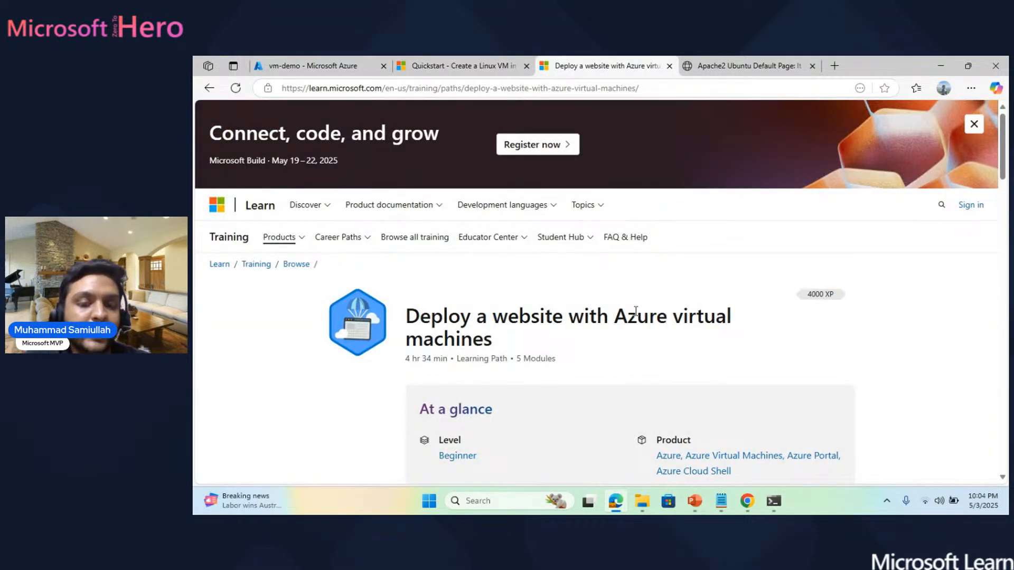
{"action": "scroll", "coordinate": [636, 313], "scroll_direction": "down", "scroll_amount": 1}
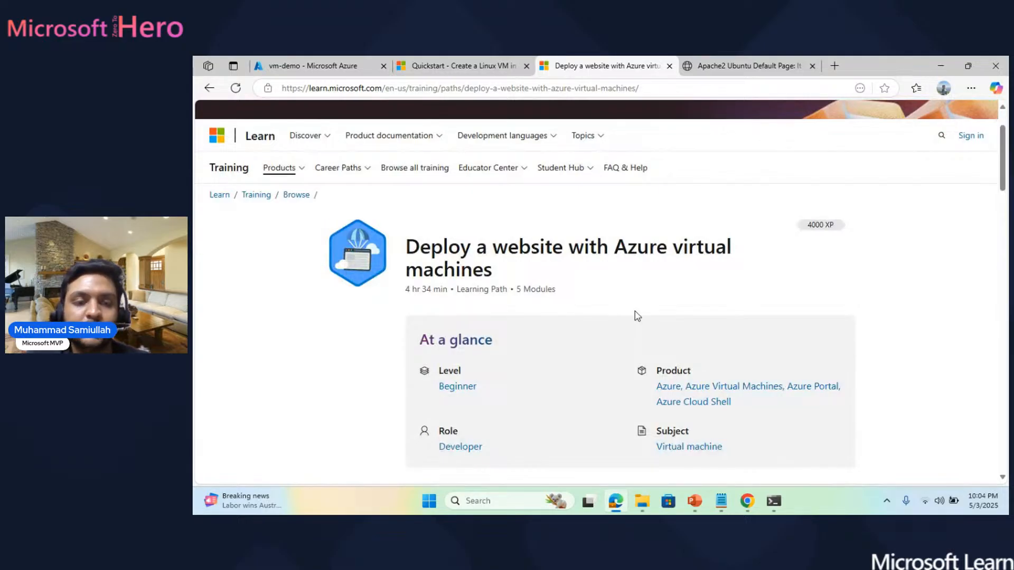
{"action": "scroll", "coordinate": [638, 316], "scroll_direction": "down", "scroll_amount": 1}
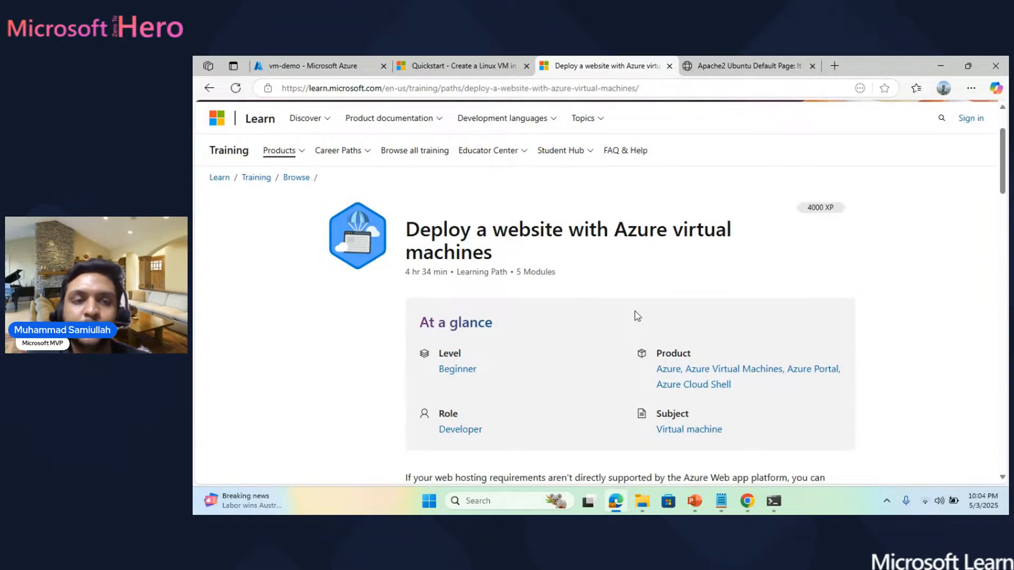
{"action": "scroll", "coordinate": [637, 316], "scroll_direction": "down", "scroll_amount": 6}
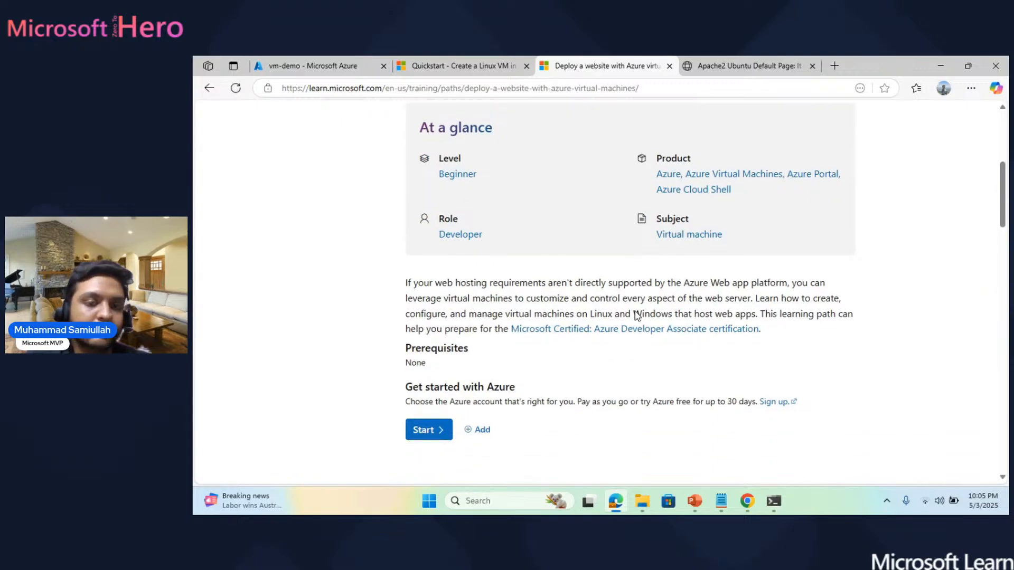
{"action": "scroll", "coordinate": [638, 316], "scroll_direction": "down", "scroll_amount": 1}
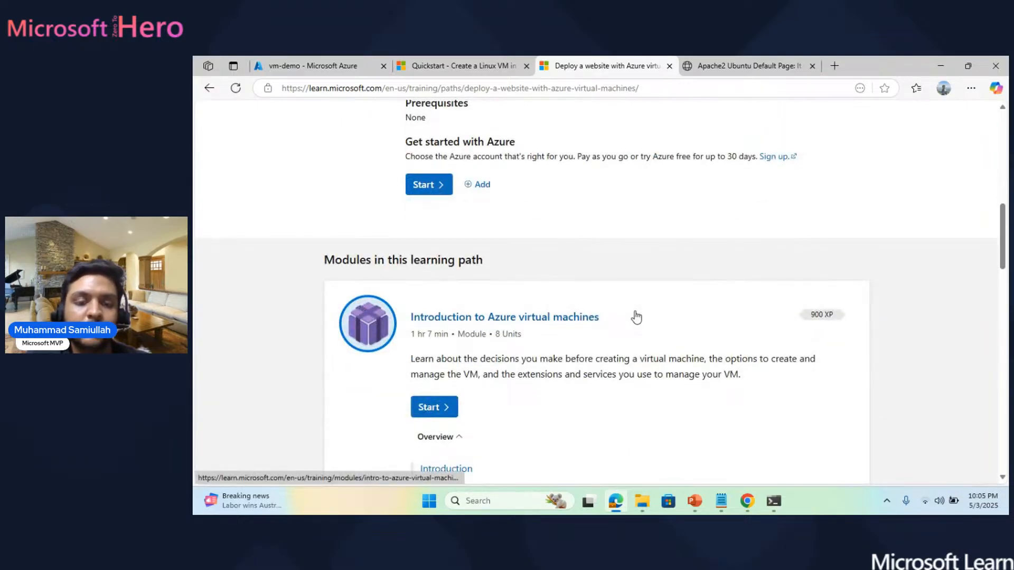
{"action": "scroll", "coordinate": [636, 317], "scroll_direction": "up", "scroll_amount": 10}
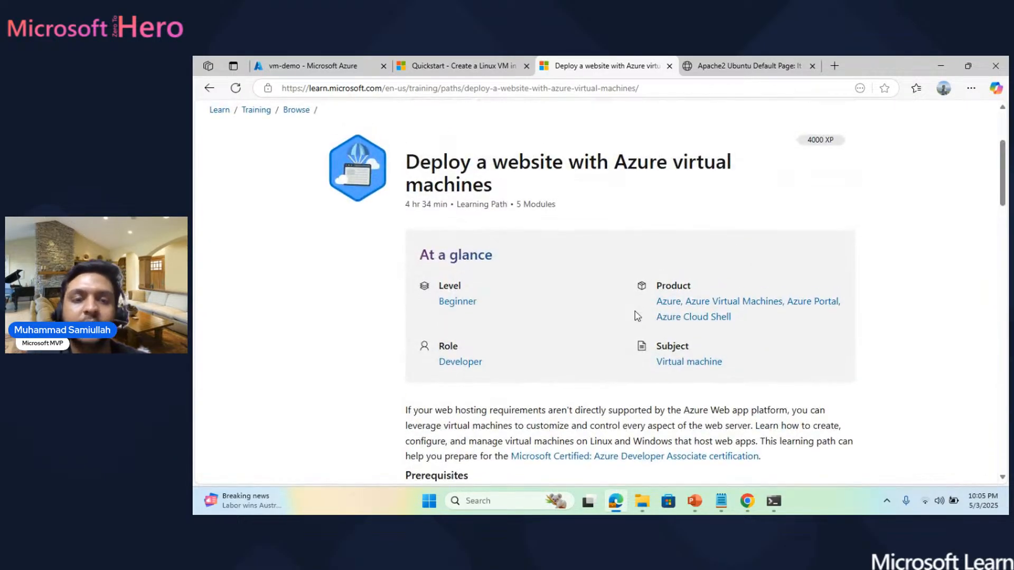
{"action": "scroll", "coordinate": [637, 316], "scroll_direction": "up", "scroll_amount": 1}
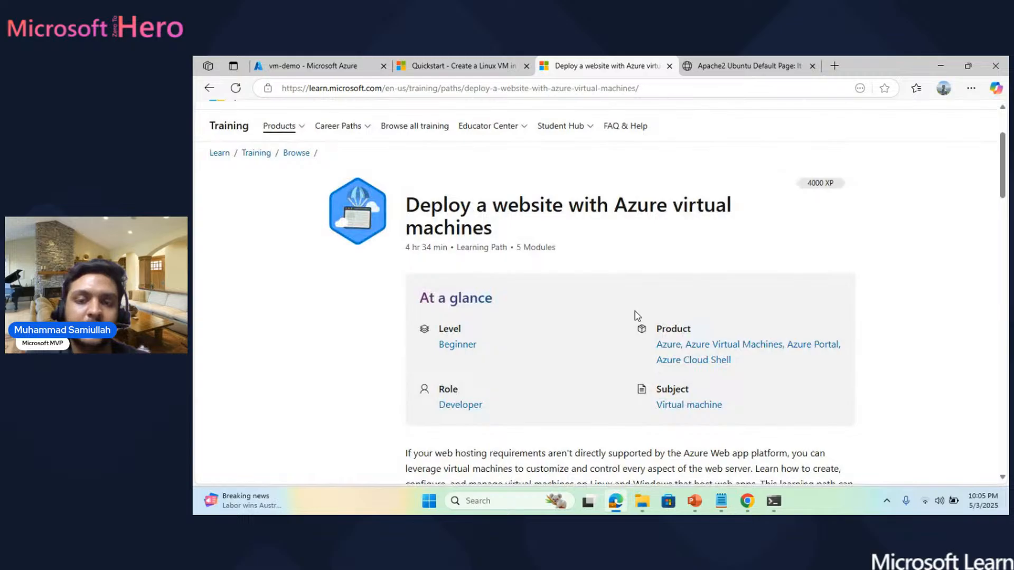
{"action": "scroll", "coordinate": [638, 316], "scroll_direction": "up", "scroll_amount": 1}
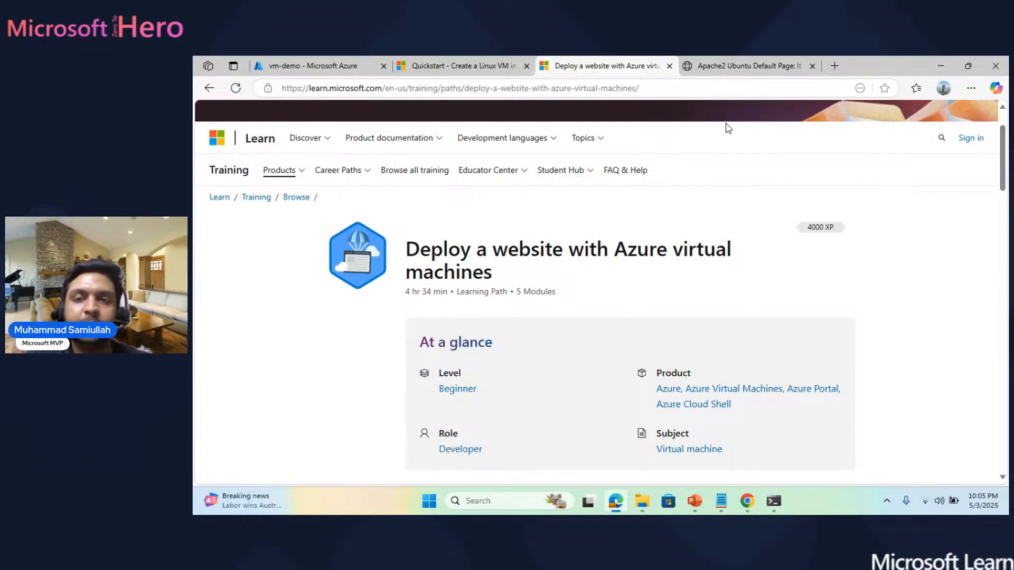
{"action": "left_click", "coordinate": [727, 69]}
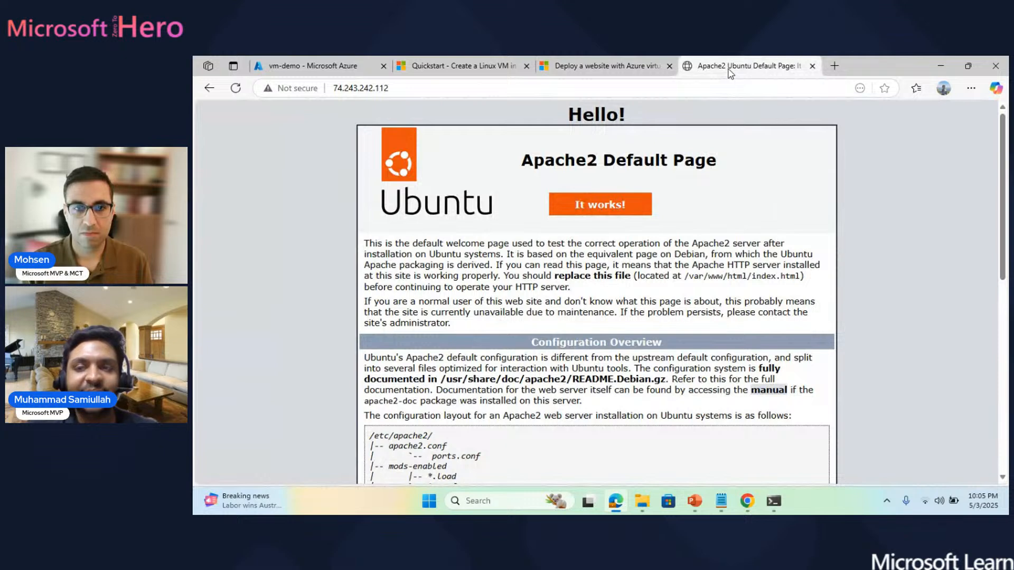